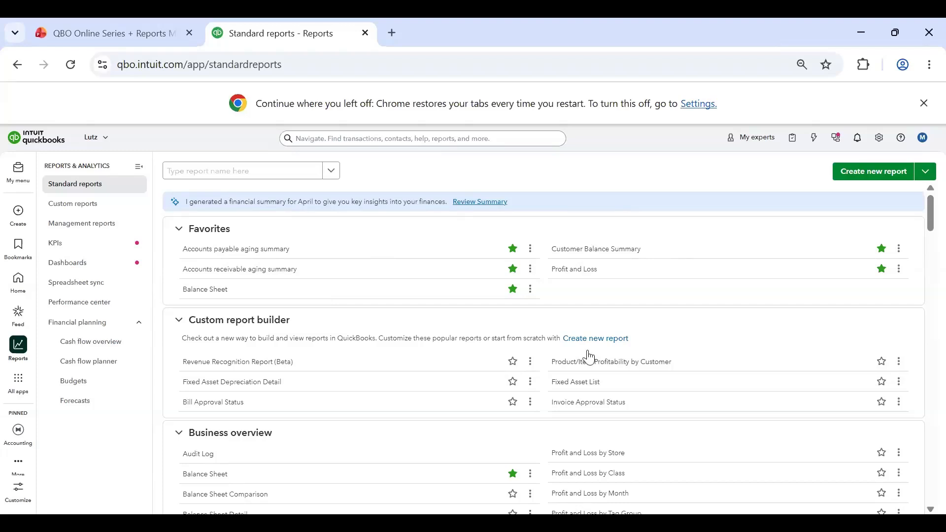
# Step: Look through the standard report categories, from favorites and business overview down to the accountant reports
pyautogui.scroll(-5, 587, 355)
pyautogui.scroll(5, 658, 354)
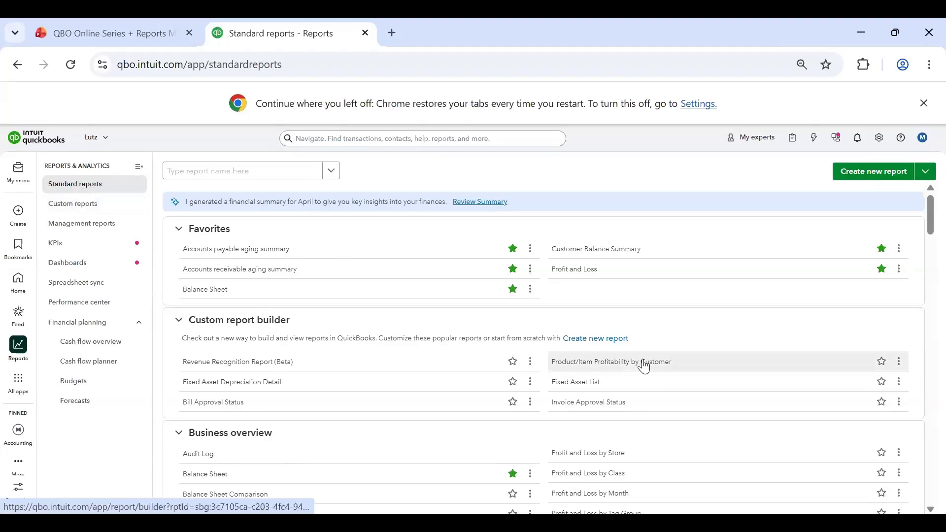
pyautogui.scroll(-2, 517, 314)
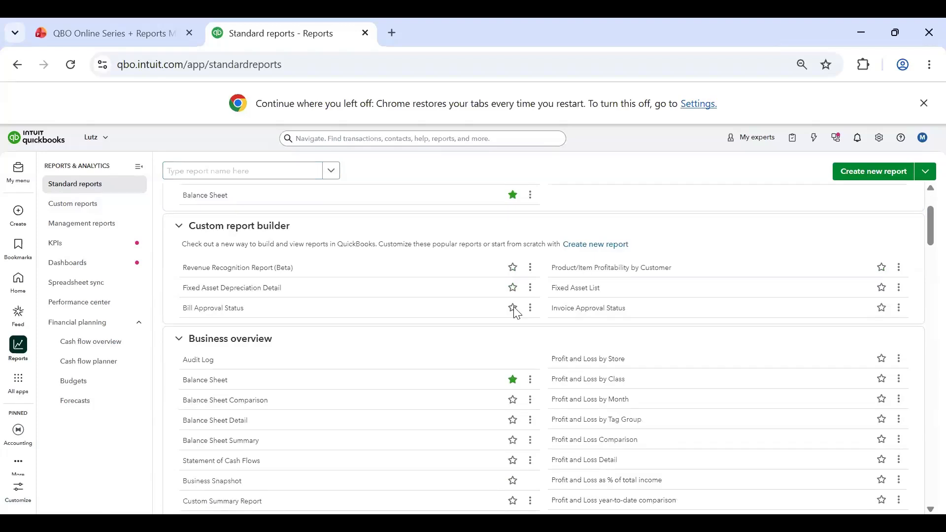
pyautogui.scroll(2, 502, 279)
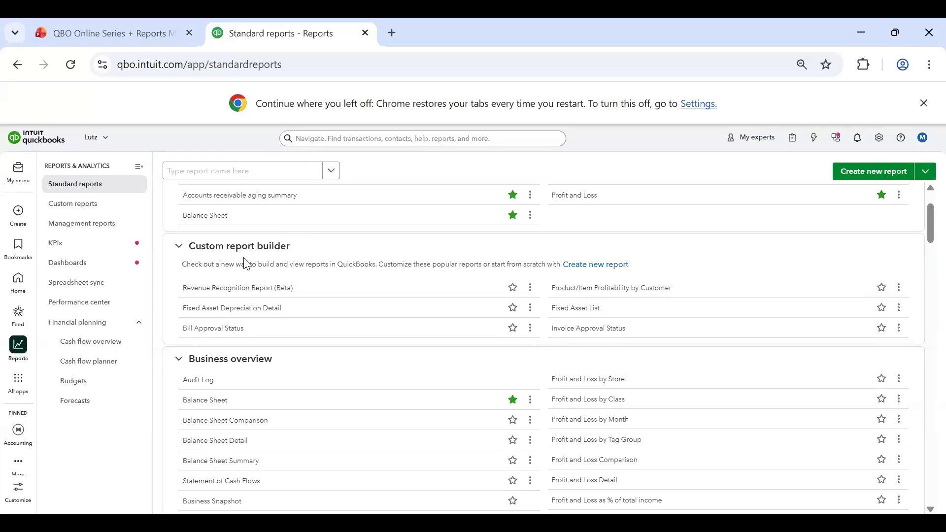
pyautogui.scroll(-3, 321, 280)
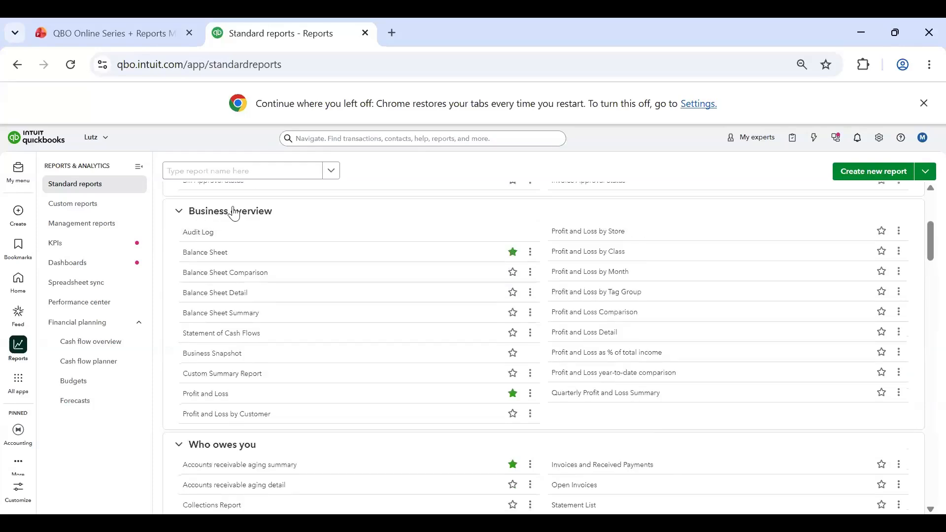
pyautogui.scroll(5, 333, 232)
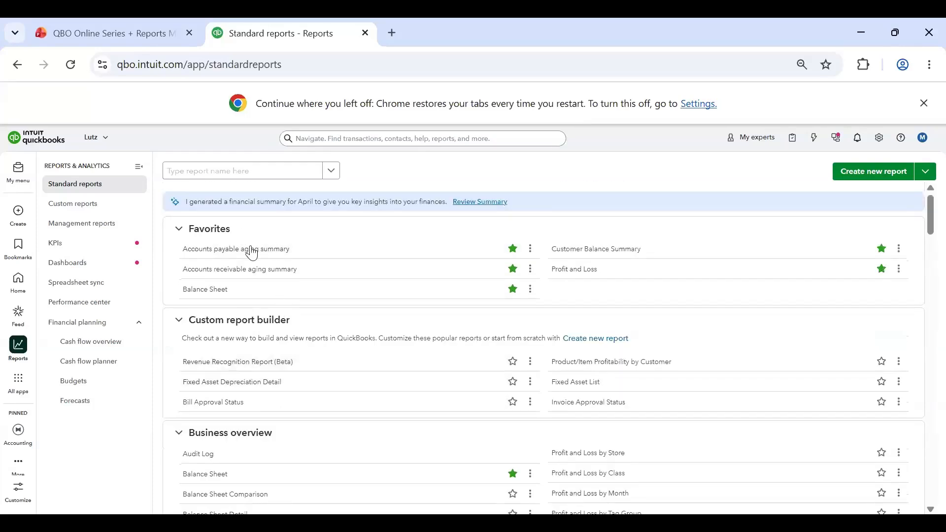
pyautogui.scroll(-1, 357, 251)
pyautogui.scroll(-2, 346, 275)
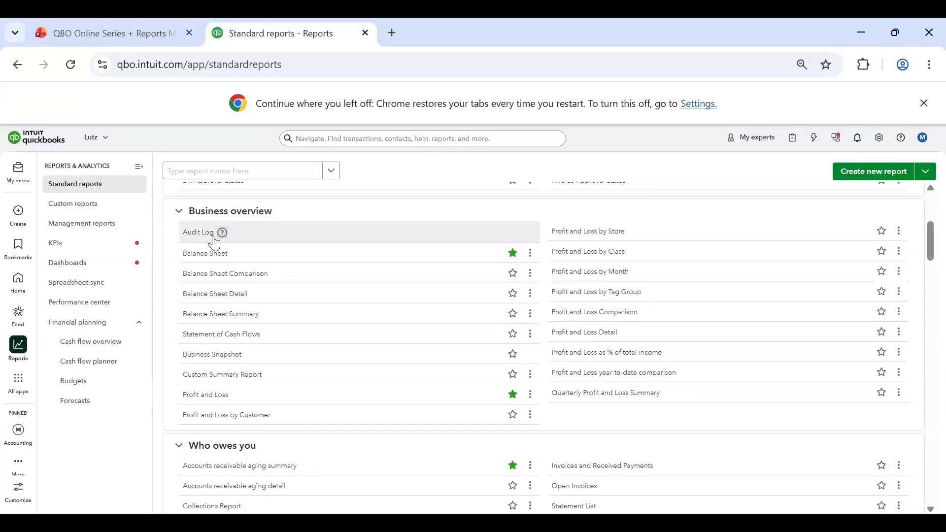
pyautogui.scroll(-3, 444, 346)
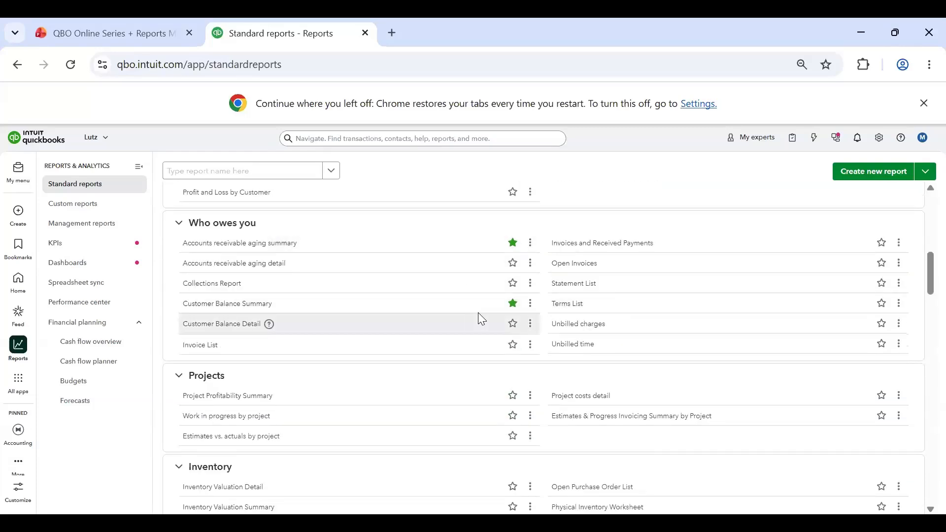
pyautogui.scroll(-5, 473, 315)
pyautogui.scroll(-10, 326, 290)
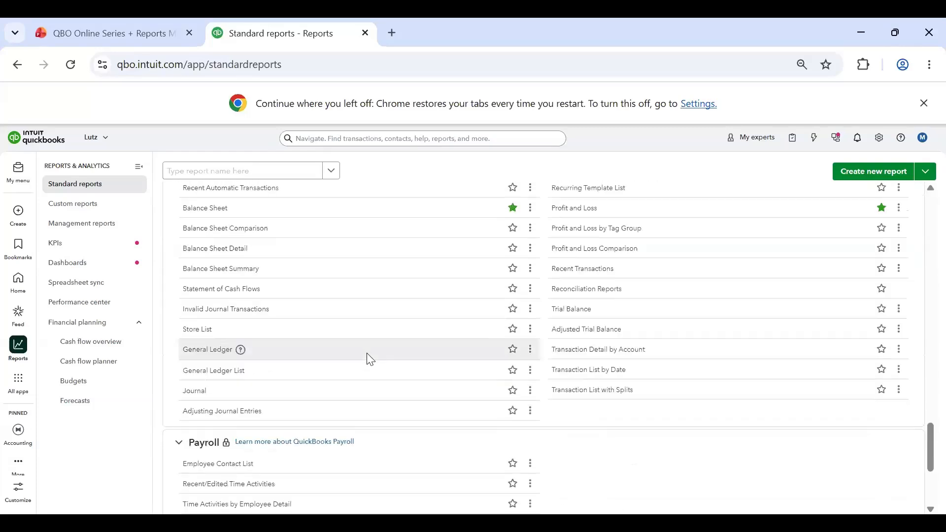
pyautogui.scroll(8, 344, 359)
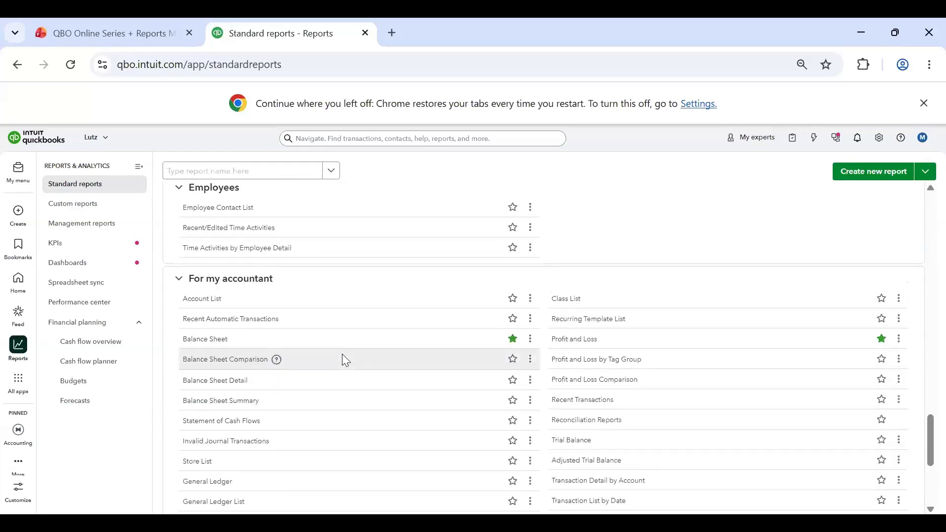
pyautogui.scroll(3, 237, 424)
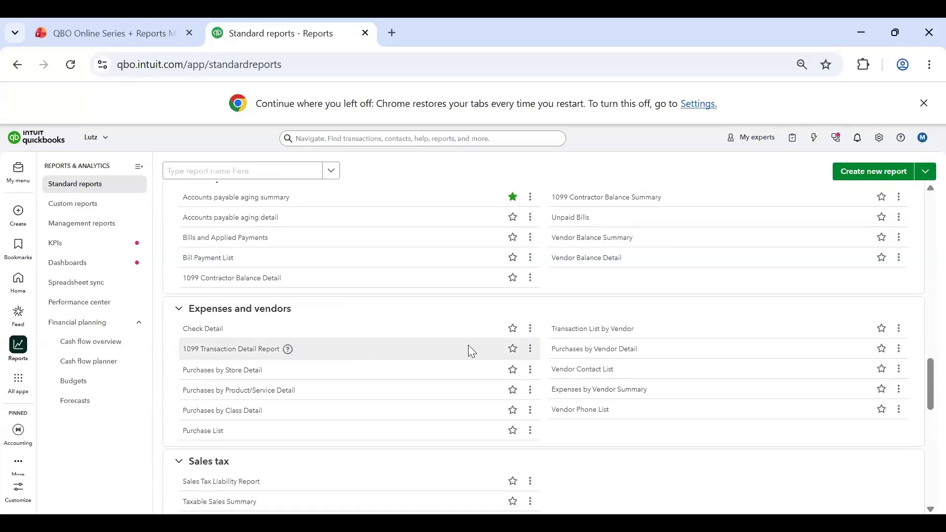
pyautogui.scroll(9, 511, 363)
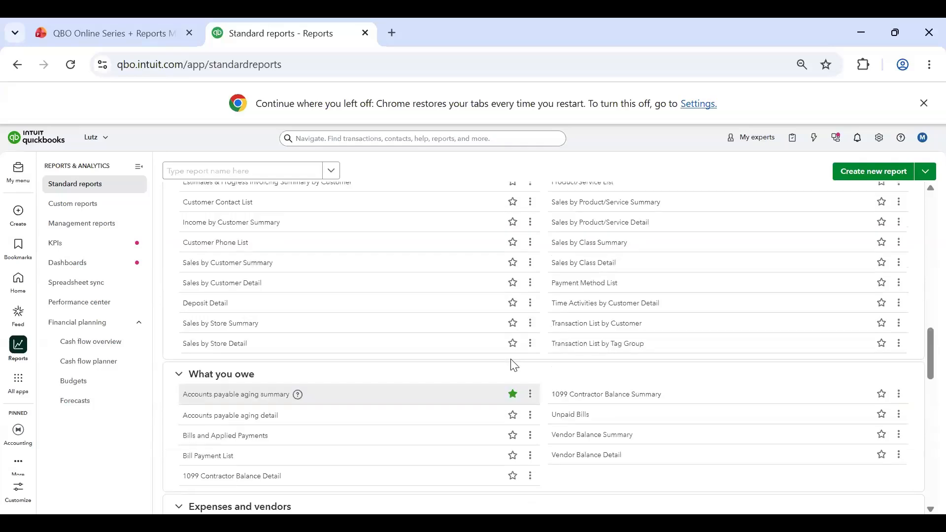
pyautogui.scroll(10, 490, 360)
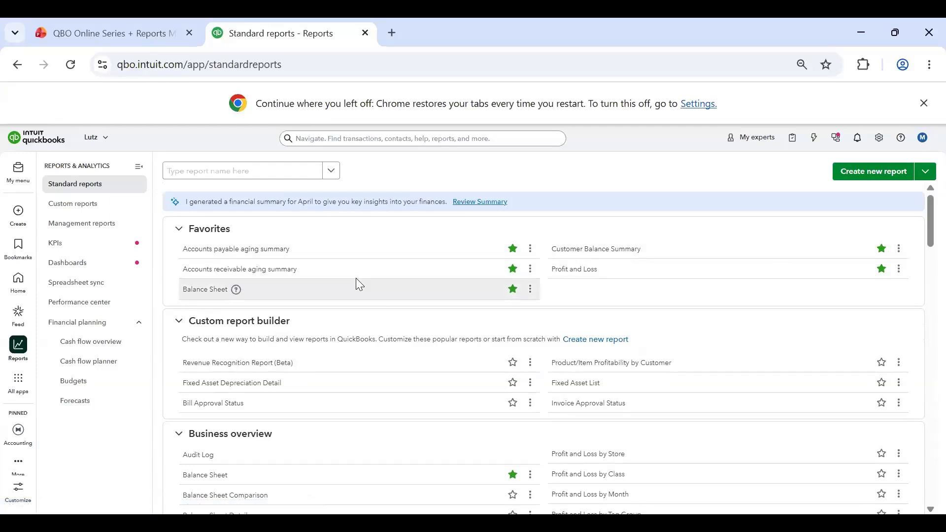
# Step: Mark the Balance Sheet Comparison report in Business overview as a favorite and check the Favorites section
pyautogui.scroll(-4, 356, 279)
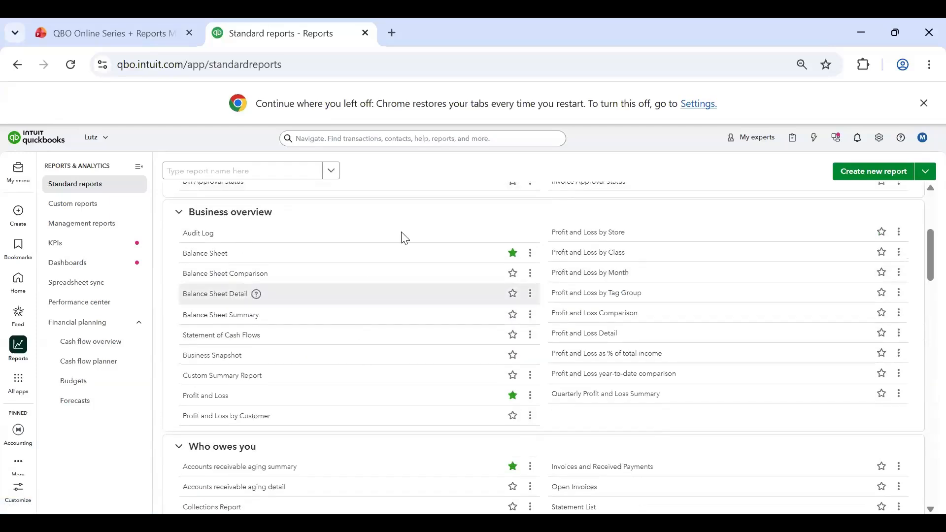
pyautogui.click(513, 274)
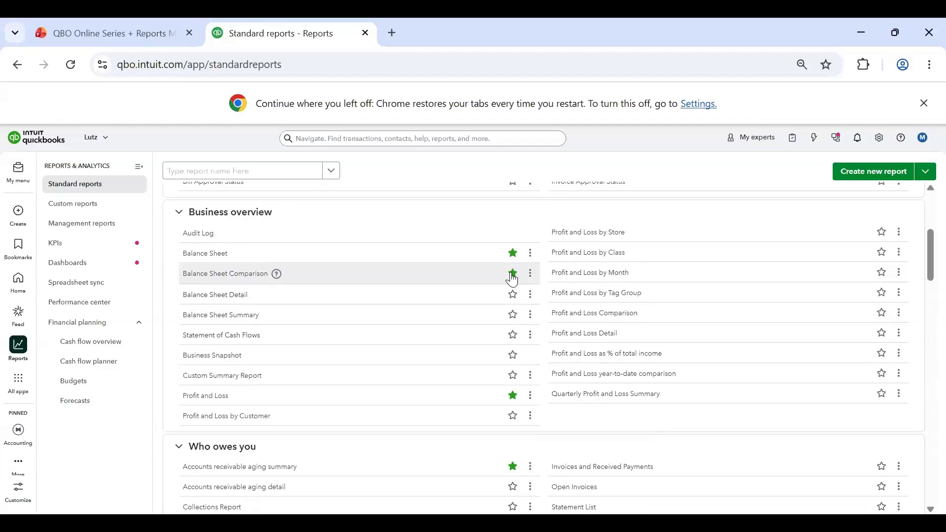
pyautogui.scroll(4, 458, 328)
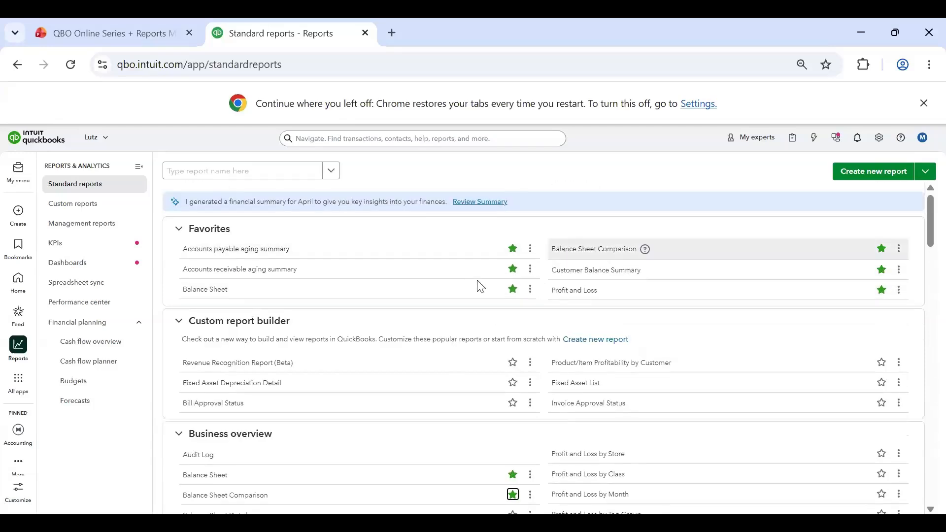
# Step: Remove the Balance Sheet Comparison report from the favorites and check the Favorites section again
pyautogui.scroll(-4, 493, 316)
pyautogui.click(513, 272)
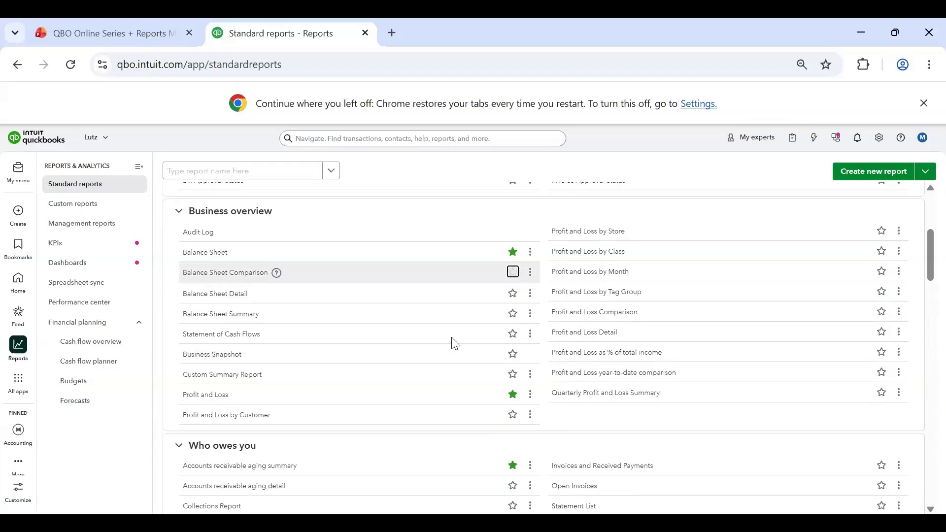
pyautogui.scroll(4, 473, 316)
pyautogui.scroll(-20, 489, 296)
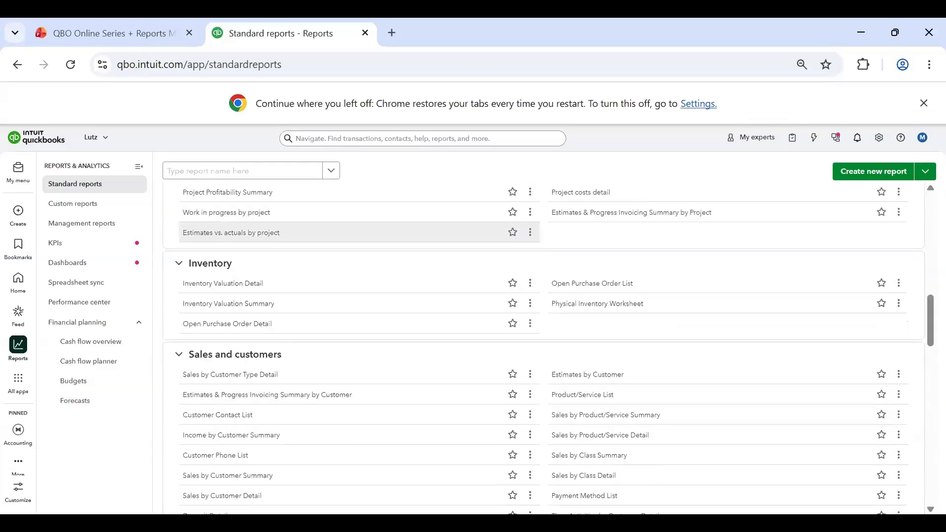
pyautogui.scroll(20, 422, 281)
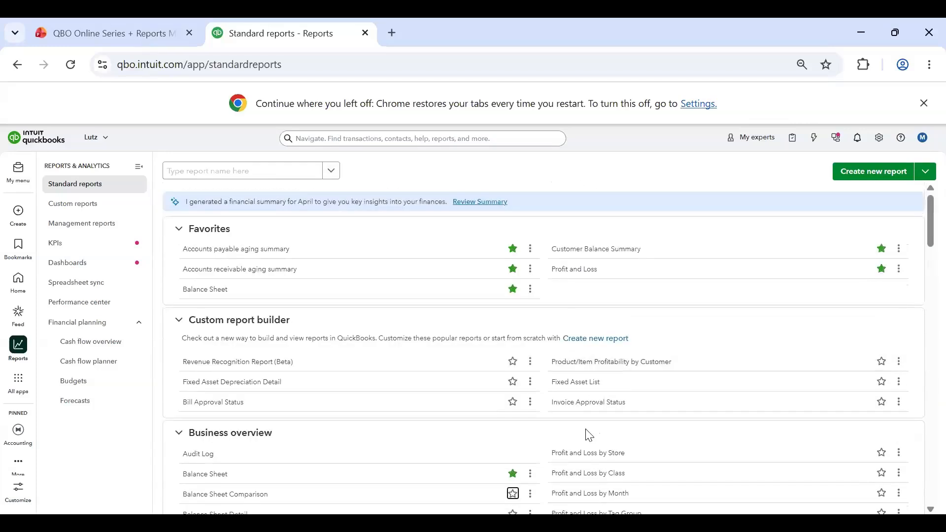
# Step: Search the report names for "gene", then clear the search and close the suggestions
pyautogui.click(205, 173)
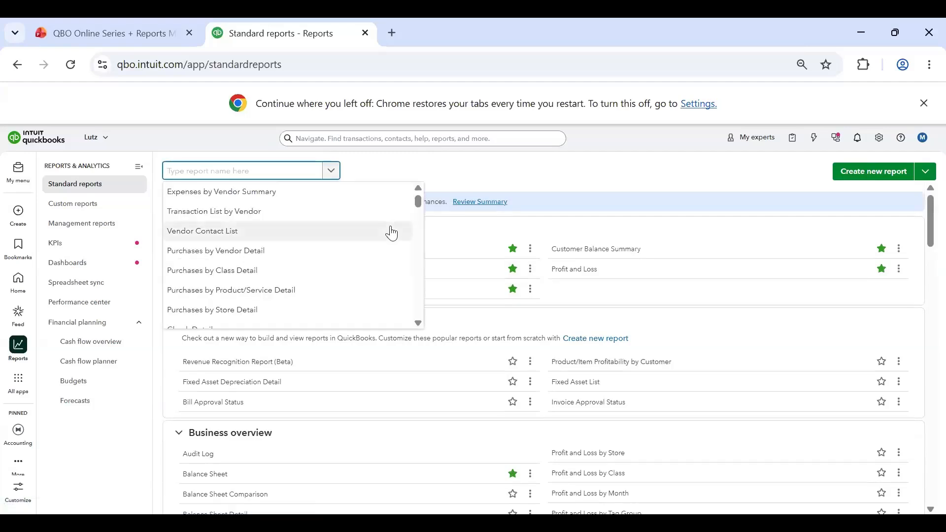
pyautogui.write('gene')
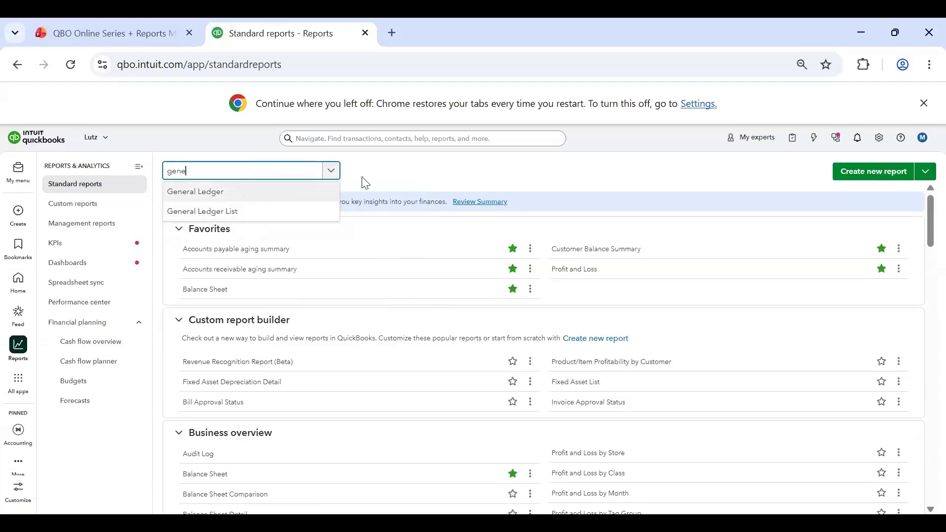
pyautogui.press('BackSpace')
pyautogui.press('BackSpace')
pyautogui.press('BackSpace')
pyautogui.press('BackSpace')
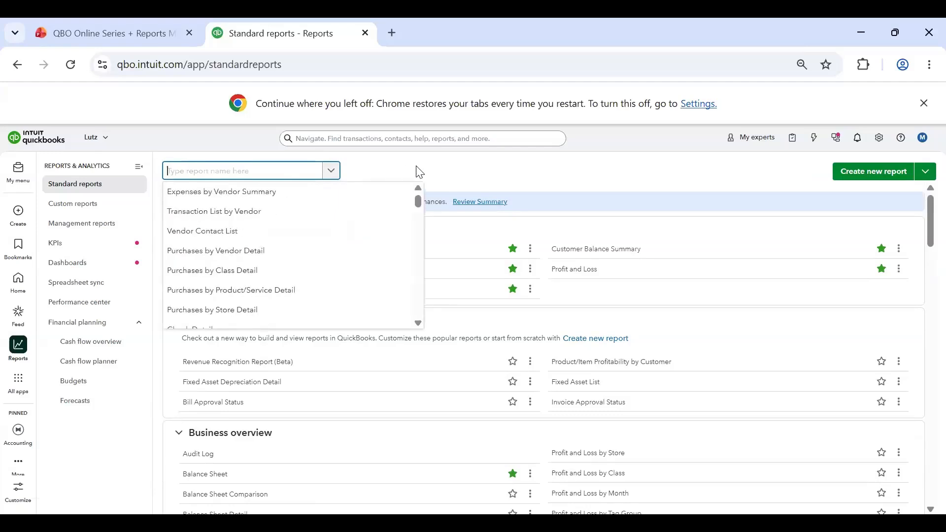
pyautogui.click(416, 174)
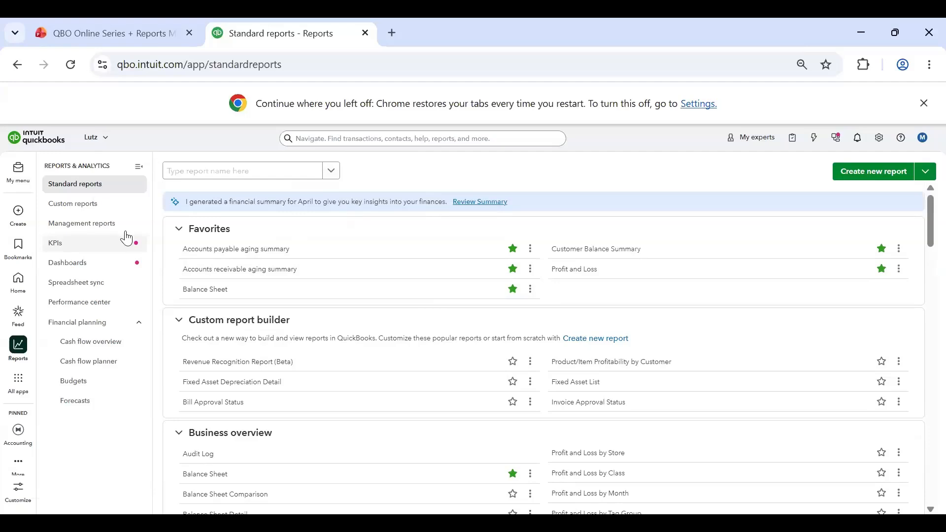
# Step: View the custom reports list, followed by the management reports page
pyautogui.click(85, 213)
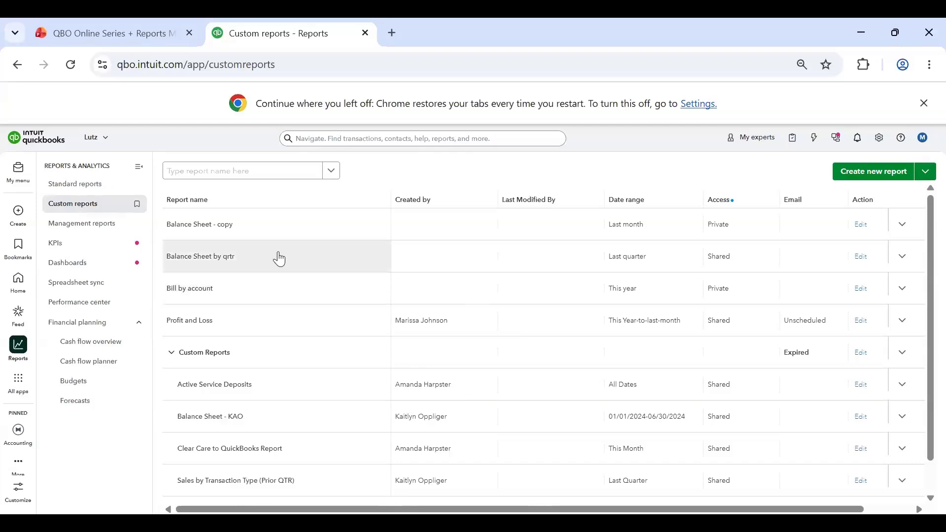
pyautogui.click(63, 225)
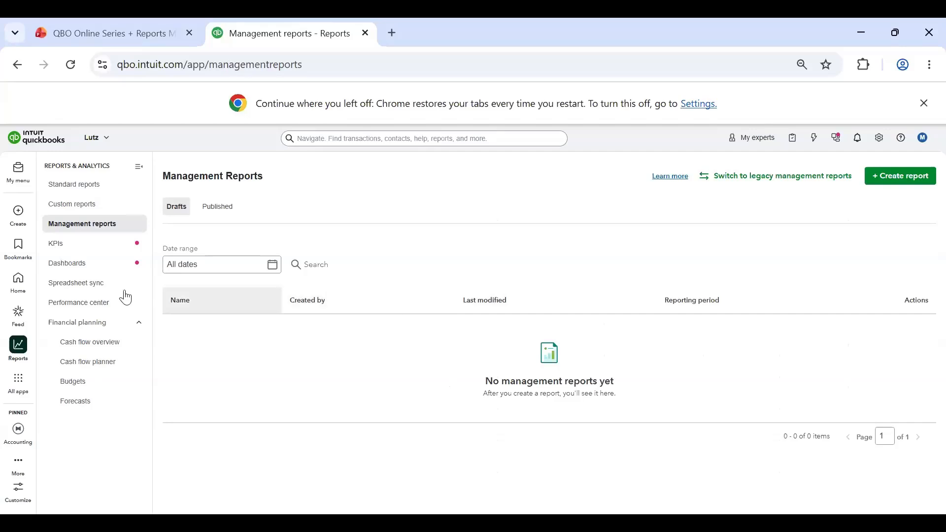
# Step: Open the KPI scorecard, dismiss the Create a KPI tip, and review the growth and profitability metrics
pyautogui.click(74, 248)
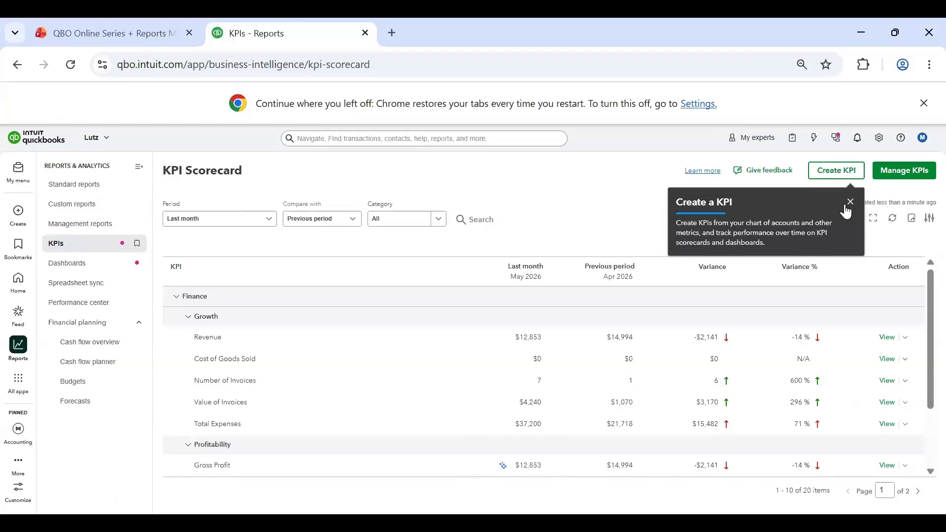
pyautogui.click(851, 201)
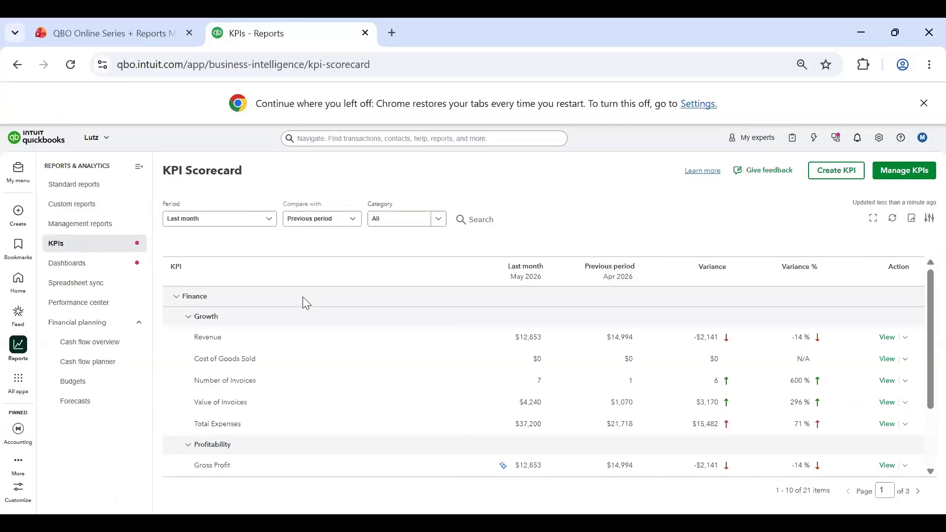
pyautogui.scroll(-2, 345, 309)
pyautogui.scroll(2, 389, 316)
pyautogui.scroll(-2, 589, 386)
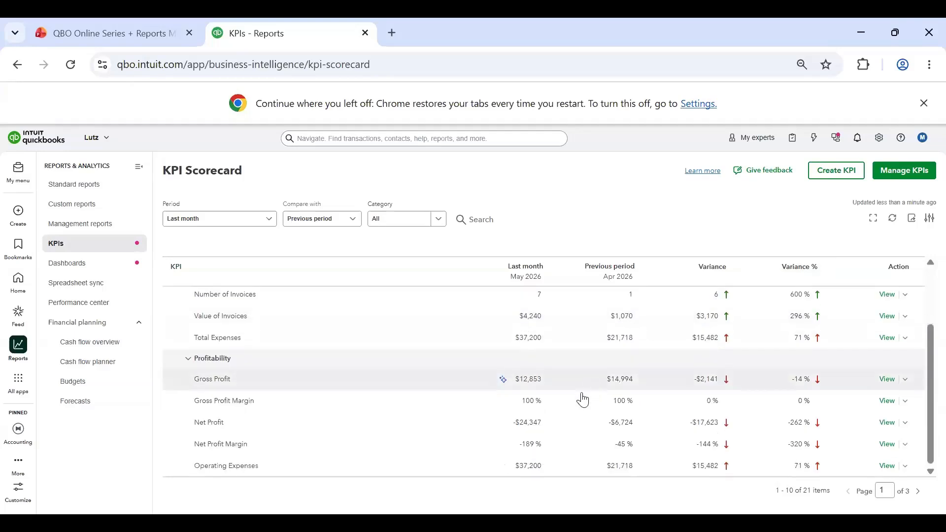
pyautogui.scroll(2, 395, 378)
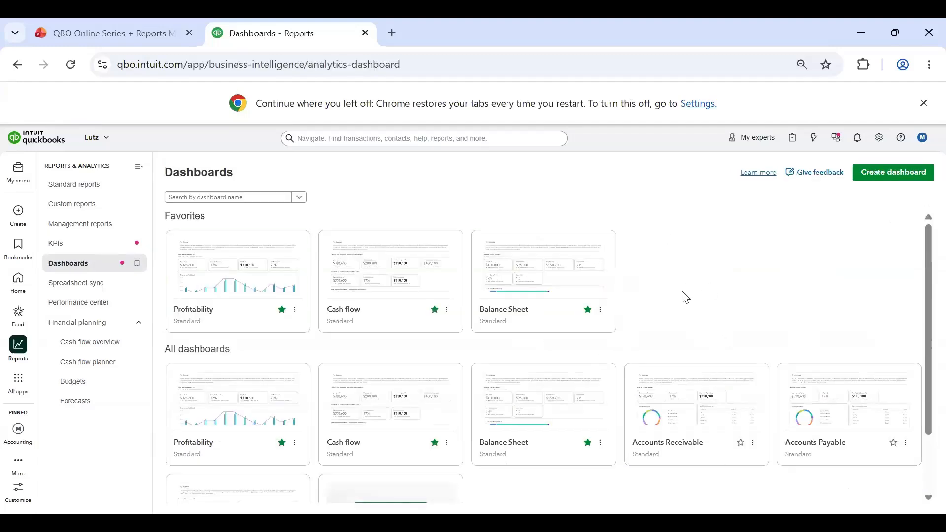
# Step: Browse the available dashboards, open the Cash flow dashboard, and examine its cash metrics and bank balance trend
pyautogui.scroll(-2, 687, 298)
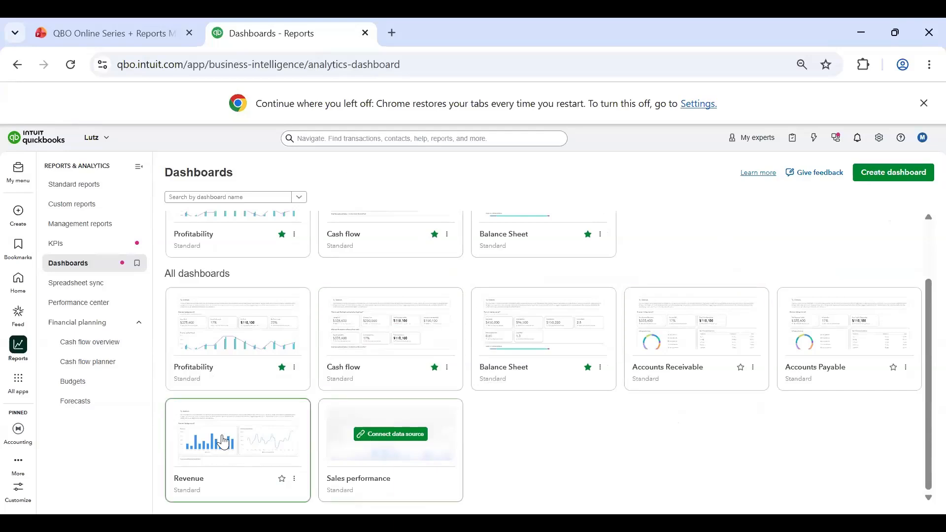
pyautogui.scroll(2, 246, 463)
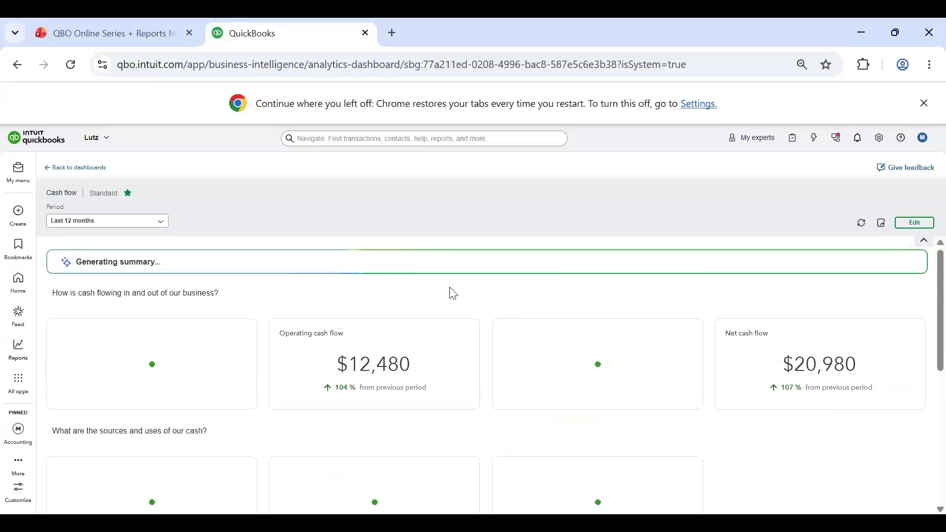
pyautogui.scroll(-2, 575, 277)
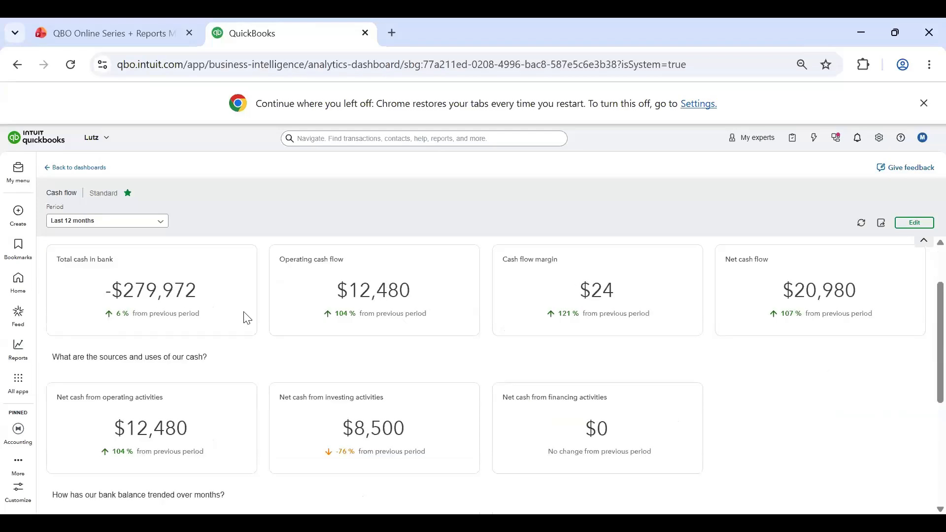
pyautogui.scroll(2, 573, 338)
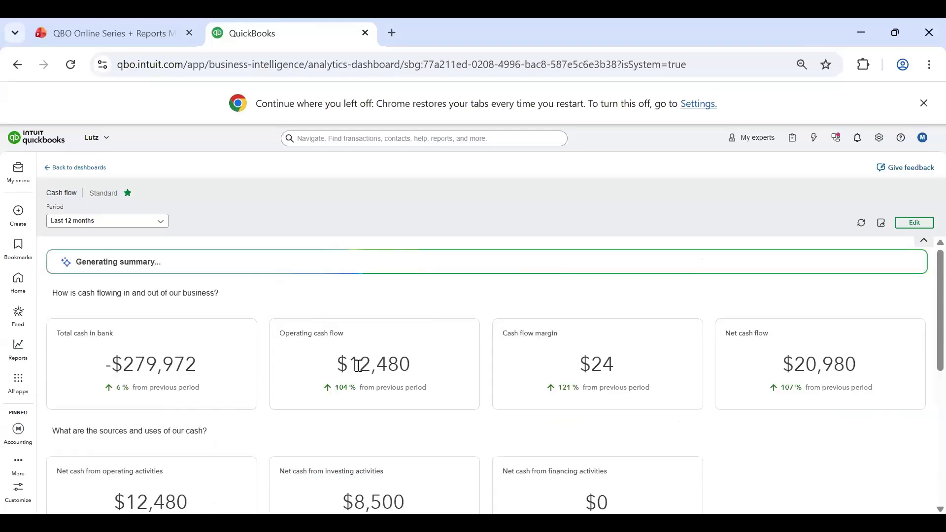
pyautogui.doubleClick(578, 364)
pyautogui.click(634, 387)
pyautogui.scroll(-5, 419, 335)
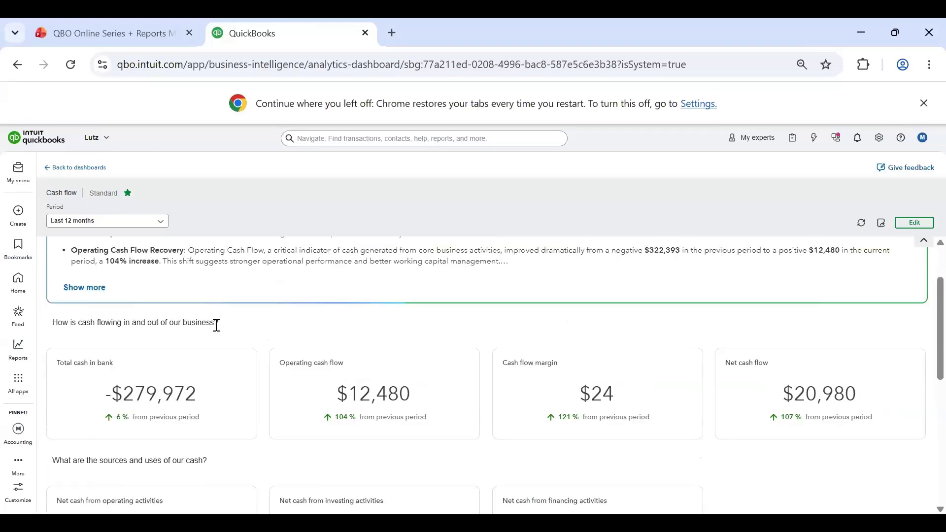
# Step: Browse the current and previous period choices for the Cash flow dashboard, closing the list without changing the period
pyautogui.click(144, 221)
pyautogui.scroll(-6, 98, 345)
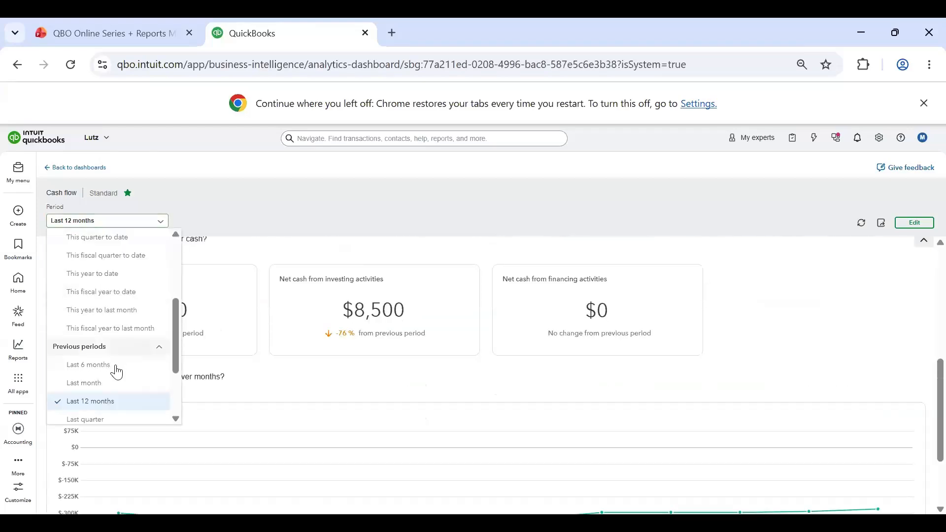
pyautogui.scroll(5, 85, 394)
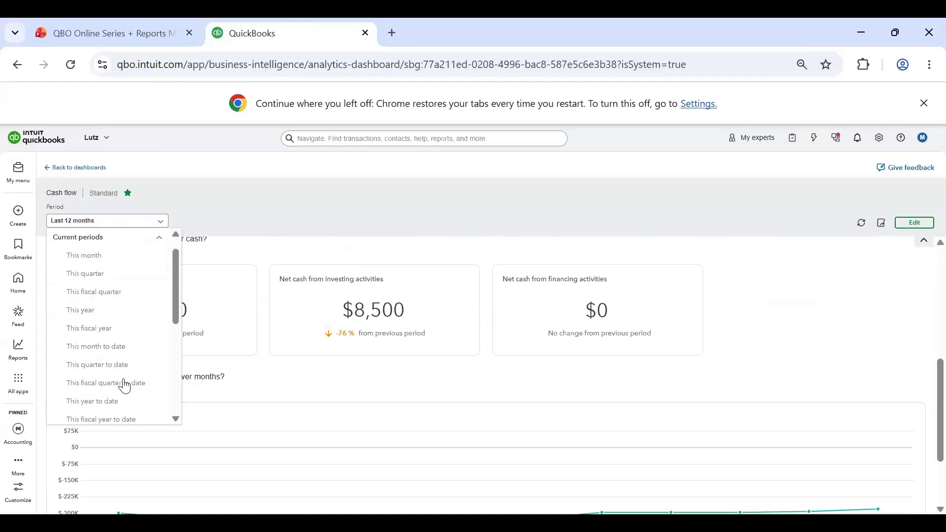
pyautogui.click(406, 213)
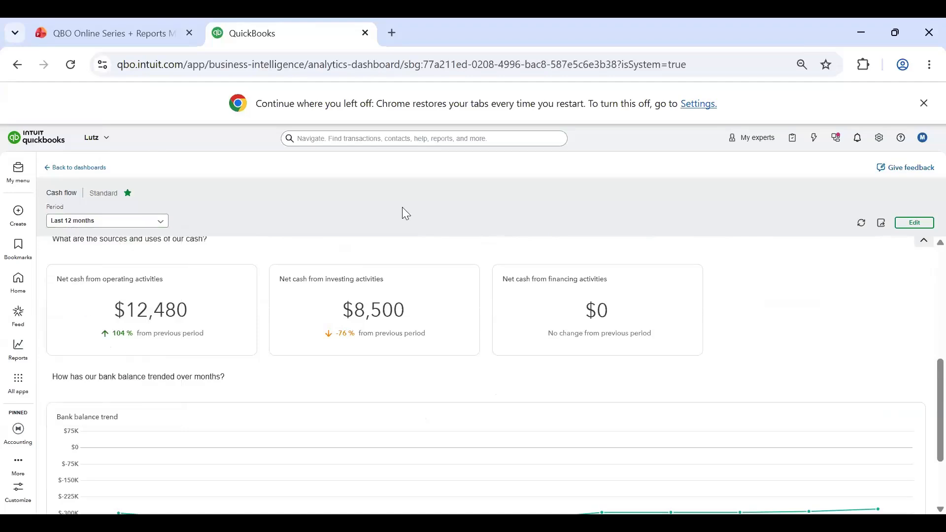
# Step: Examine the monthly bank balance trend chart and the dashboard summary, then return to the dashboards list
pyautogui.scroll(-2, 488, 330)
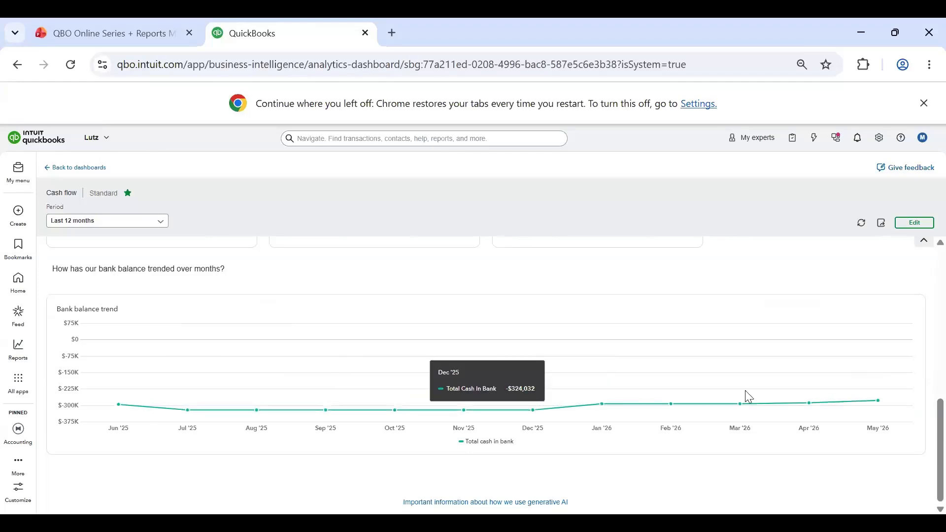
pyautogui.scroll(5, 324, 269)
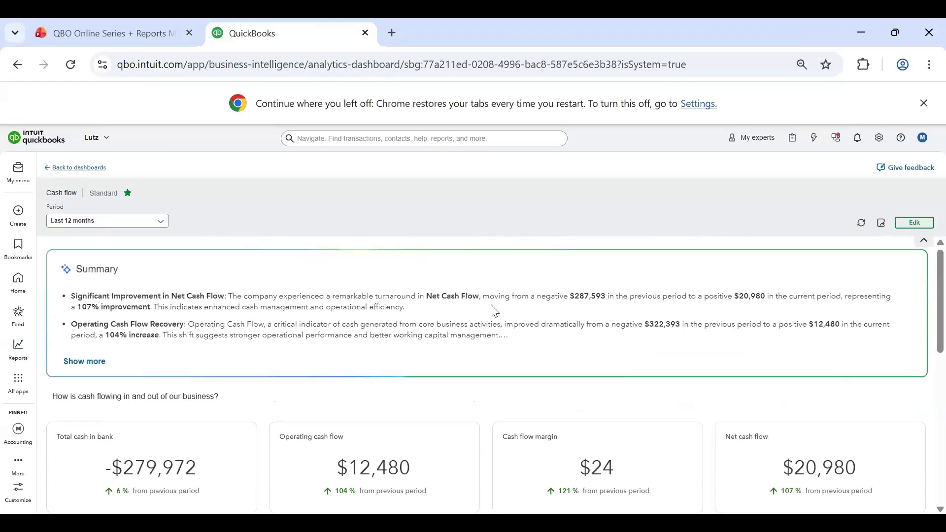
pyautogui.click(77, 168)
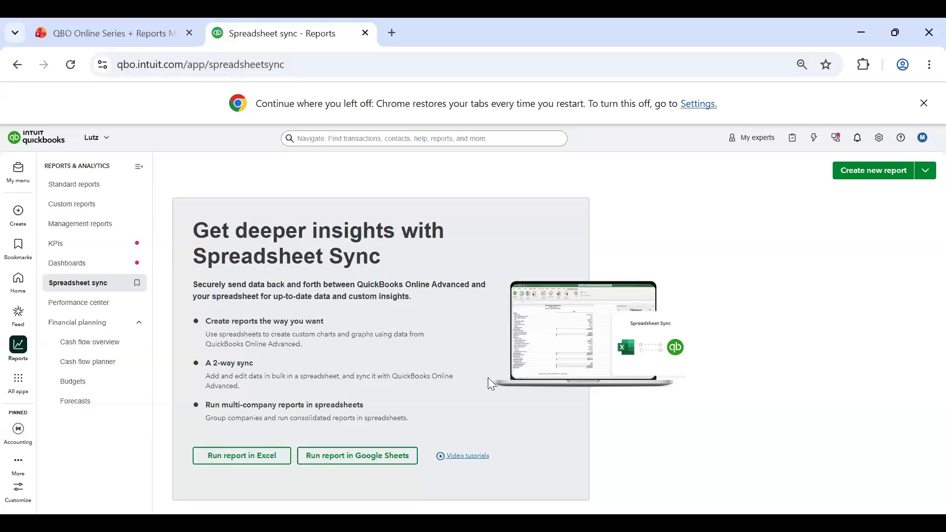
# Step: Open the Performance center and review its gross profit, quick ratio, receivables, payables, expenses and net profit charts
pyautogui.click(91, 303)
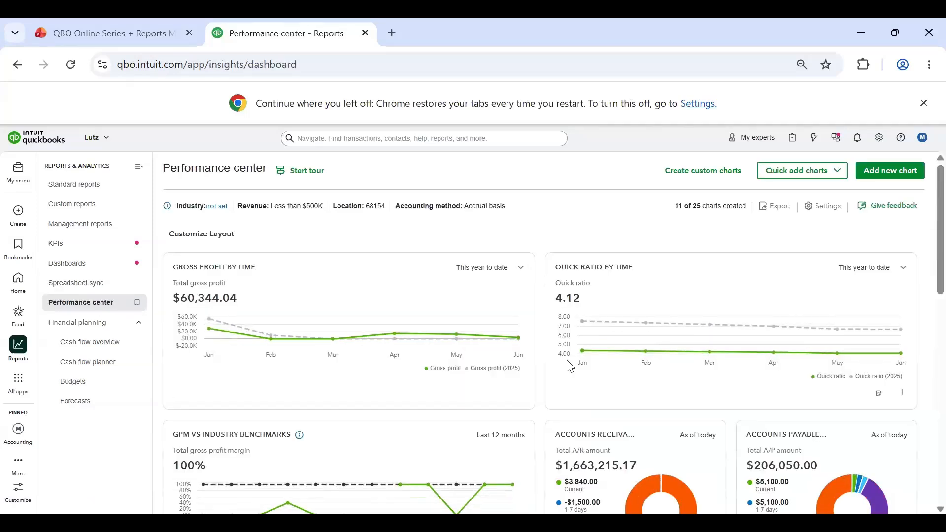
pyautogui.scroll(-3, 625, 247)
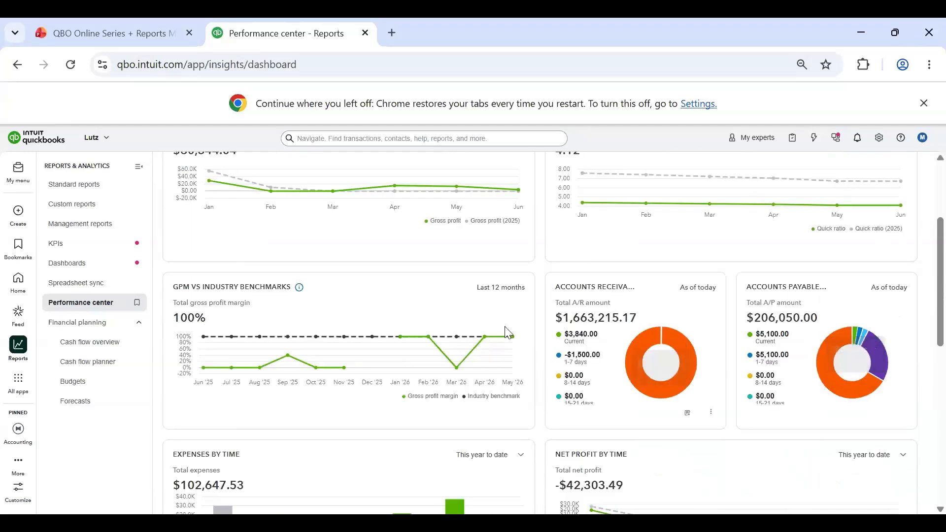
pyautogui.scroll(3, 510, 283)
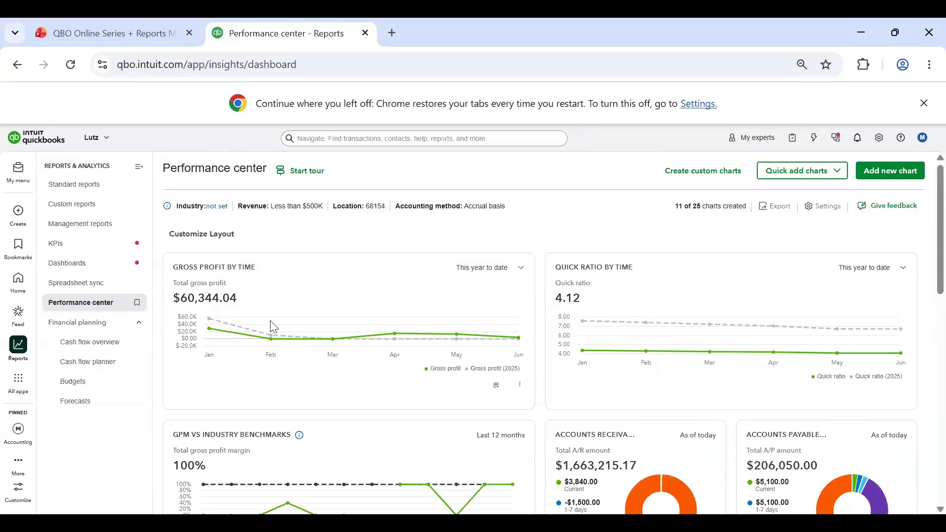
pyautogui.scroll(-3, 625, 385)
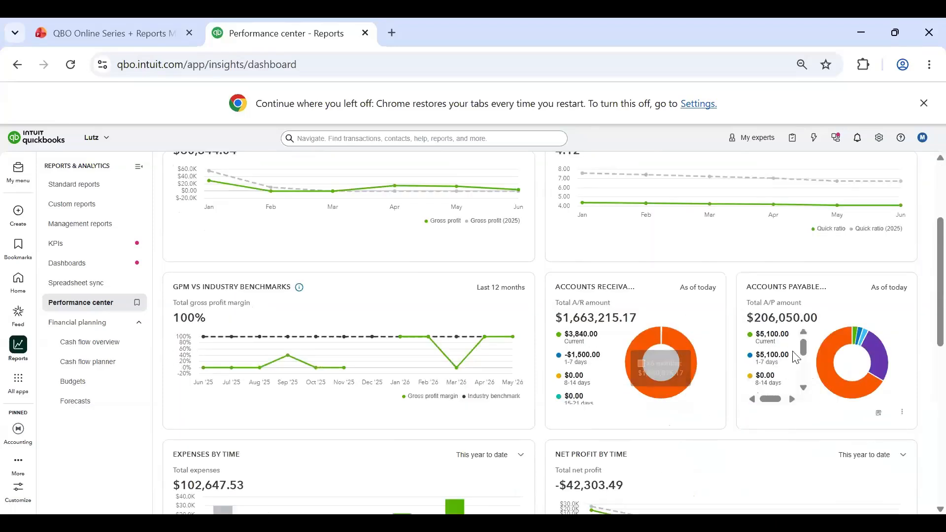
pyautogui.scroll(-2, 788, 381)
pyautogui.scroll(3, 783, 348)
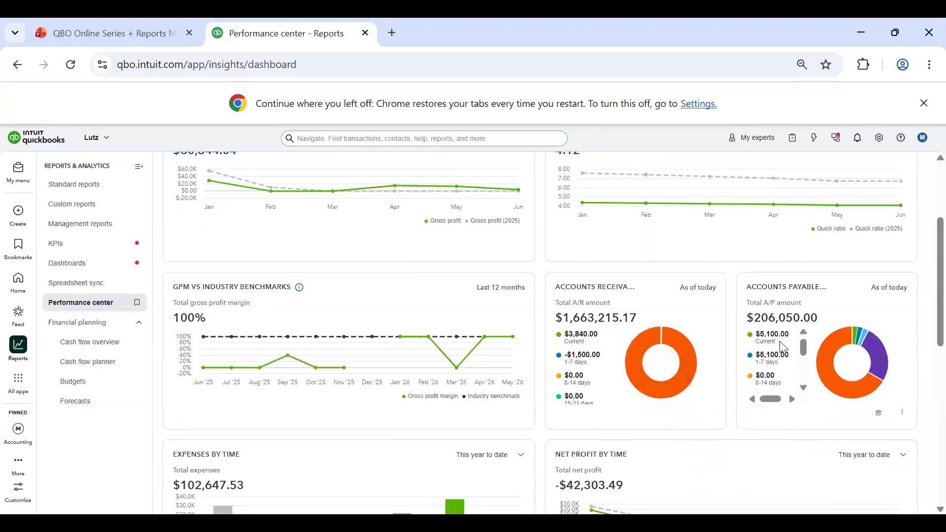
pyautogui.scroll(-2, 769, 439)
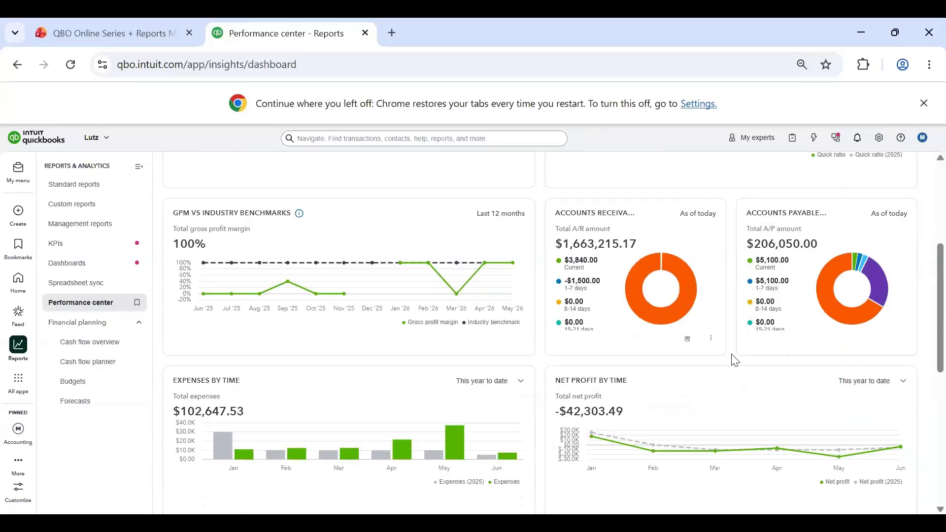
pyautogui.scroll(5, 482, 338)
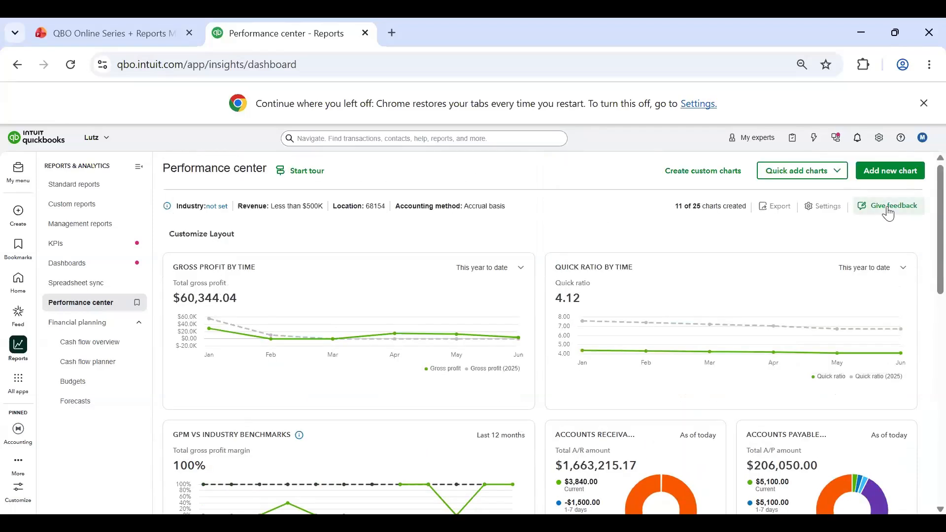
# Step: View the charts available for quick adding, then check the period choices of the Net profit by time chart
pyautogui.click(836, 171)
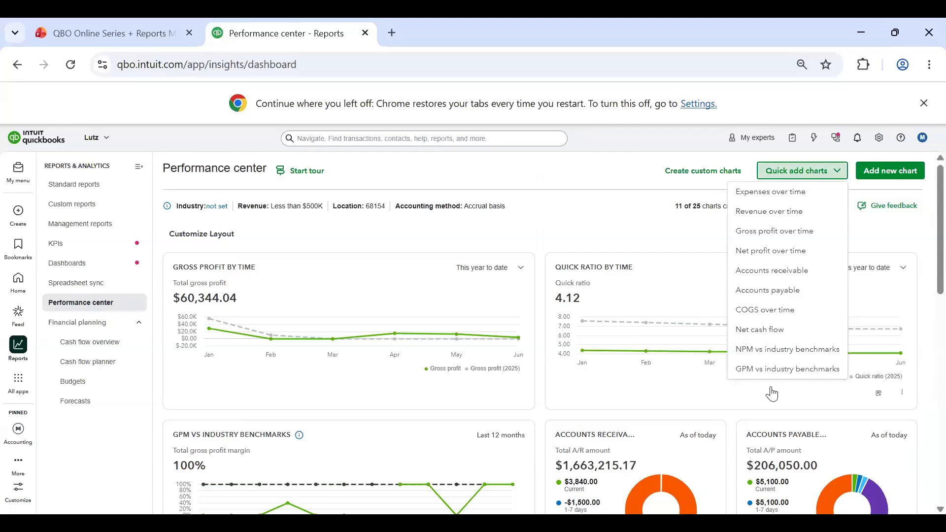
pyautogui.click(541, 249)
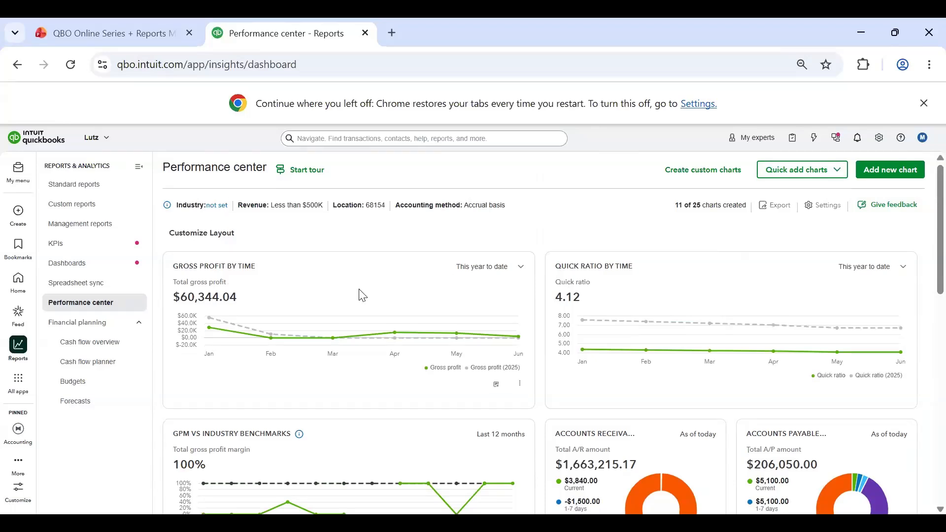
pyautogui.scroll(-6, 572, 300)
pyautogui.click(902, 233)
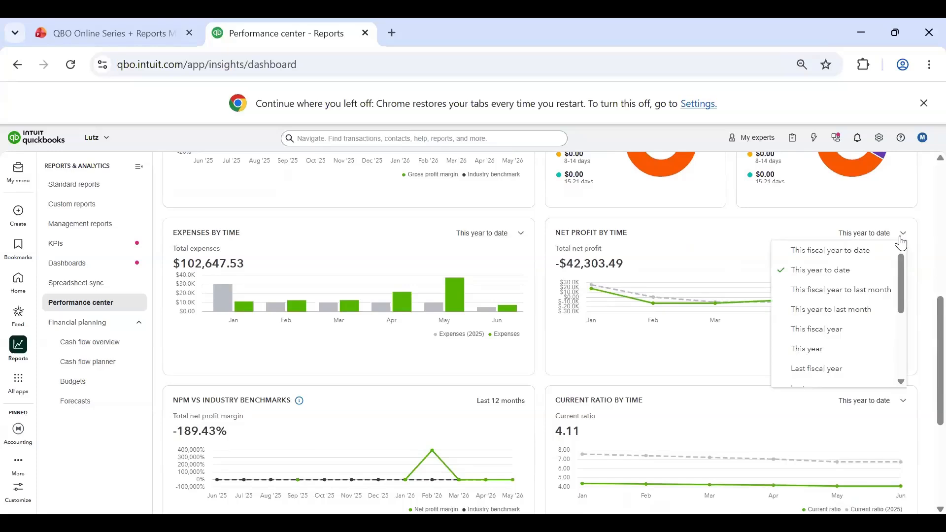
pyautogui.click(781, 213)
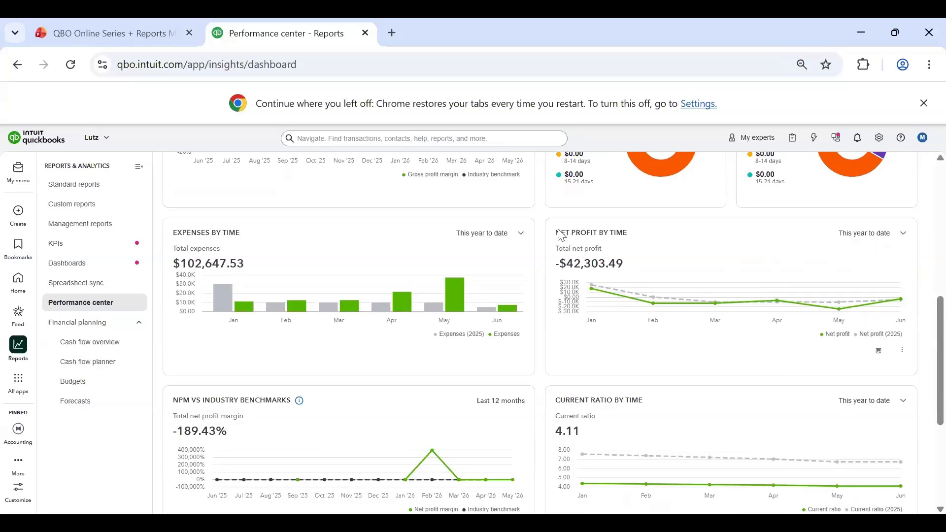
# Step: Check the period setting of the Expenses by time chart and review the remaining benchmark, current ratio and revenue charts
pyautogui.click(499, 238)
pyautogui.click(500, 237)
pyautogui.scroll(-4, 507, 294)
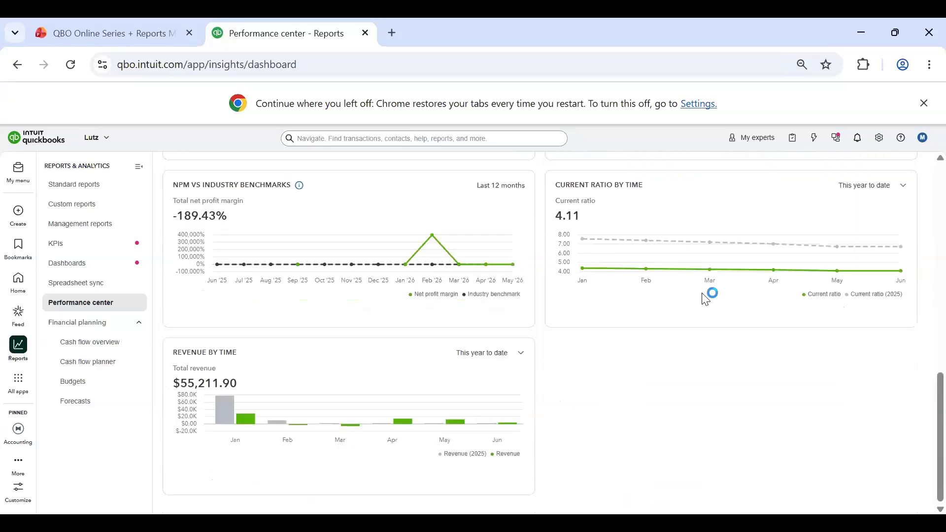
pyautogui.scroll(6, 566, 381)
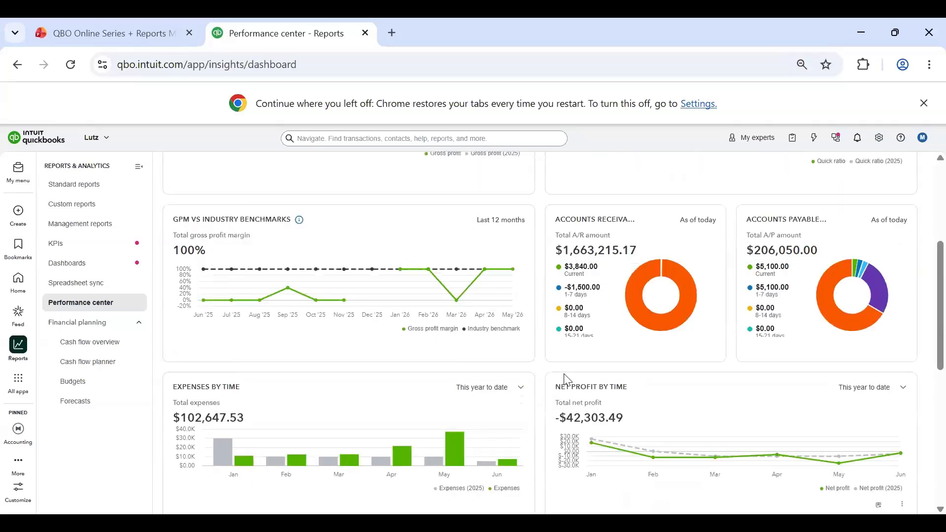
pyautogui.scroll(4, 566, 382)
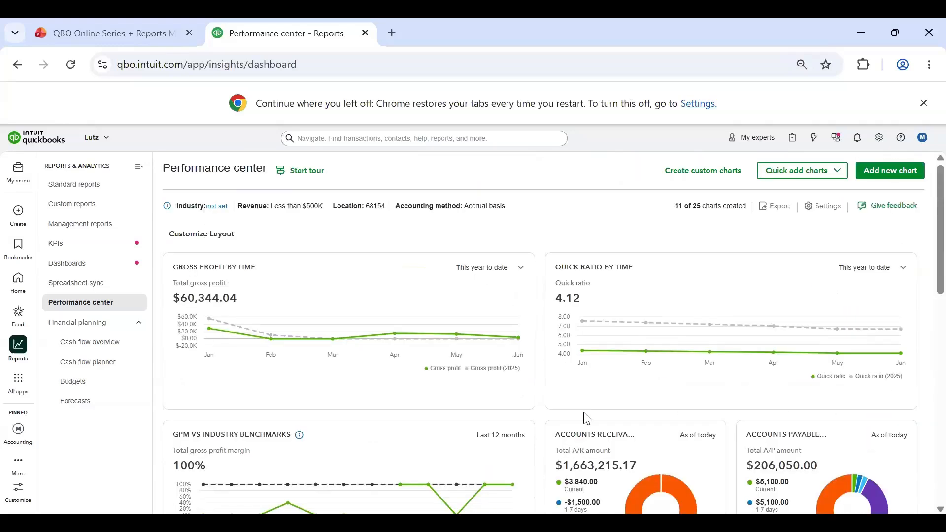
# Step: Open the Cash flow overview under Financial planning and dismiss the QuickBooks Payments offer
pyautogui.click(74, 325)
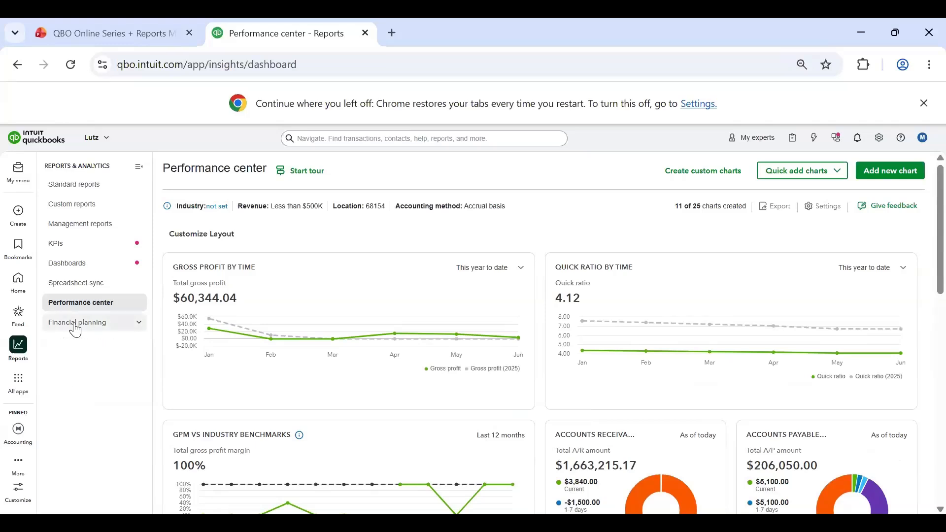
pyautogui.click(74, 325)
pyautogui.click(79, 354)
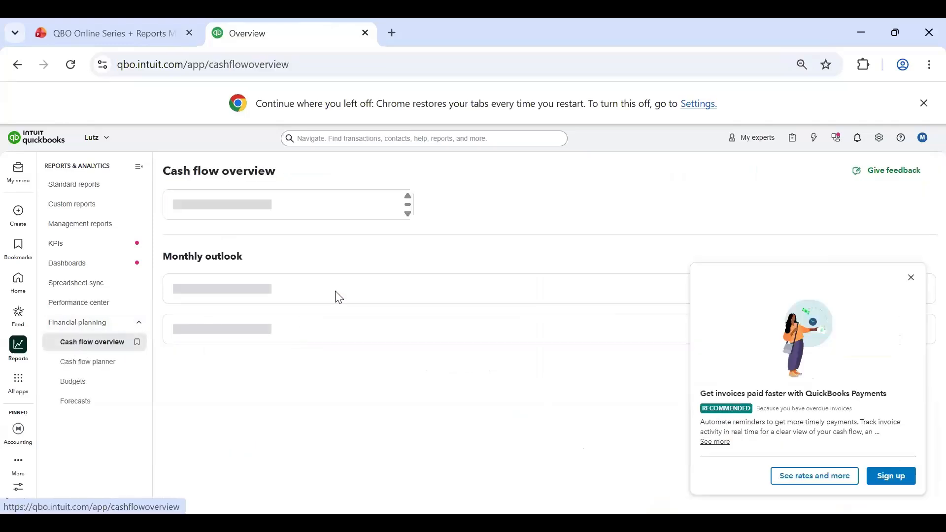
pyautogui.click(911, 278)
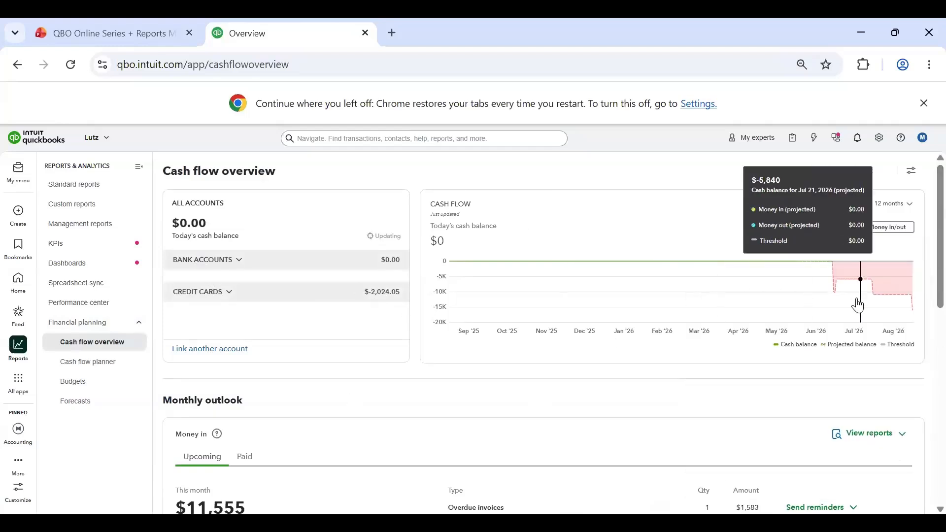
# Step: Review the monthly outlook for money in and money out, plus the upcoming items under Insights and ideas
pyautogui.scroll(-3, 424, 298)
pyautogui.scroll(-2, 414, 300)
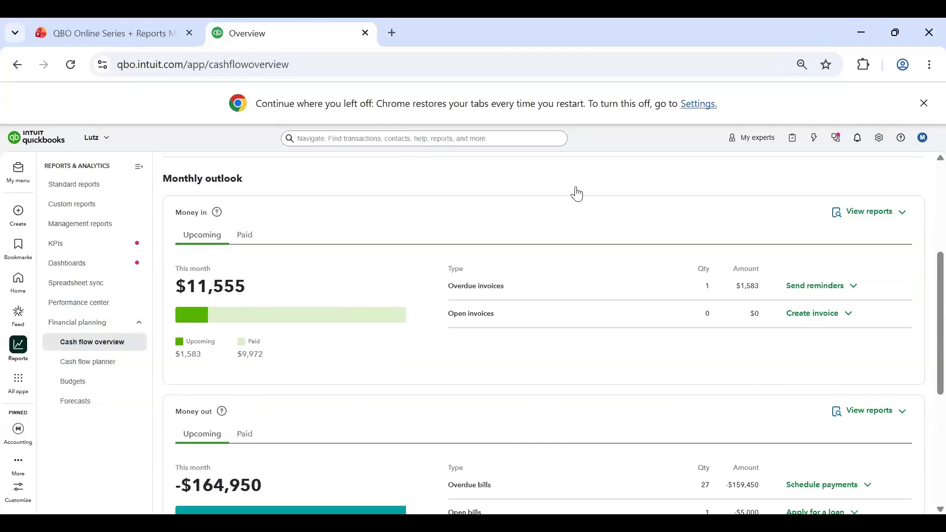
pyautogui.scroll(-3, 291, 355)
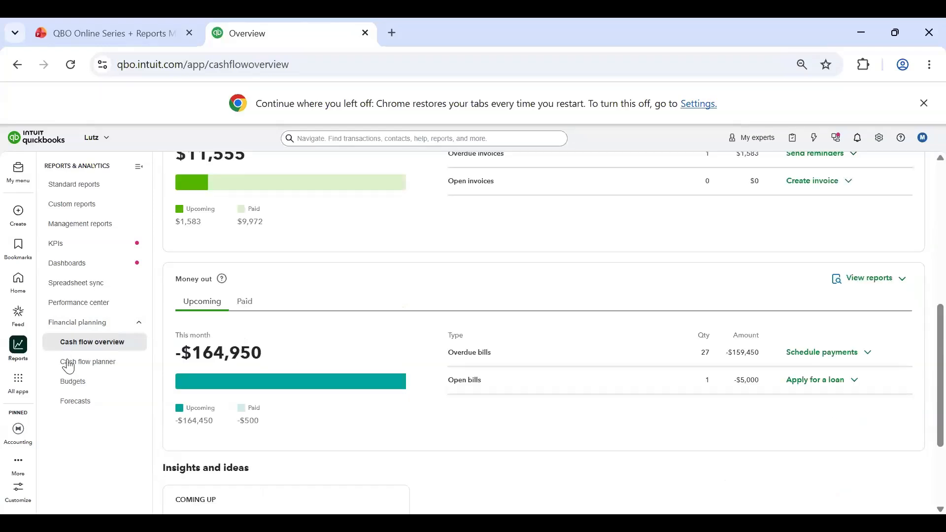
pyautogui.scroll(2, 69, 368)
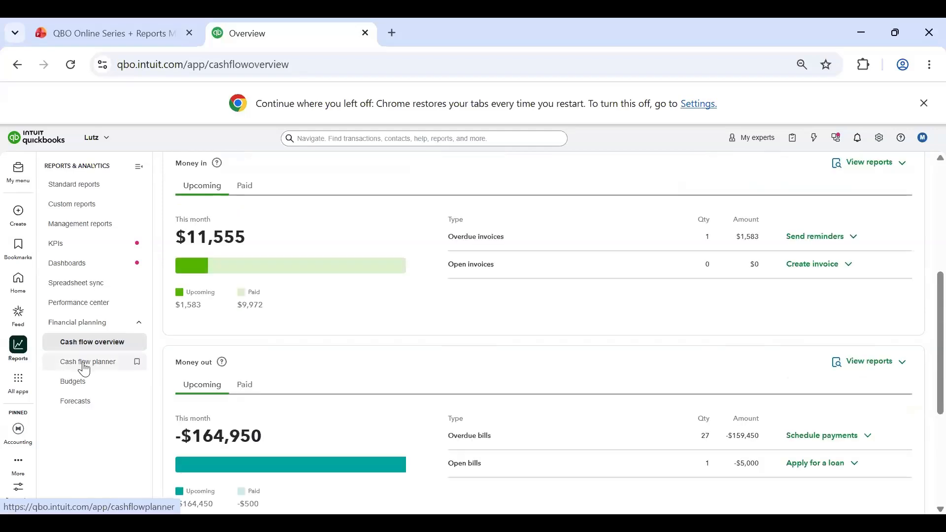
pyautogui.scroll(-5, 336, 317)
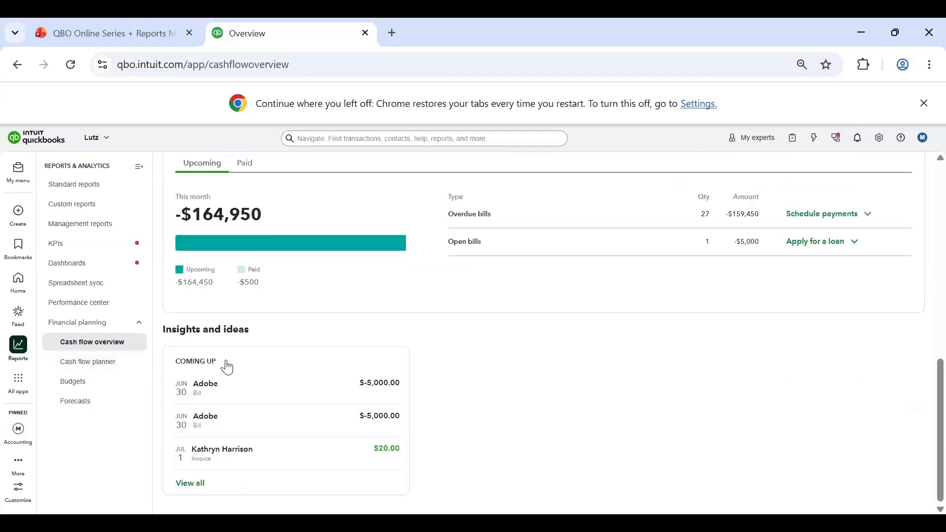
# Step: View the cash flow planner, then open the Forecasts page and look through its introduction and resources
pyautogui.click(88, 362)
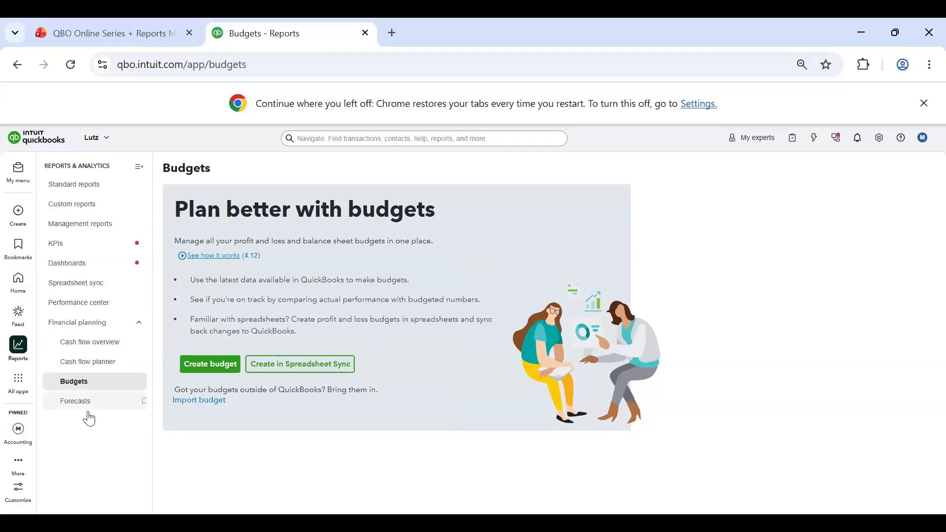
pyautogui.click(98, 394)
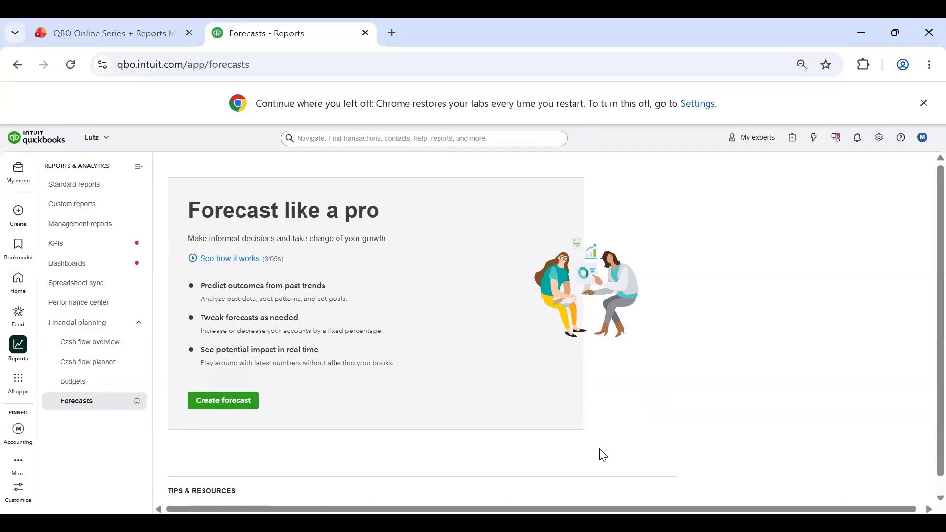
pyautogui.scroll(-1, 538, 385)
pyautogui.scroll(1, 539, 385)
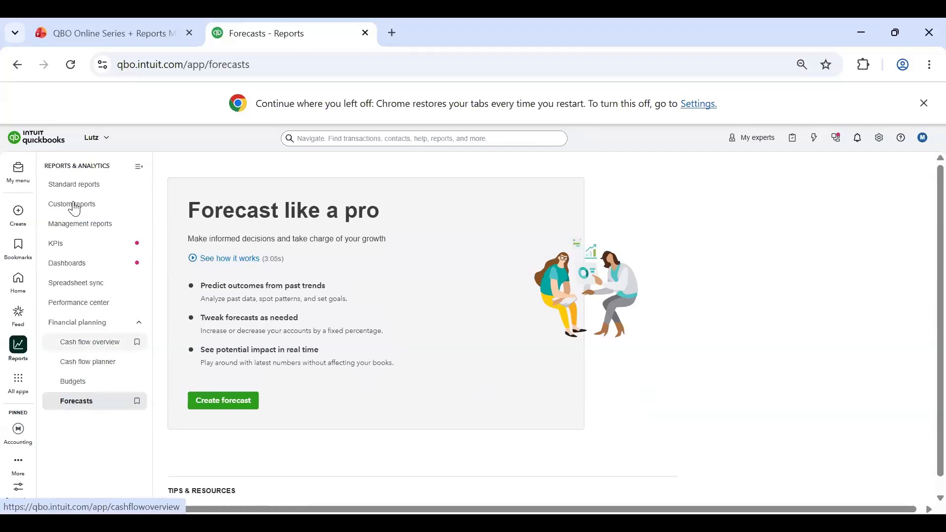
# Step: Open the Balance Sheet report from the favorites in the standard reports
pyautogui.click(114, 182)
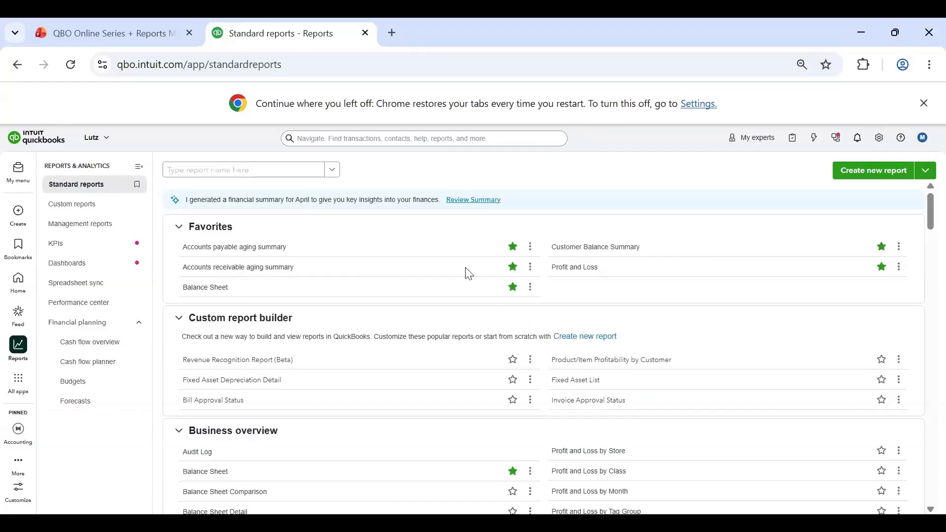
pyautogui.click(202, 289)
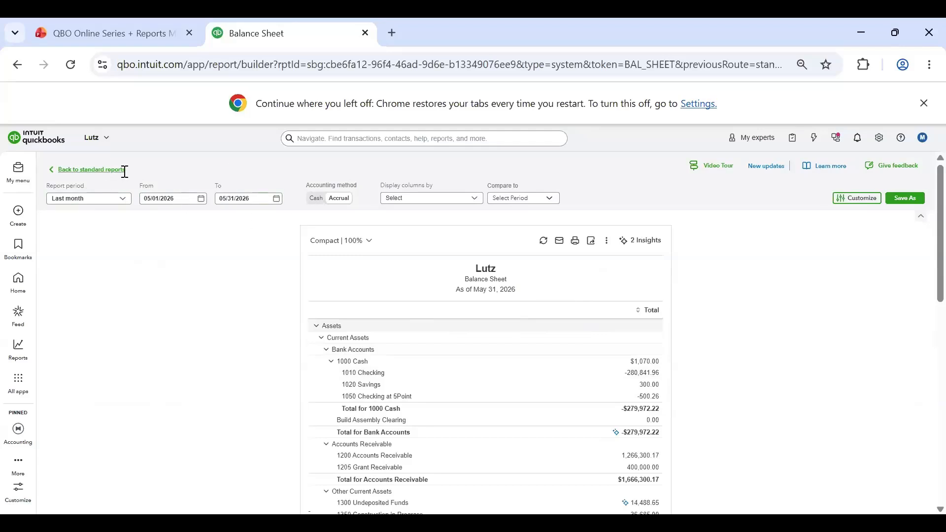
# Step: Set the Balance Sheet's report period to Last year
pyautogui.click(100, 198)
pyautogui.click(216, 201)
pyautogui.click(105, 201)
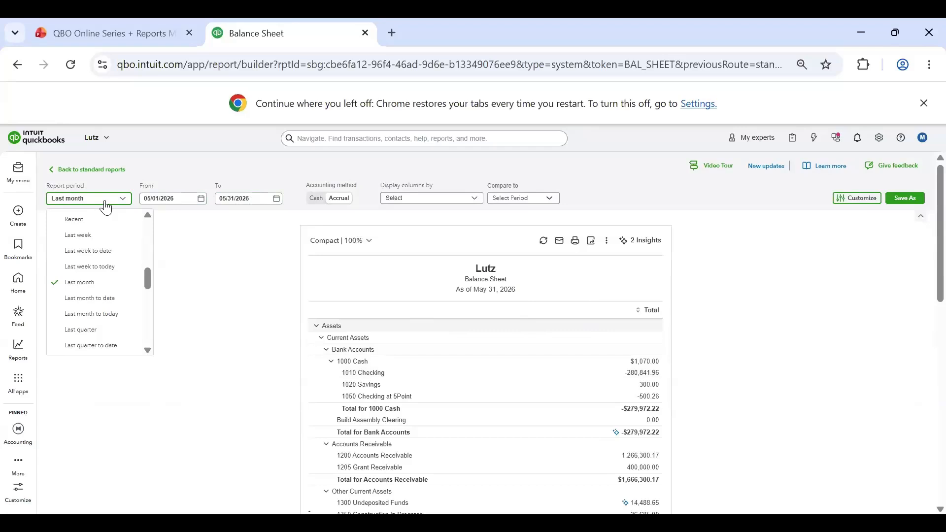
pyautogui.click(108, 202)
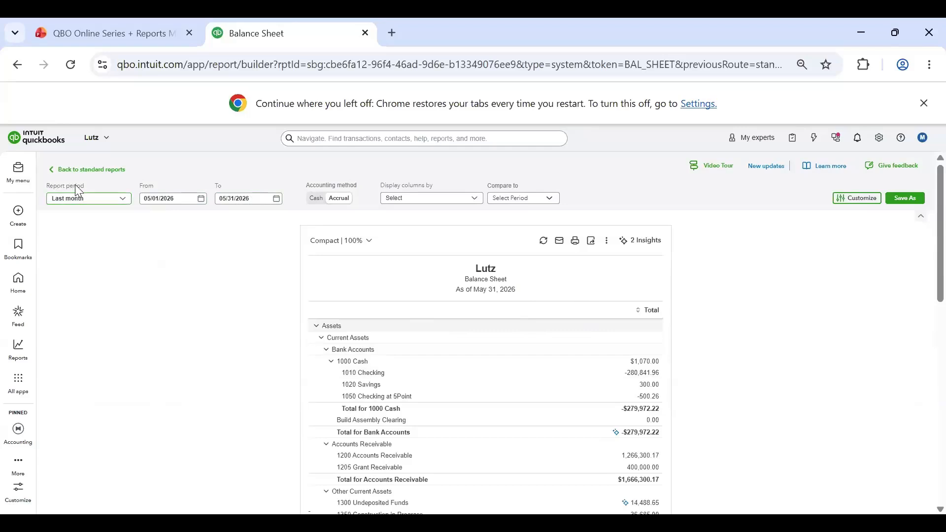
pyautogui.click(123, 202)
pyautogui.scroll(-5, 103, 306)
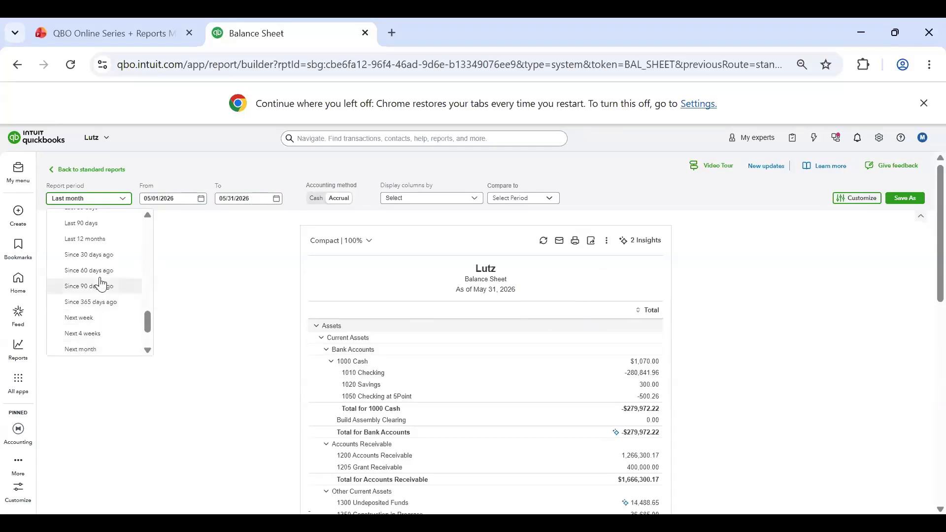
pyautogui.scroll(5, 87, 331)
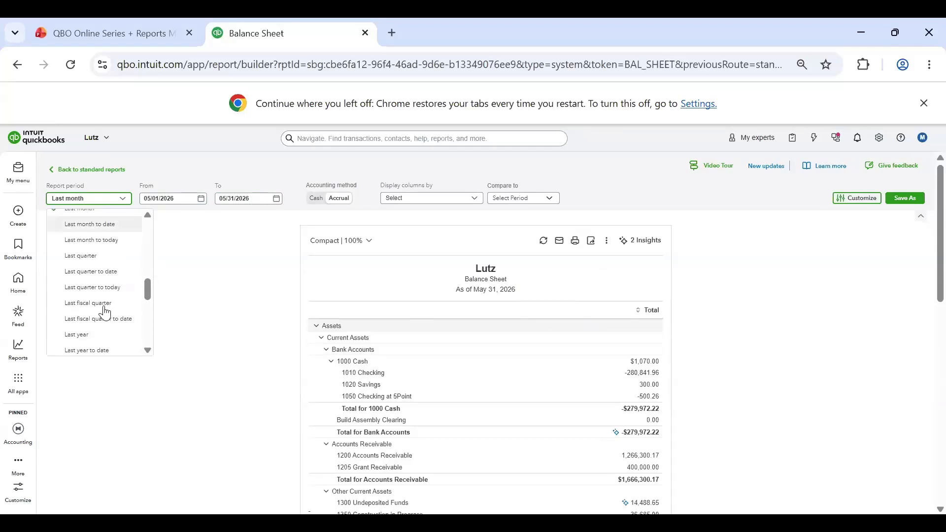
pyautogui.click(86, 337)
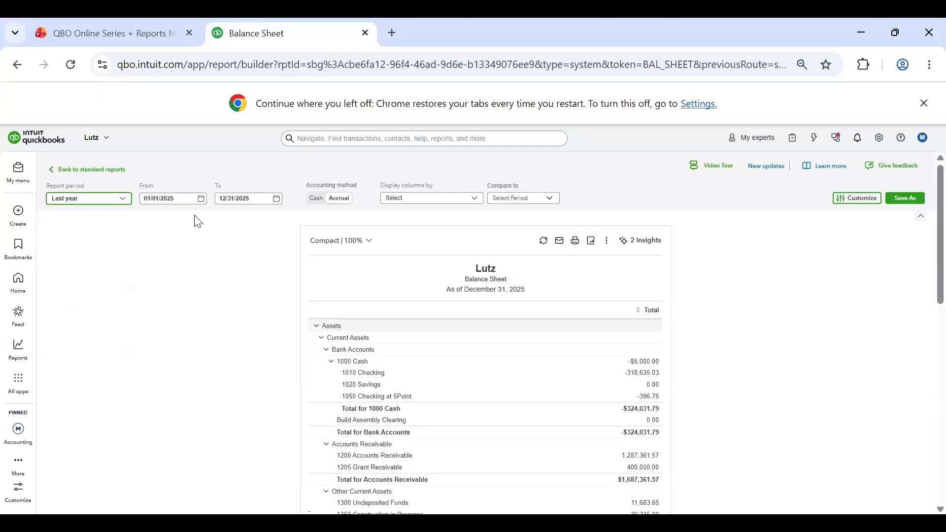
# Step: Set the Balance Sheet's custom end date to 03/31/2025 and look over the refreshed report
pyautogui.click(160, 200)
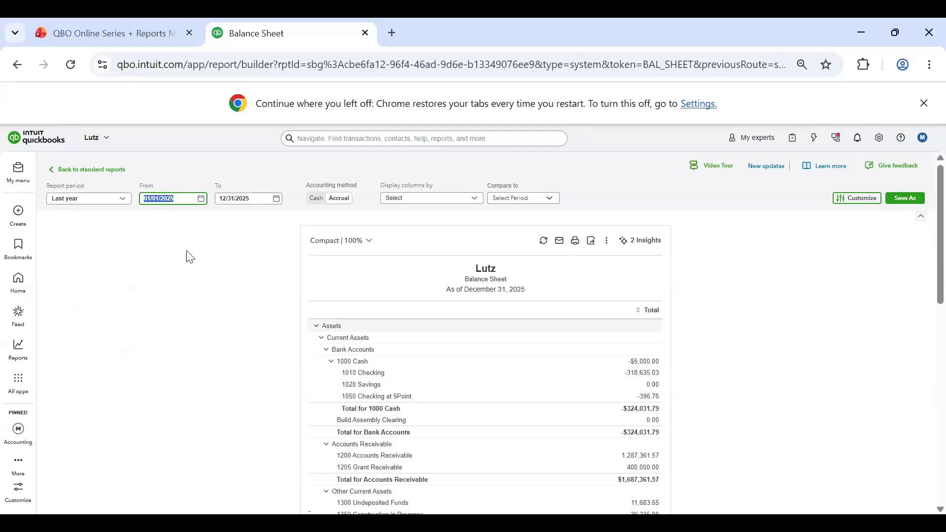
pyautogui.click(242, 198)
pyautogui.click(245, 209)
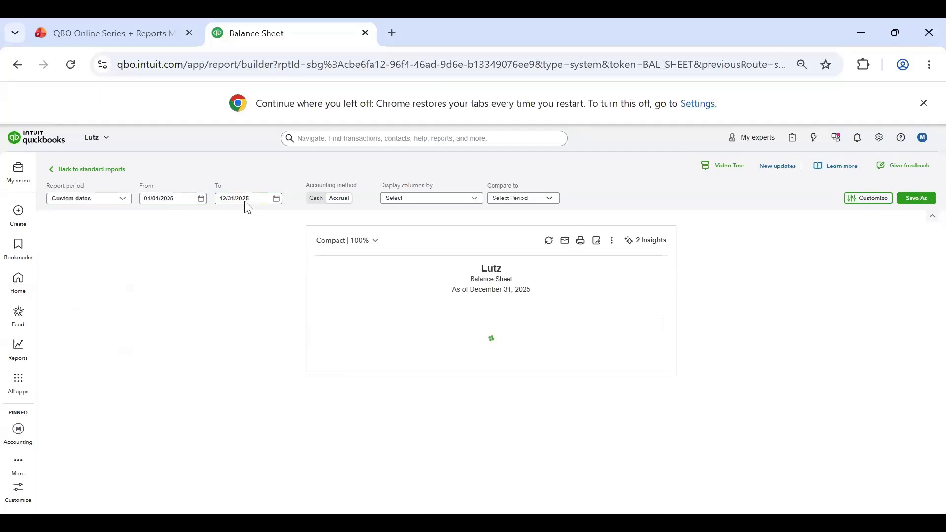
pyautogui.click(182, 197)
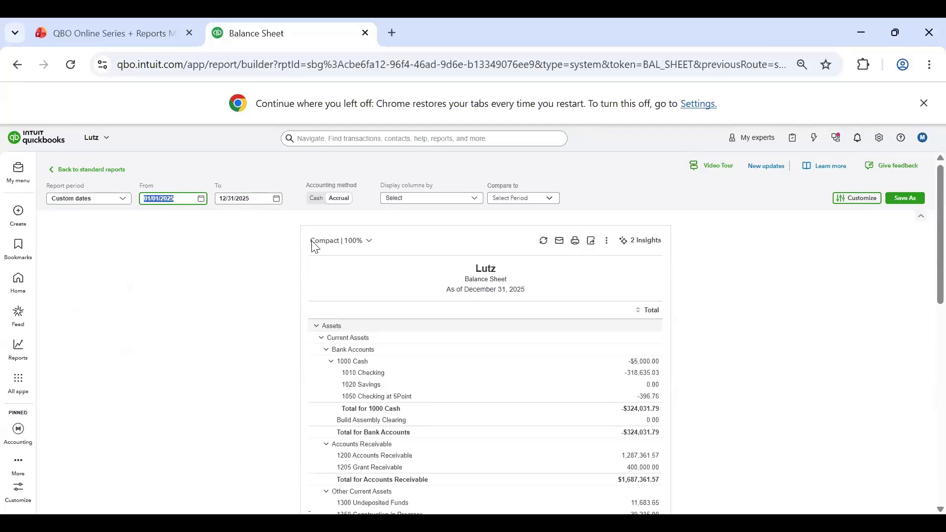
pyautogui.click(244, 203)
pyautogui.write('31')
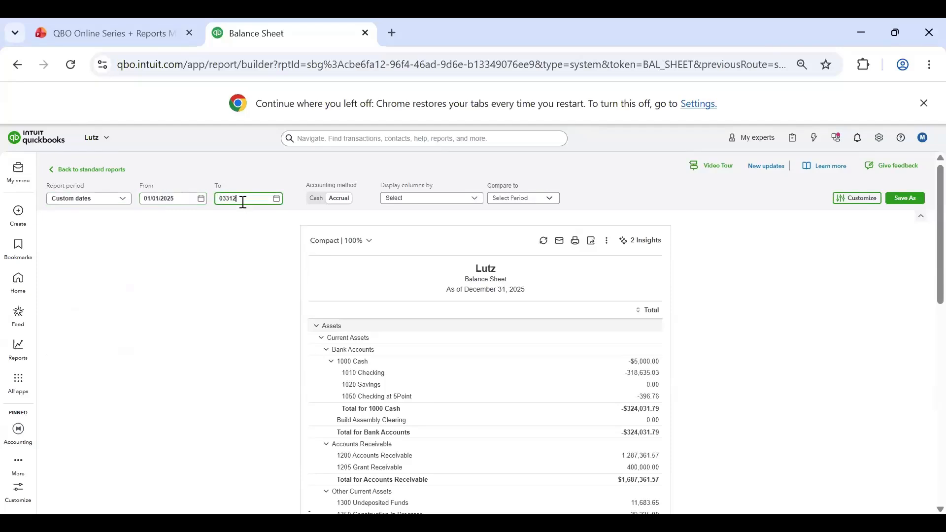
pyautogui.click(242, 254)
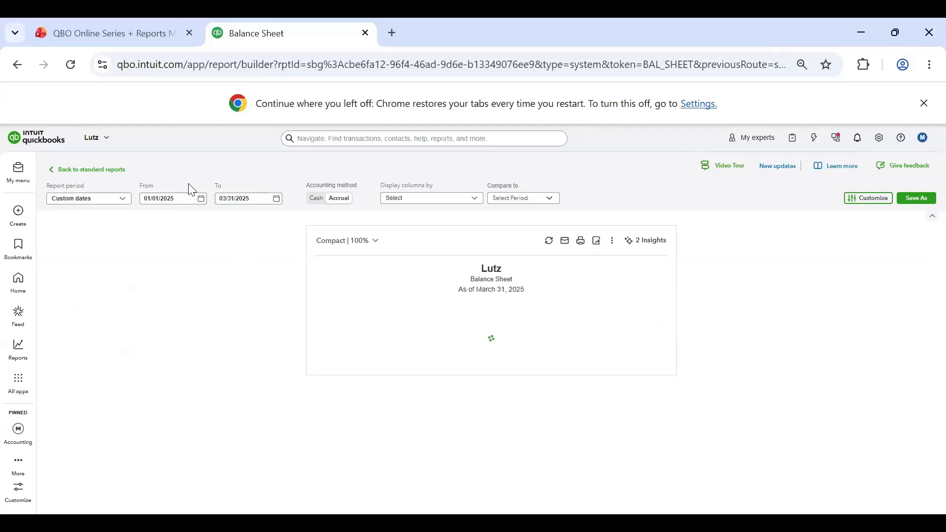
pyautogui.scroll(-6, 663, 365)
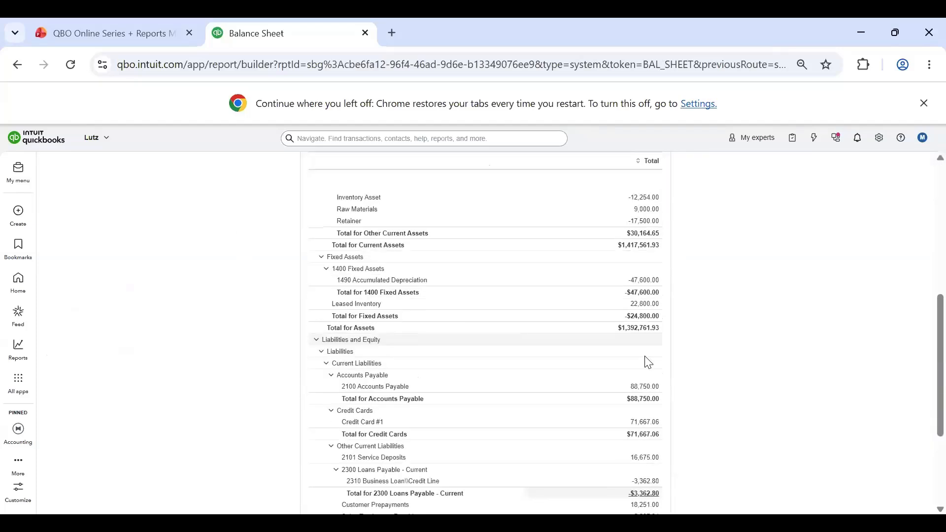
pyautogui.scroll(6, 647, 363)
# Step: Change the report period to This fiscal quarter
pyautogui.click(110, 203)
pyautogui.scroll(-2, 91, 294)
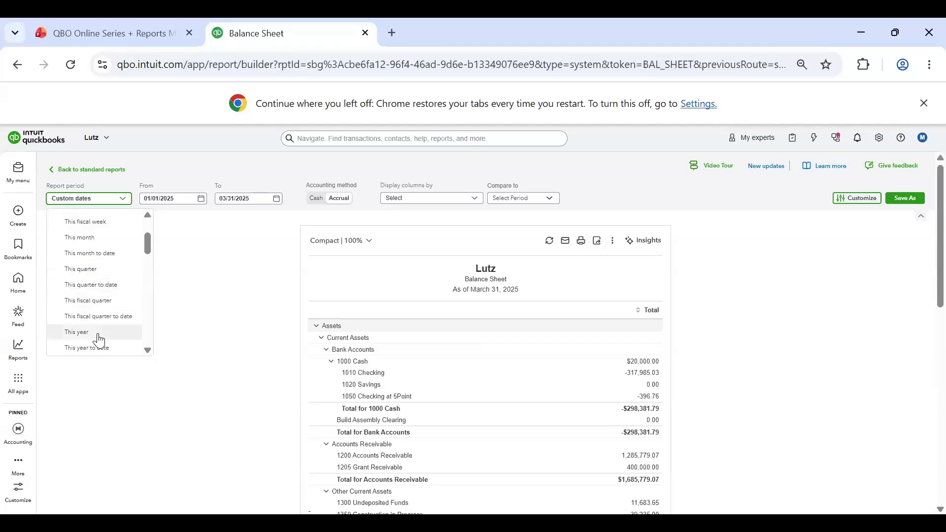
pyautogui.press('Return')
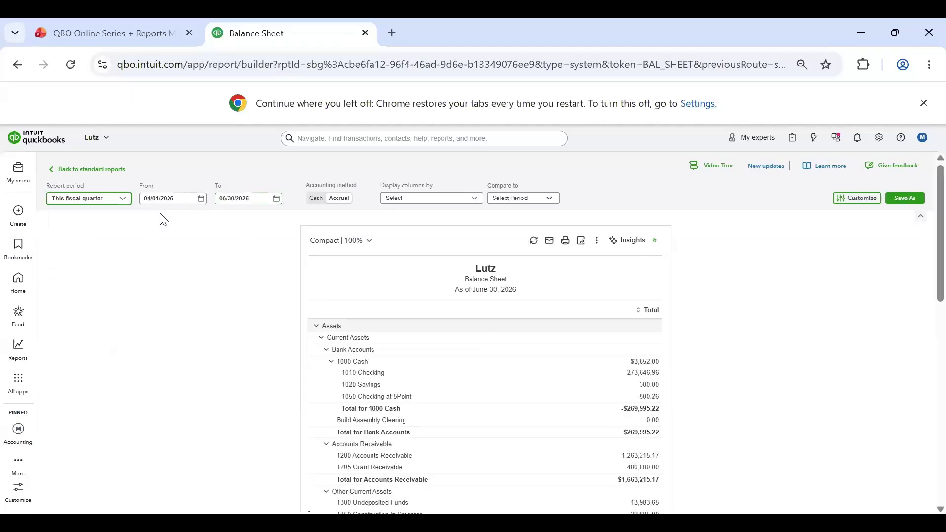
# Step: Change the report period to Last quarter
pyautogui.click(123, 202)
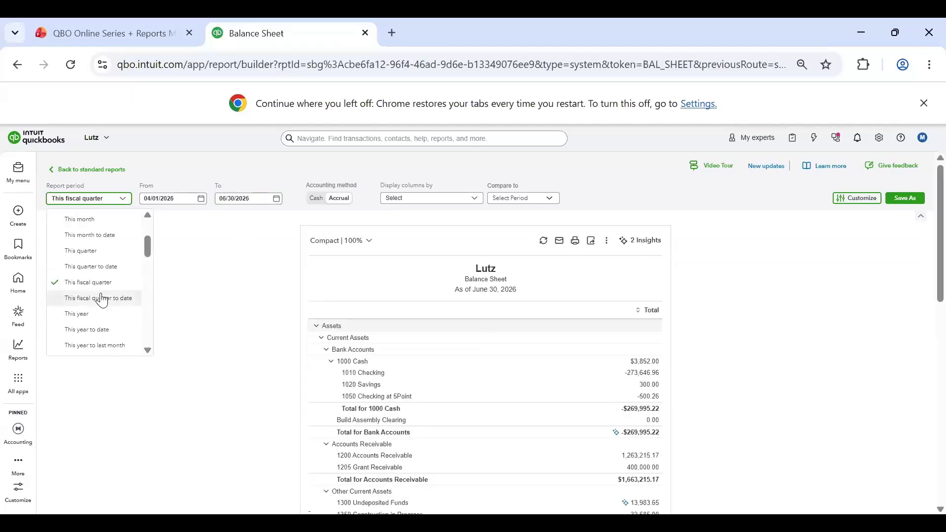
pyautogui.scroll(2, 110, 325)
pyautogui.scroll(-6, 106, 310)
pyautogui.click(95, 273)
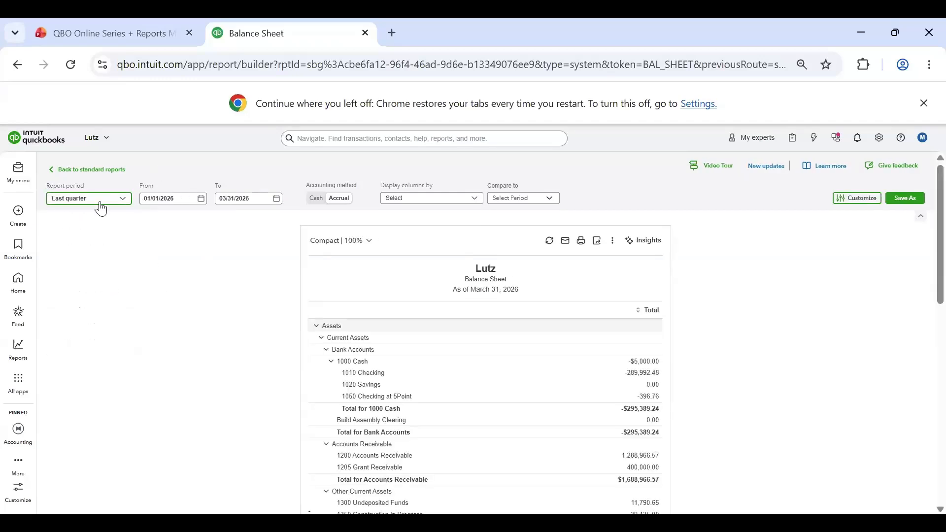
pyautogui.click(212, 298)
# Step: Switch the accounting method to Cash, look over the report, and return it to Accrual
pyautogui.click(318, 205)
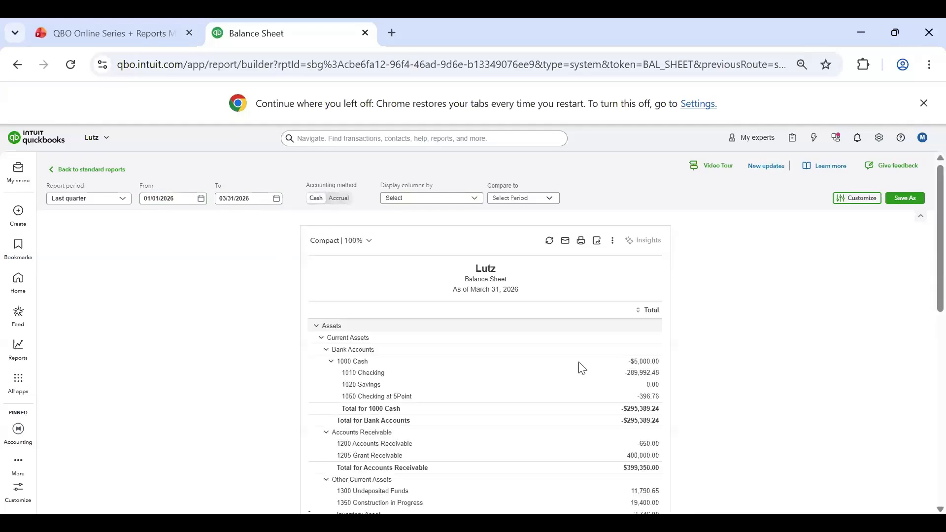
pyautogui.scroll(-1, 639, 332)
pyautogui.scroll(-5, 646, 360)
pyautogui.scroll(6, 652, 393)
pyautogui.click(341, 200)
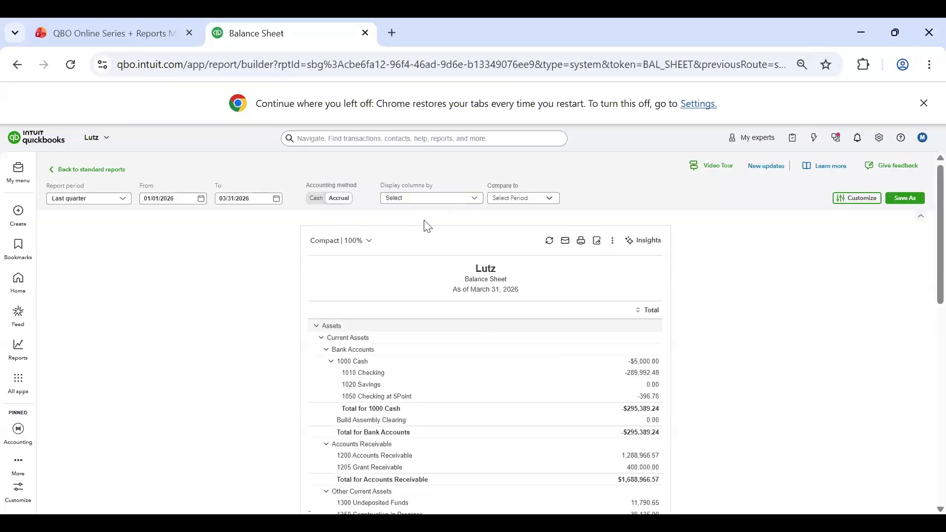
# Step: Display the report's columns by Class and examine the Lincoln Office, Omaha Office and unspecified balances through assets, liabilities and equity
pyautogui.click(439, 199)
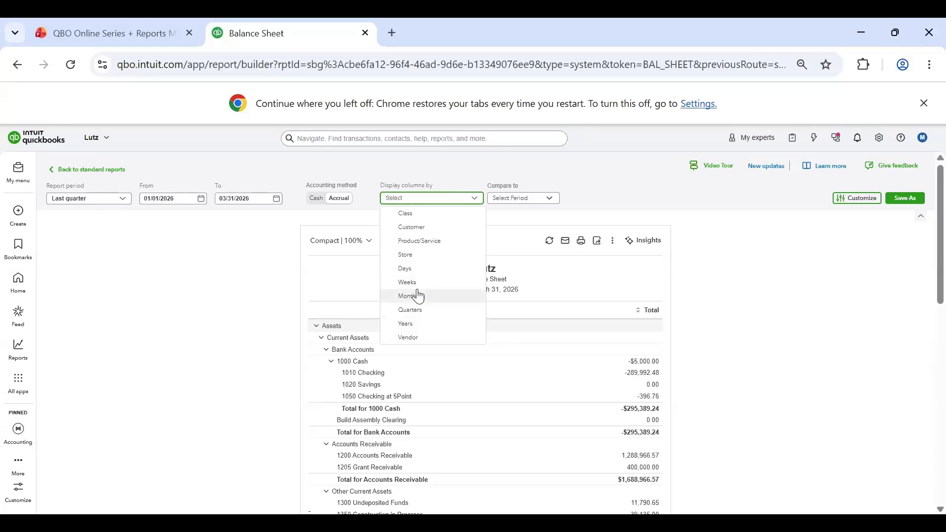
pyautogui.click(427, 213)
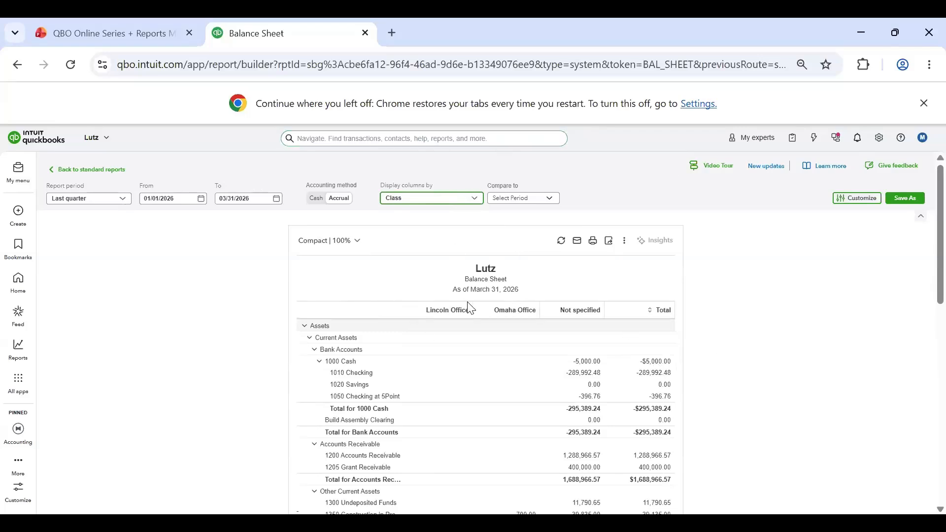
pyautogui.scroll(-3, 469, 308)
pyautogui.scroll(2, 535, 321)
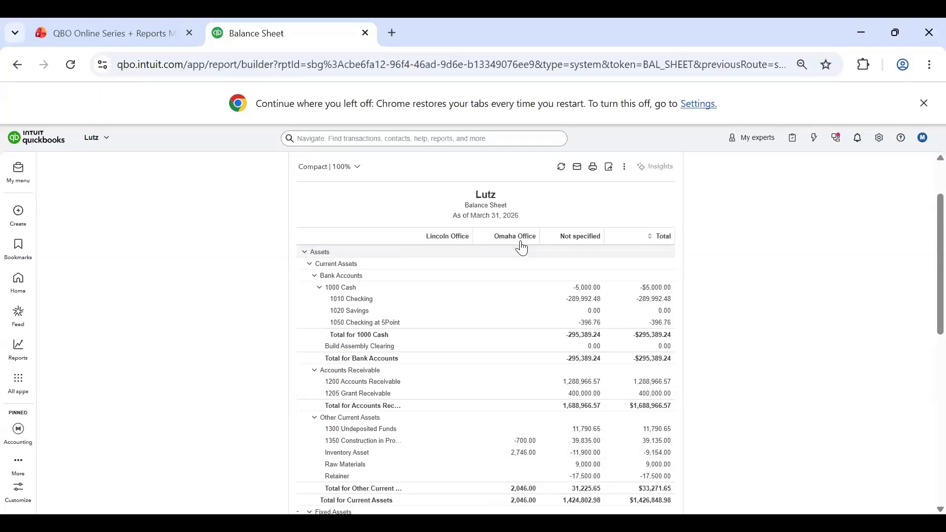
pyautogui.scroll(-2, 528, 386)
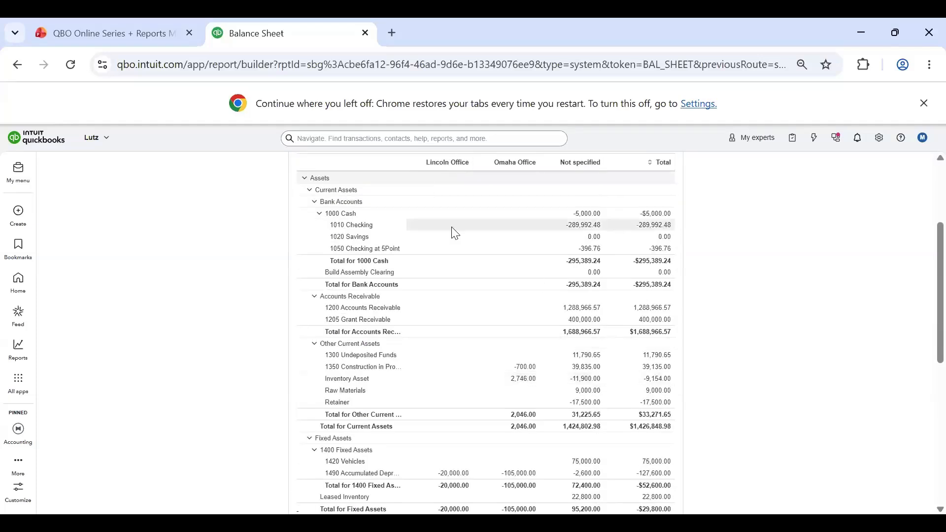
pyautogui.scroll(3, 440, 338)
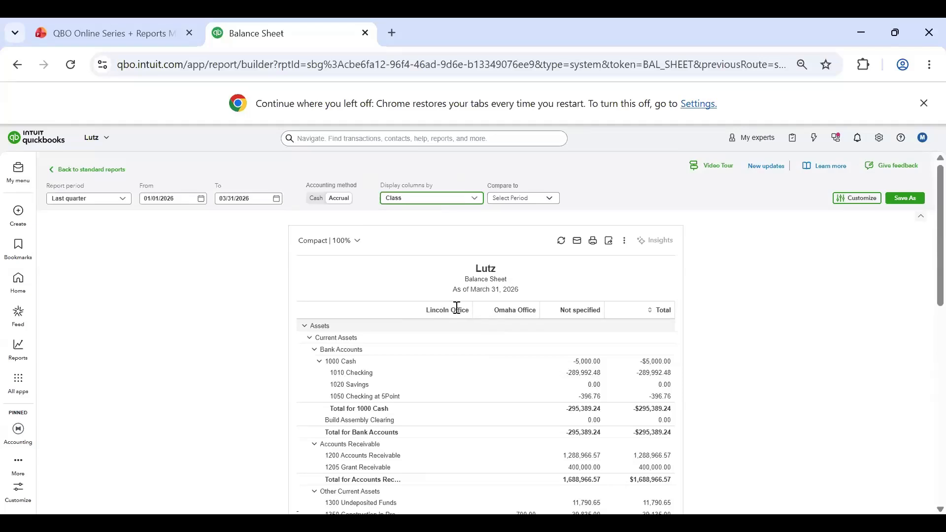
pyautogui.scroll(-10, 501, 311)
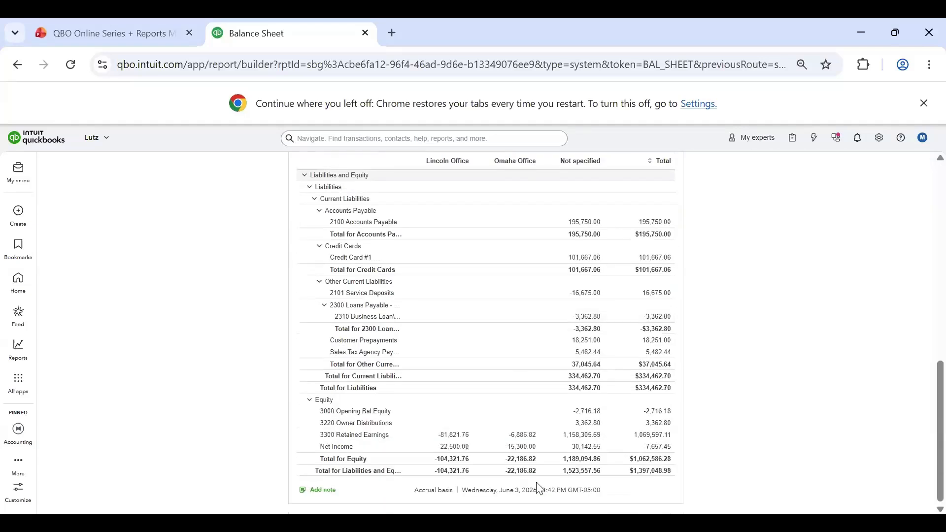
pyautogui.scroll(3, 511, 392)
pyautogui.scroll(3, 433, 333)
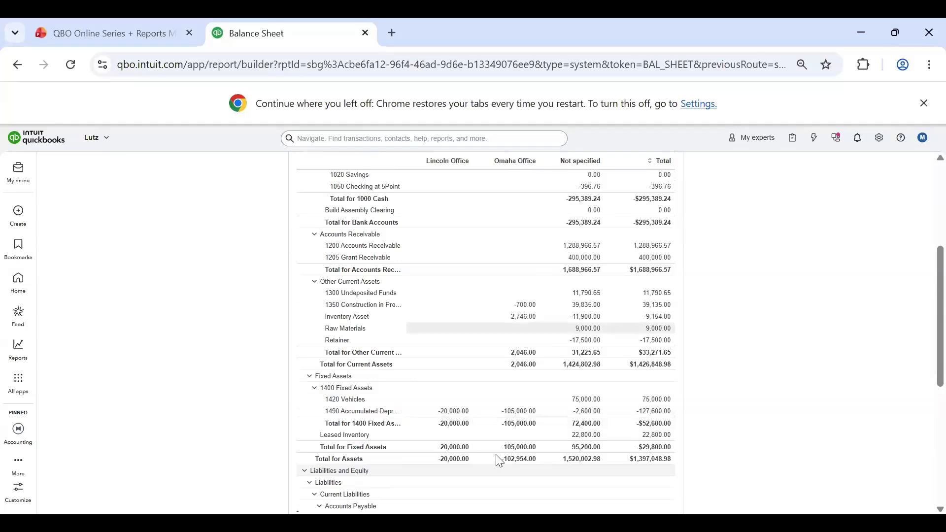
pyautogui.scroll(3, 486, 353)
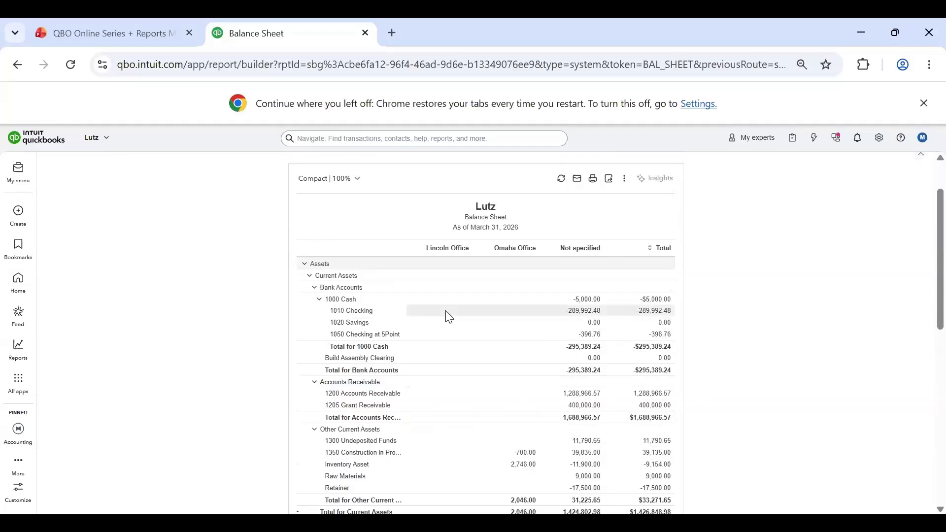
pyautogui.scroll(1, 449, 317)
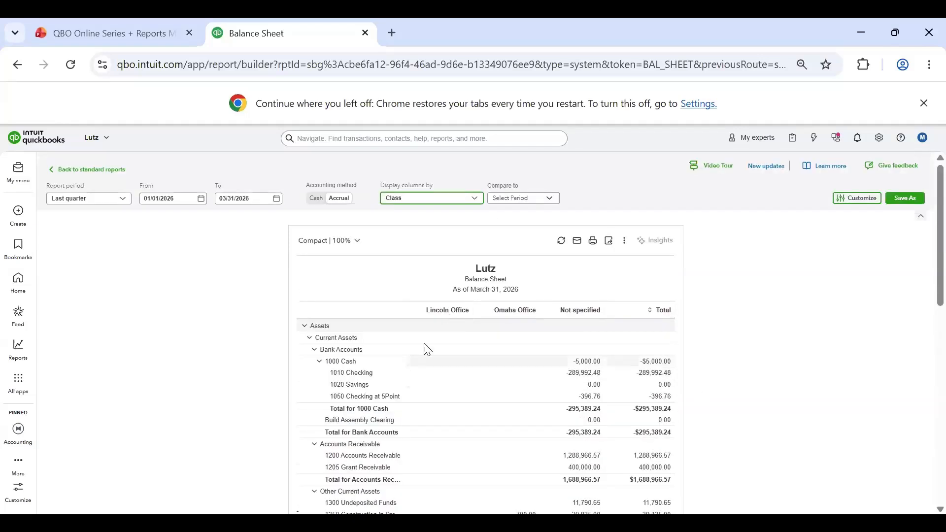
# Step: Display the columns by Product/Service and reset the column grouping to show only the total
pyautogui.click(452, 204)
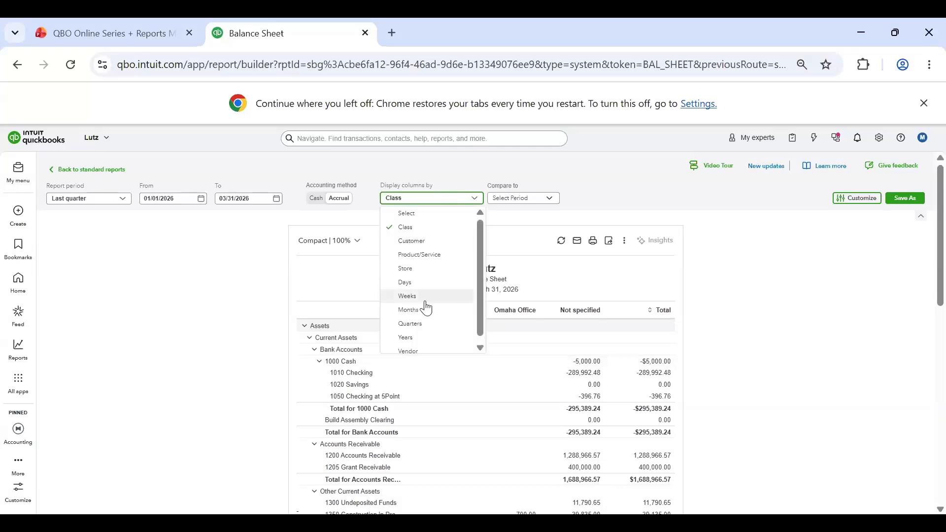
pyautogui.click(425, 256)
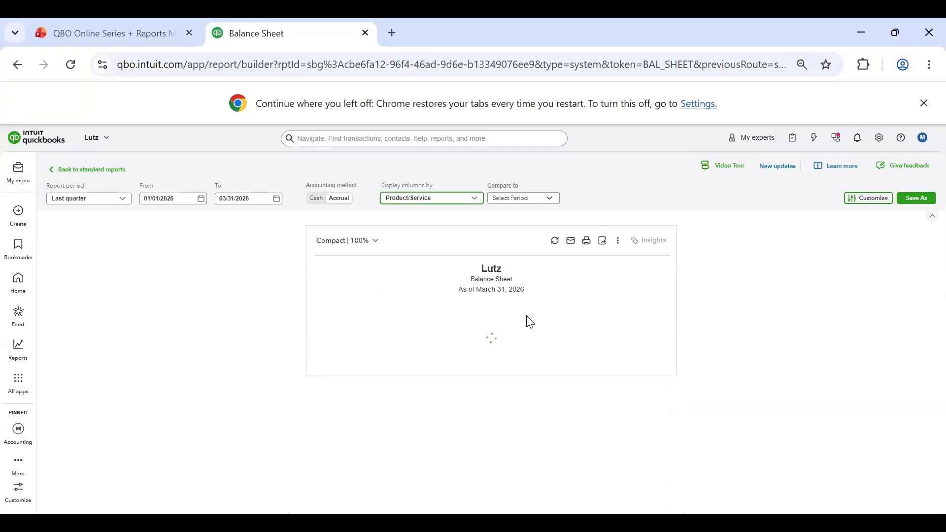
pyautogui.click(474, 200)
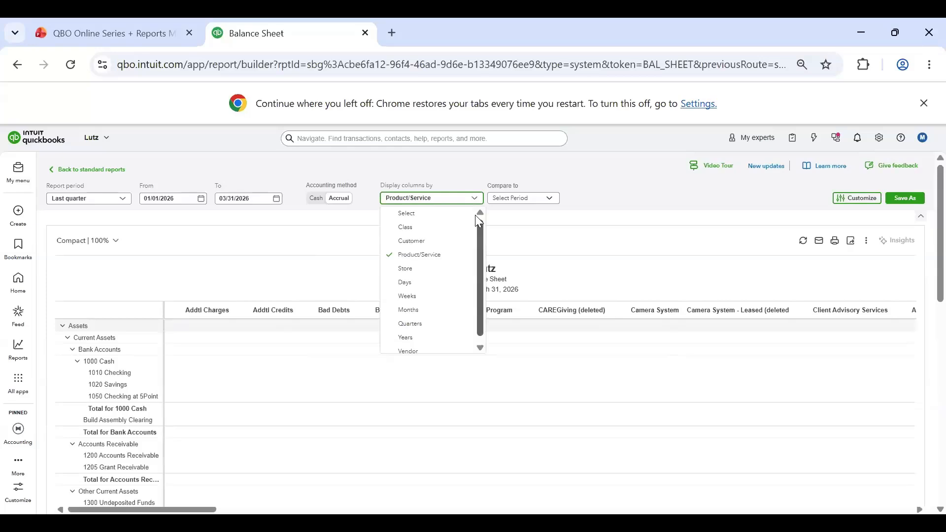
pyautogui.click(443, 214)
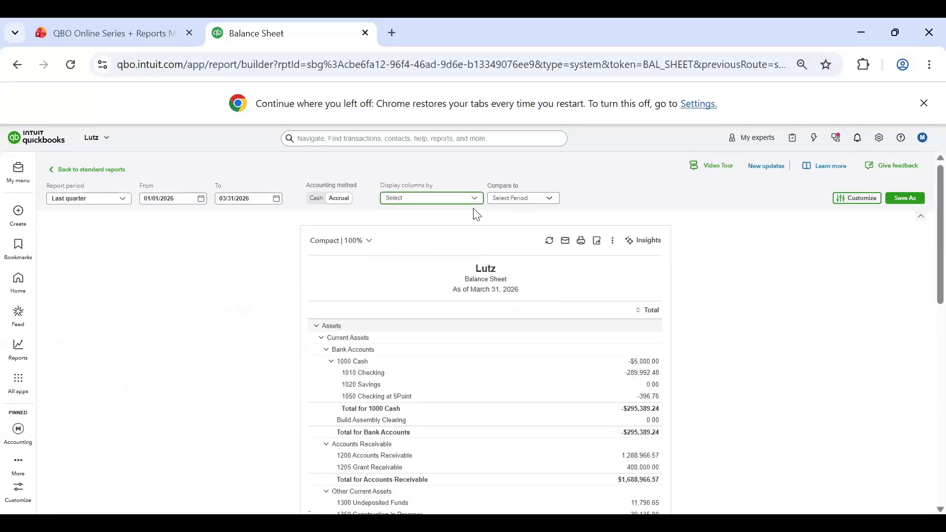
# Step: Set the report's custom date range from 01/01/2025 to 12/31/2025
pyautogui.click(519, 202)
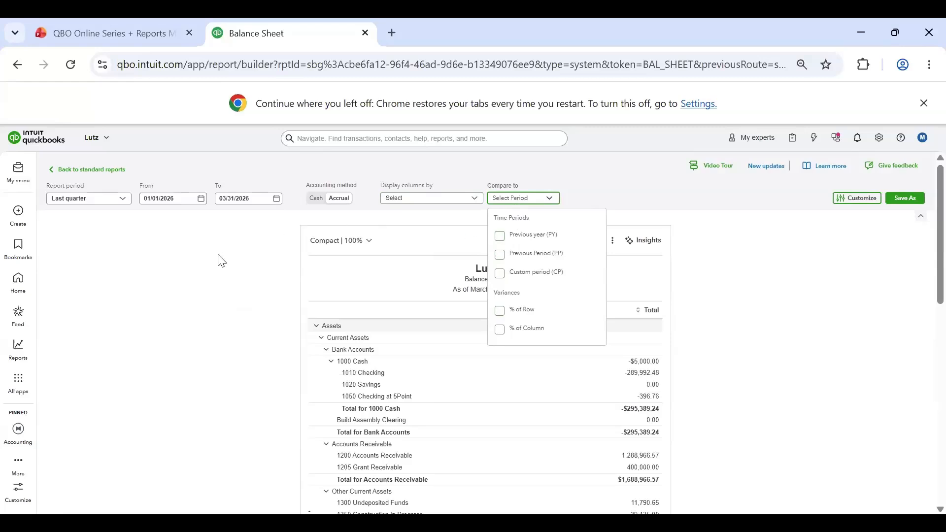
pyautogui.click(226, 198)
pyautogui.click(183, 205)
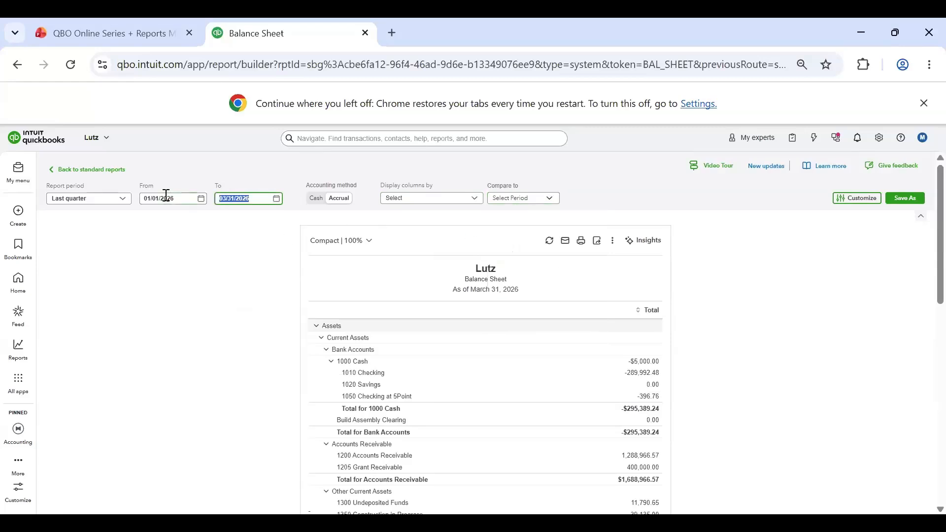
pyautogui.write('01/01/2025')
pyautogui.press('Tab')
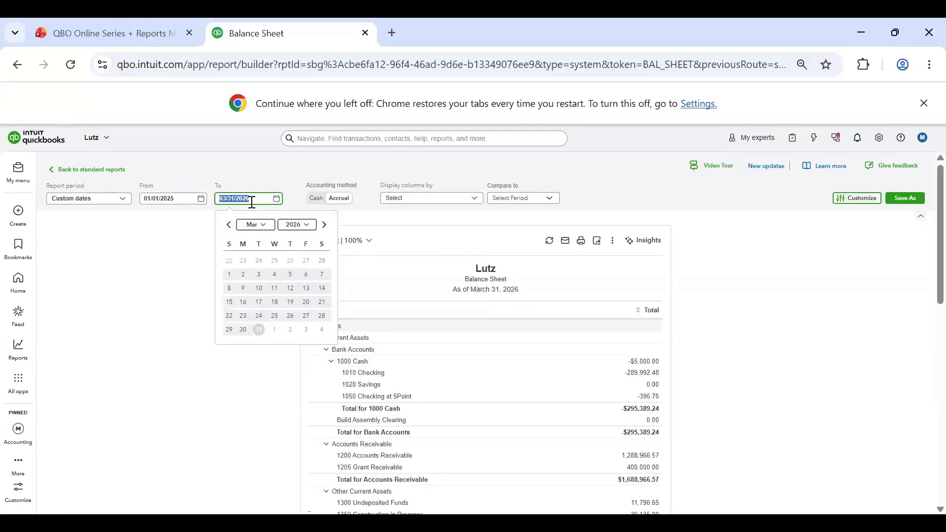
pyautogui.write('123')
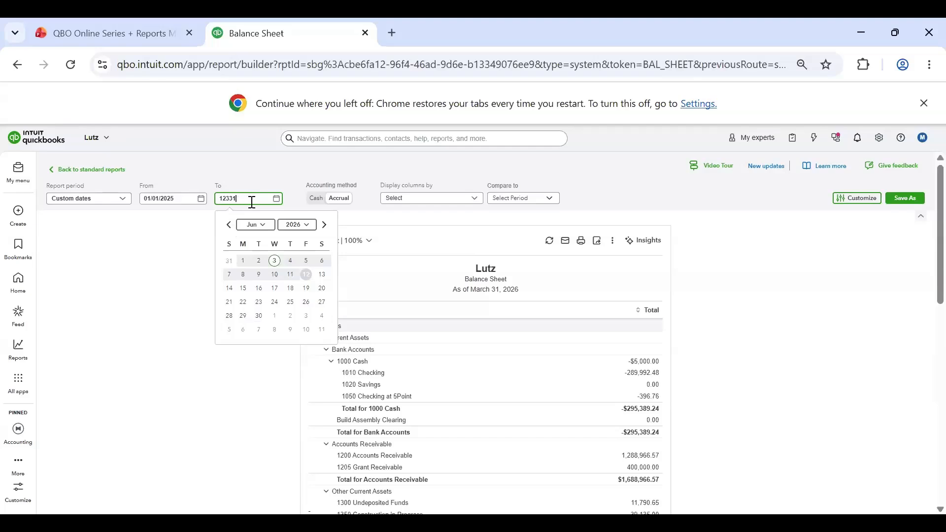
pyautogui.write('125')
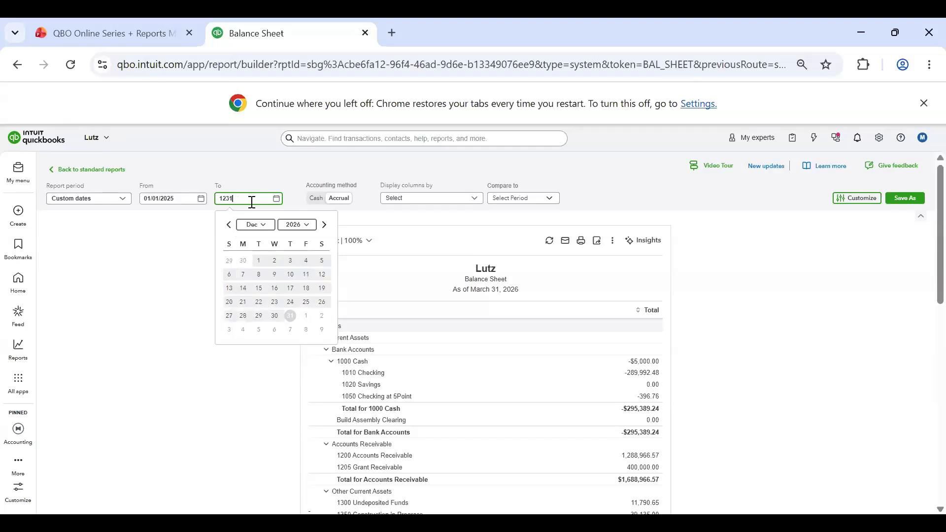
pyautogui.click(168, 274)
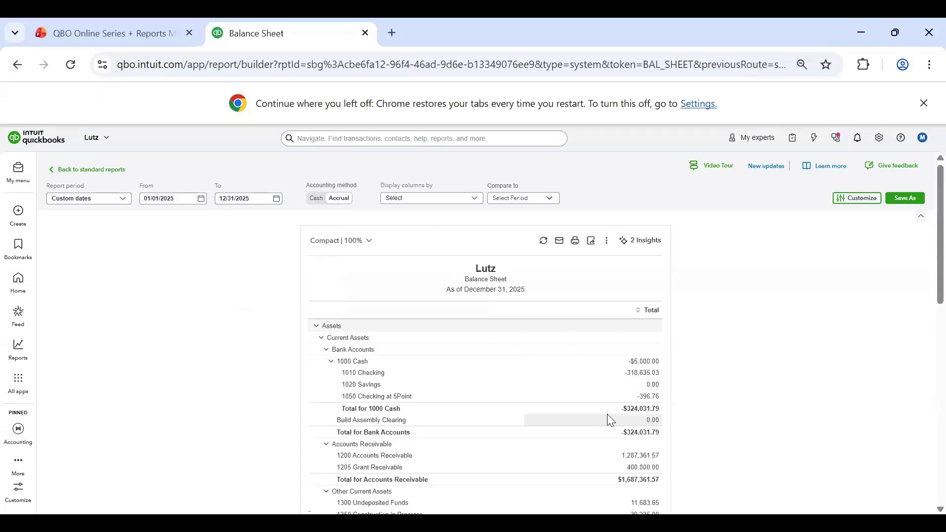
# Step: Compare the report to the previous year (PY) and include the $ change variance
pyautogui.click(516, 200)
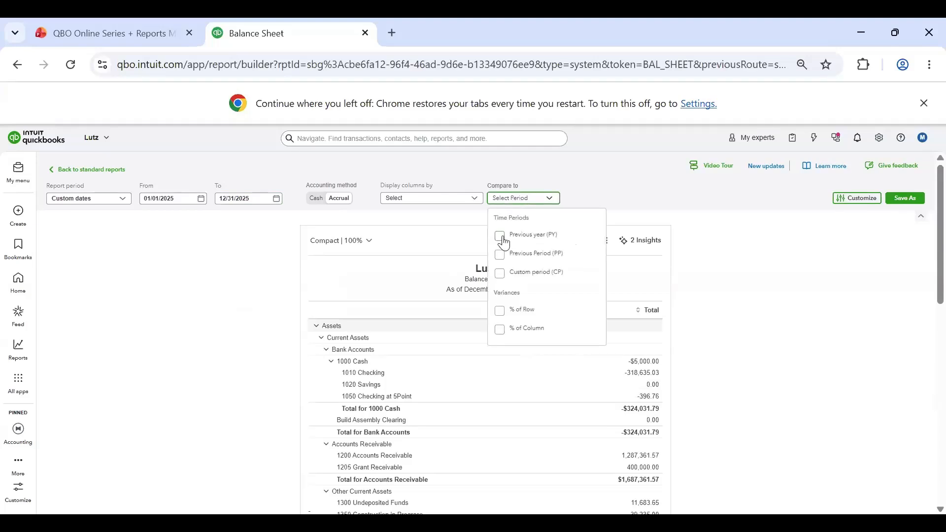
pyautogui.click(504, 240)
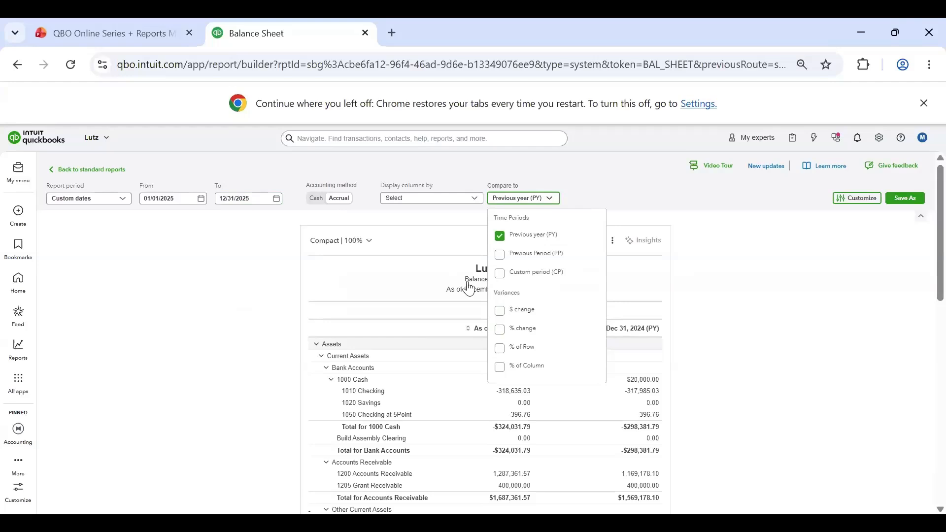
pyautogui.click(499, 311)
pyautogui.click(443, 223)
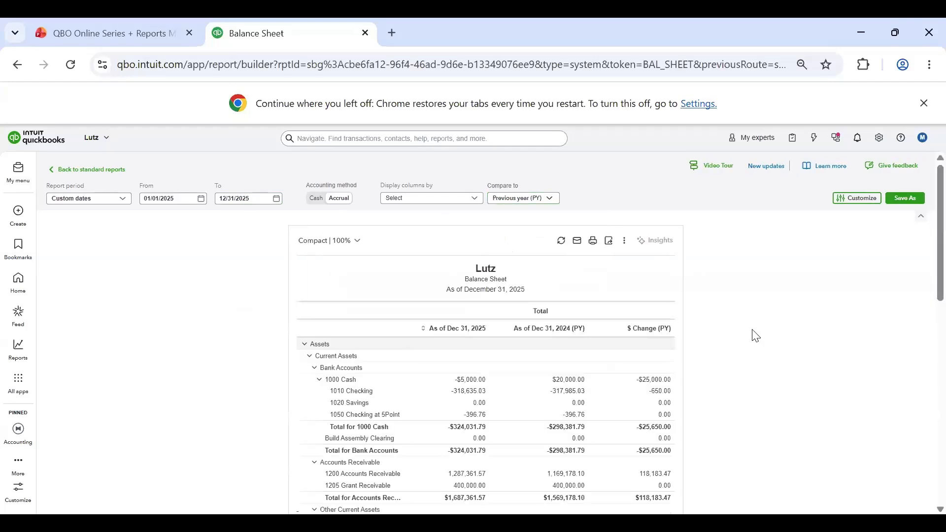
# Step: Collapse the 1000 Cash accounts and examine the year-over-year dollar changes through assets and liabilities
pyautogui.scroll(-2, 757, 335)
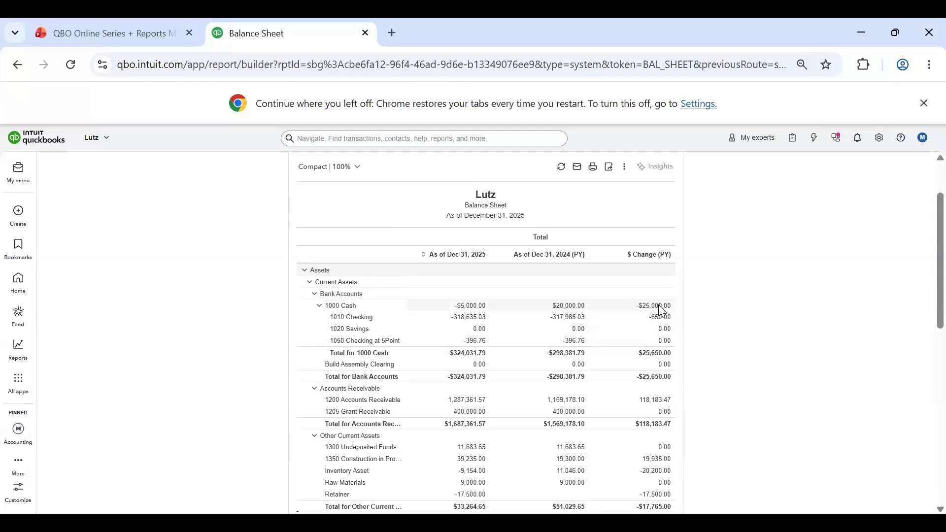
pyautogui.click(672, 308)
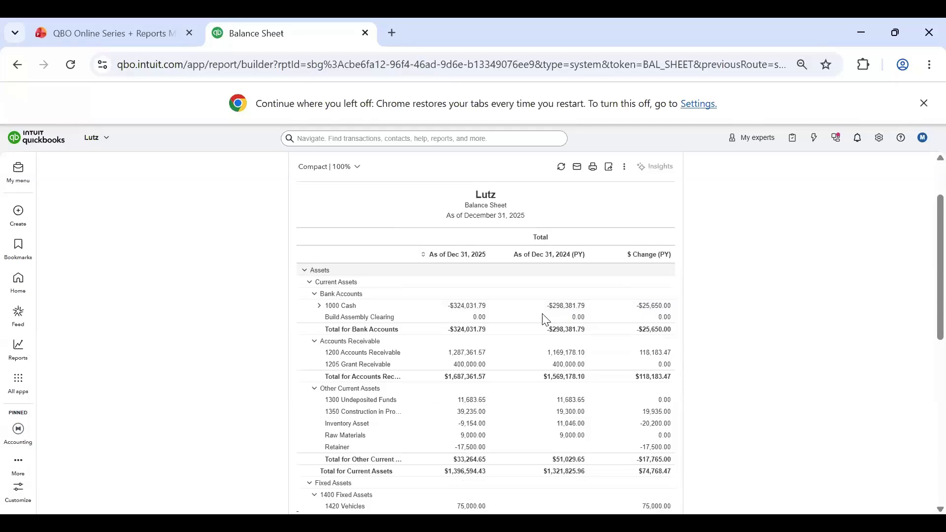
pyautogui.scroll(-5, 545, 320)
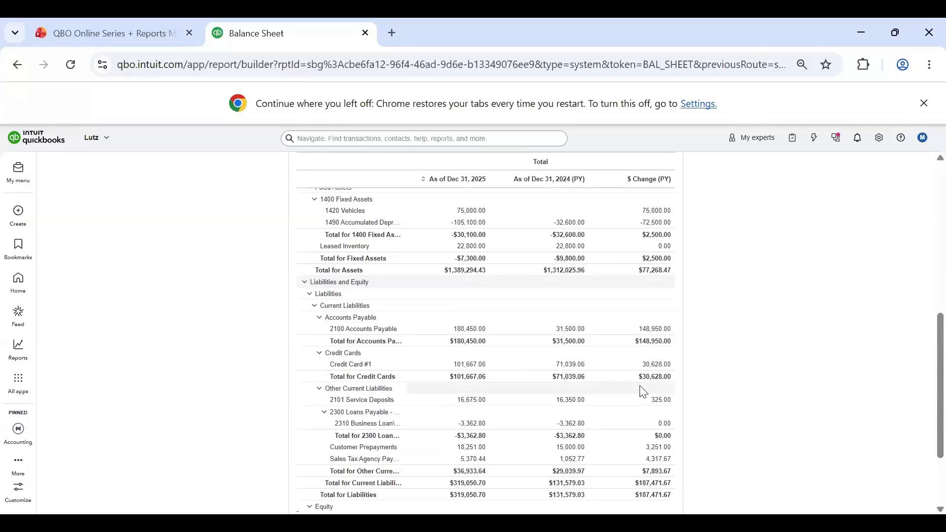
pyautogui.scroll(8, 609, 414)
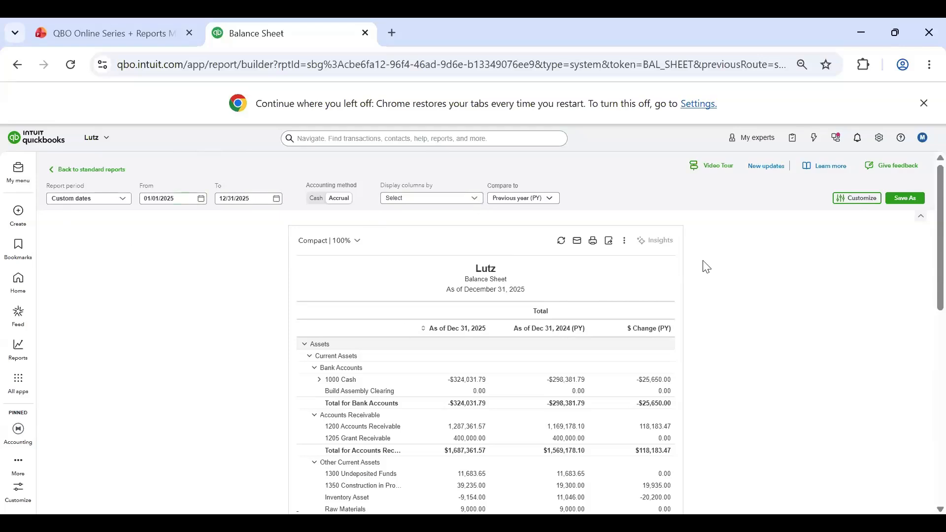
# Step: Filter the report to customers AAA Company, ABC Company and Bank, and apply the customization
pyautogui.click(843, 209)
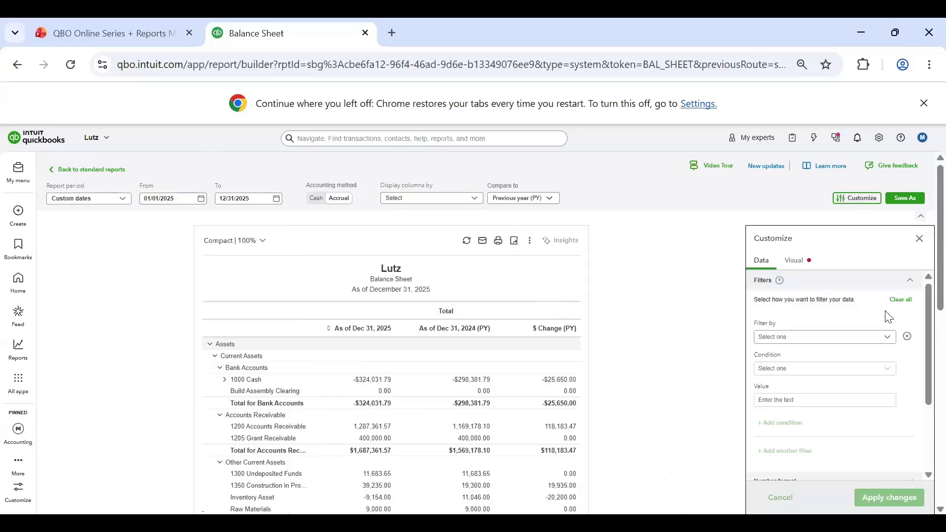
pyautogui.click(838, 341)
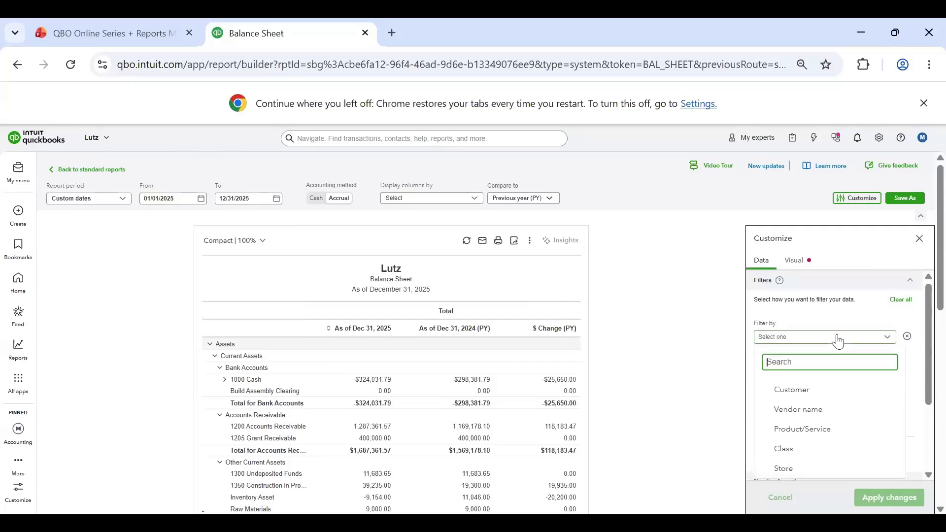
pyautogui.click(796, 393)
pyautogui.click(822, 398)
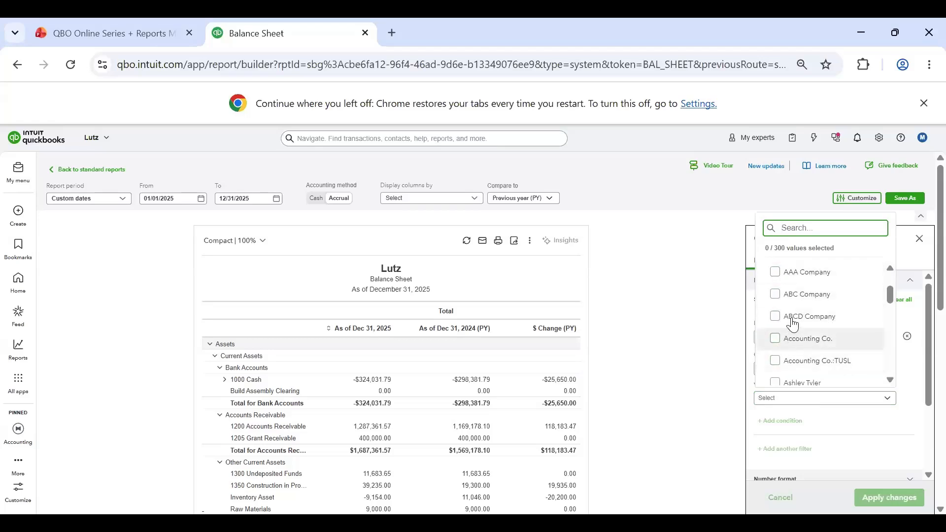
pyautogui.click(775, 272)
pyautogui.click(777, 299)
pyautogui.scroll(-3, 789, 360)
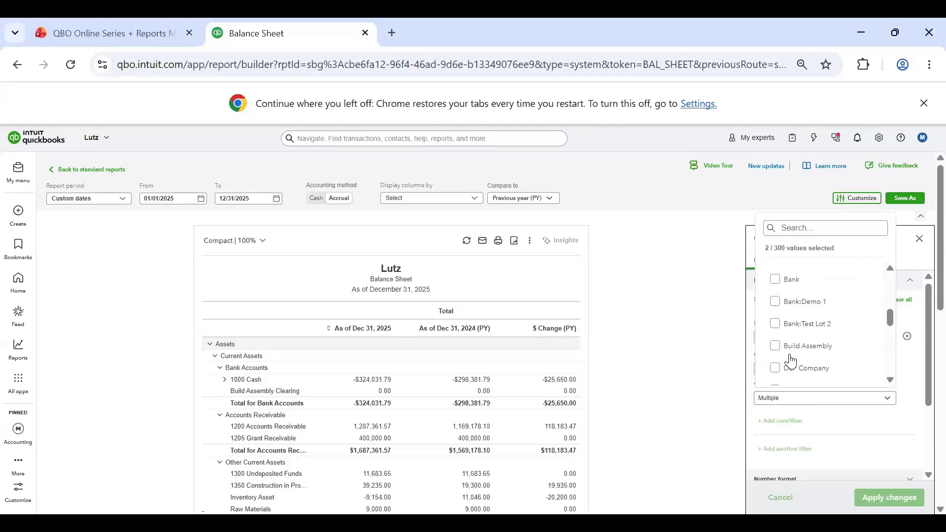
pyautogui.scroll(1, 824, 330)
pyautogui.click(779, 353)
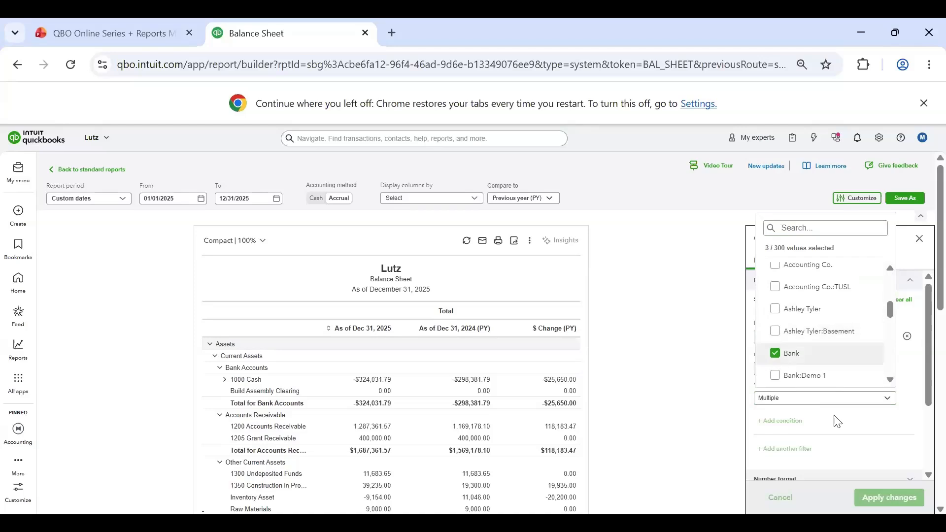
pyautogui.click(855, 401)
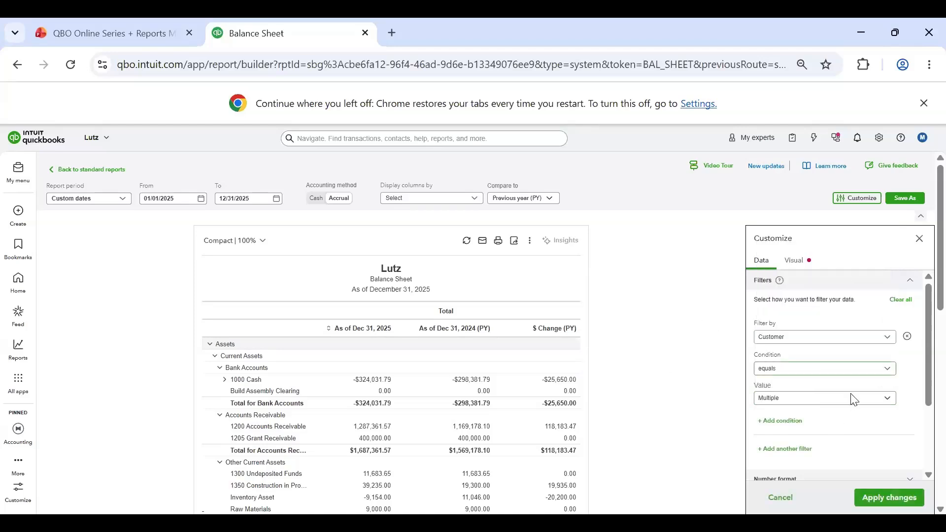
pyautogui.click(891, 498)
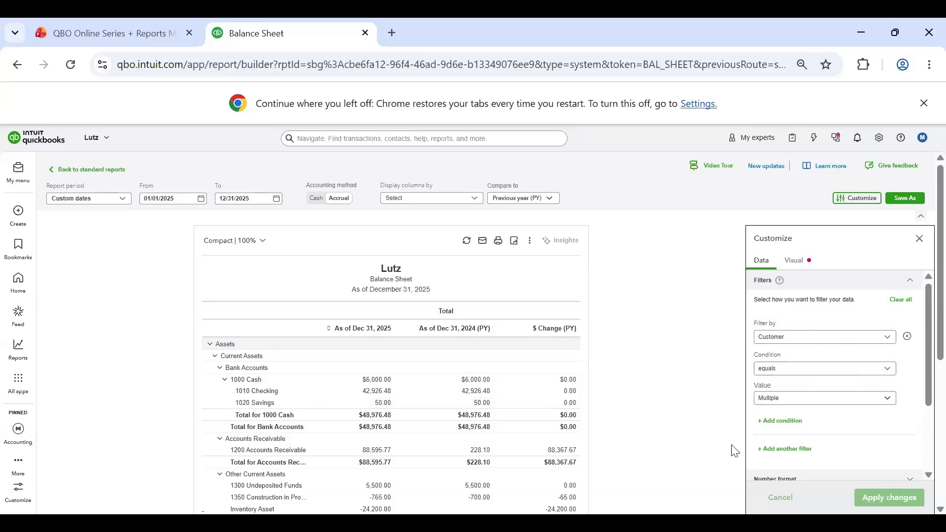
# Step: Format negative numbers to show in red, apply the change, and look over the report's negative balances
pyautogui.click(859, 339)
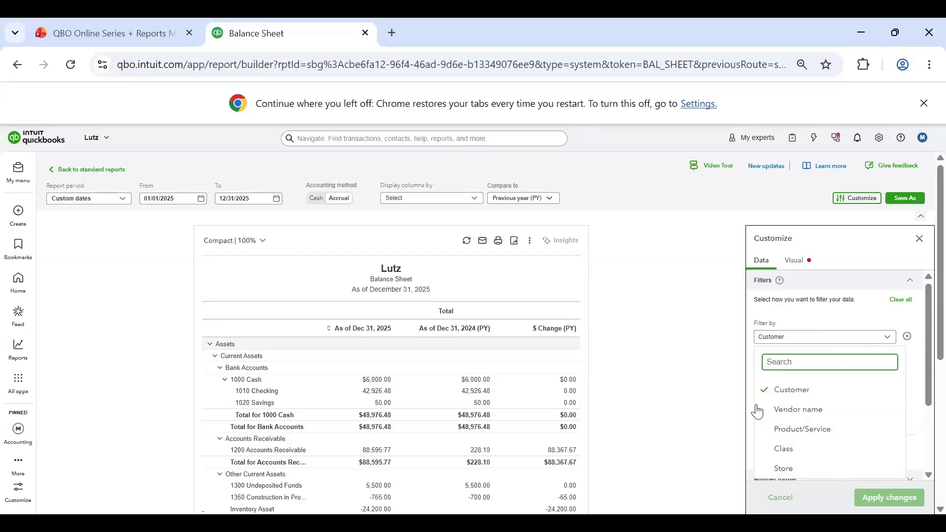
pyautogui.click(916, 419)
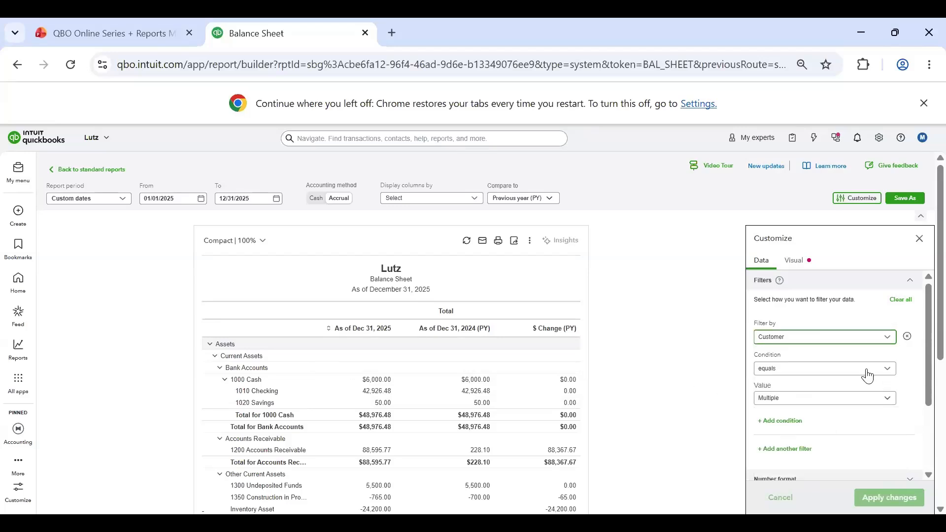
pyautogui.scroll(-2, 841, 382)
pyautogui.scroll(-1, 847, 379)
pyautogui.click(882, 370)
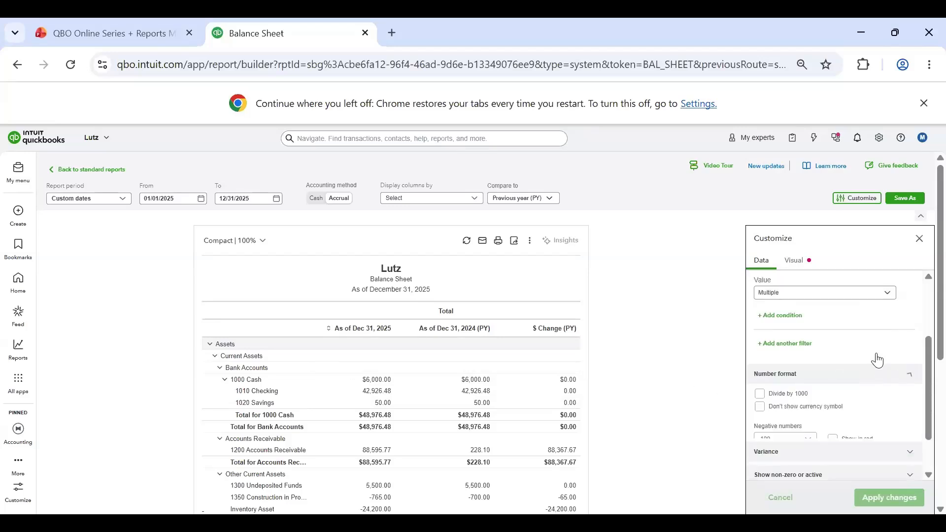
pyautogui.scroll(-3, 880, 364)
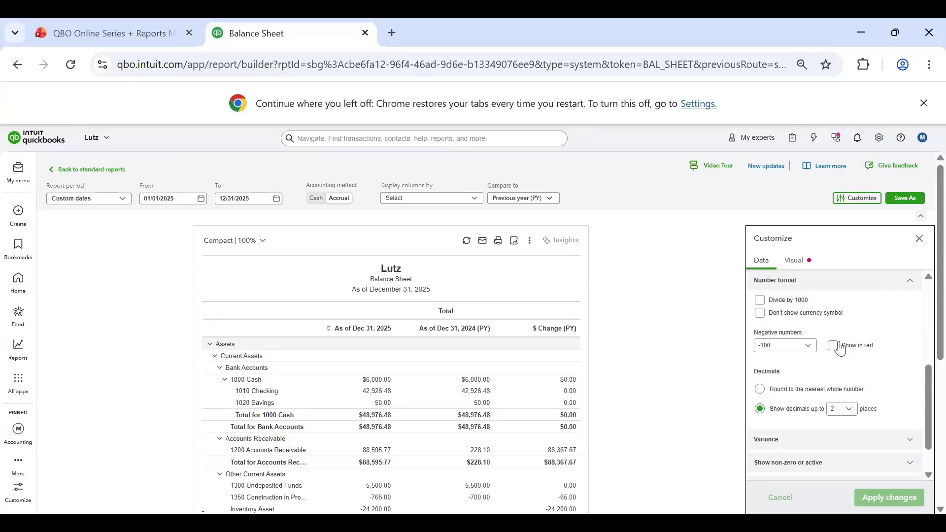
pyautogui.click(833, 345)
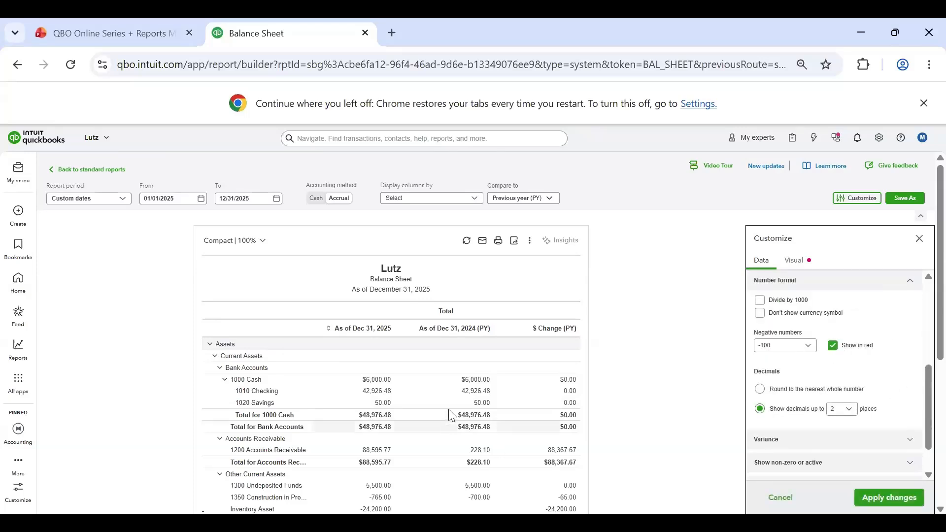
pyautogui.scroll(-5, 447, 398)
pyautogui.scroll(10, 387, 428)
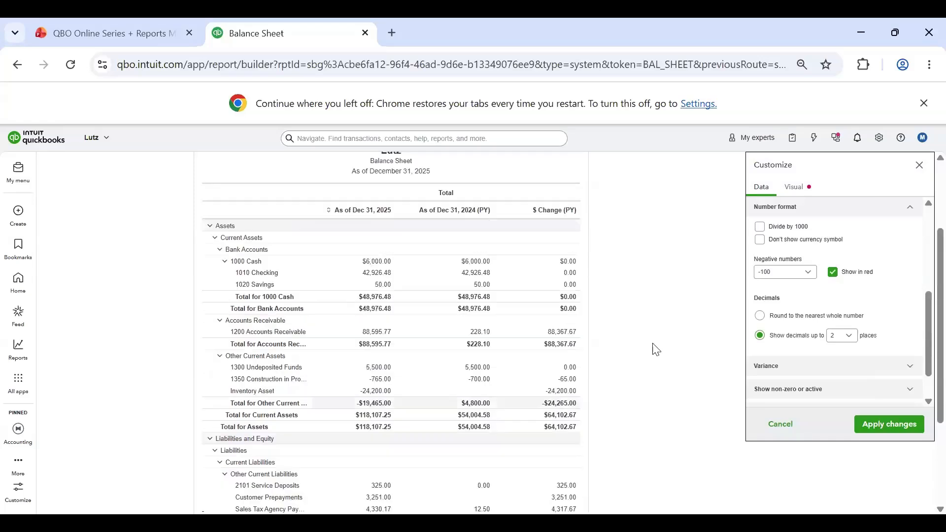
pyautogui.click(895, 497)
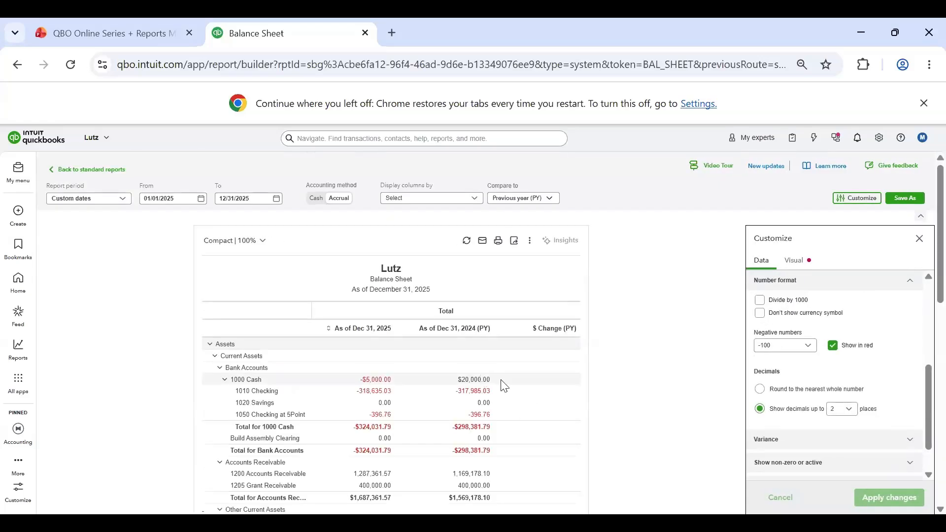
pyautogui.scroll(-3, 503, 383)
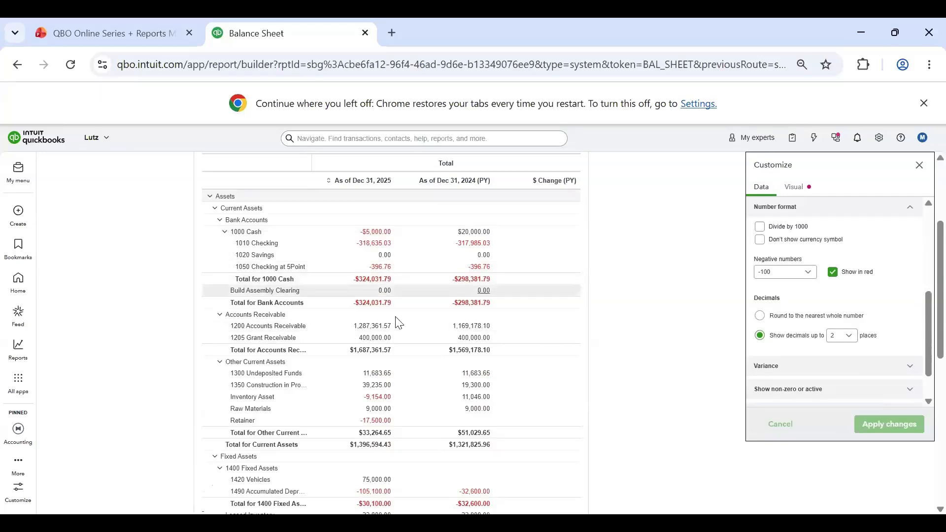
pyautogui.scroll(-3, 406, 376)
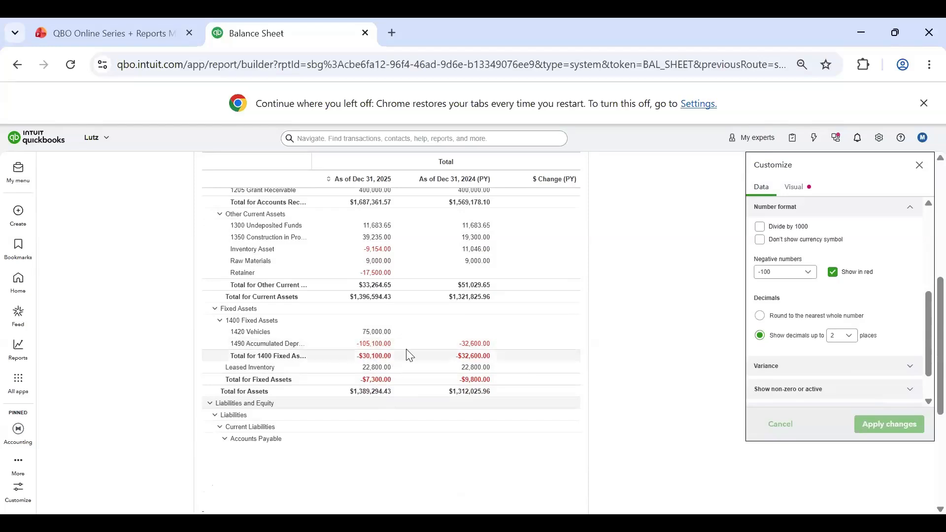
pyautogui.scroll(5, 537, 357)
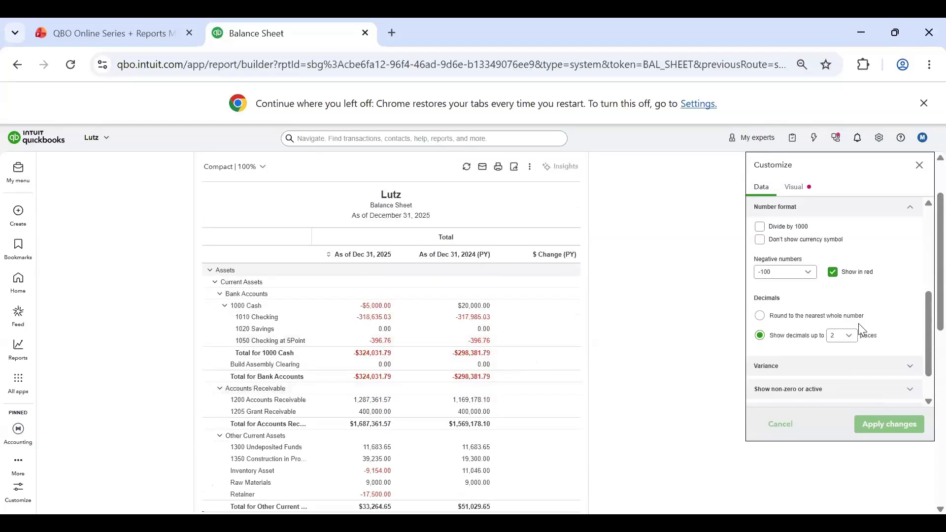
# Step: Turn off red negative numbers, review the negative format options, and apply rounding to the nearest whole number
pyautogui.scroll(2, 863, 336)
pyautogui.click(859, 347)
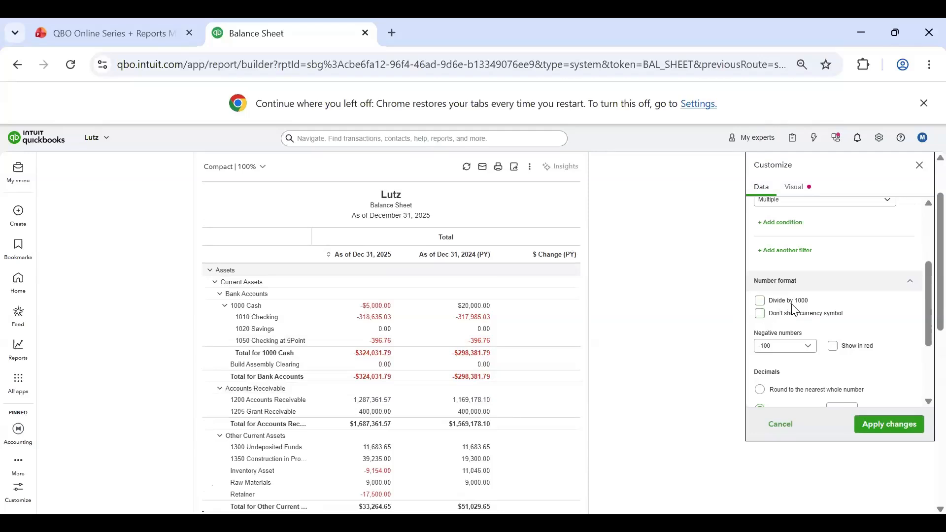
pyautogui.scroll(-2, 811, 345)
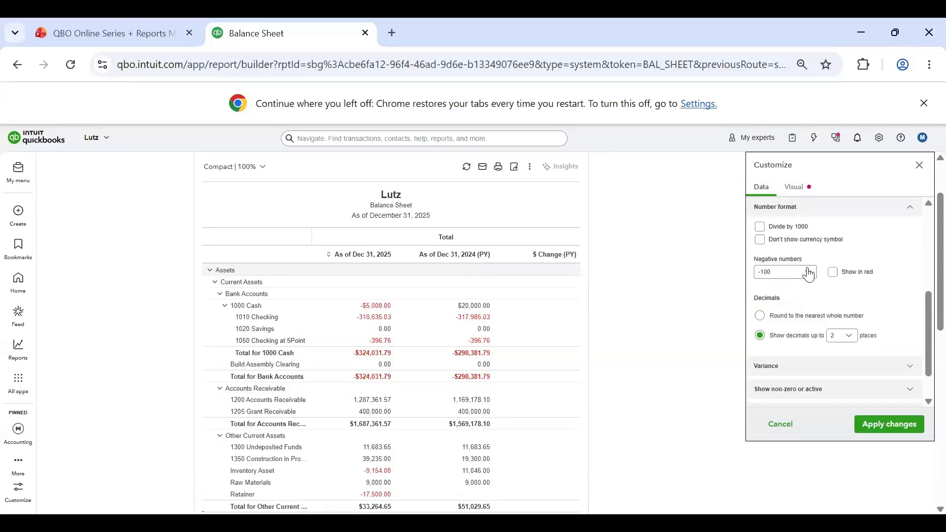
pyautogui.click(809, 273)
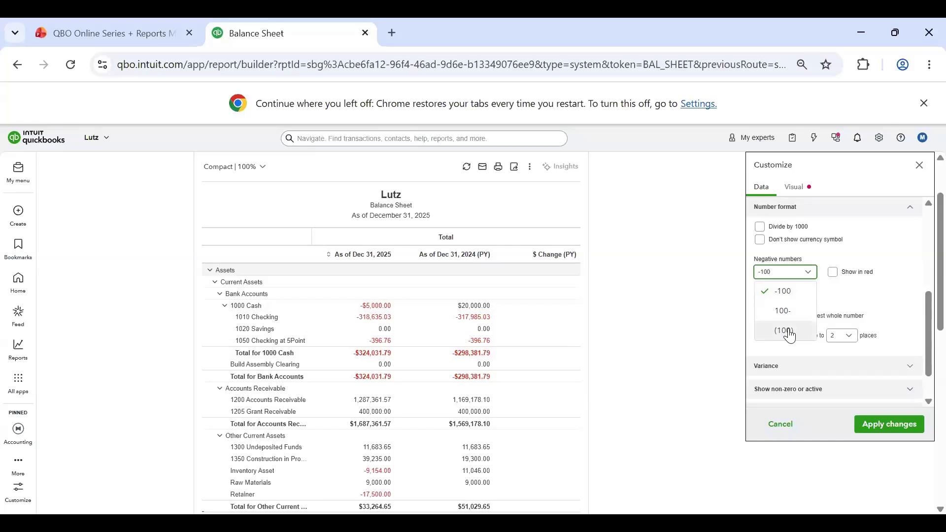
pyautogui.click(902, 238)
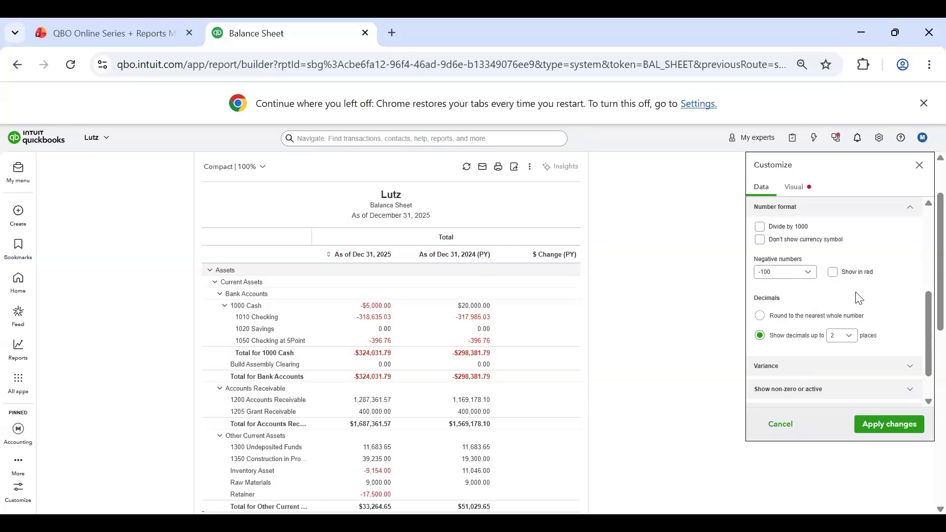
pyautogui.click(759, 316)
pyautogui.click(878, 436)
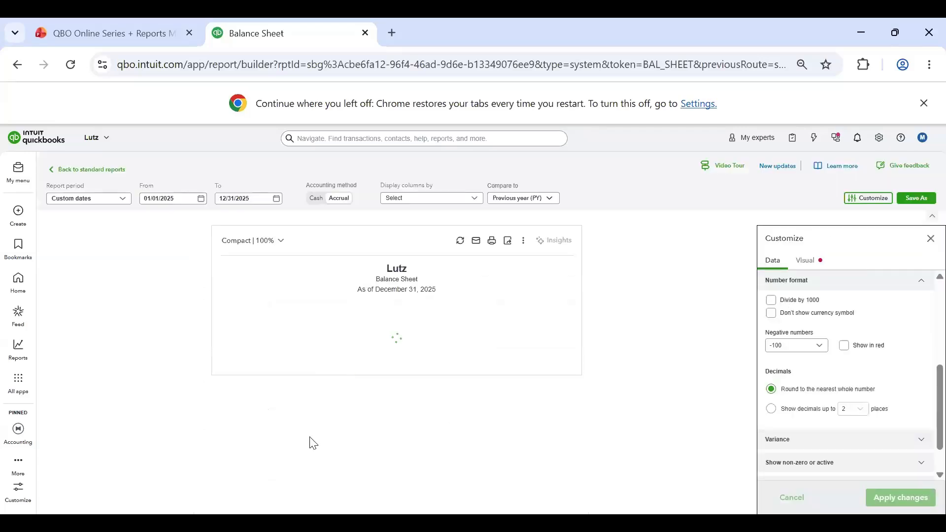
# Step: Look over the rounded report, switch the number format to show decimals up to 2 places, and apply the change
pyautogui.scroll(-5, 350, 395)
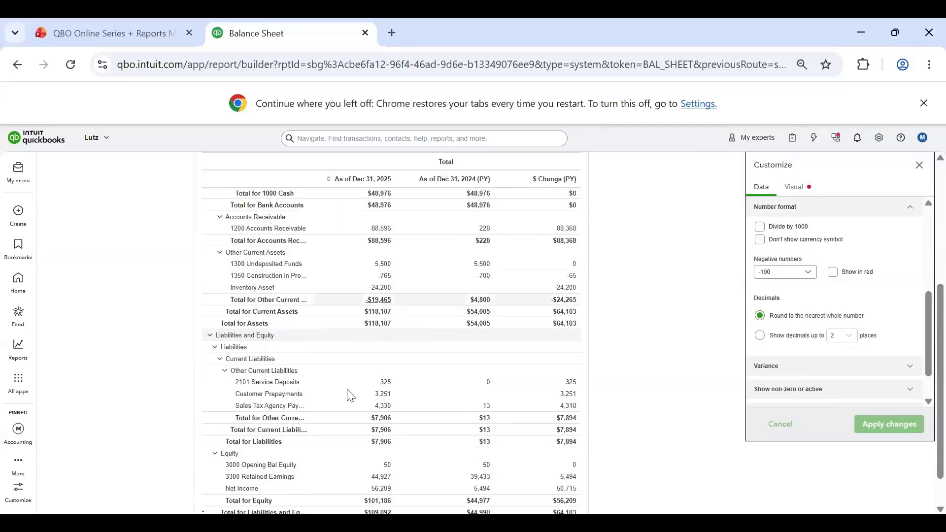
pyautogui.scroll(-1, 384, 365)
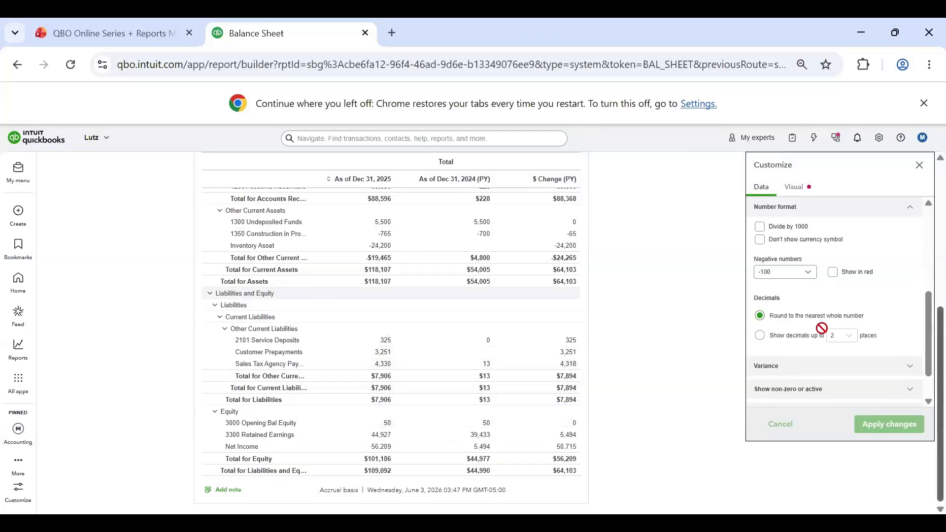
pyautogui.click(759, 336)
pyautogui.click(843, 335)
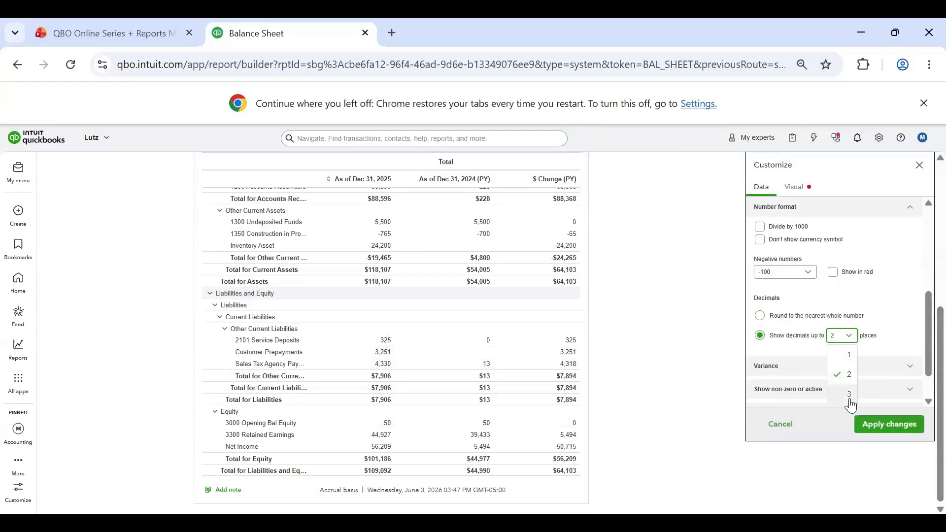
pyautogui.click(852, 376)
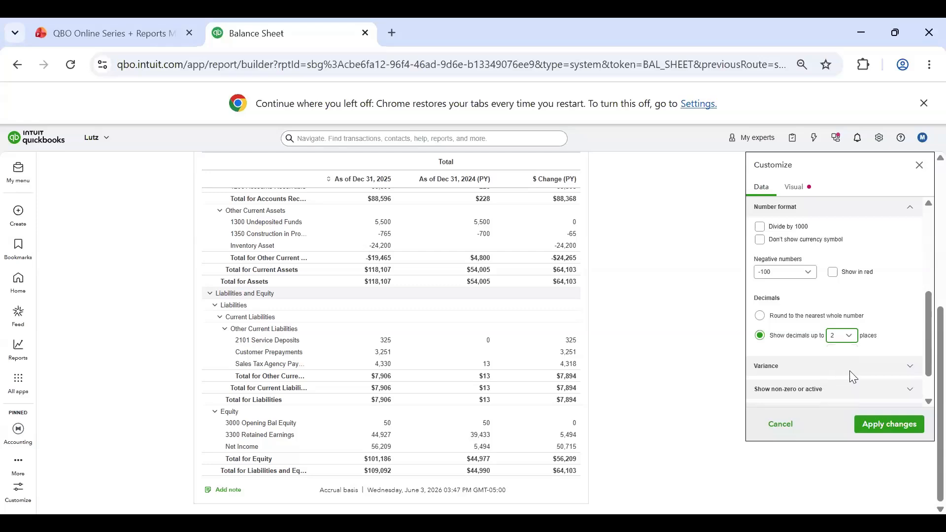
pyautogui.click(884, 432)
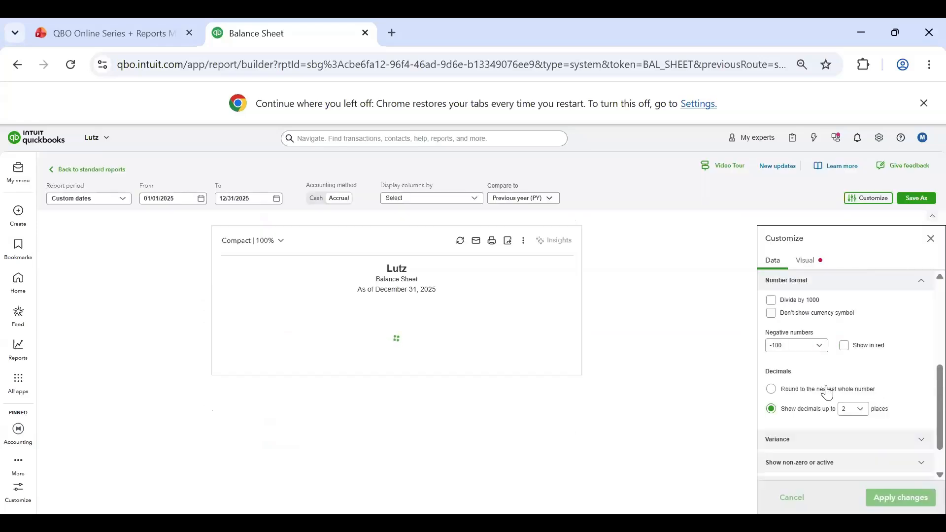
# Step: Review the Variance option for showing positive or negative trends in the customization settings
pyautogui.scroll(-1, 878, 340)
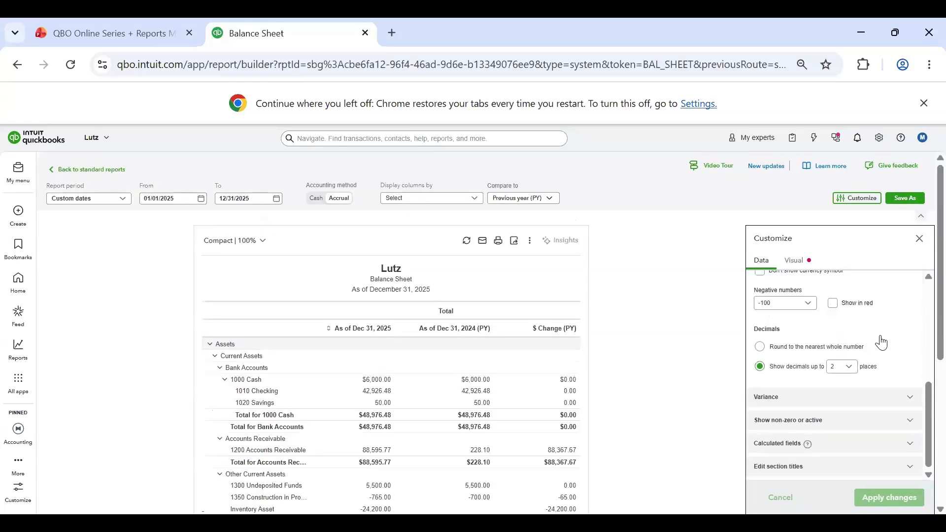
pyautogui.click(915, 397)
pyautogui.scroll(-1, 832, 370)
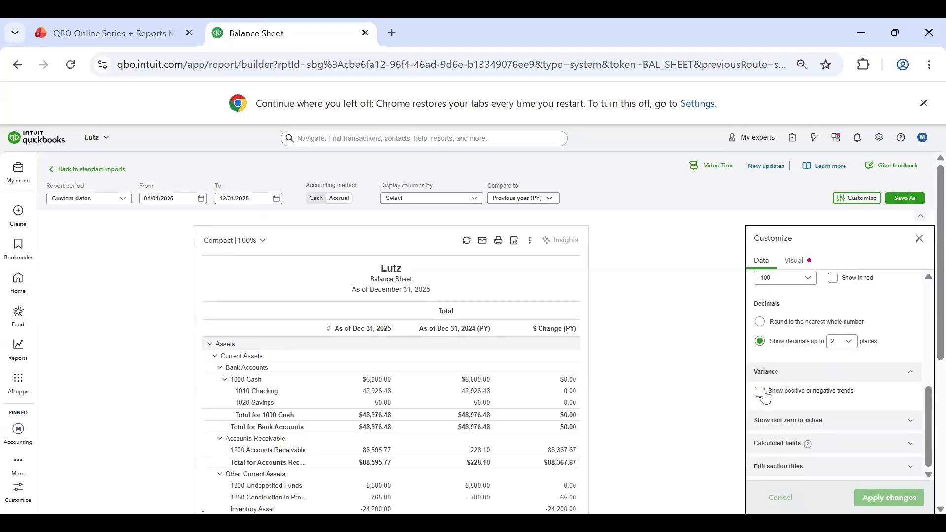
pyautogui.click(894, 371)
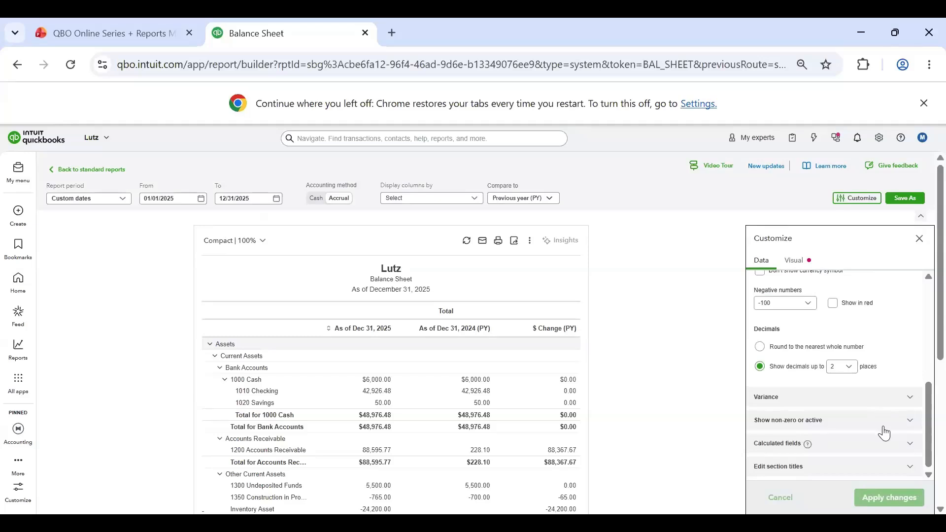
# Step: Select Non-zero for both the rows and columns to show, and look through the report's balances
pyautogui.scroll(-5, 862, 345)
pyautogui.scroll(5, 397, 336)
pyautogui.click(897, 427)
pyautogui.scroll(-1, 832, 363)
pyautogui.click(846, 385)
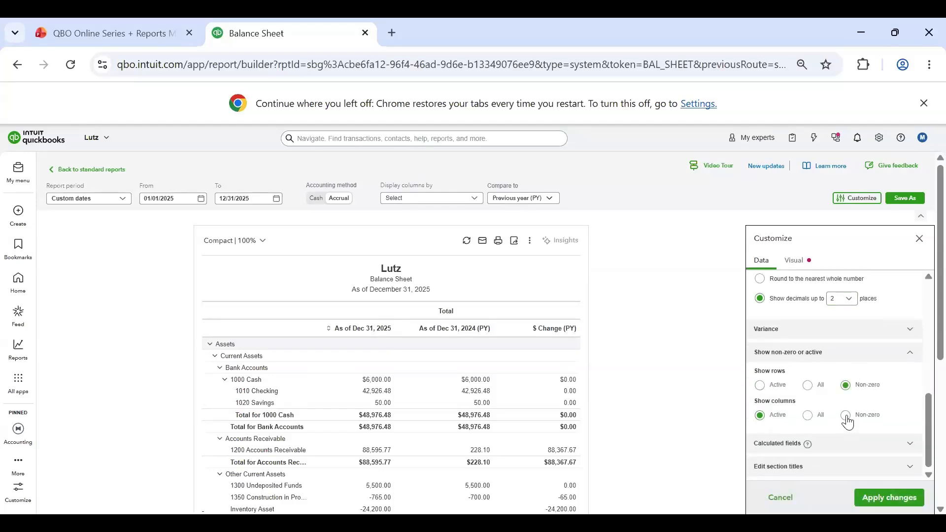
pyautogui.click(846, 415)
pyautogui.scroll(-4, 488, 419)
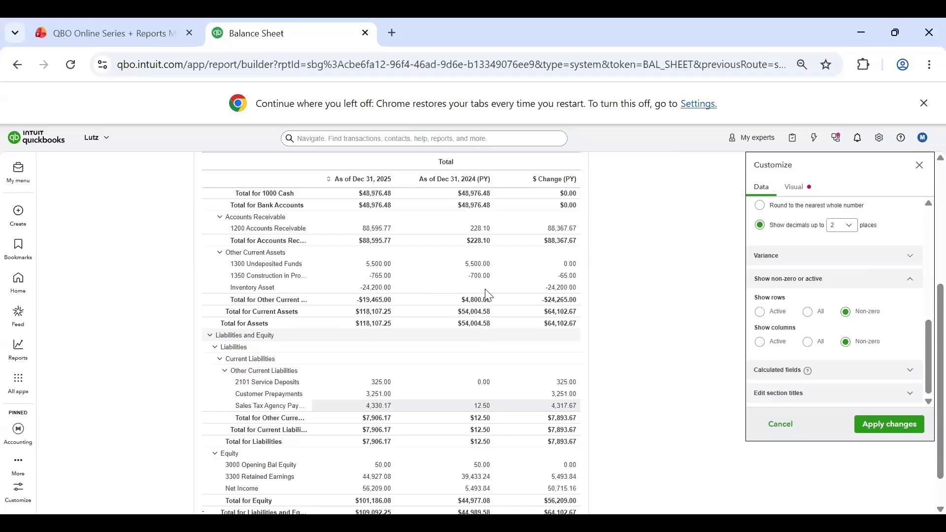
pyautogui.scroll(-1, 474, 301)
pyautogui.scroll(6, 470, 318)
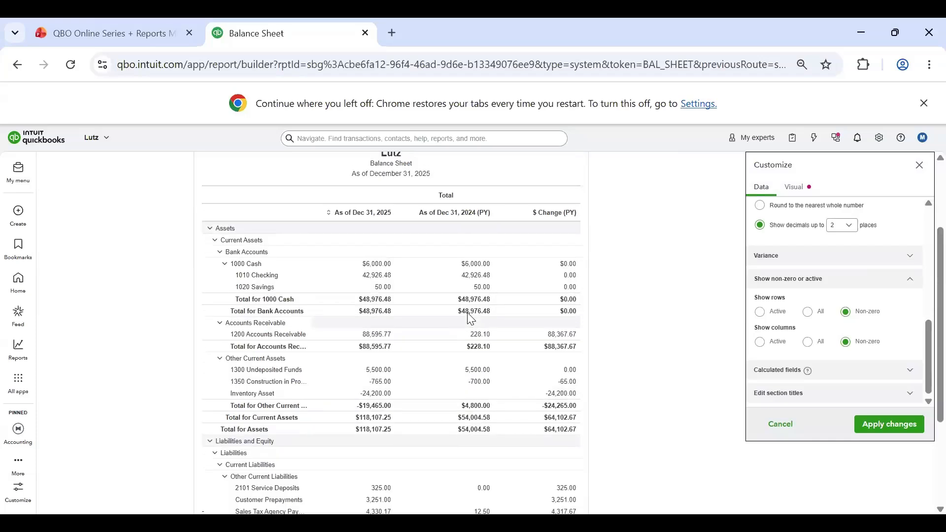
# Step: Clear all customer filters, set both rows and columns to Active, and apply the changes
pyautogui.scroll(5, 913, 350)
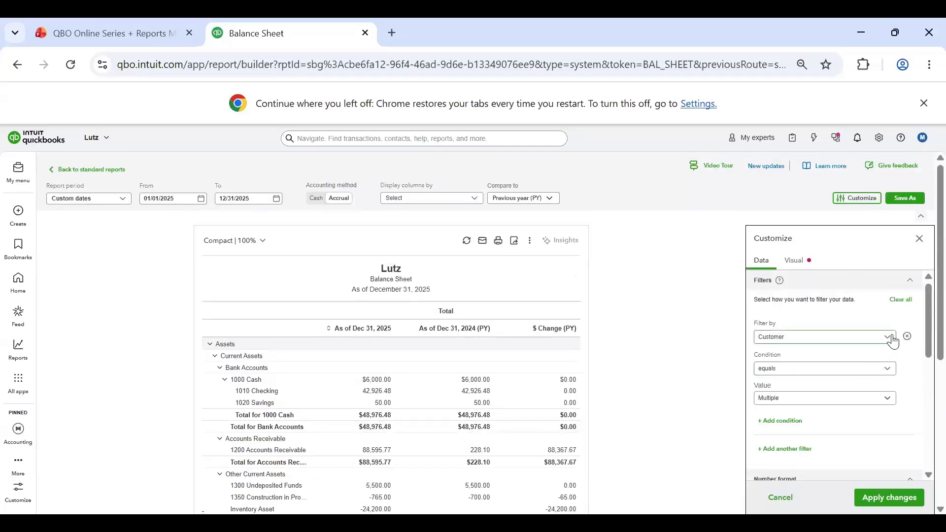
pyautogui.click(901, 300)
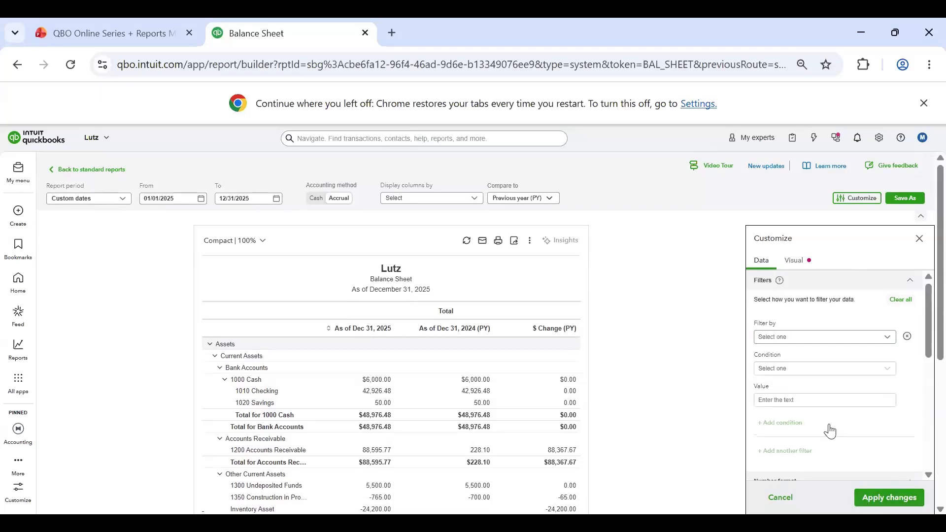
pyautogui.scroll(-5, 830, 431)
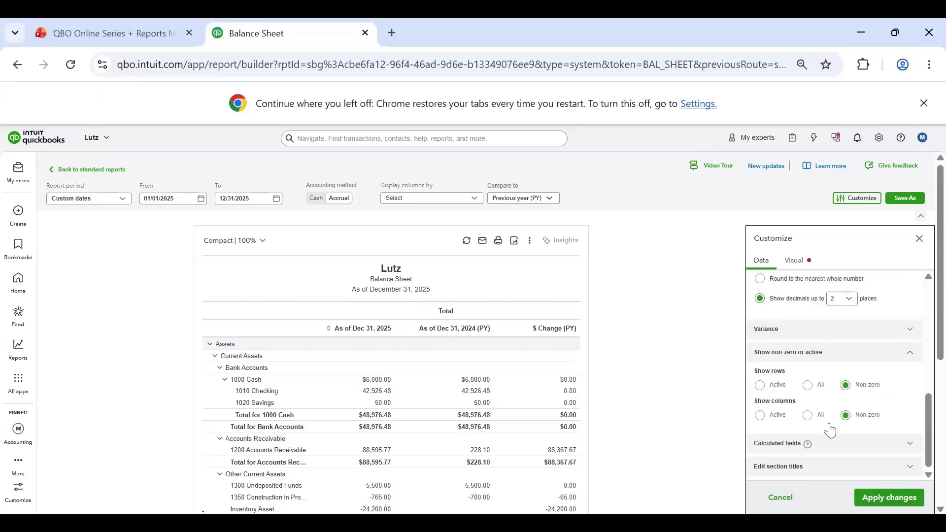
pyautogui.click(770, 385)
pyautogui.click(765, 418)
pyautogui.click(890, 498)
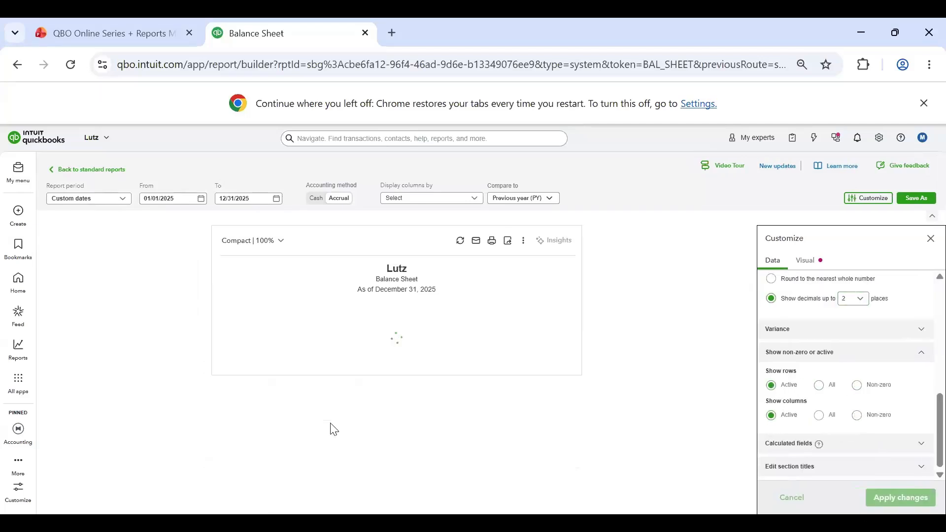
# Step: Examine the report's zero-balance accounts, set both rows and columns to Non-zero, and apply the change
pyautogui.scroll(-3, 488, 316)
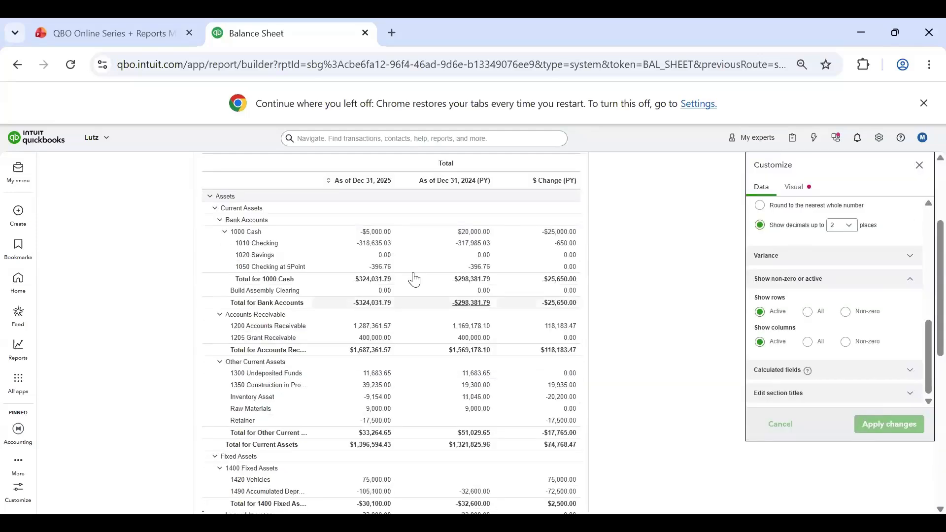
pyautogui.scroll(2, 267, 266)
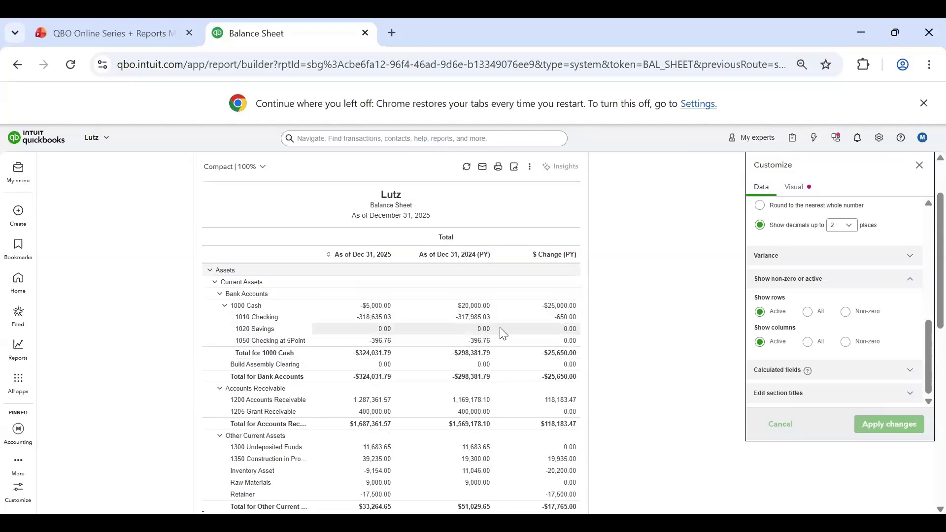
pyautogui.scroll(-3, 417, 333)
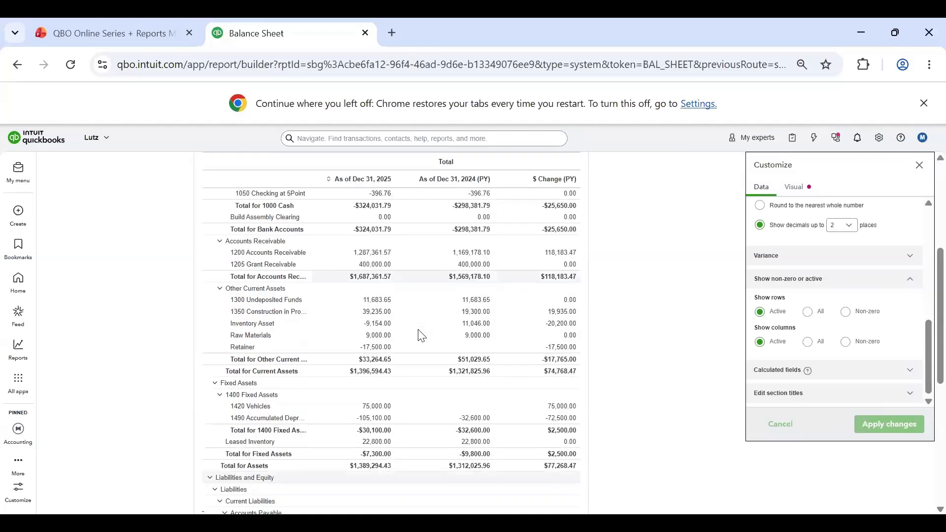
pyautogui.scroll(-5, 477, 251)
pyautogui.scroll(10, 532, 395)
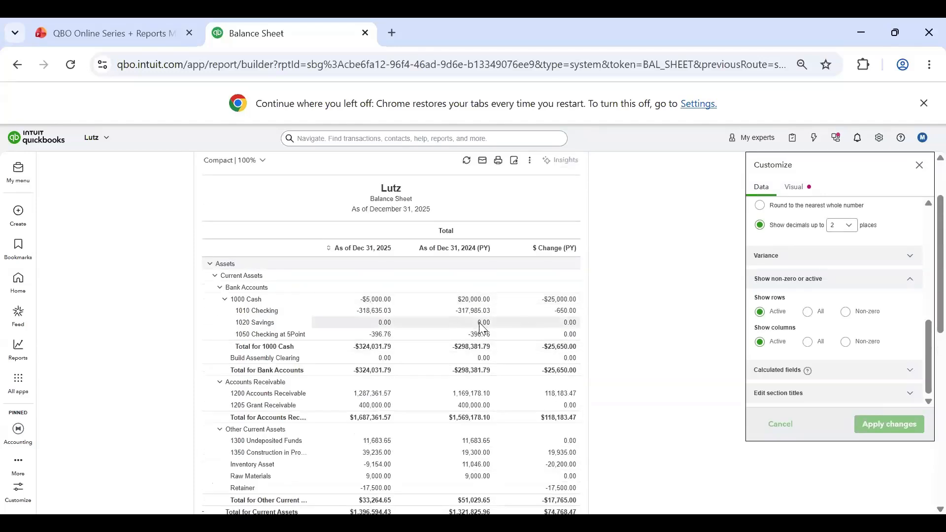
pyautogui.click(847, 312)
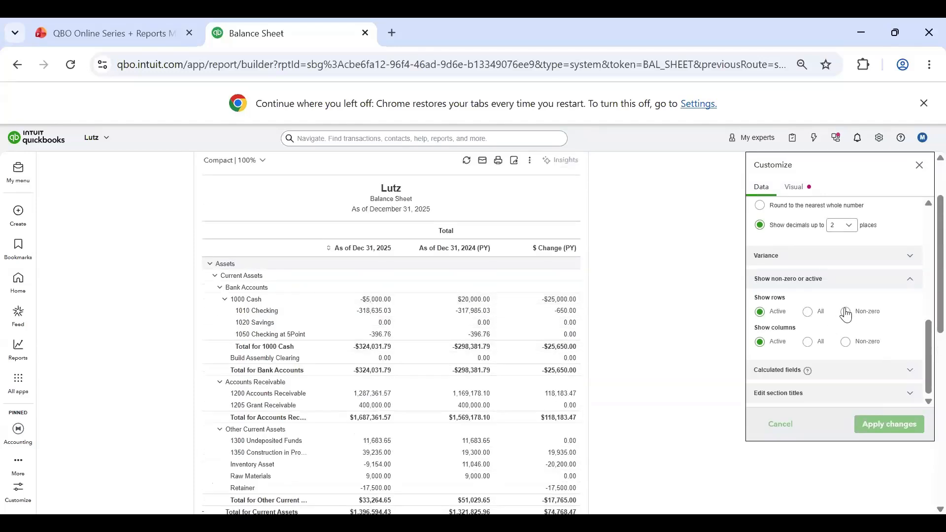
pyautogui.click(846, 342)
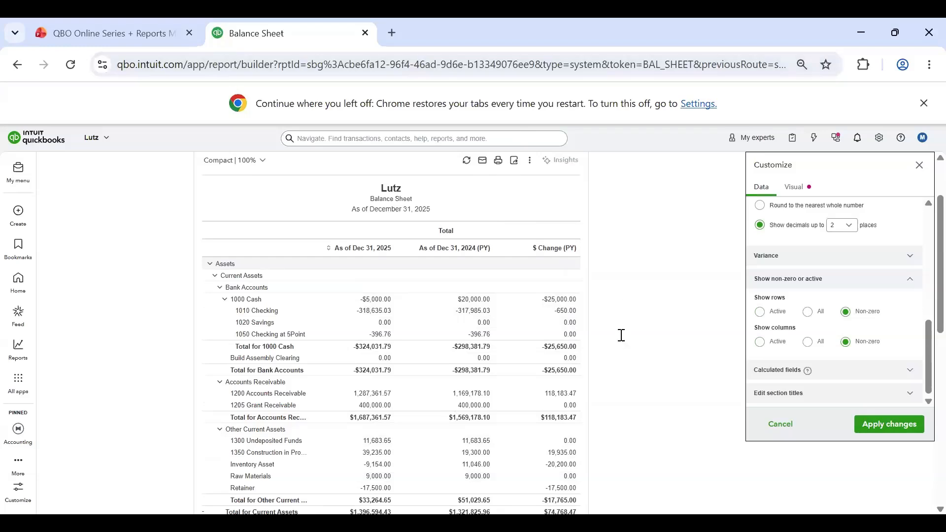
pyautogui.scroll(-2, 362, 448)
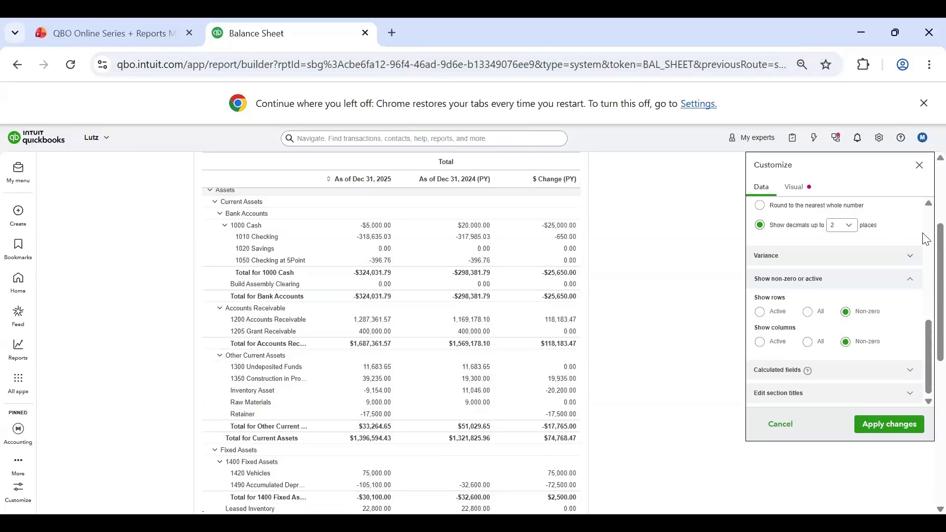
pyautogui.click(892, 432)
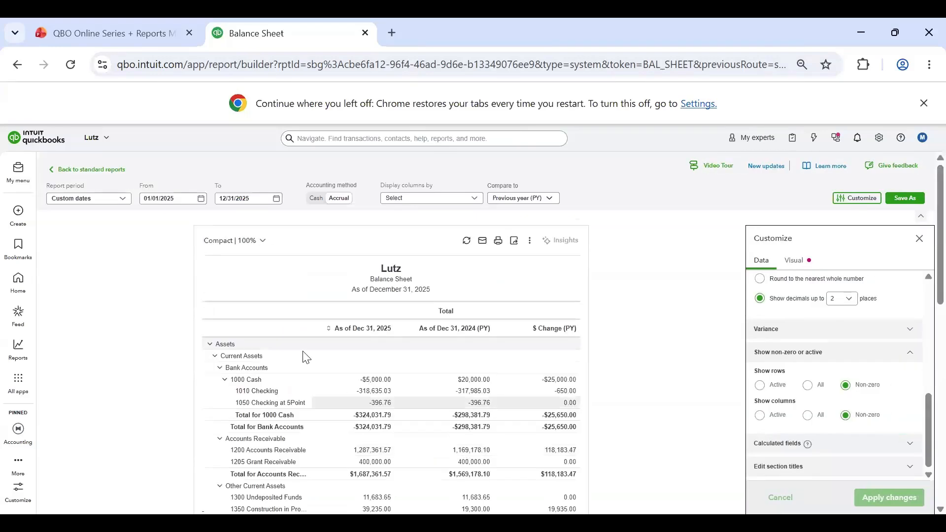
pyautogui.scroll(-10, 454, 394)
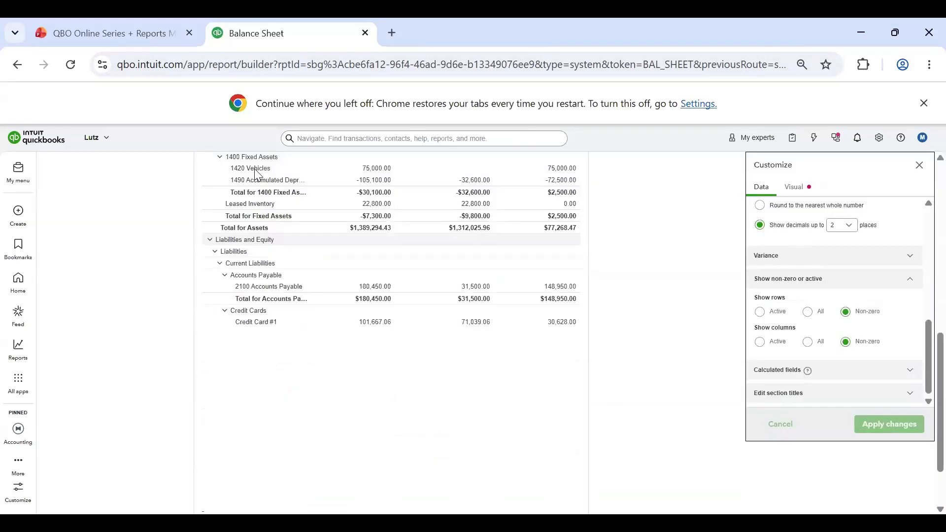
pyautogui.scroll(-2, 449, 371)
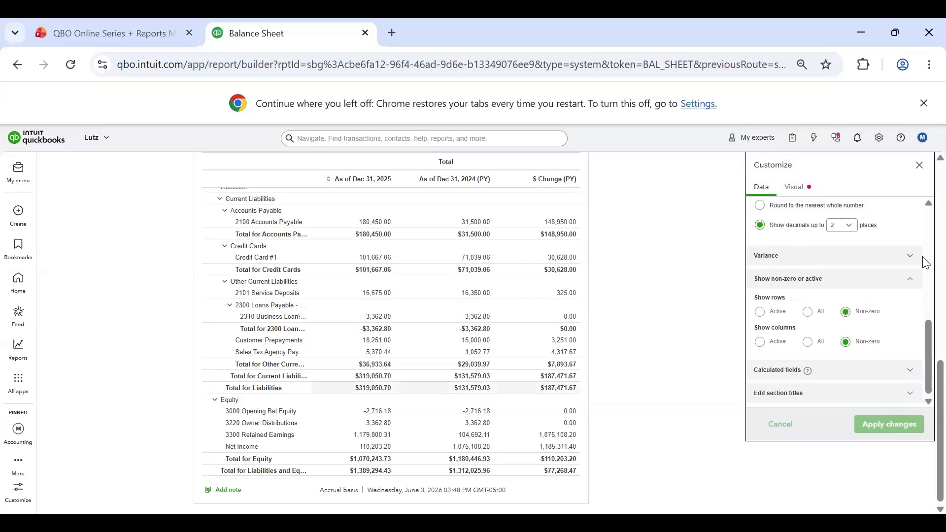
# Step: Review the calculated fields options, view the form for adding a calculated column or row, and return to the customization settings
pyautogui.click(940, 269)
pyautogui.click(886, 367)
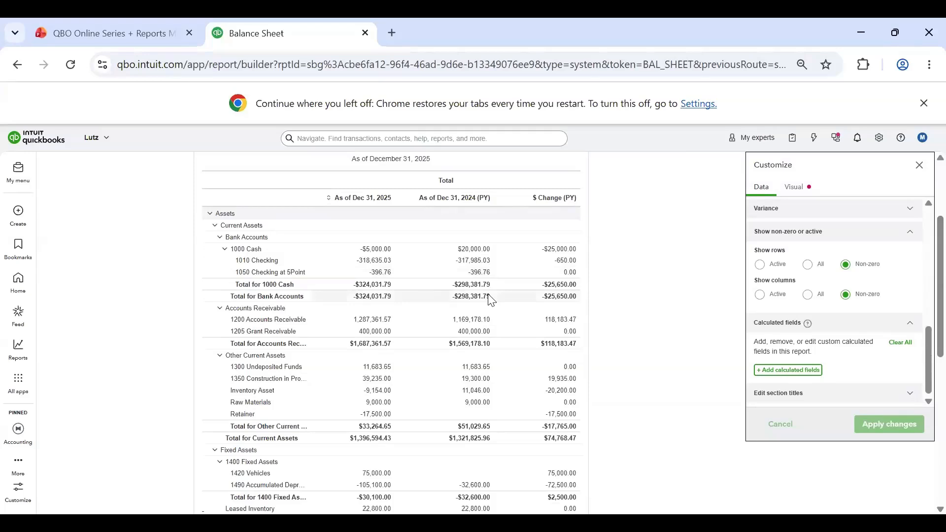
pyautogui.scroll(-5, 492, 300)
pyautogui.click(810, 370)
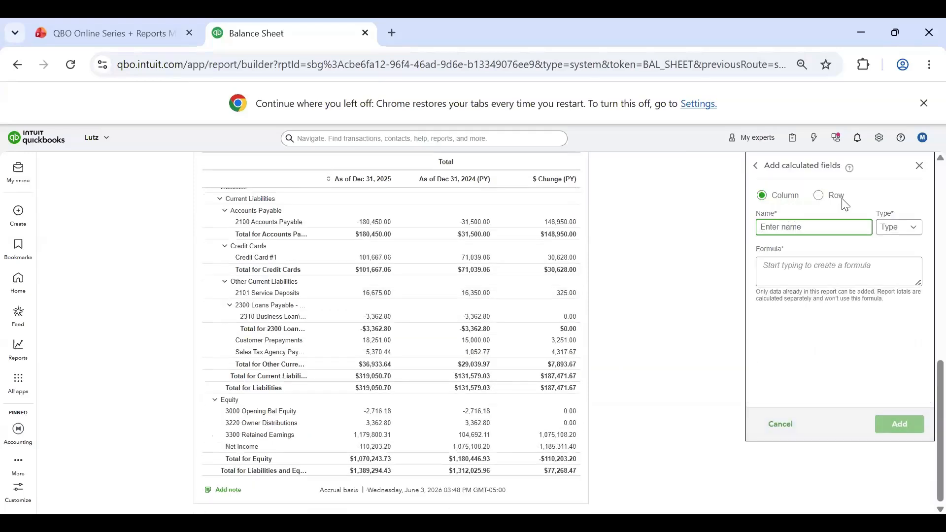
pyautogui.click(755, 166)
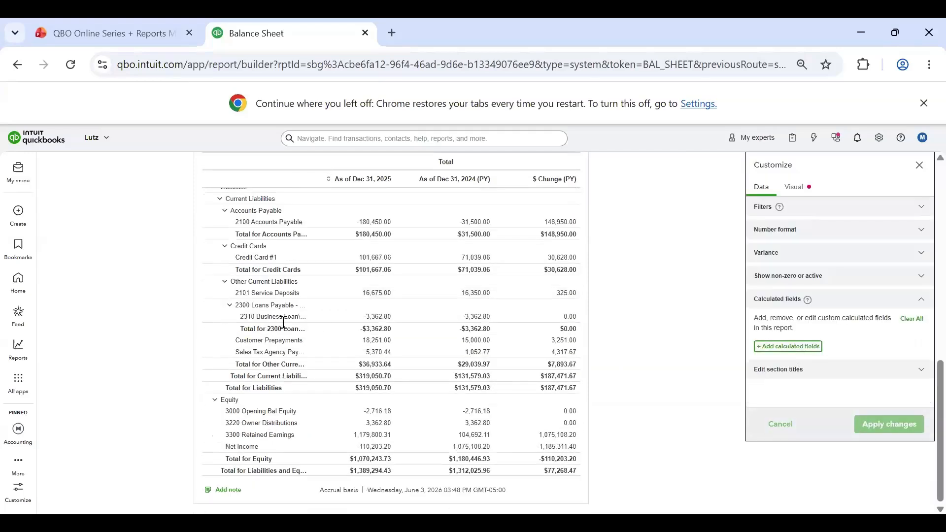
pyautogui.scroll(1, 392, 327)
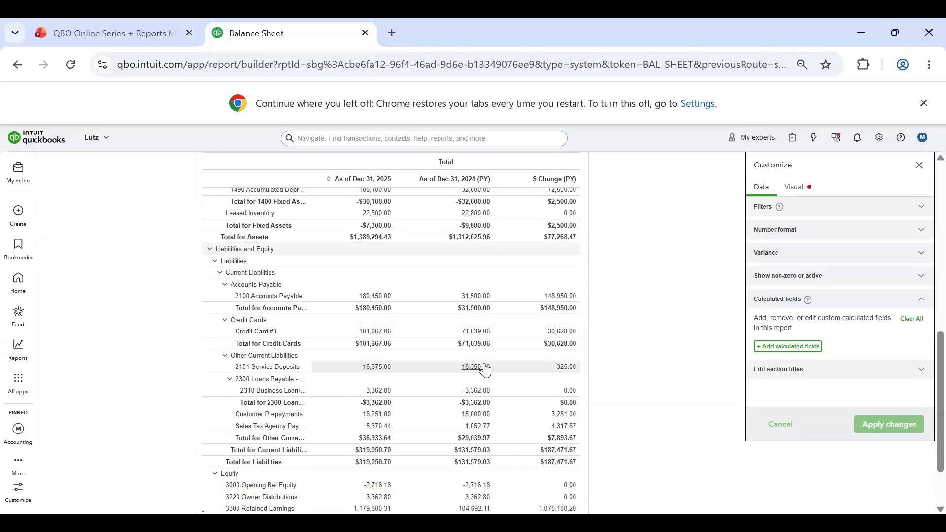
pyautogui.scroll(2, 334, 265)
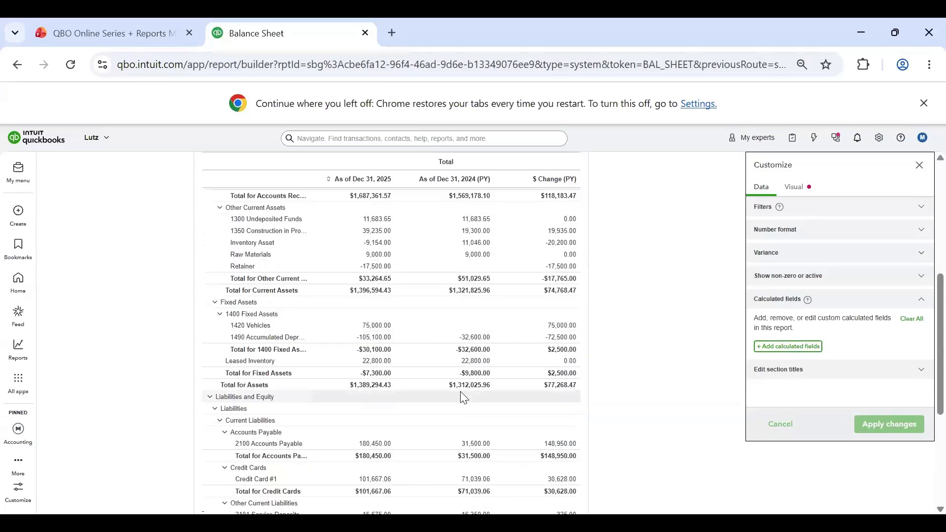
pyautogui.scroll(2, 463, 397)
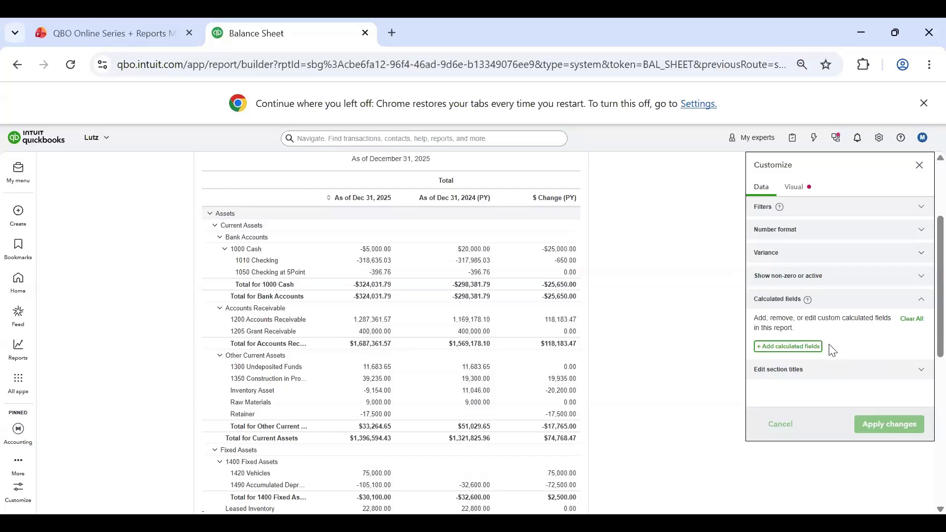
# Step: Review the custom section title fields against the report's sections, and collapse the Assets section
pyautogui.scroll(-3, 902, 358)
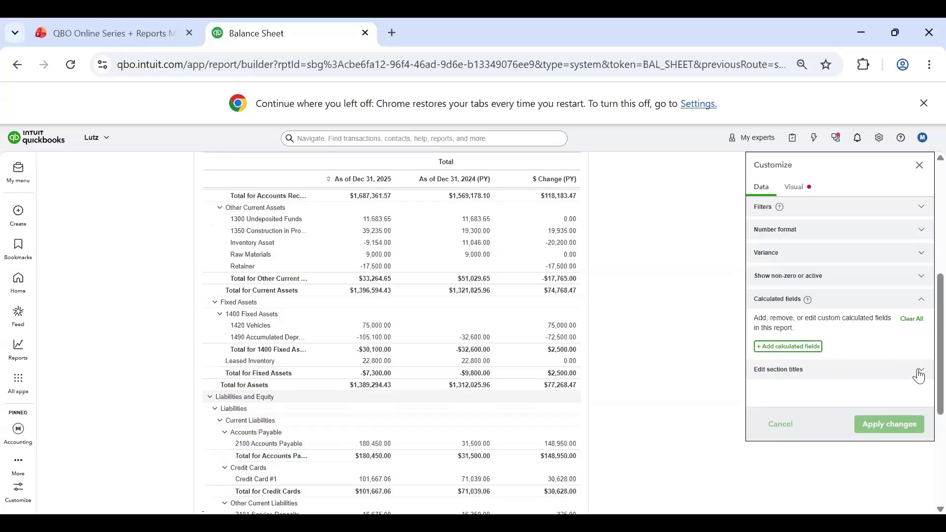
pyautogui.click(920, 371)
pyautogui.scroll(1, 833, 271)
pyautogui.scroll(-1, 836, 291)
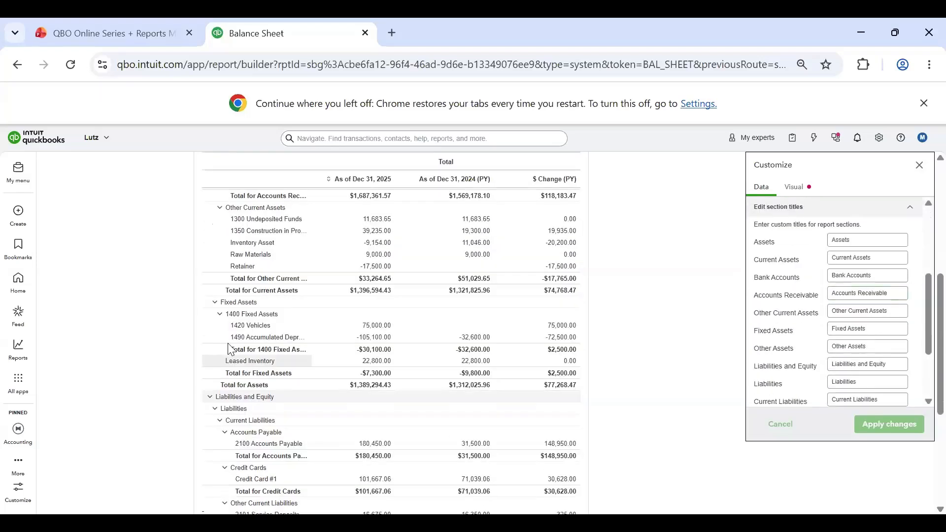
pyautogui.scroll(4, 234, 347)
pyautogui.scroll(3, 797, 345)
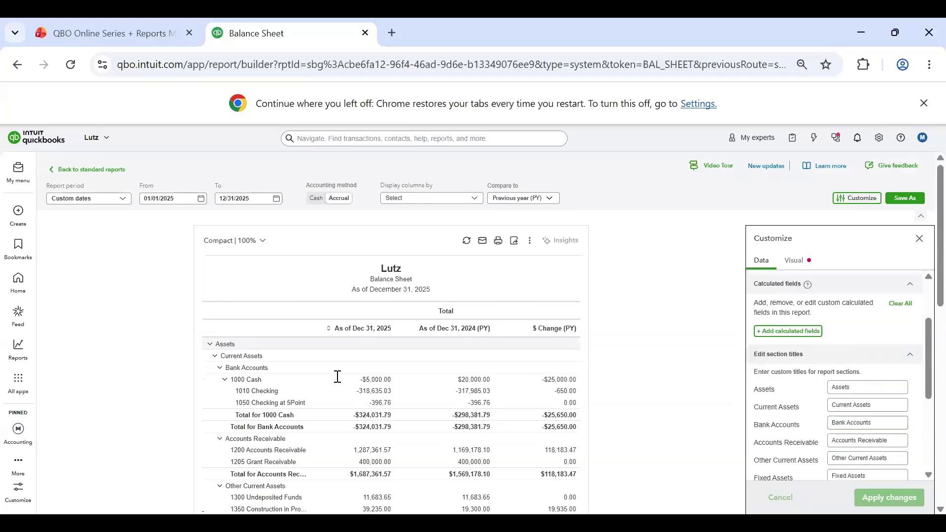
pyautogui.click(211, 344)
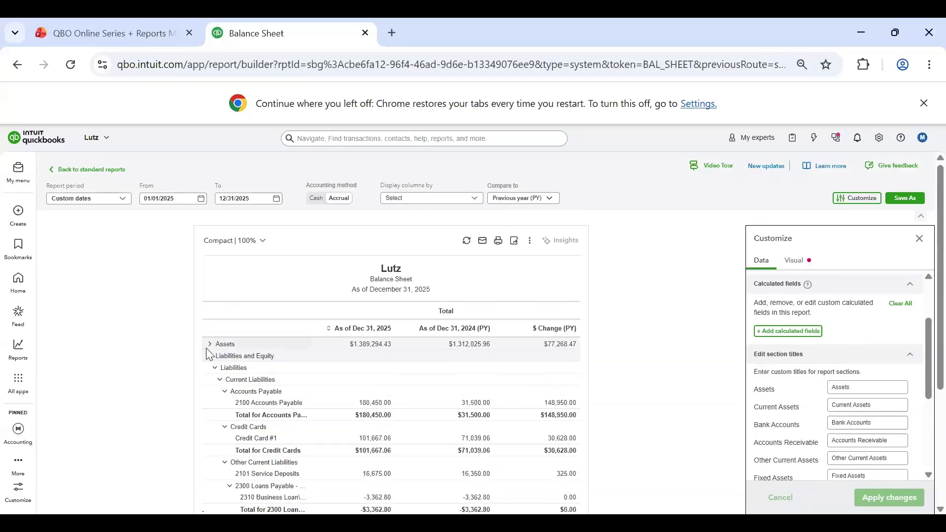
# Step: Expand the Assets section and review the custom section title fields against the section headings in the Balance Sheet
pyautogui.click(211, 345)
pyautogui.doubleClick(822, 393)
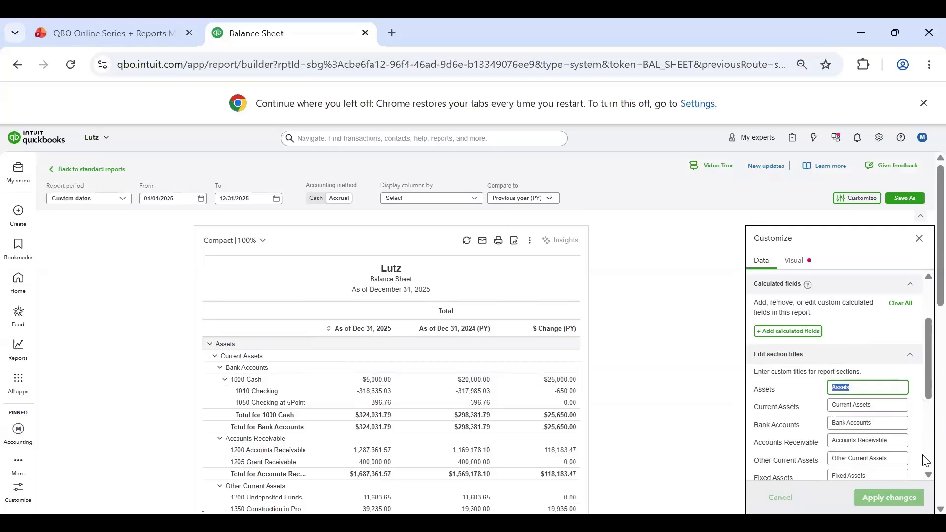
pyautogui.press('Tab')
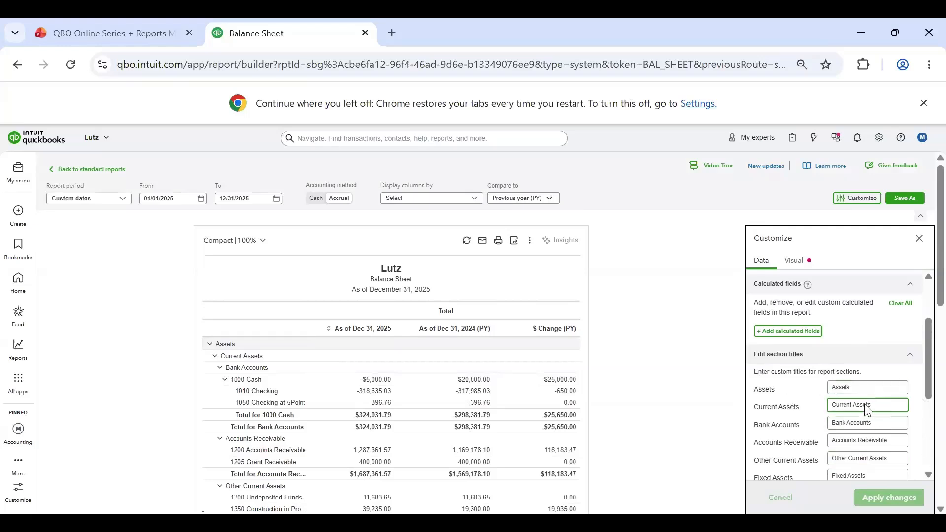
pyautogui.scroll(-6, 880, 404)
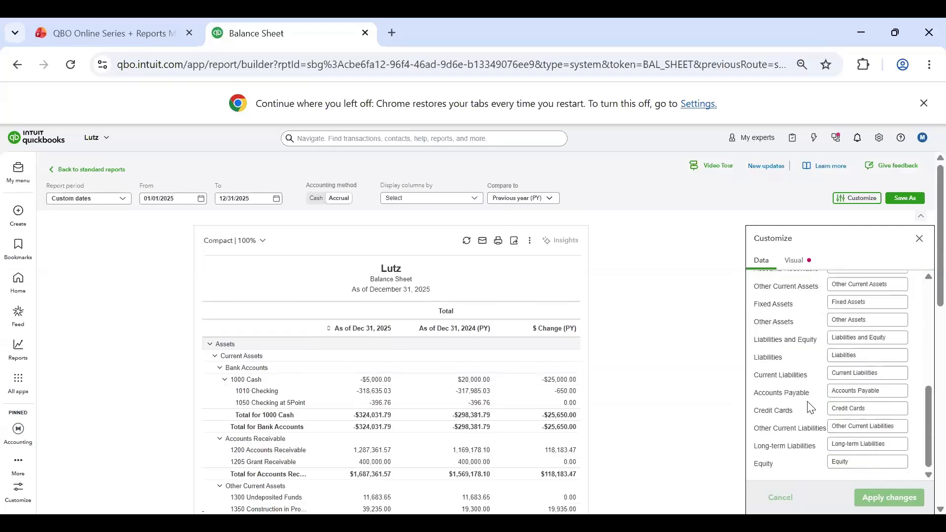
pyautogui.scroll(2, 871, 412)
pyautogui.scroll(4, 846, 365)
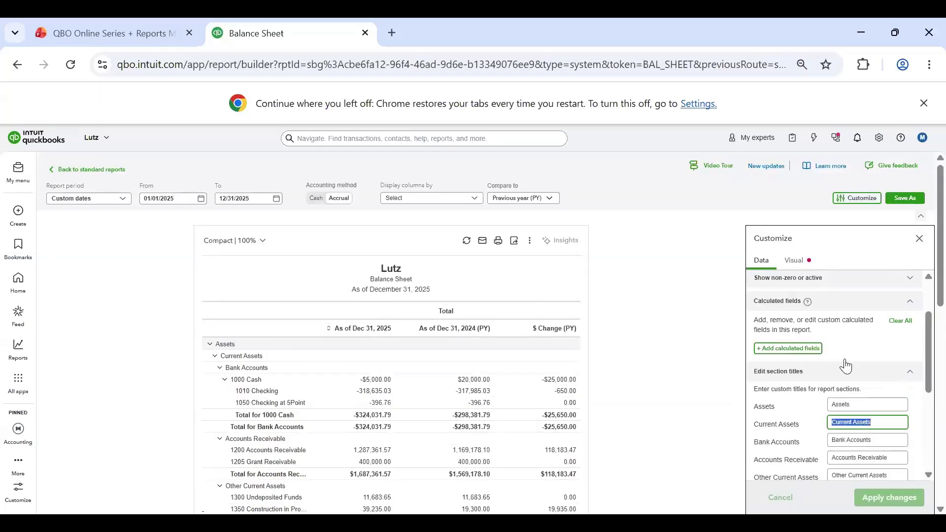
pyautogui.scroll(-2, 847, 383)
pyautogui.scroll(-8, 348, 374)
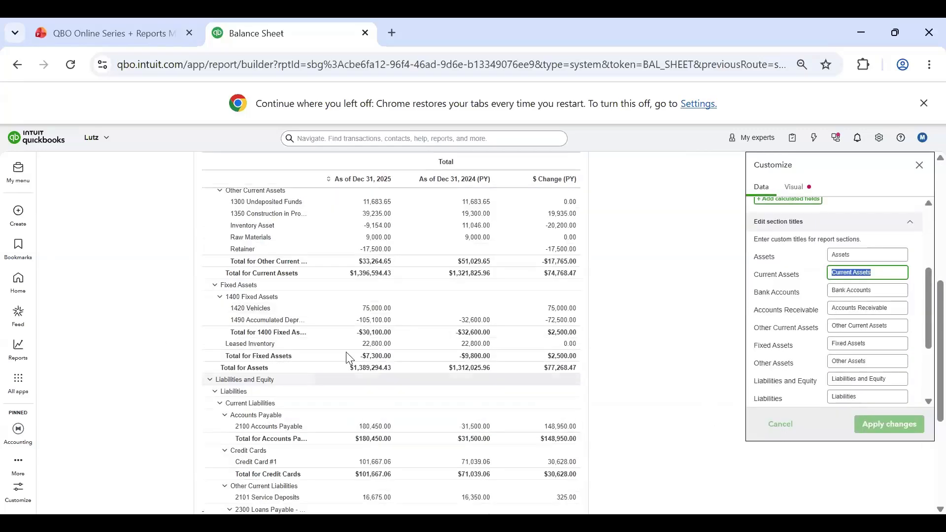
pyautogui.scroll(8, 326, 296)
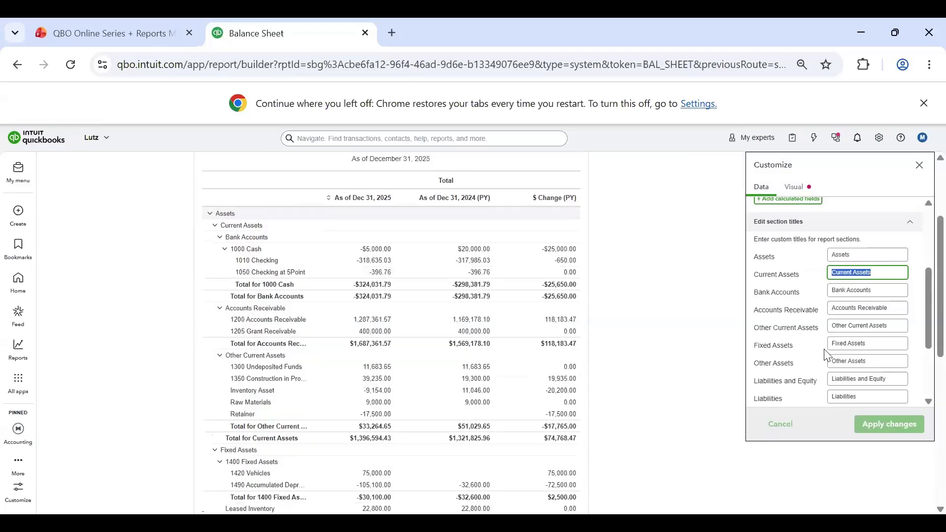
pyautogui.scroll(3, 844, 369)
pyautogui.scroll(3, 844, 369)
pyautogui.scroll(-2, 583, 262)
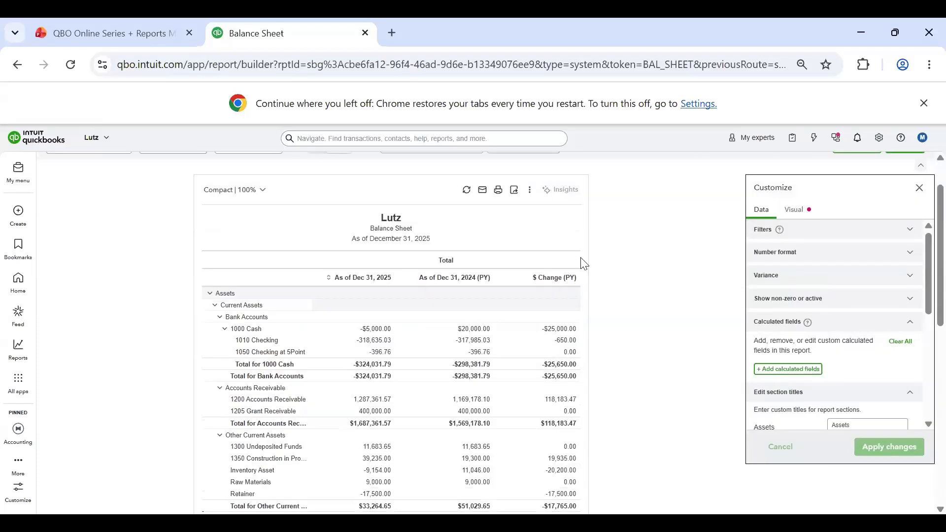
pyautogui.scroll(2, 786, 215)
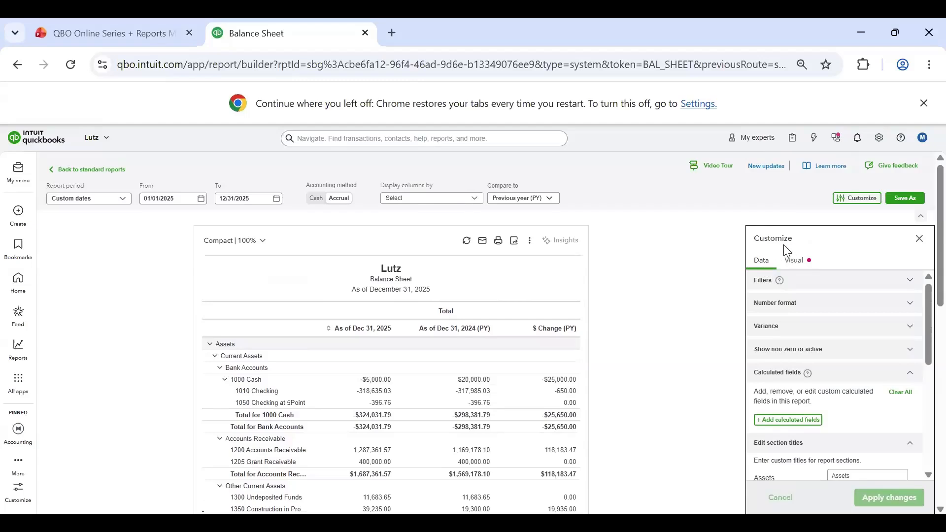
# Step: Open the visual header settings and try toggling the company logo, report period and company name, restoring each original setting
pyautogui.click(794, 262)
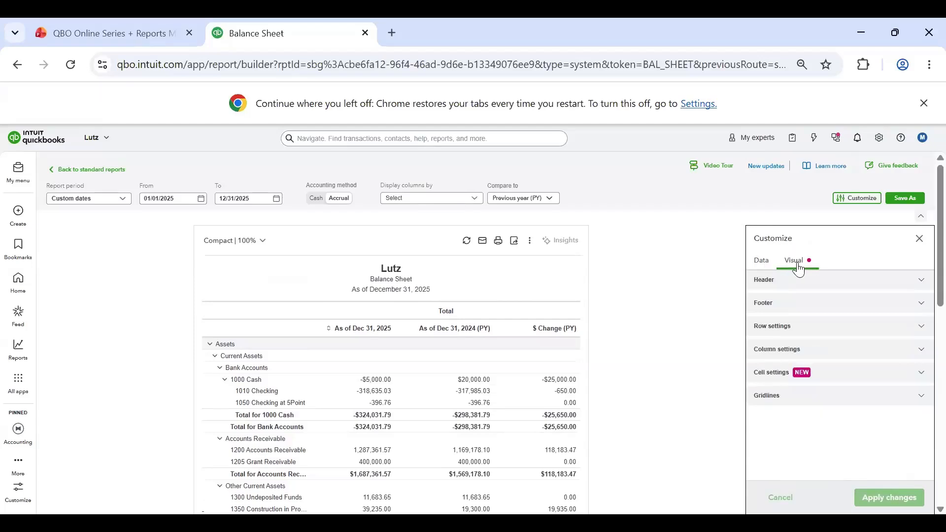
pyautogui.click(814, 286)
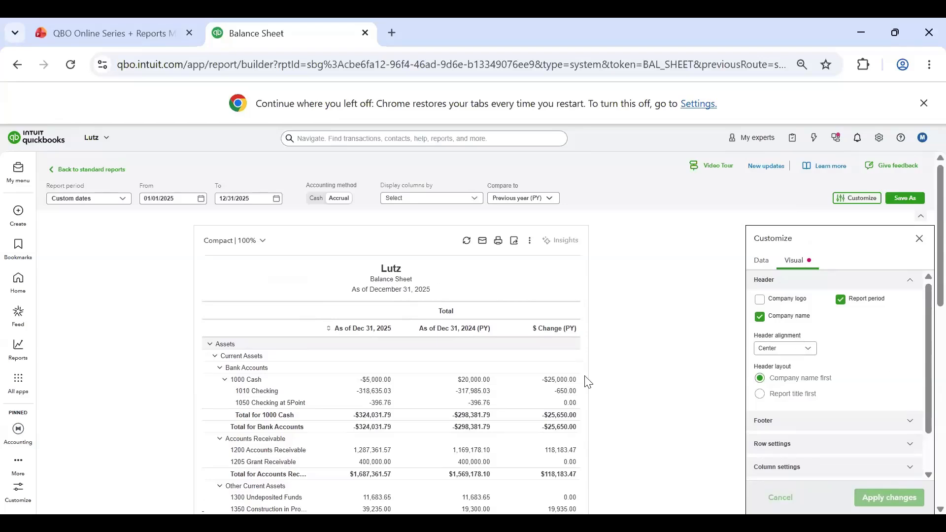
pyautogui.click(761, 301)
pyautogui.click(762, 302)
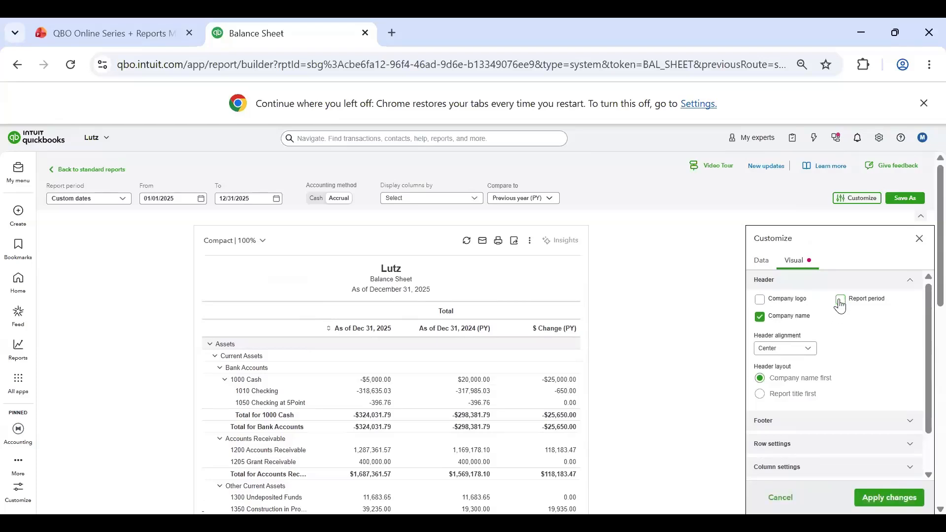
pyautogui.click(759, 323)
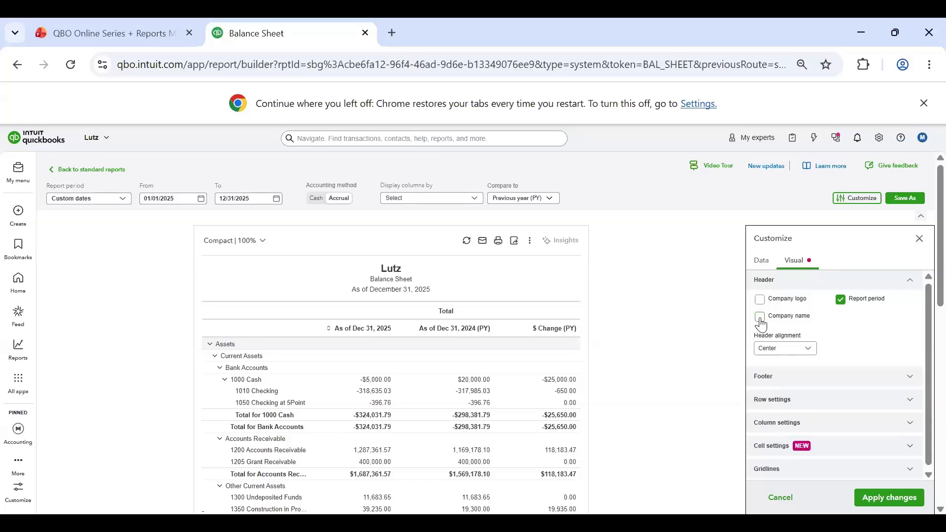
pyautogui.click(761, 324)
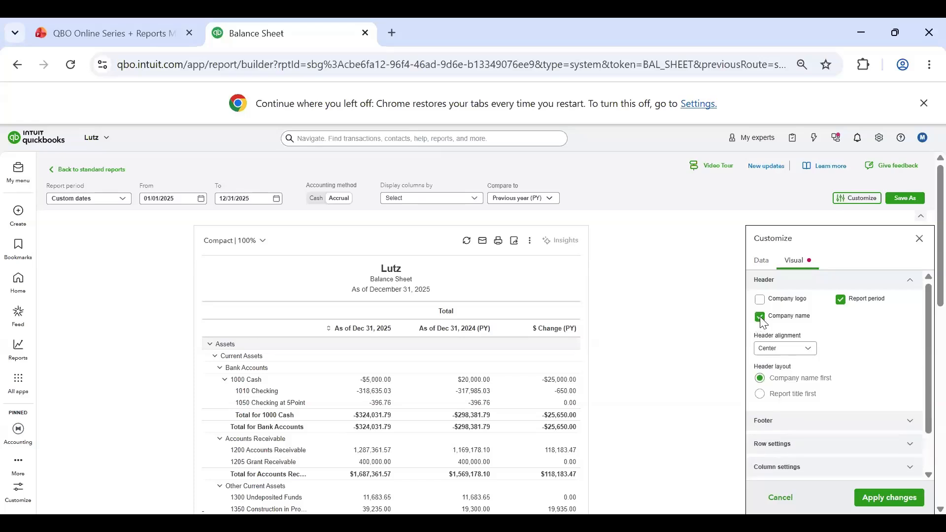
# Step: Try the header layout with the report title first, and restore and apply the company name first layout
pyautogui.click(761, 395)
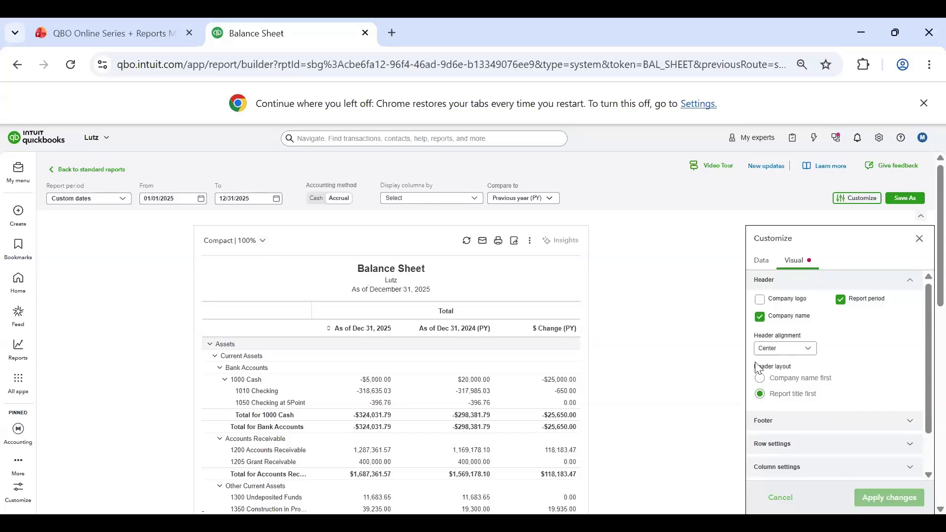
pyautogui.click(760, 378)
pyautogui.click(894, 505)
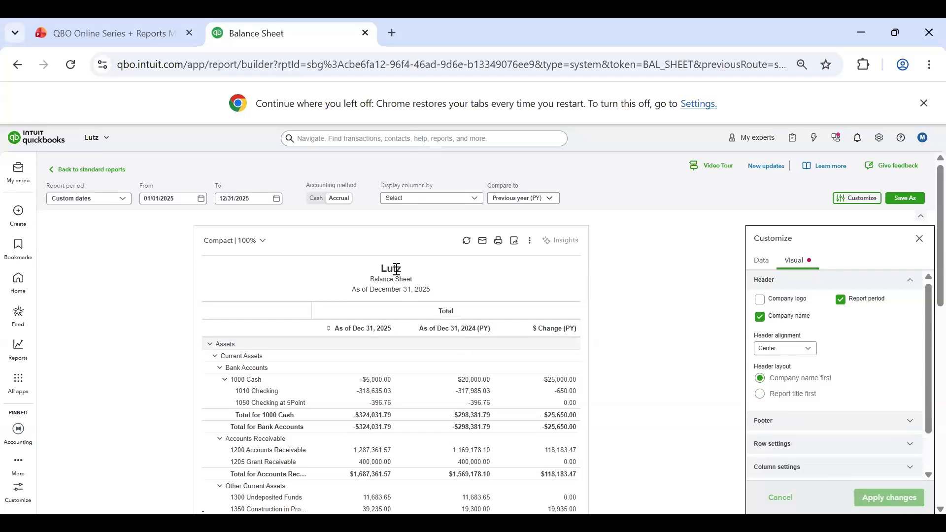
# Step: Review the header alignment choices and compare the footer options with the basis, date and time in the report's footer
pyautogui.click(786, 350)
pyautogui.click(858, 351)
pyautogui.scroll(-1, 850, 352)
pyautogui.click(844, 373)
pyautogui.scroll(-10, 276, 403)
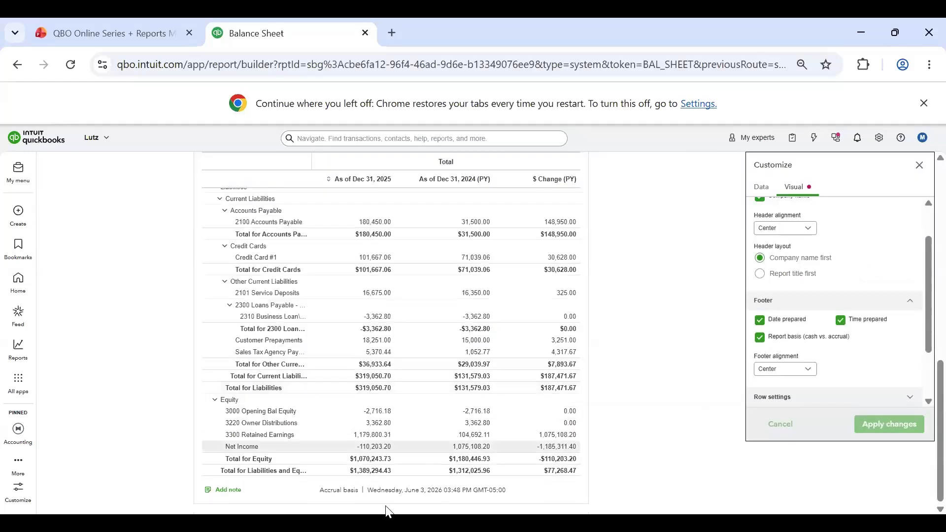
pyautogui.moveTo(422, 492); pyautogui.dragTo(526, 493)
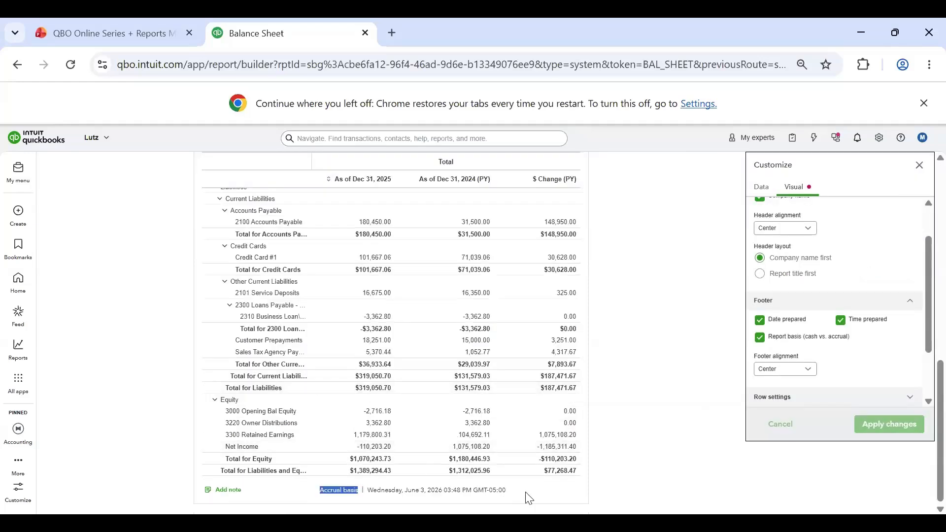
pyautogui.click(437, 488)
pyautogui.click(626, 487)
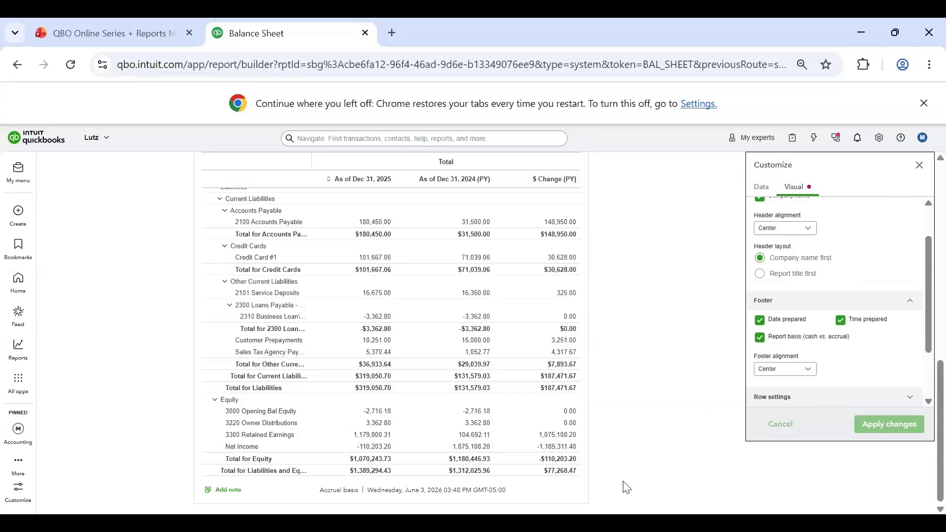
# Step: Remove the time prepared from the report footer, apply the change, and check the footer alignment choices
pyautogui.click(840, 321)
pyautogui.click(887, 433)
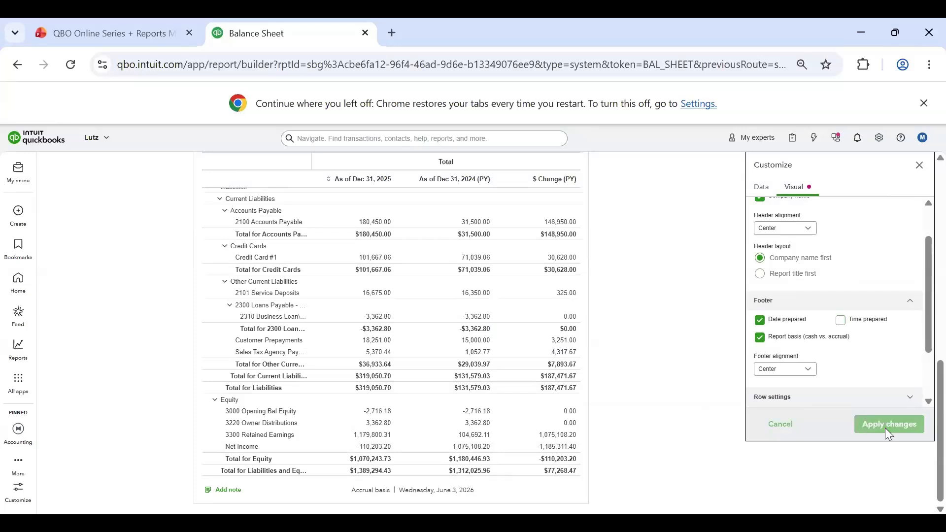
pyautogui.moveTo(394, 493)
pyautogui.mouseDown()
pyautogui.moveTo(370, 490)
pyautogui.moveTo(408, 493)
pyautogui.mouseUp()
pyautogui.moveTo(472, 491); pyautogui.dragTo(424, 488)
pyautogui.click(682, 400)
pyautogui.click(788, 370)
pyautogui.click(854, 377)
# Step: Set the banded row color to light blue in the row settings and apply it to the report
pyautogui.click(858, 395)
pyautogui.scroll(-2, 878, 345)
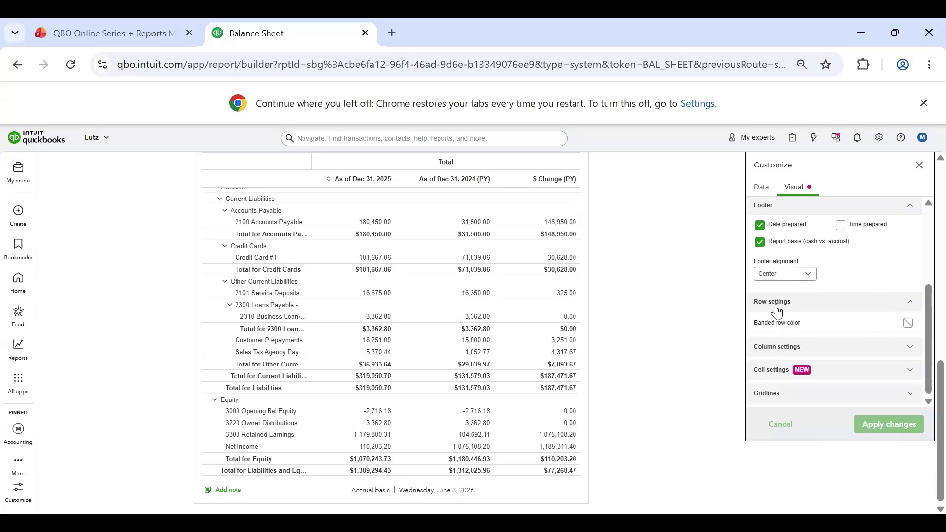
pyautogui.scroll(4, 455, 350)
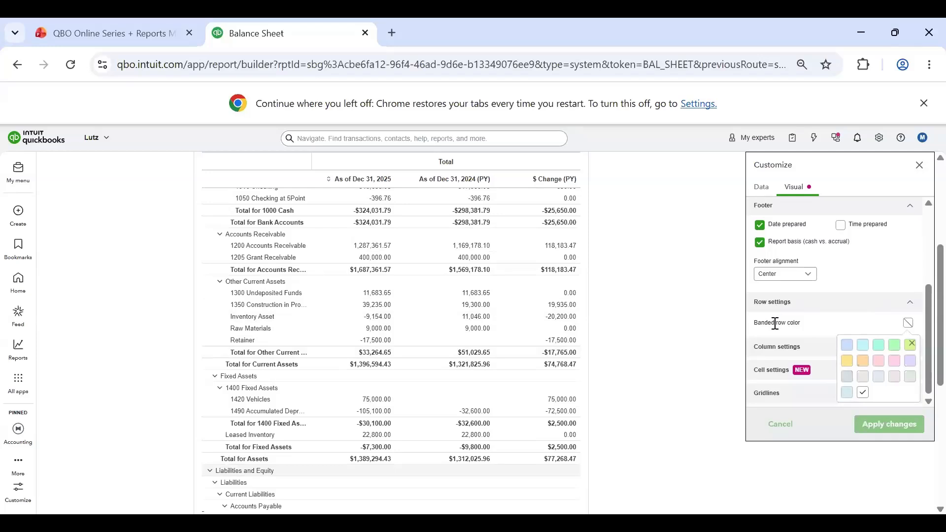
pyautogui.scroll(5, 474, 332)
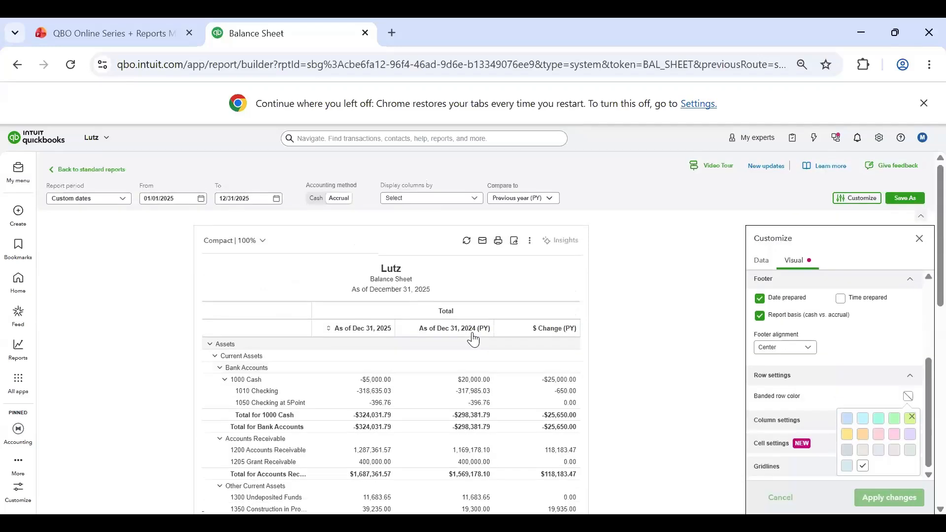
pyautogui.scroll(-2, 491, 334)
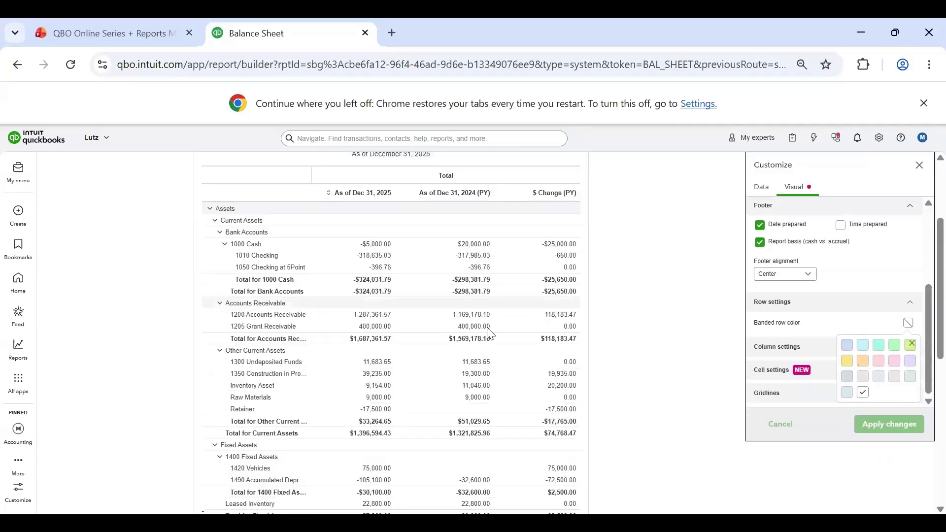
pyautogui.click(847, 345)
pyautogui.click(882, 428)
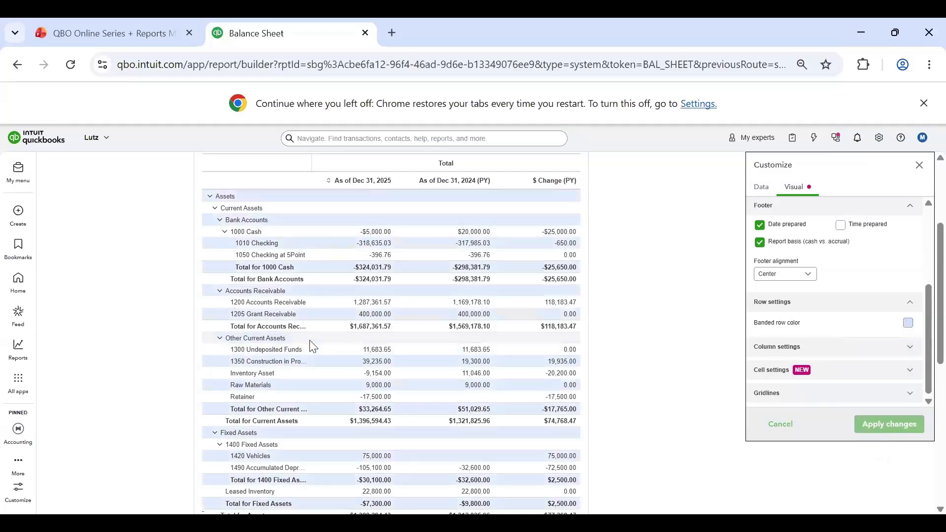
# Step: Reset the banded row color to no color
pyautogui.click(909, 323)
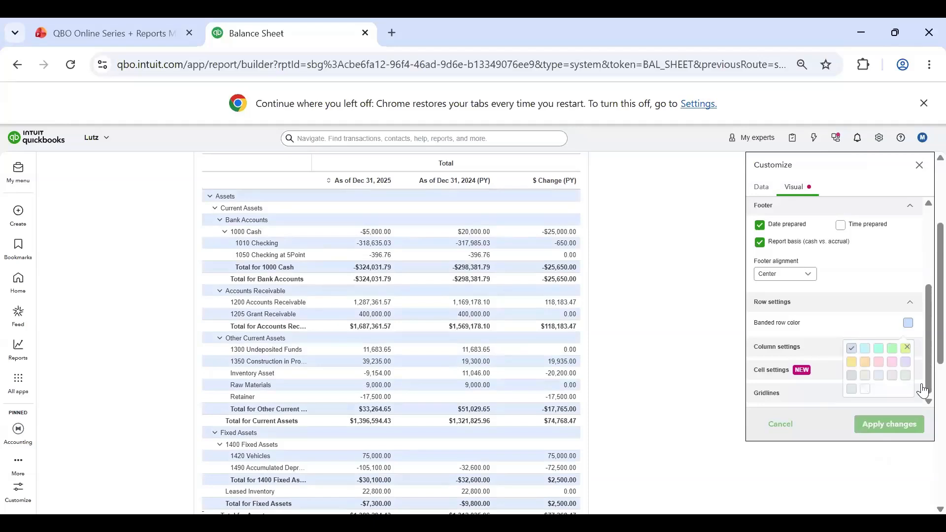
pyautogui.click(863, 394)
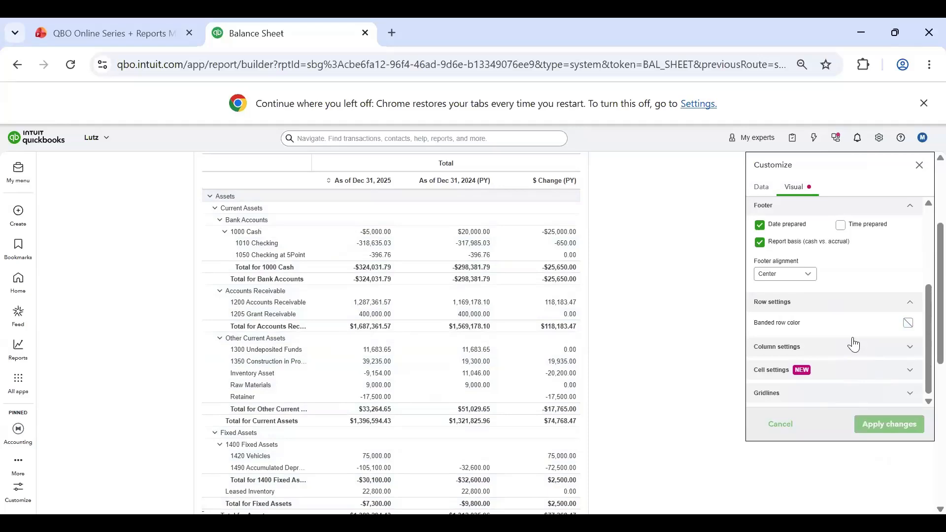
# Step: Review the column settings, view the color choices for the Current Period column, and collapse the section
pyautogui.scroll(-3, 778, 303)
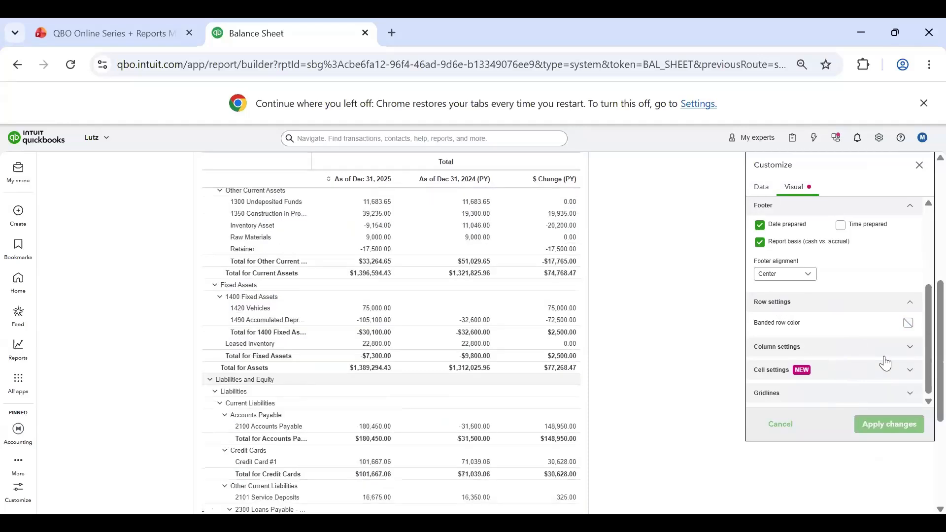
pyautogui.click(896, 350)
pyautogui.scroll(-2, 864, 313)
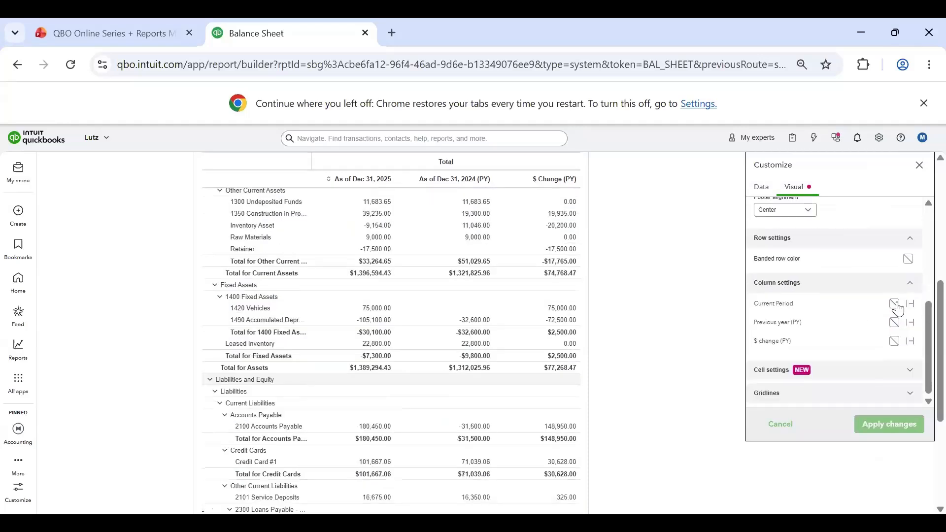
pyautogui.click(895, 303)
pyautogui.click(849, 283)
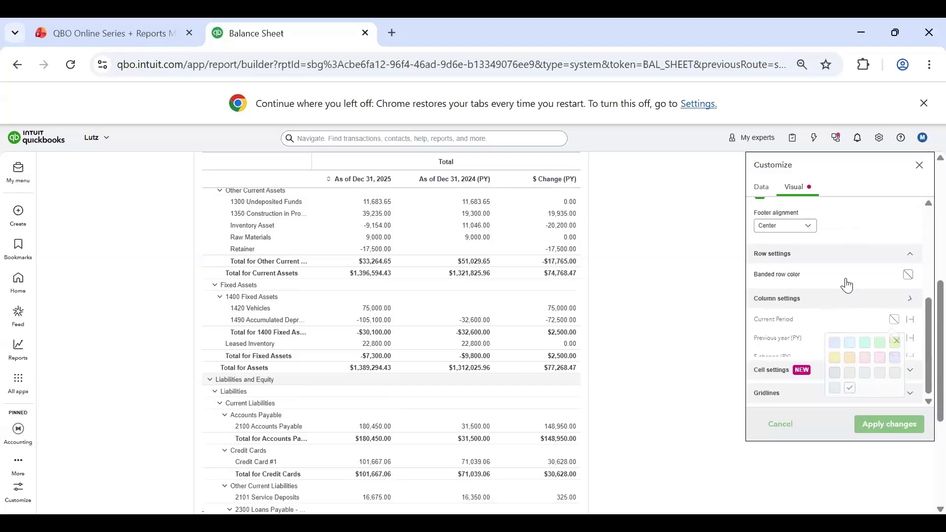
# Step: Set empty cells to show as a dash in the cell settings and apply the change
pyautogui.click(851, 371)
pyautogui.scroll(-1, 846, 325)
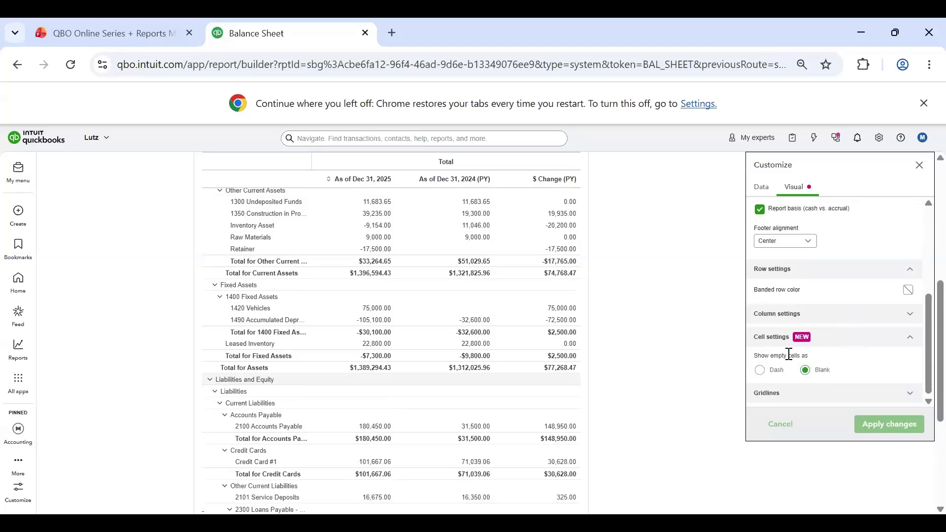
pyautogui.moveTo(758, 356); pyautogui.dragTo(840, 361)
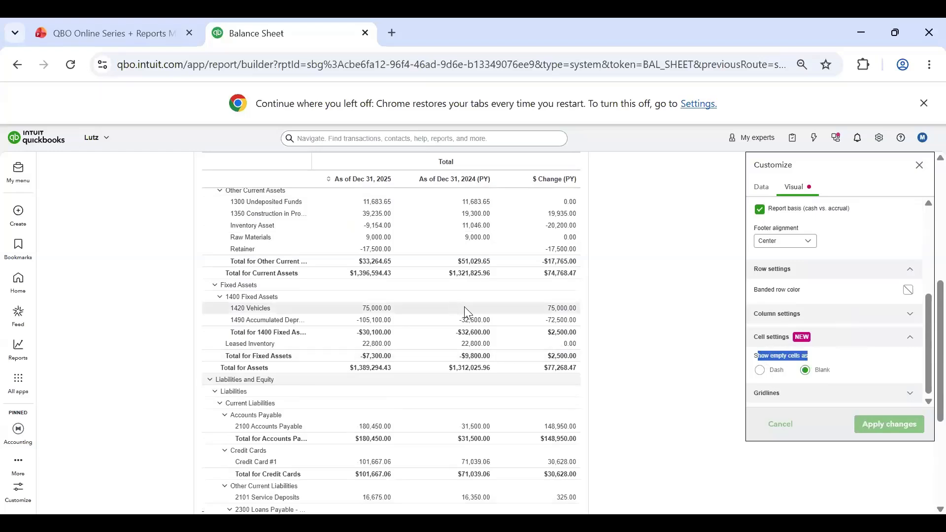
pyautogui.click(761, 371)
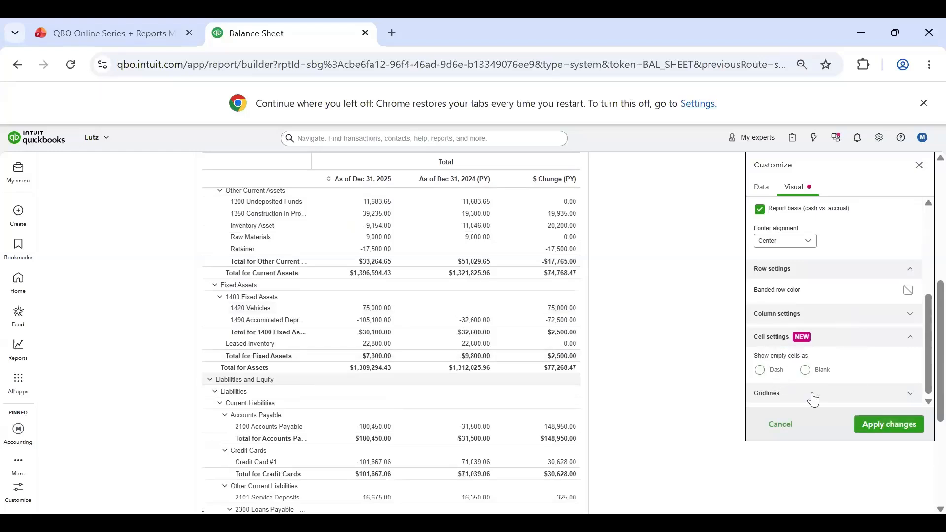
pyautogui.click(898, 432)
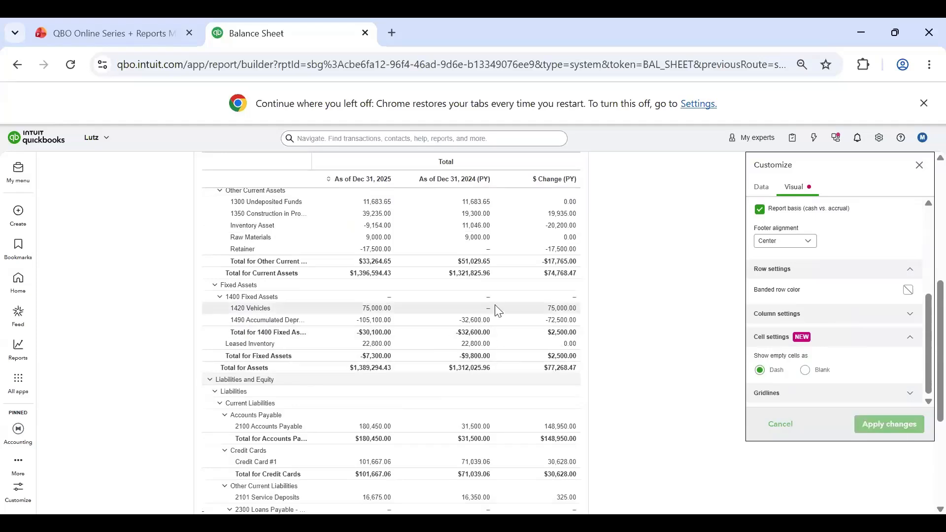
# Step: Review the empty-cell setting and the report border options under gridlines, discard the pending changes, and close the report customization
pyautogui.click(805, 371)
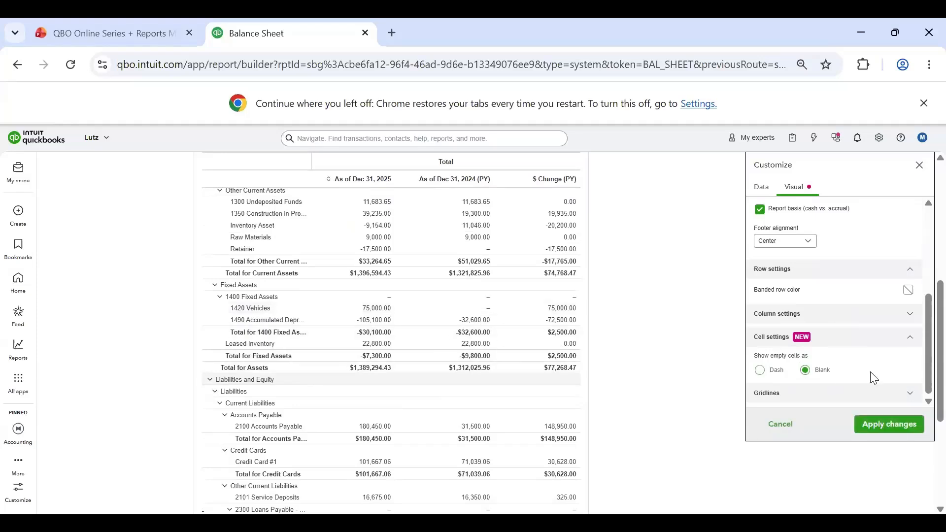
pyautogui.scroll(-3, 883, 395)
pyautogui.click(886, 394)
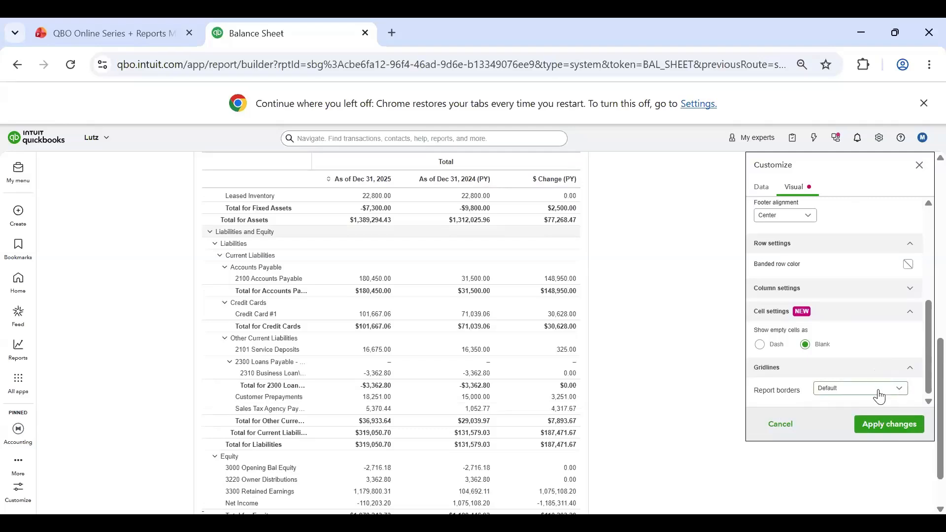
pyautogui.click(880, 389)
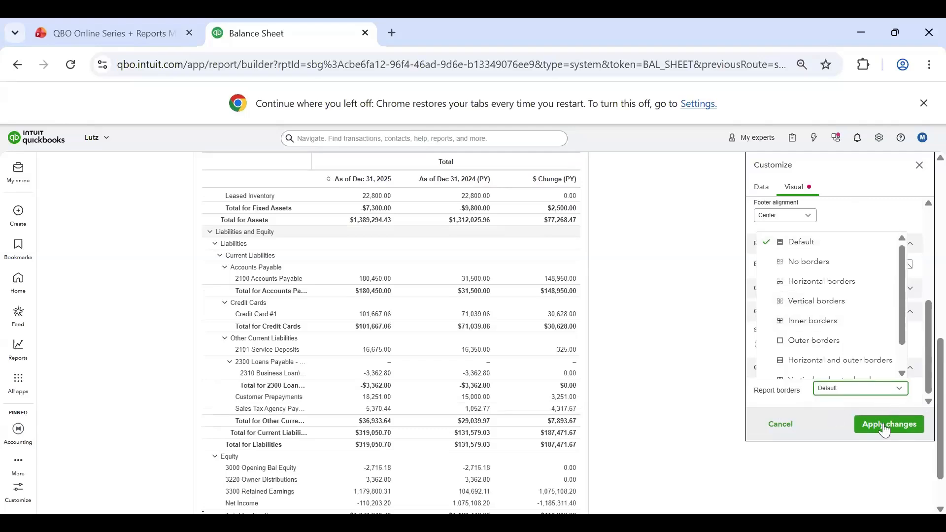
pyautogui.click(798, 448)
pyautogui.click(770, 426)
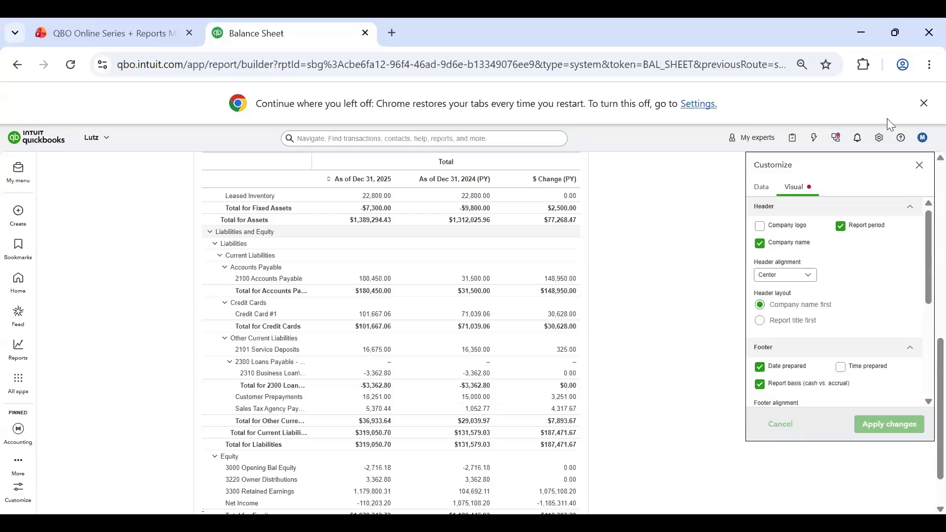
pyautogui.click(920, 165)
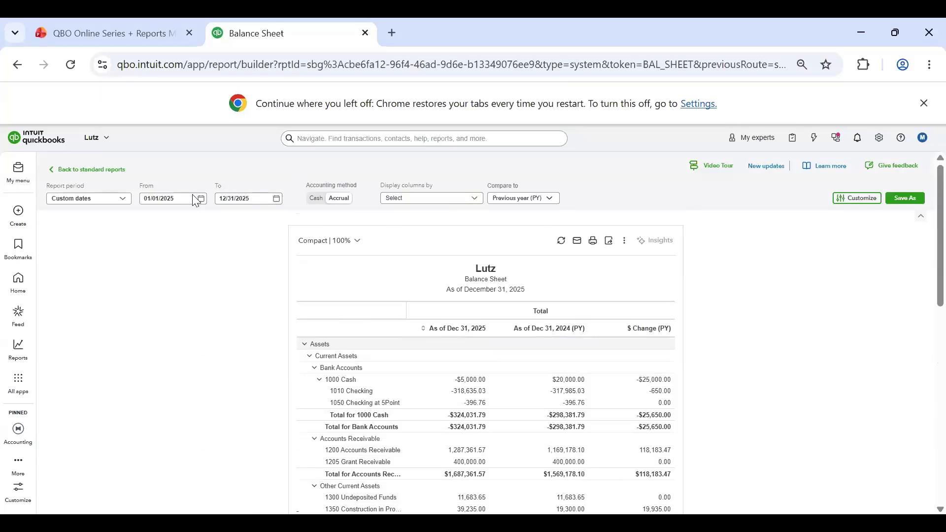
# Step: Open the Profit and Loss report from the favorites and examine its data and visual customization options
pyautogui.click(119, 171)
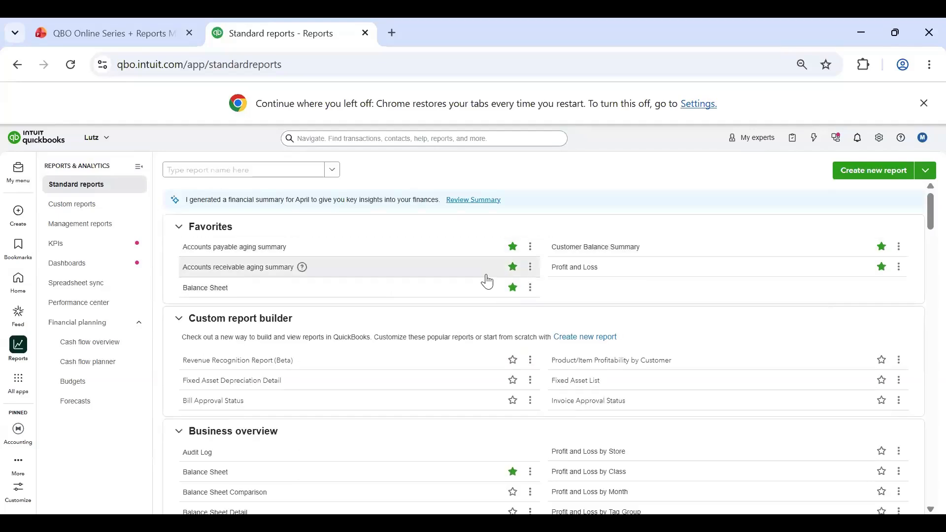
pyautogui.click(552, 268)
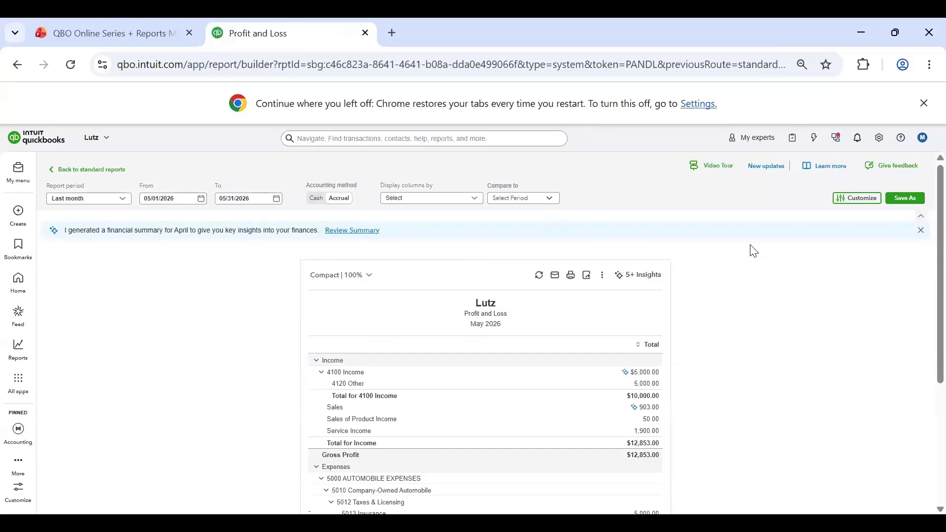
pyautogui.click(858, 198)
pyautogui.scroll(-3, 826, 340)
pyautogui.scroll(-5, 828, 341)
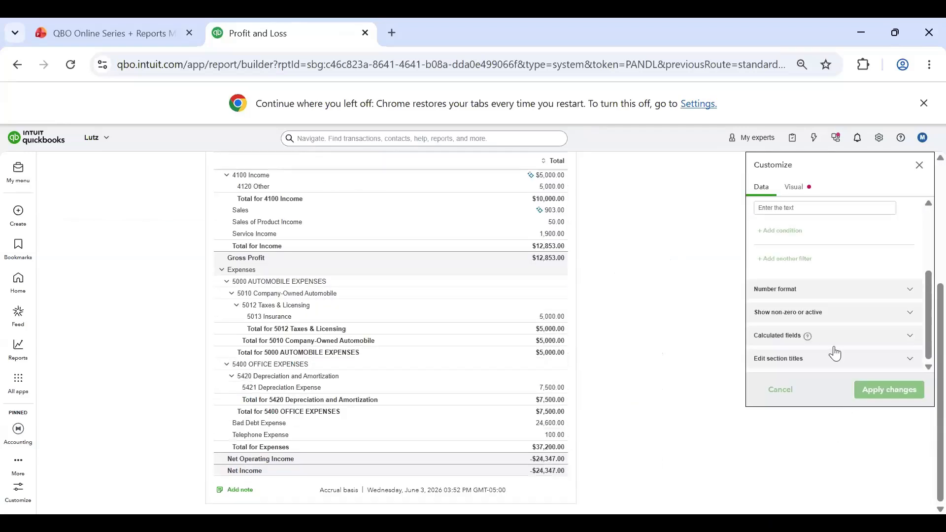
pyautogui.scroll(3, 843, 326)
pyautogui.scroll(4, 840, 291)
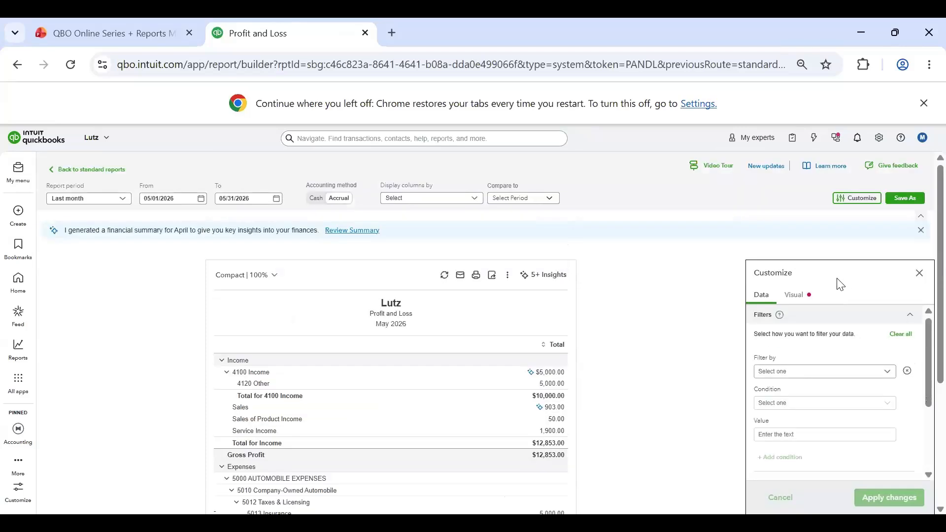
pyautogui.click(792, 295)
pyautogui.scroll(-2, 844, 332)
pyautogui.scroll(2, 846, 333)
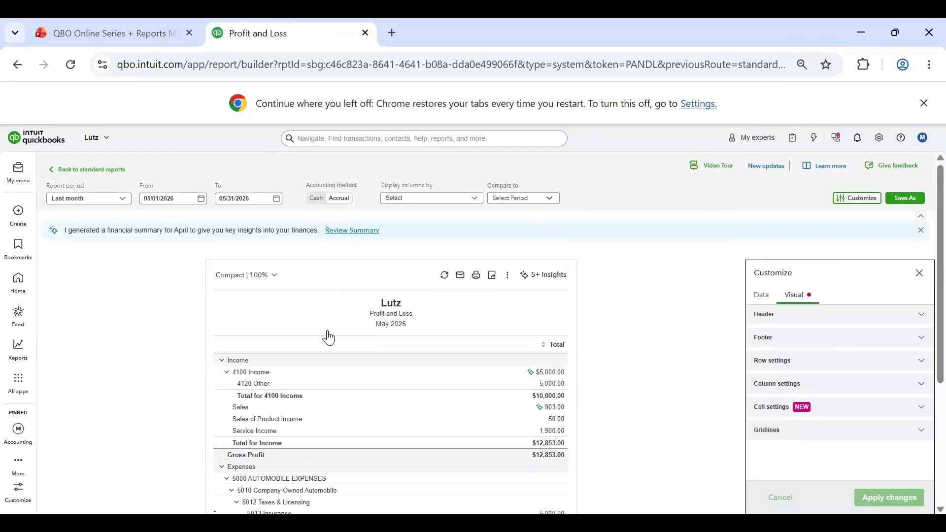
pyautogui.click(920, 274)
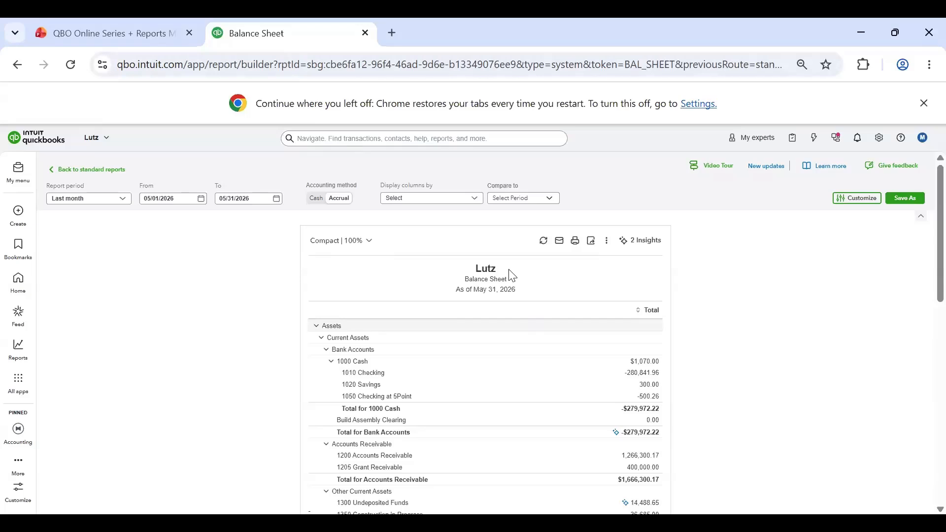
# Step: Duplicate the Balance Sheet browser tab and start a new journal entry in the copy
pyautogui.rightClick(277, 45)
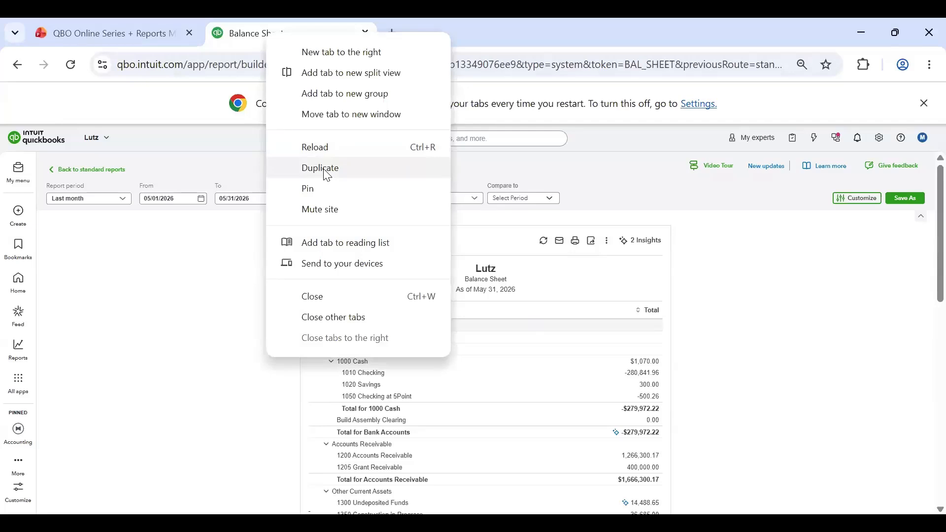
pyautogui.click(328, 176)
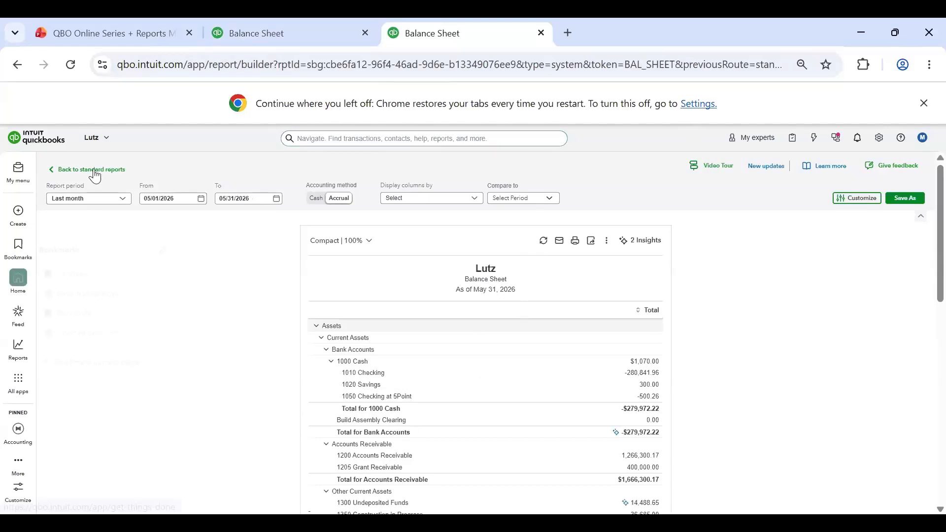
pyautogui.moveTo(18, 214)
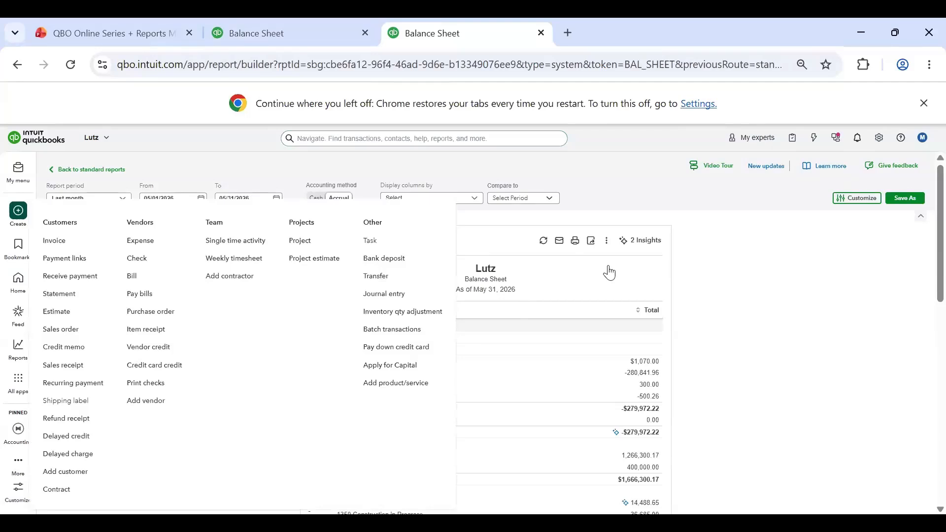
pyautogui.click(385, 294)
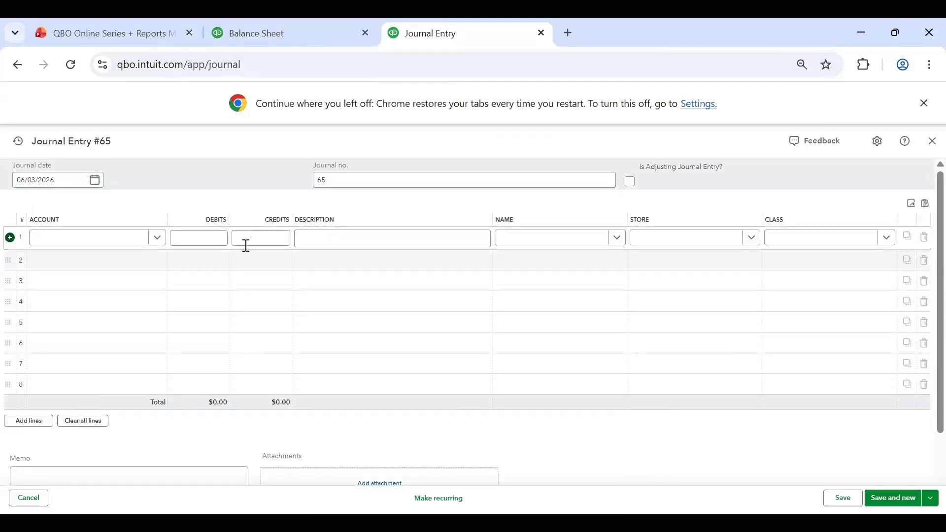
# Step: Enter a 5,000 credit on line 1 and a 5,000 debit on line 2 of the journal entry
pyautogui.click(265, 239)
pyautogui.write('dfsf')
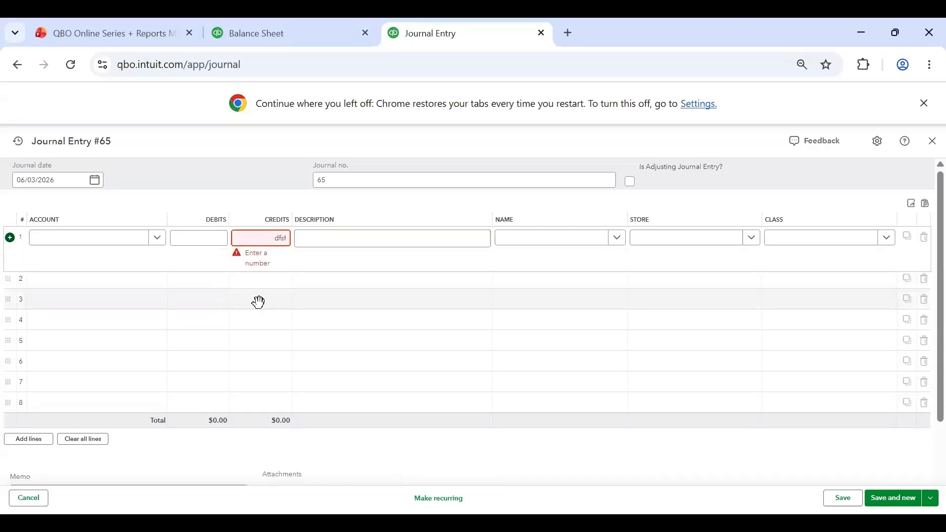
pyautogui.press('BackSpace')
pyautogui.press('BackSpace')
pyautogui.press('BackSpace')
pyautogui.write('5,00')
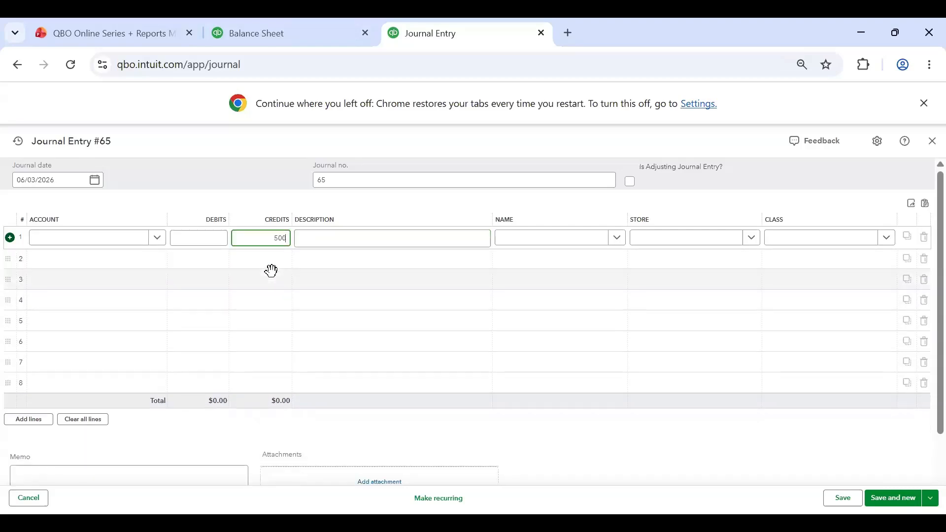
pyautogui.write('0')
pyautogui.click(210, 260)
pyautogui.write('5')
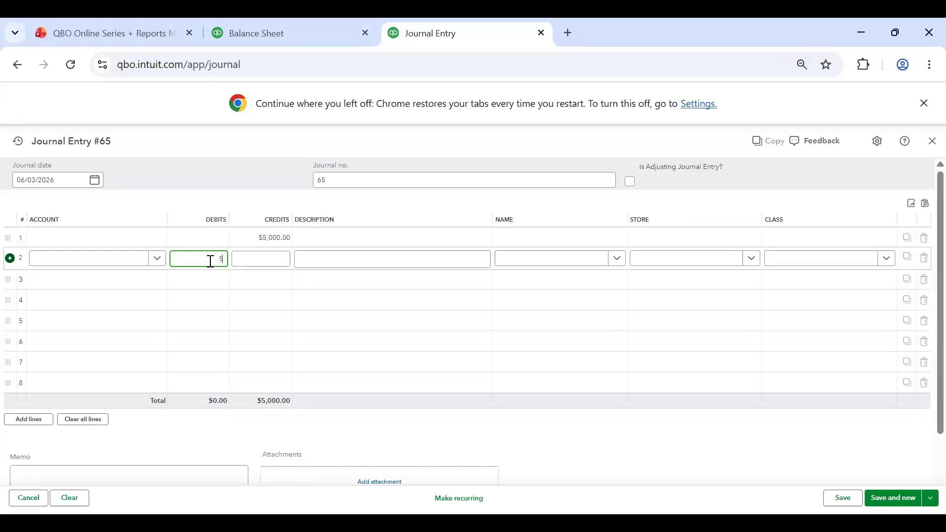
# Step: Assign the 1000 Cash account to line 1 and the 1200 Accounts Receivable account to line 2
pyautogui.click(123, 235)
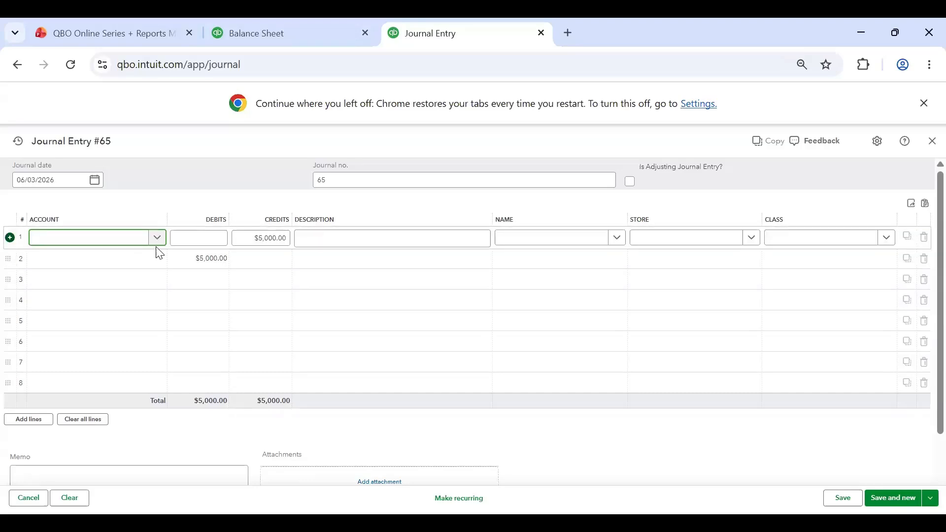
pyautogui.write('cash')
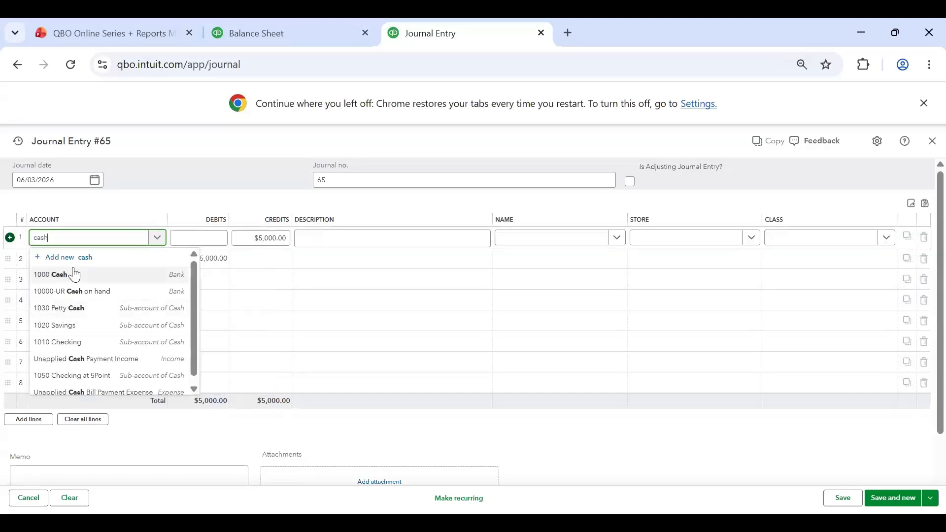
pyautogui.click(70, 272)
pyautogui.click(81, 259)
pyautogui.write('a')
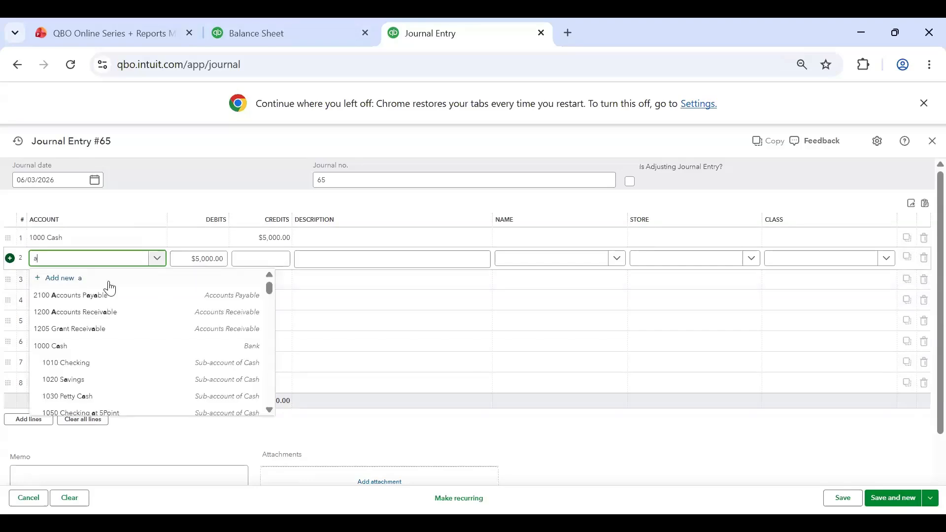
pyautogui.write('ccounts')
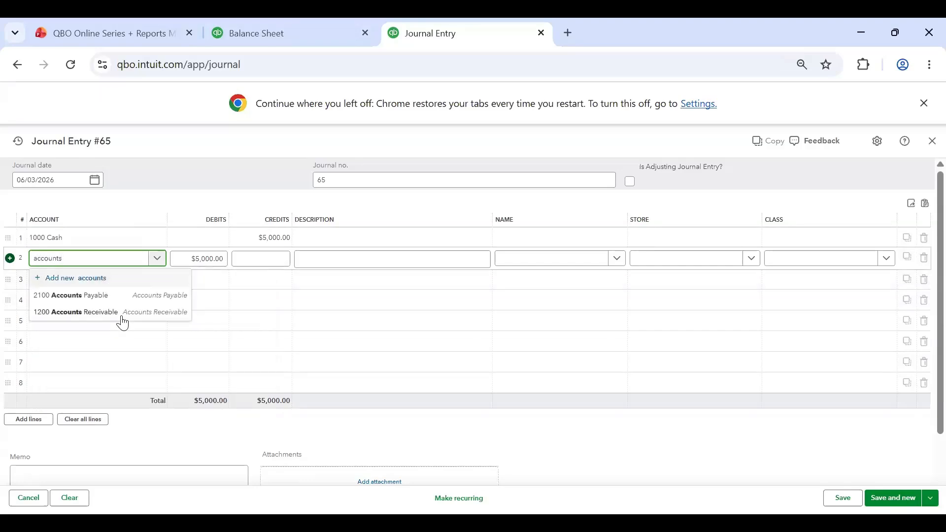
pyautogui.click(118, 312)
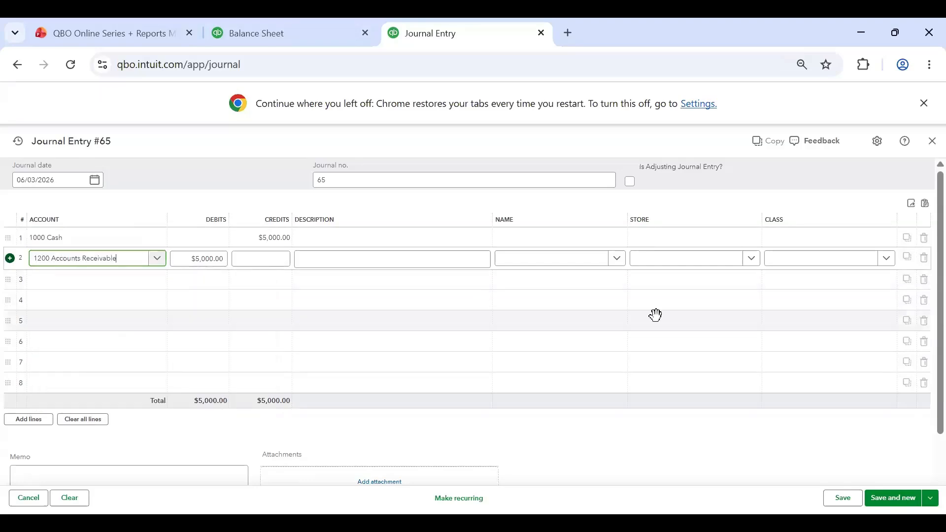
pyautogui.click(265, 297)
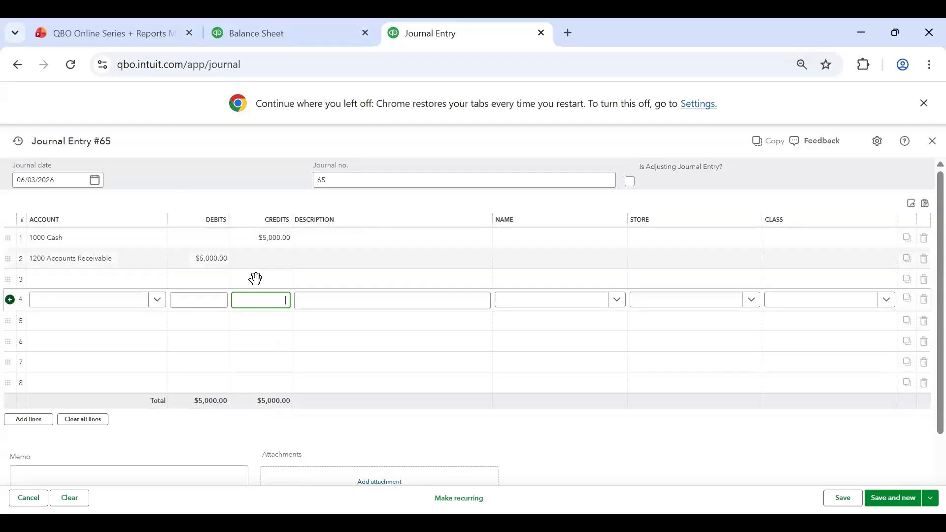
# Step: Set the journal date to 12/31/2025 and check the Balance Sheet in the other browser tab before returning to the entry
pyautogui.click(59, 181)
pyautogui.write('12/3')
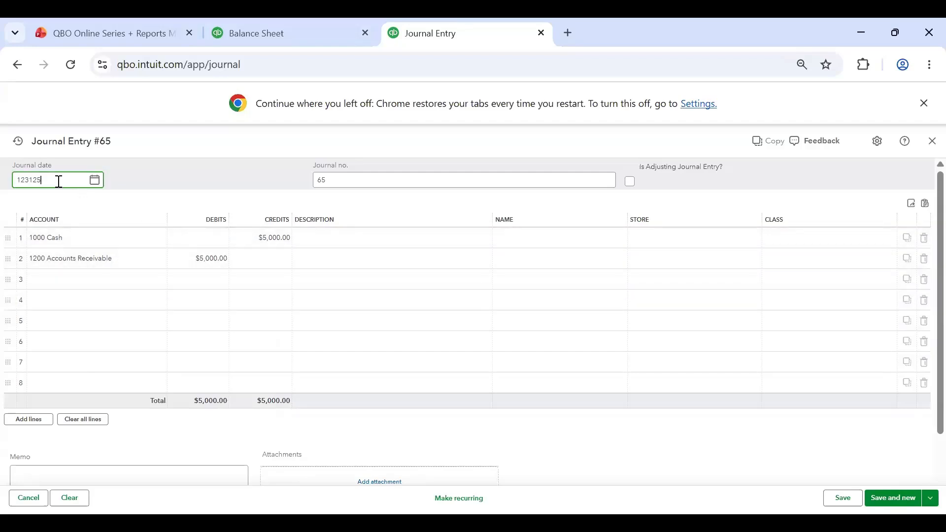
pyautogui.write('1/2025')
pyautogui.click(173, 279)
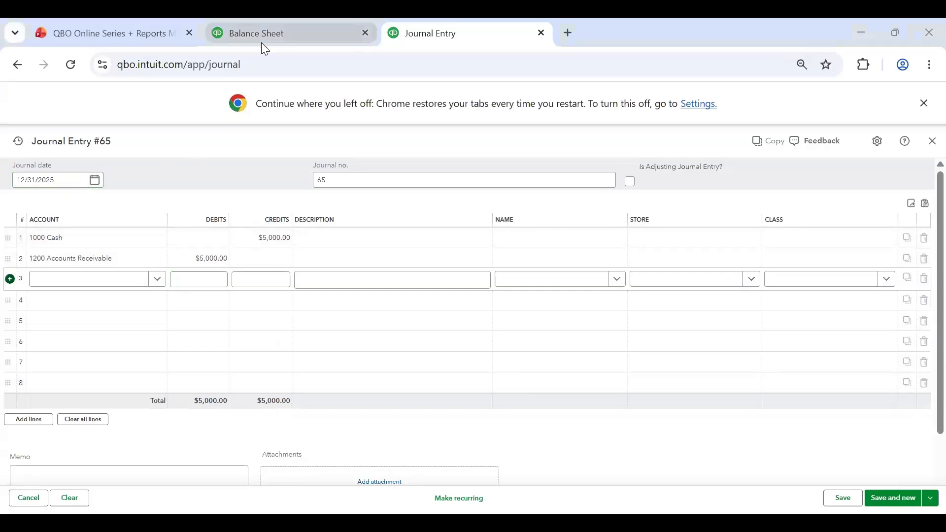
pyautogui.click(261, 42)
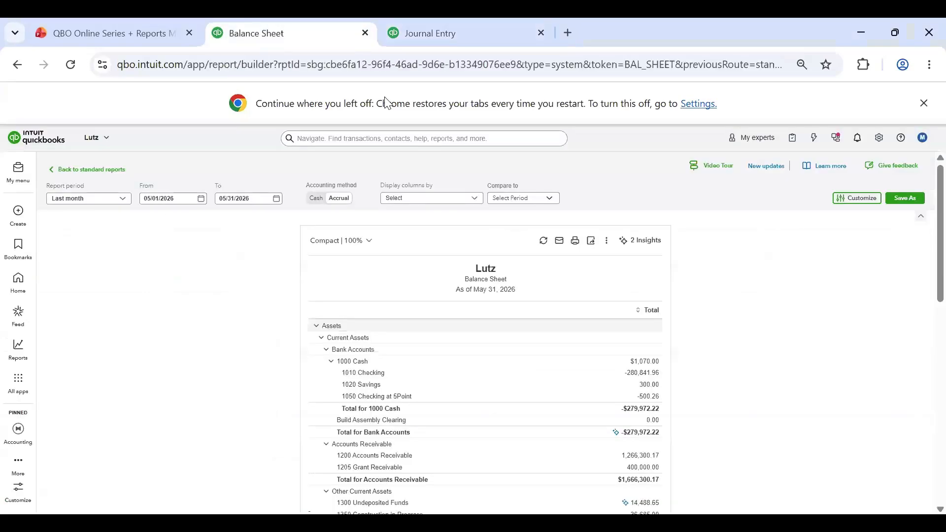
pyautogui.click(411, 44)
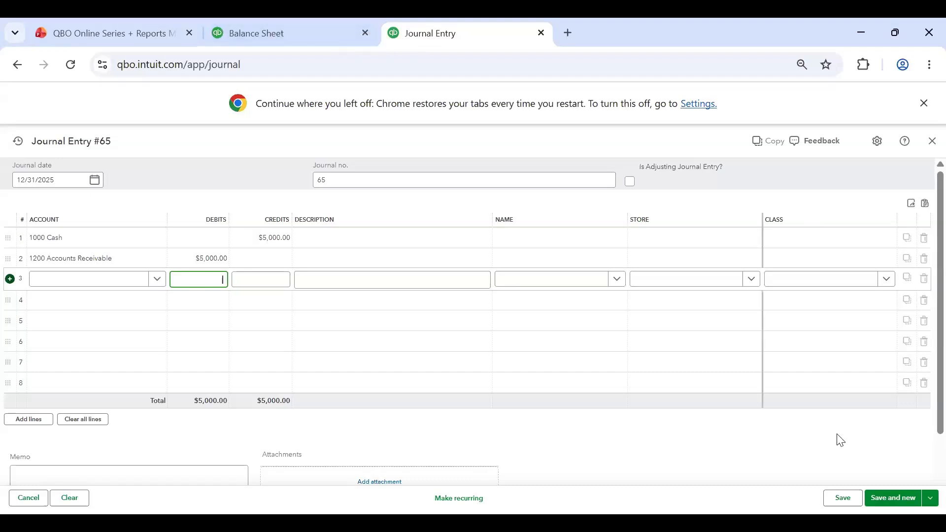
# Step: Assign the customer AAA Company to the Accounts Receivable line and save the journal entry
pyautogui.click(843, 499)
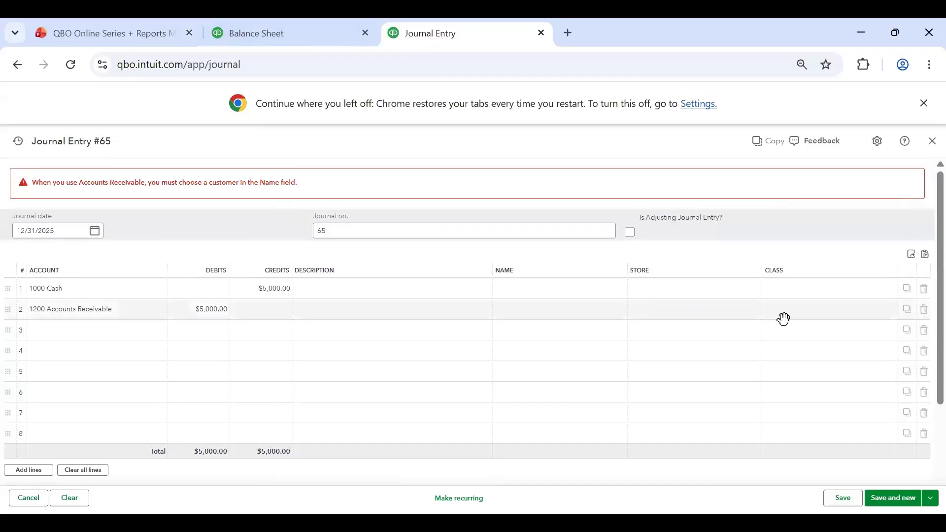
pyautogui.click(609, 318)
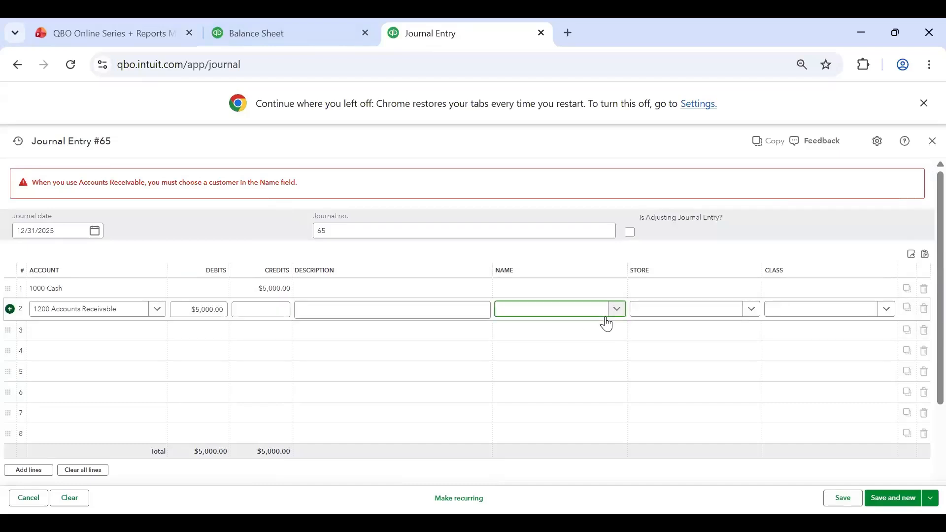
pyautogui.click(618, 310)
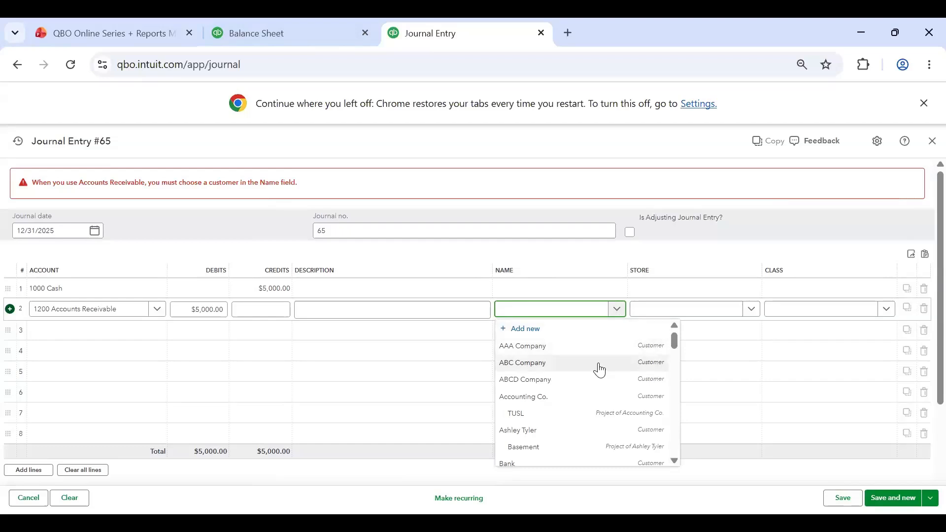
pyautogui.click(561, 348)
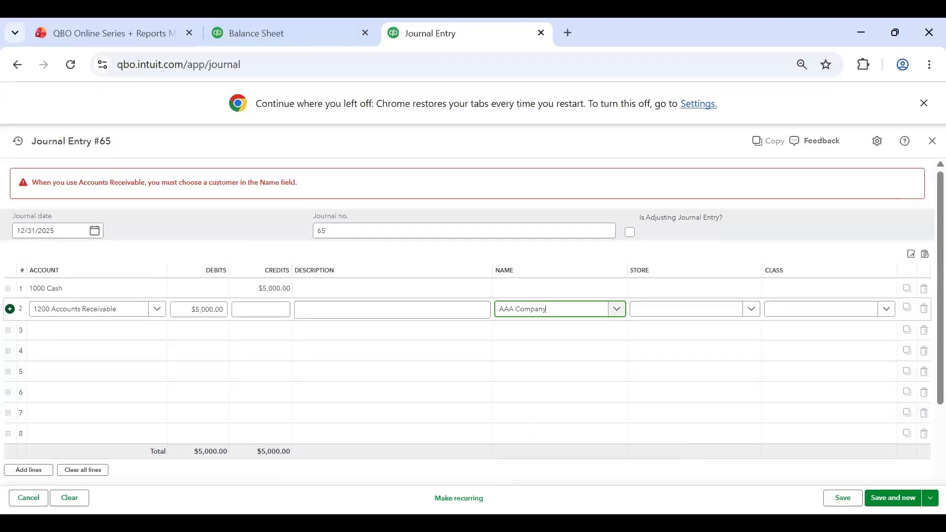
pyautogui.click(844, 499)
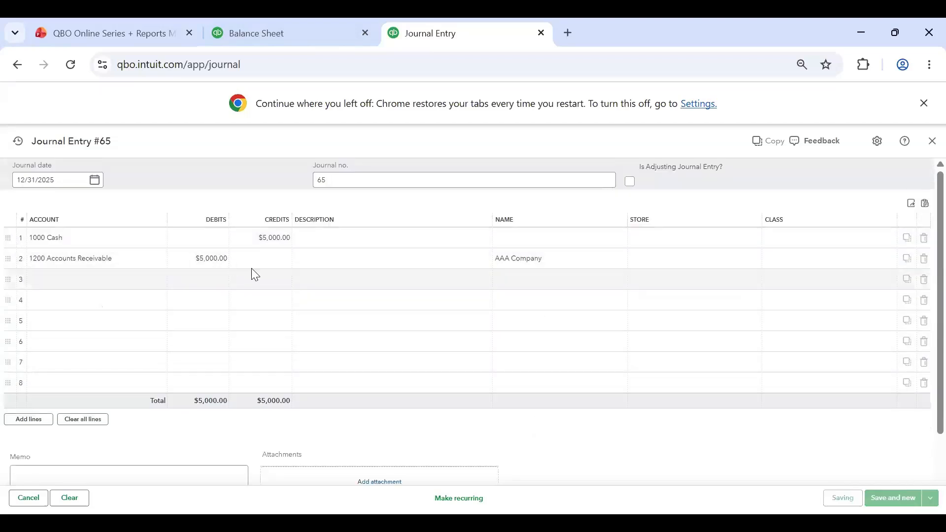
# Step: Return to the Balance Sheet report and refresh its data
pyautogui.hotkey('ctrl', 'shift', 'Tab')
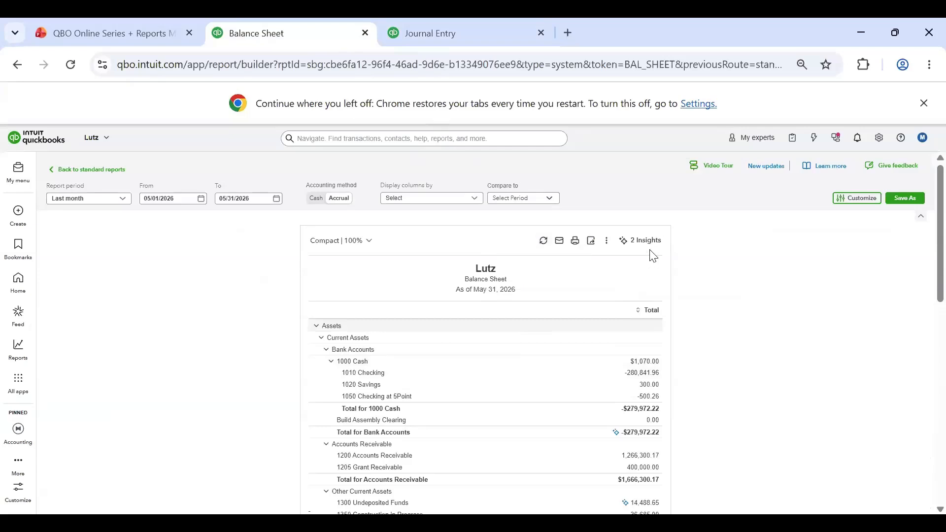
pyautogui.click(543, 245)
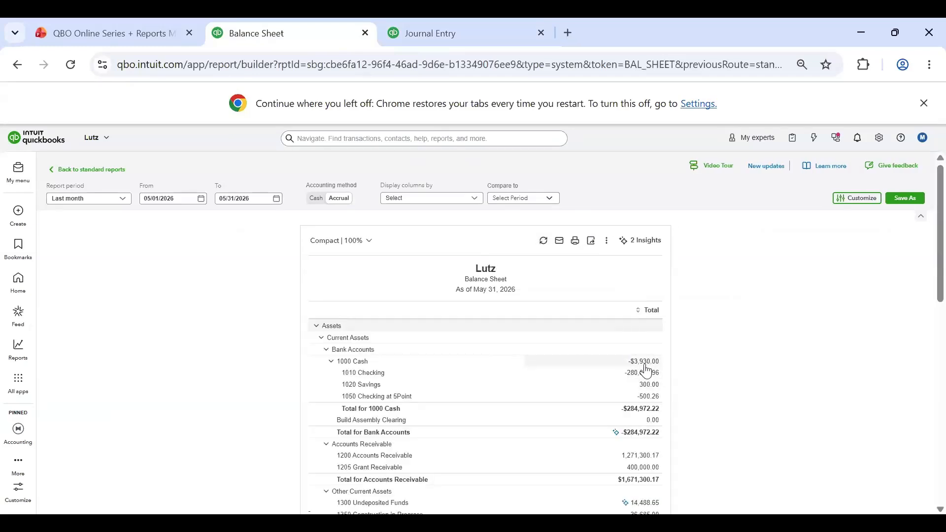
# Step: Open the email form for the Balance Sheet and review its recipient, subject, format and message fields
pyautogui.click(562, 247)
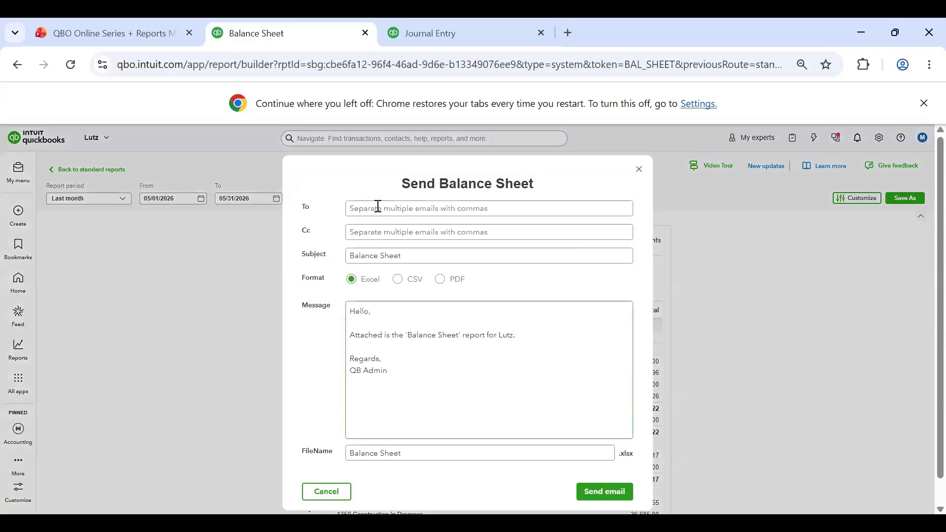
pyautogui.click(378, 207)
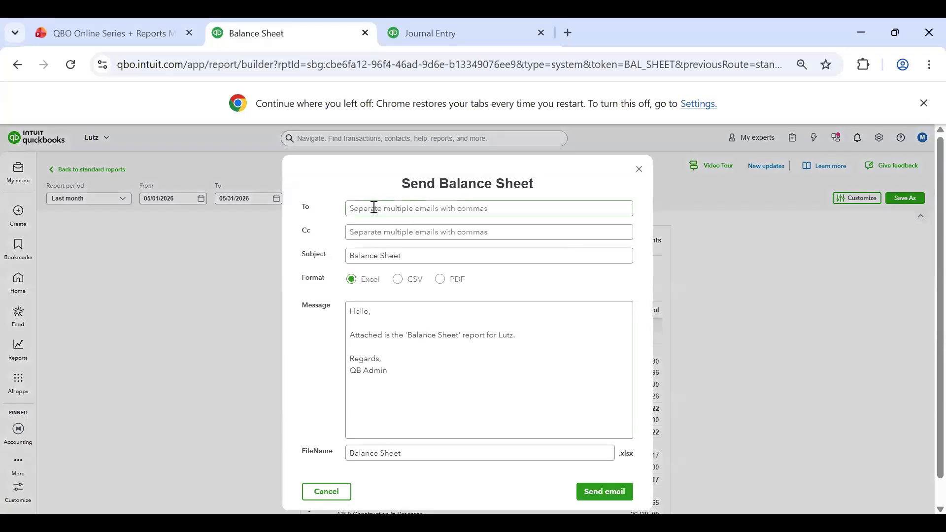
pyautogui.click(374, 233)
pyautogui.click(407, 258)
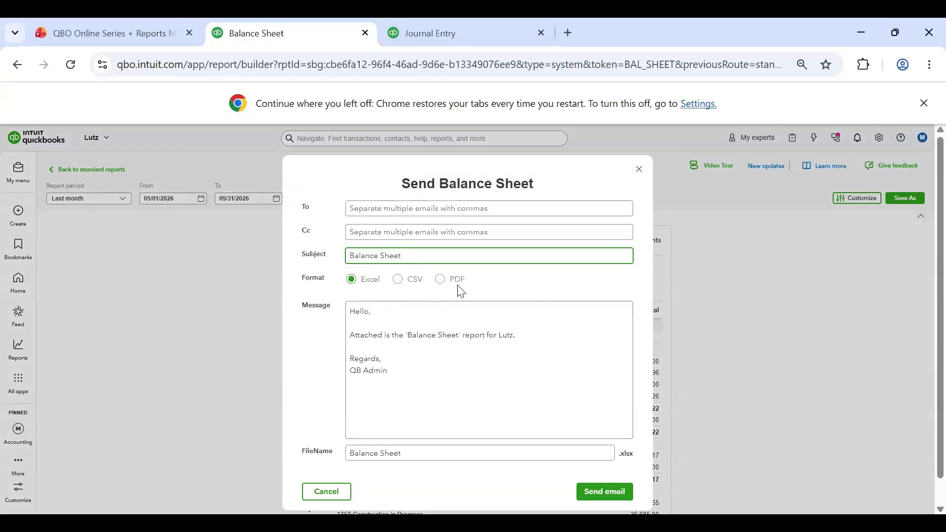
pyautogui.click(423, 387)
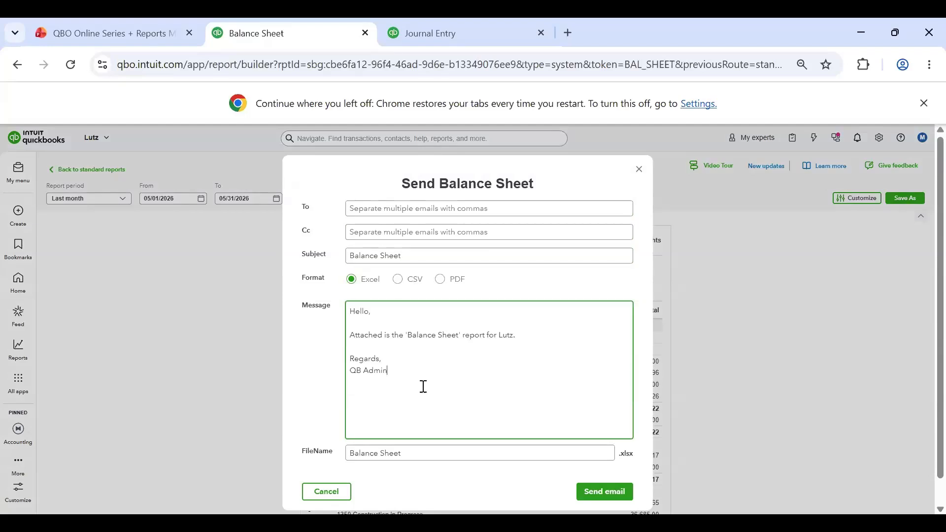
pyautogui.moveTo(397, 365); pyautogui.dragTo(393, 350)
pyautogui.click(416, 345)
pyautogui.moveTo(424, 378); pyautogui.dragTo(336, 312)
pyautogui.click(474, 372)
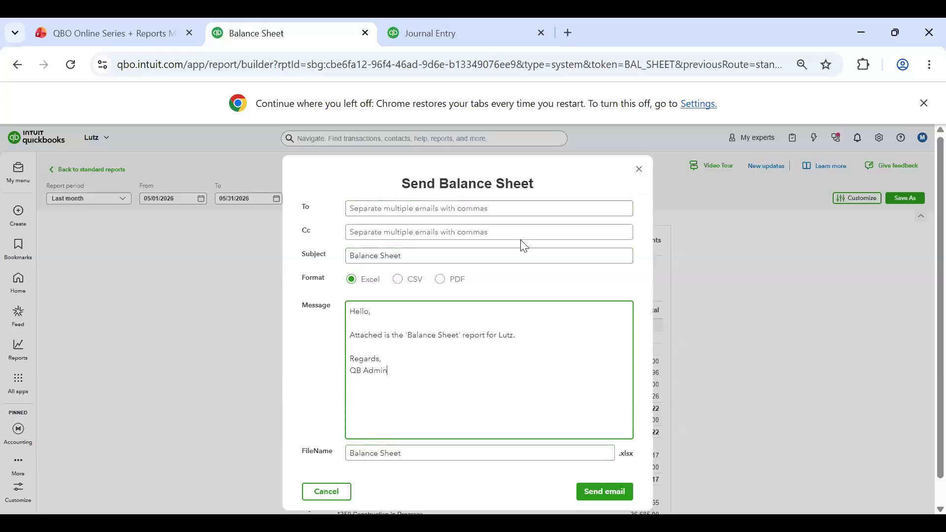
# Step: Close the email form, open the Balance Sheet's print or save as PDF preview and review its pages
pyautogui.click(639, 170)
pyautogui.click(574, 243)
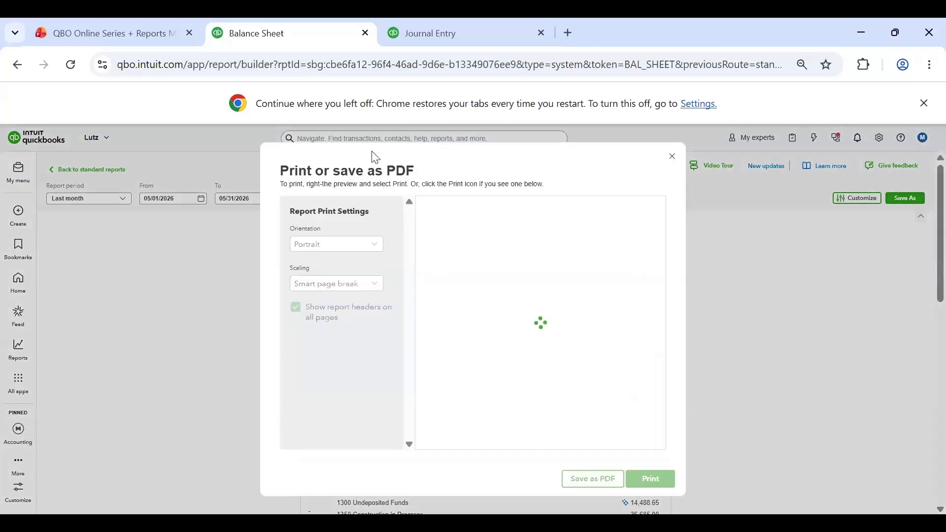
pyautogui.scroll(-15, 584, 340)
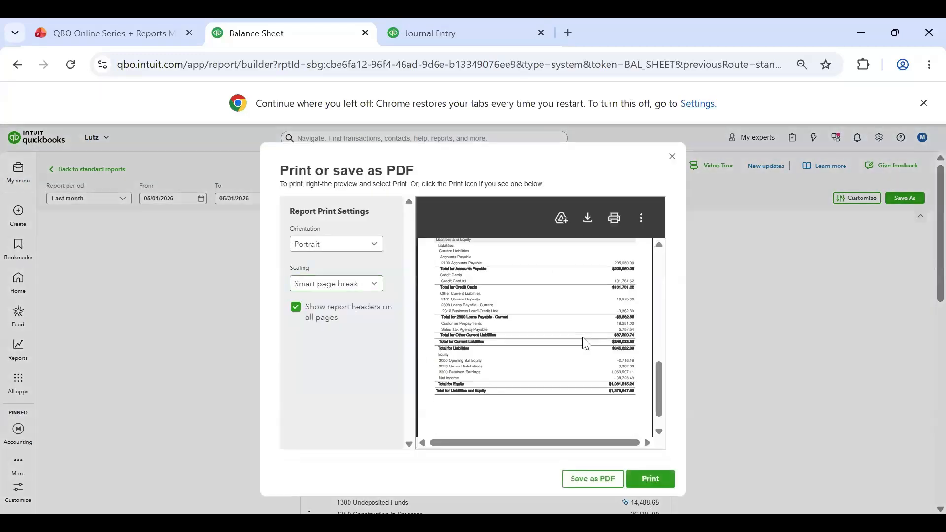
pyautogui.scroll(15, 586, 344)
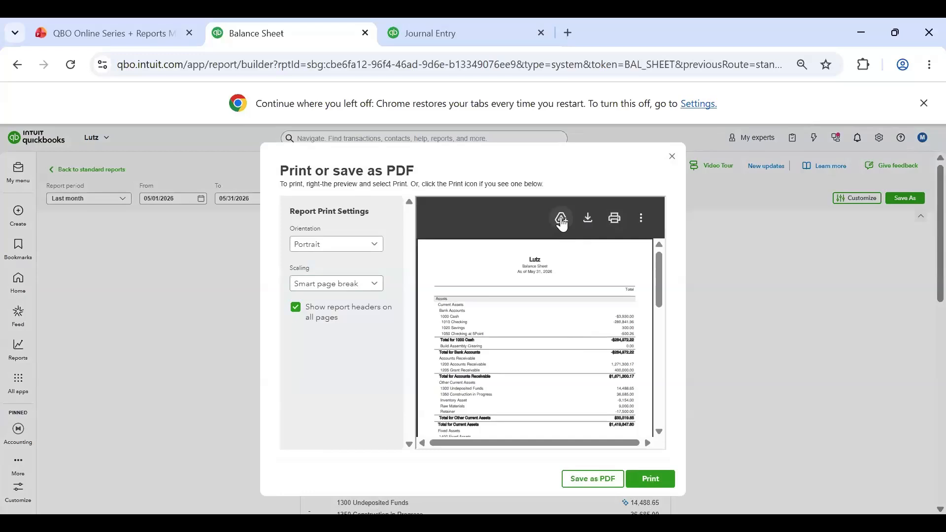
# Step: Preview the printout in Landscape orientation, check the scaling options, and close the preview without printing
pyautogui.click(369, 244)
pyautogui.click(331, 280)
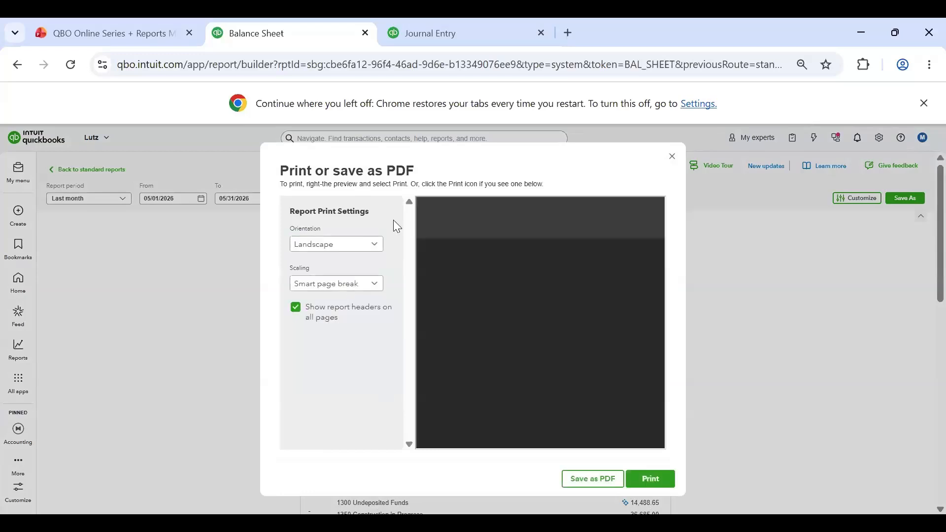
pyautogui.click(372, 284)
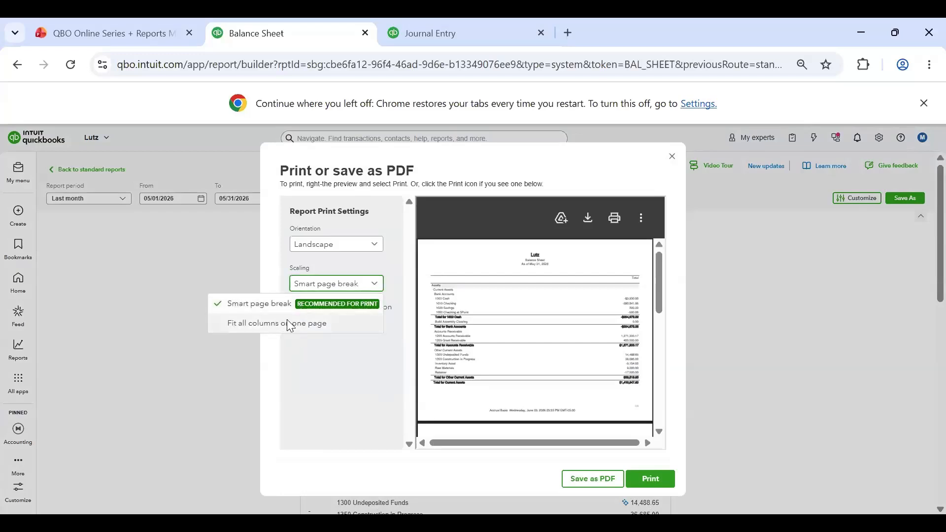
pyautogui.click(358, 378)
pyautogui.scroll(-7, 604, 288)
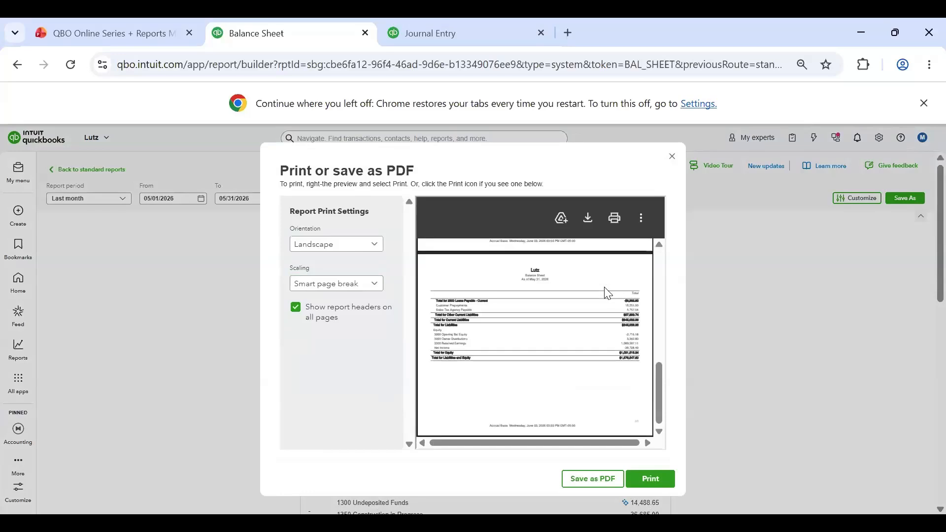
pyautogui.scroll(7, 576, 335)
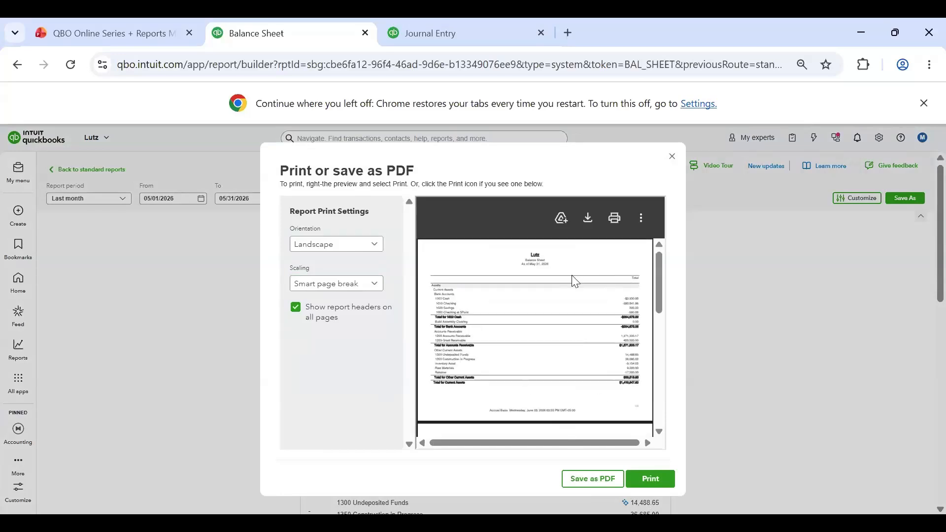
pyautogui.click(673, 156)
# Step: Review the file formats available for exporting the Balance Sheet
pyautogui.click(592, 244)
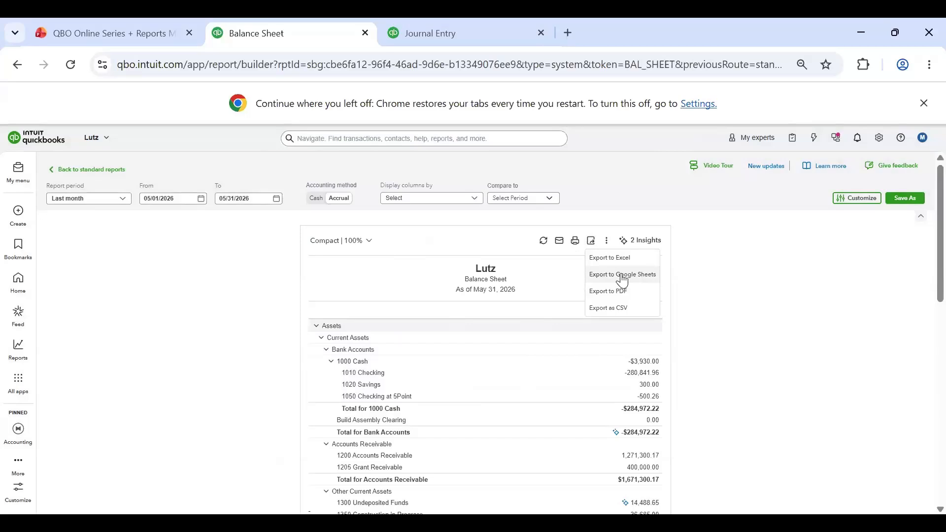
pyautogui.click(667, 317)
pyautogui.scroll(-5, 502, 273)
pyautogui.scroll(5, 501, 272)
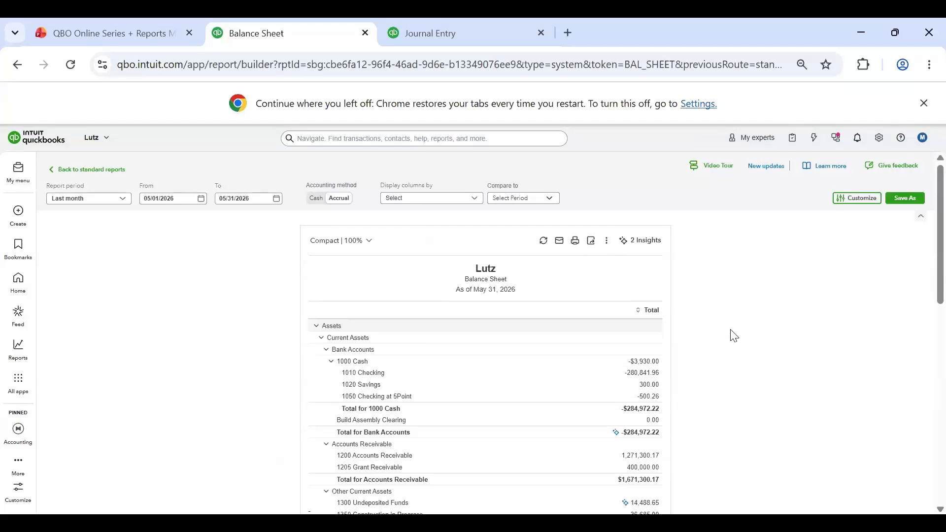
pyautogui.click(592, 248)
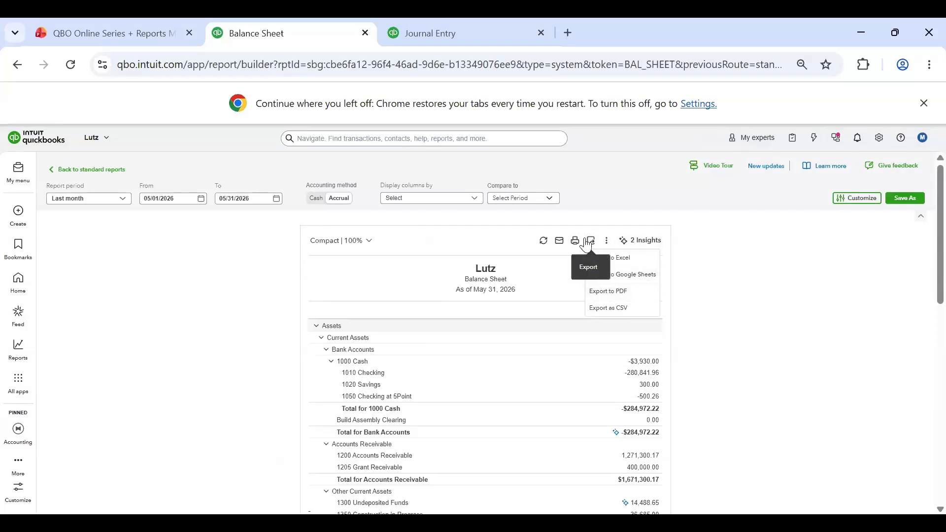
# Step: Review the report's additional options, including the switch to classic view, and dismiss them while staying on the modern view
pyautogui.click(608, 242)
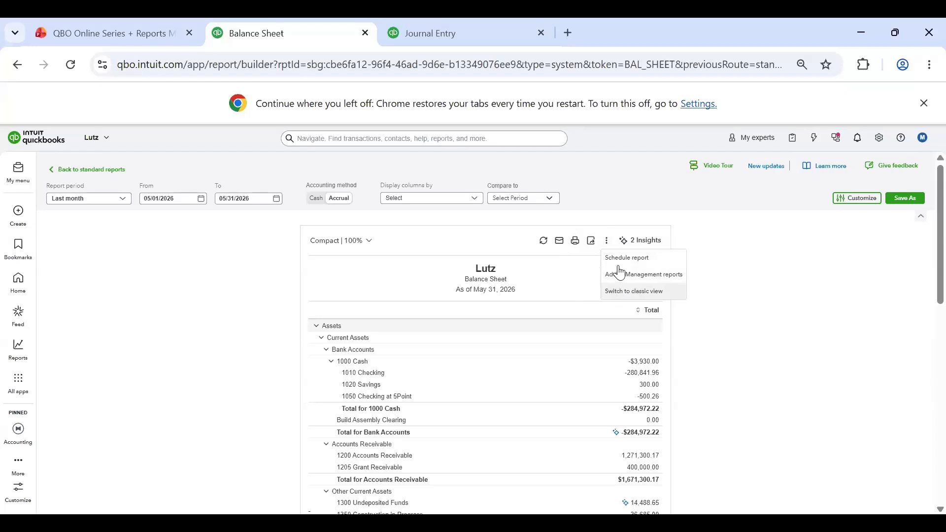
pyautogui.click(643, 295)
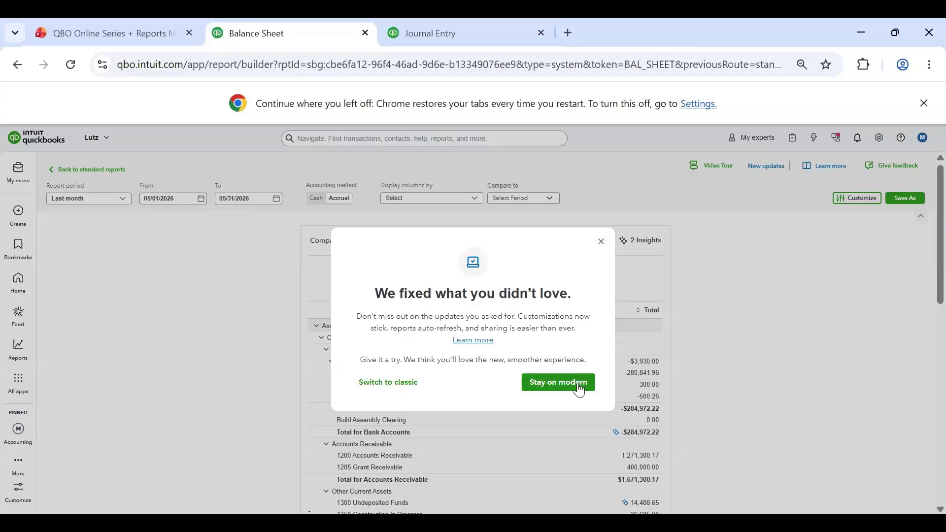
pyautogui.click(601, 242)
pyautogui.click(606, 243)
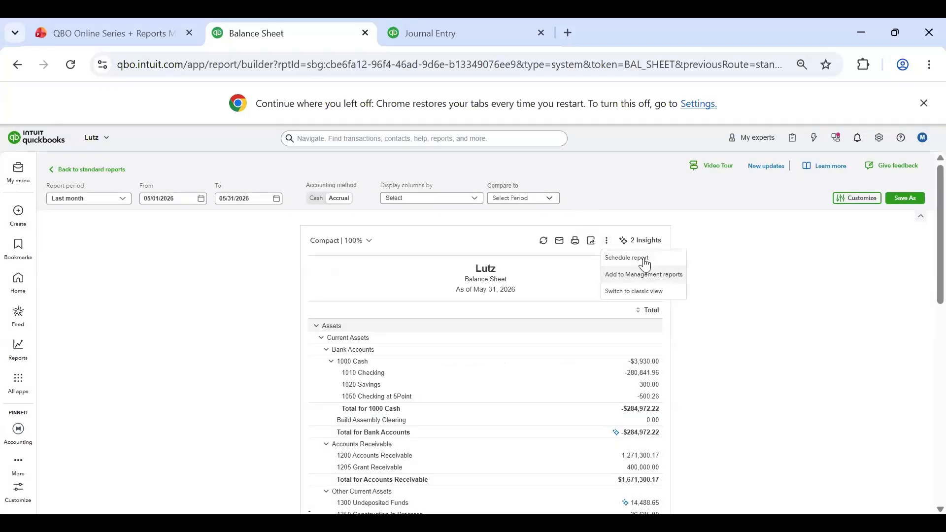
pyautogui.click(733, 251)
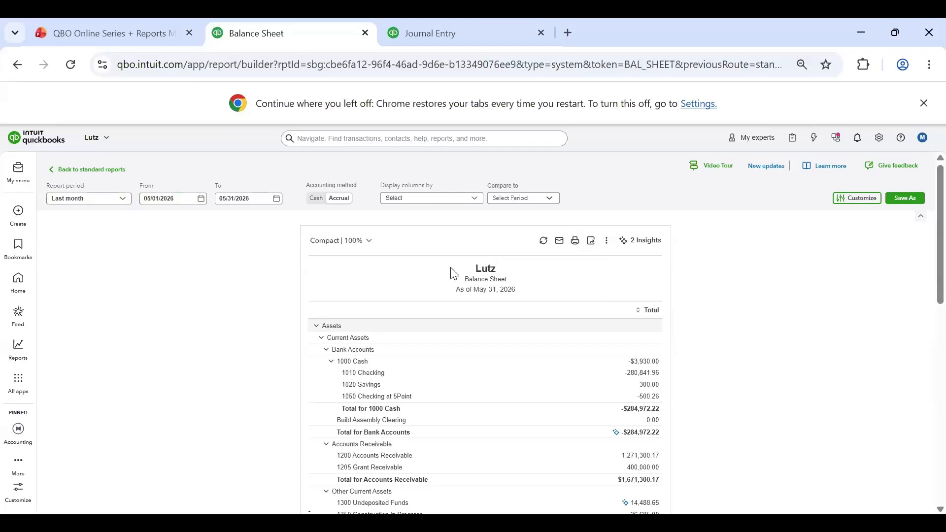
# Step: Look over the Balance Sheet and reselect Last month as its report period
pyautogui.scroll(-3, 486, 296)
pyautogui.scroll(3, 487, 298)
pyautogui.click(150, 197)
pyautogui.click(105, 199)
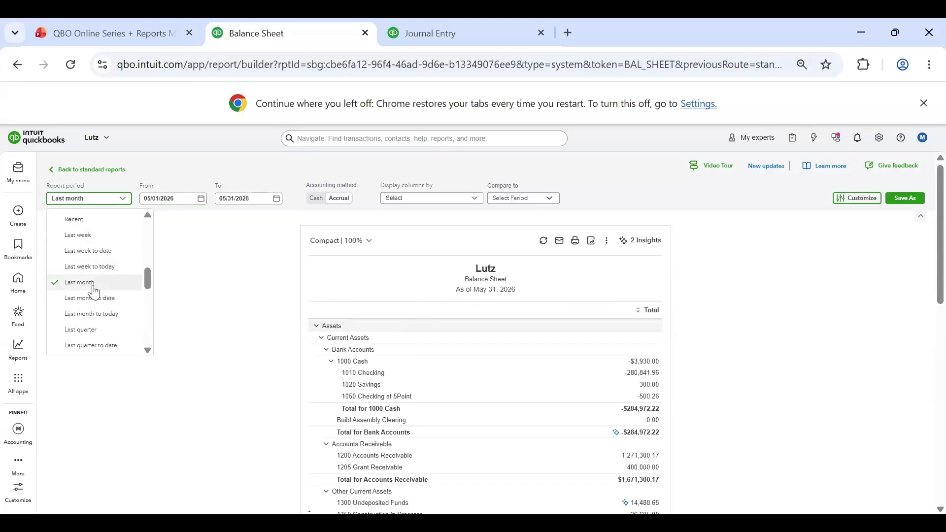
pyautogui.click(98, 289)
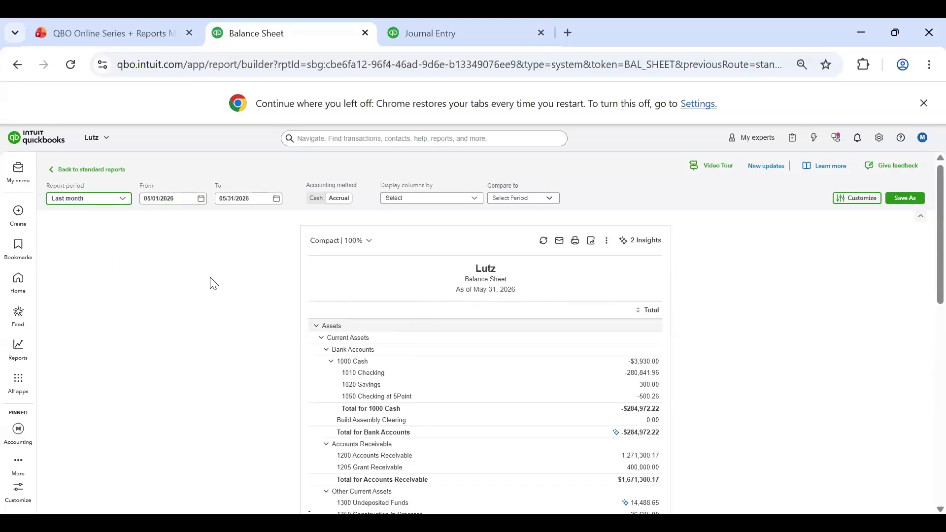
# Step: Display the Balance Sheet columns by Vendor and look through the report
pyautogui.click(445, 198)
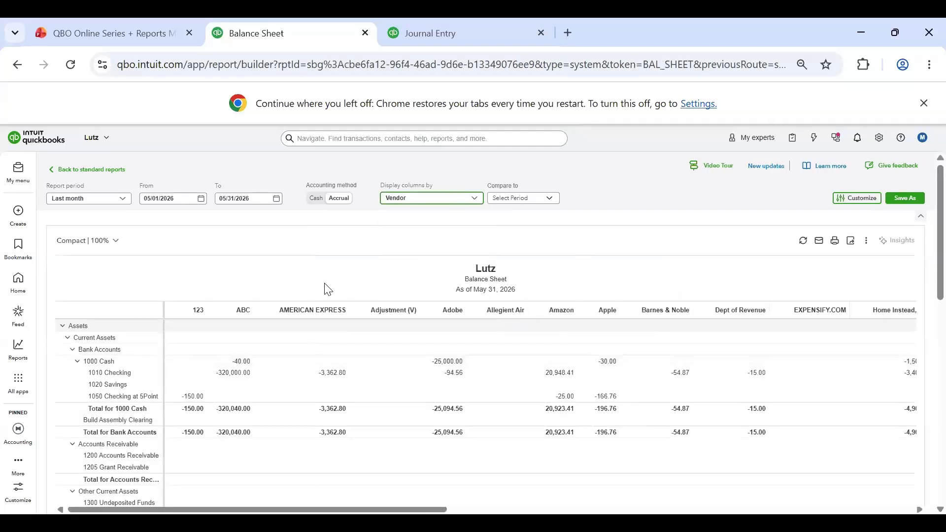
pyautogui.scroll(-5, 627, 413)
pyautogui.scroll(5, 382, 360)
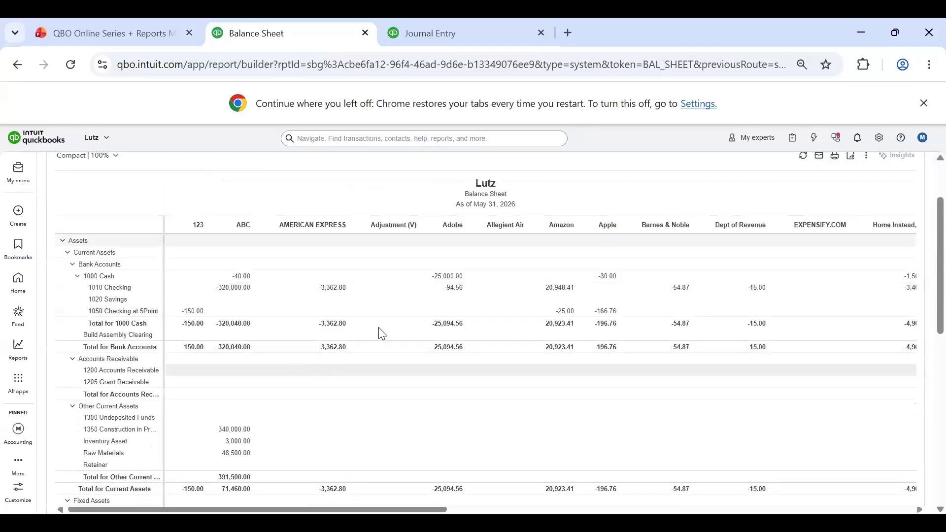
pyautogui.scroll(2, 395, 325)
# Step: Compare the Balance Sheet to the Previous Period (PP) with the $ change variance
pyautogui.click(525, 197)
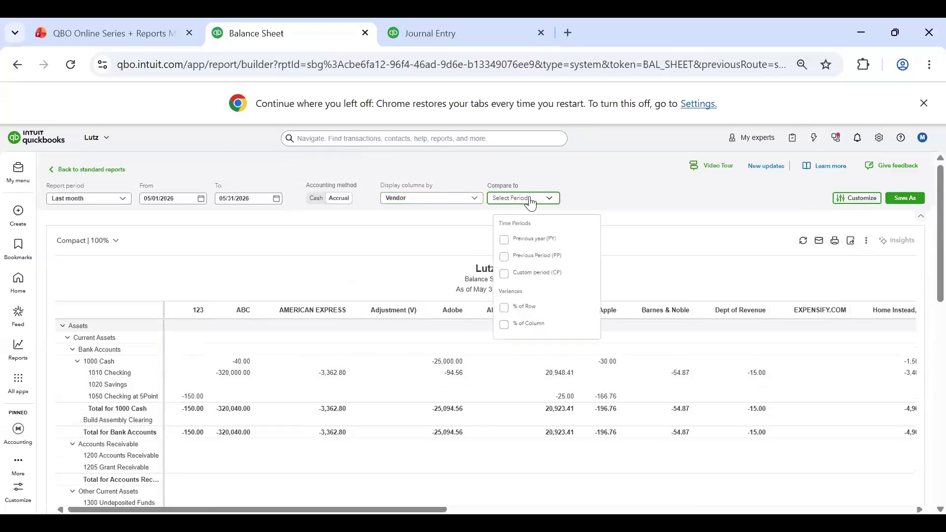
pyautogui.click(500, 255)
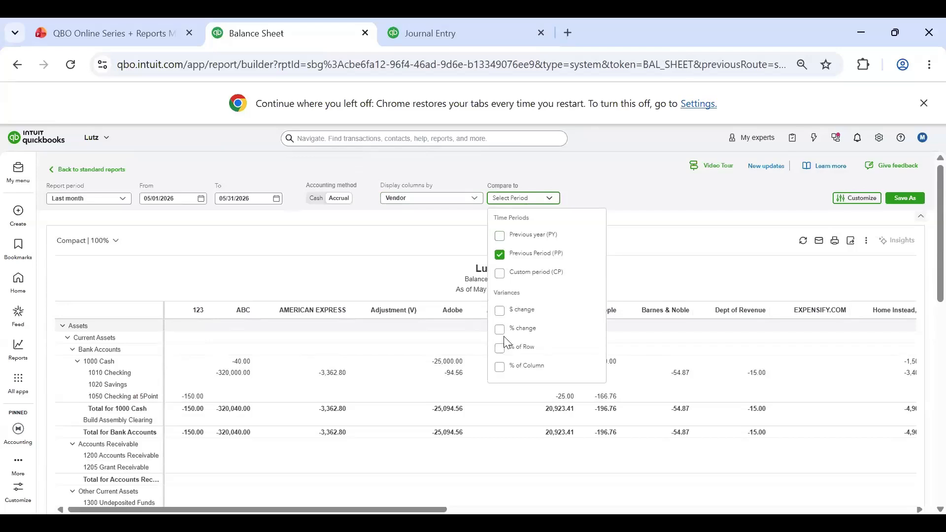
pyautogui.click(500, 310)
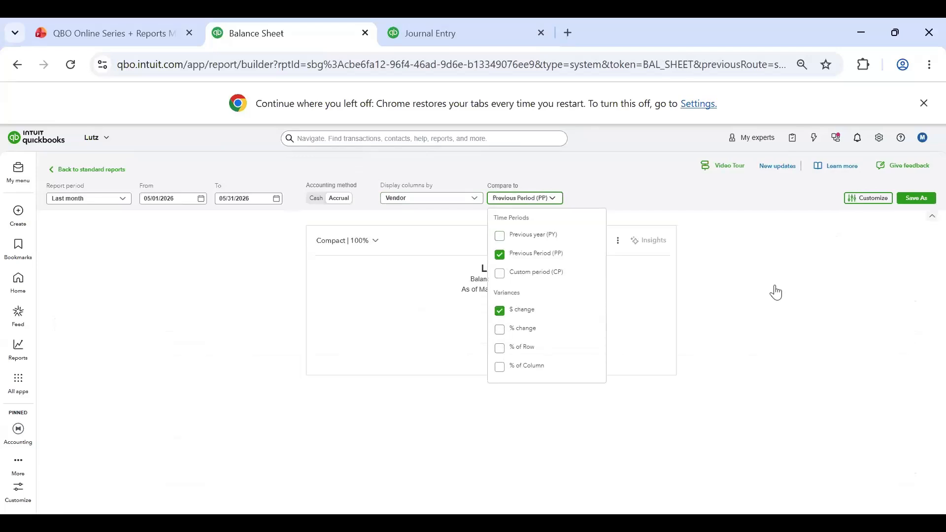
pyautogui.click(720, 262)
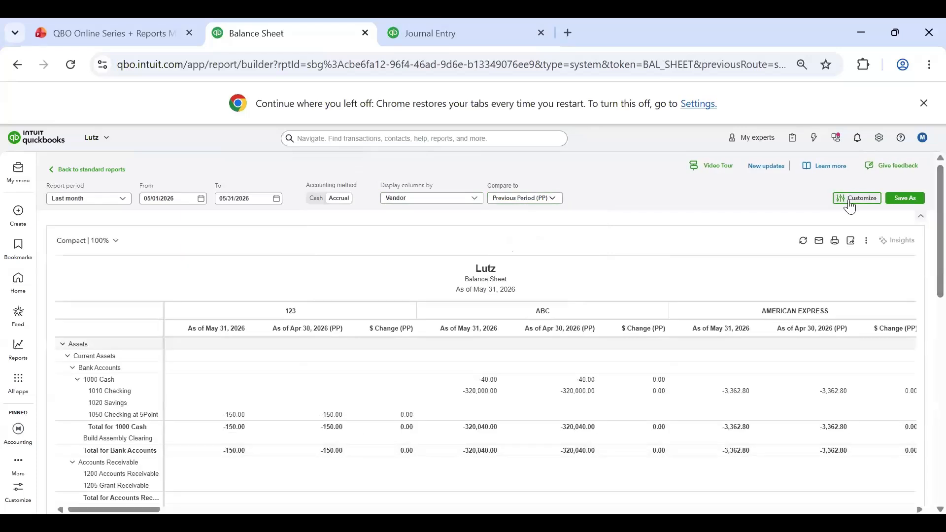
# Step: Customize the report data to show only non-zero rows and non-zero columns
pyautogui.click(834, 199)
pyautogui.scroll(-2, 823, 370)
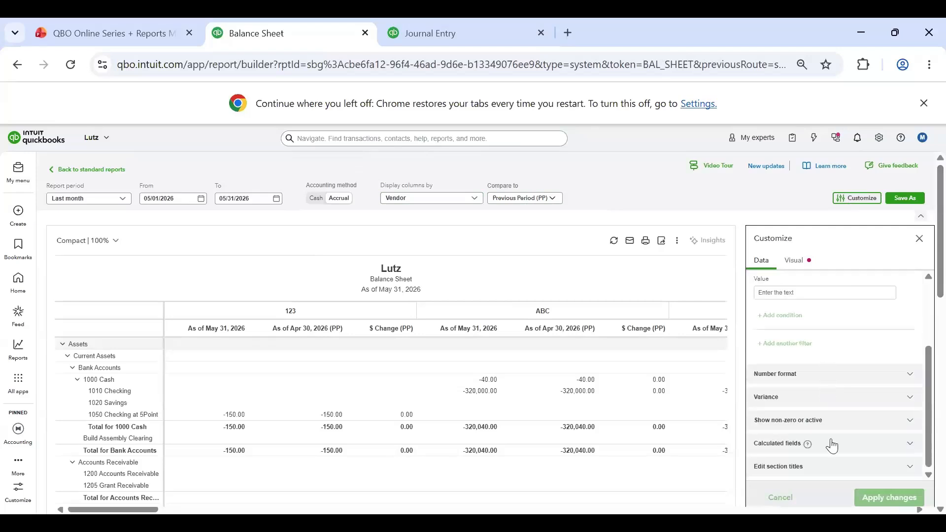
pyautogui.click(840, 421)
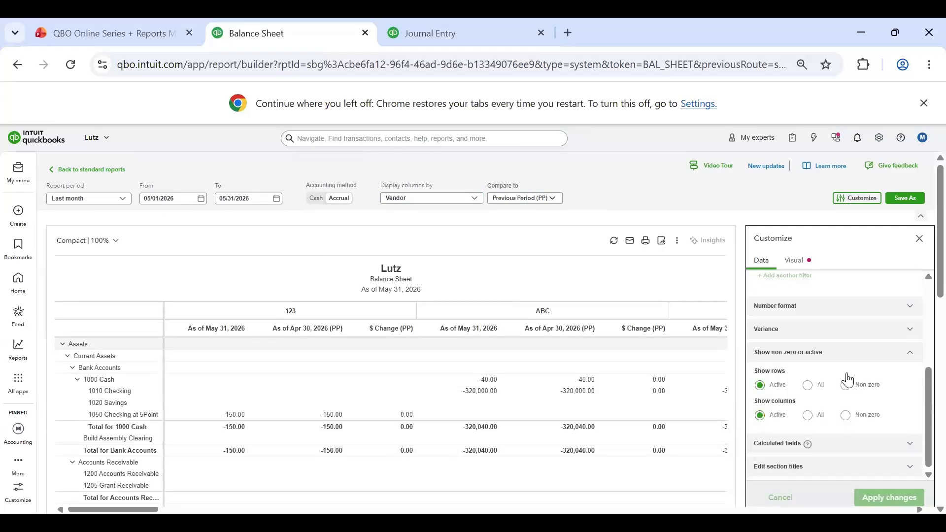
pyautogui.click(847, 385)
pyautogui.click(846, 415)
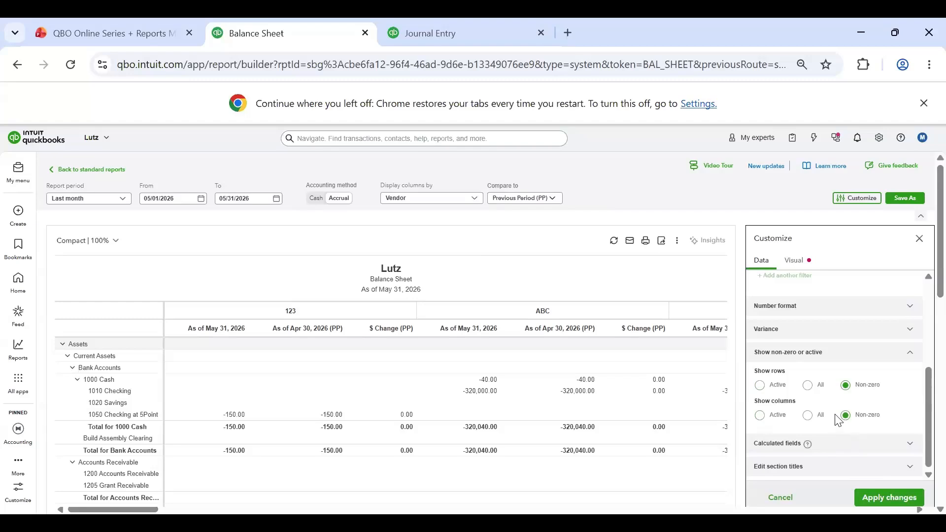
# Step: Filter the report by Class equal to Lincoln Office, Main and Omaha Office, and apply the customization changes
pyautogui.scroll(3, 840, 420)
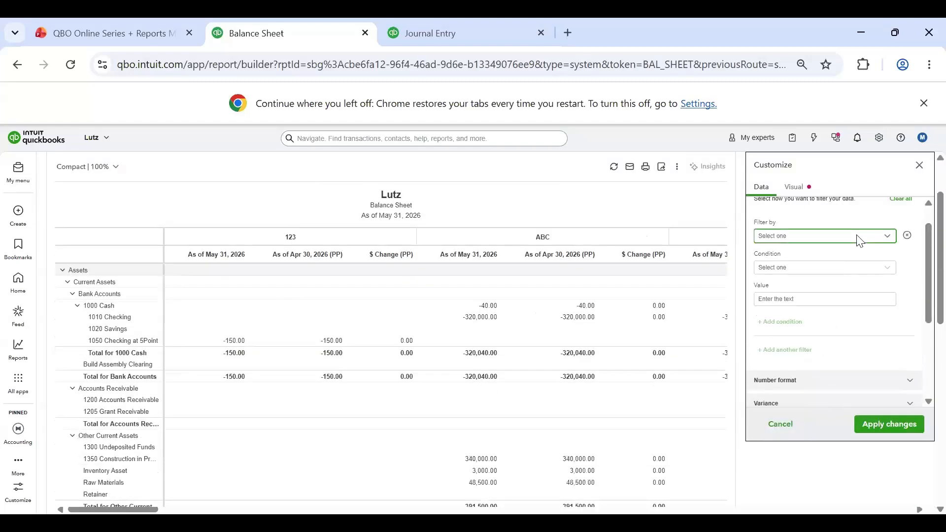
pyautogui.click(860, 241)
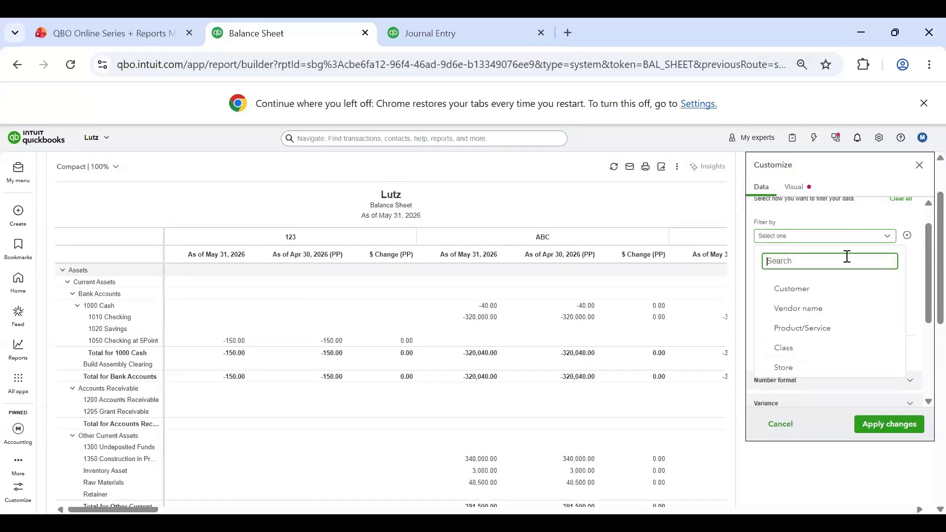
pyautogui.click(822, 330)
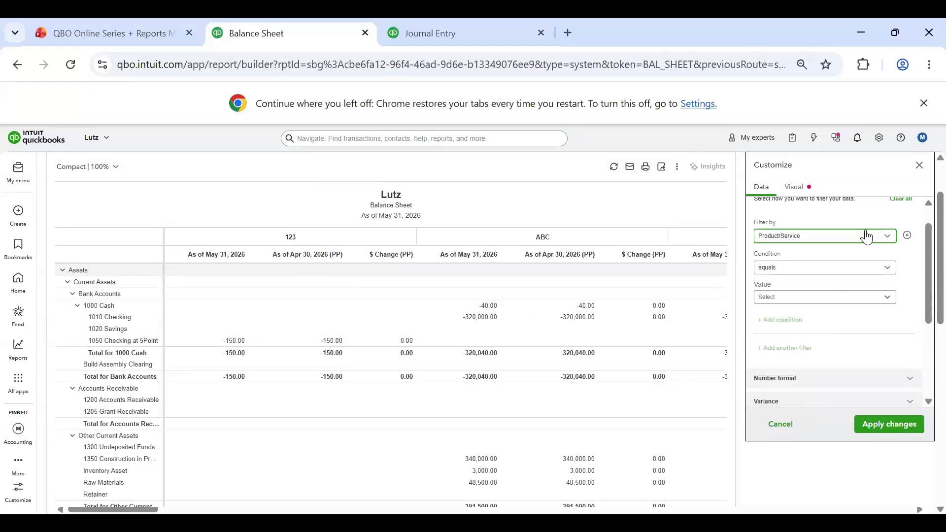
pyautogui.click(868, 237)
pyautogui.click(833, 345)
pyautogui.click(826, 299)
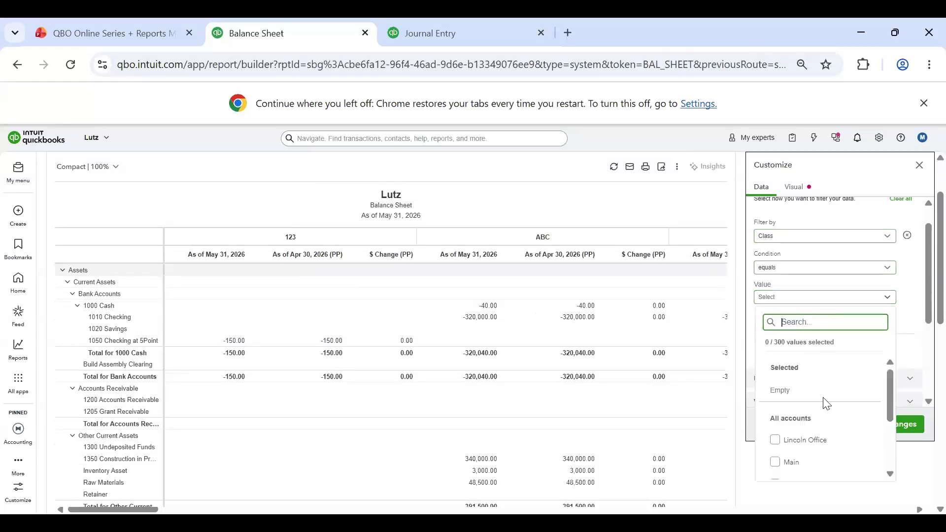
pyautogui.scroll(-2, 820, 417)
pyautogui.scroll(1, 819, 417)
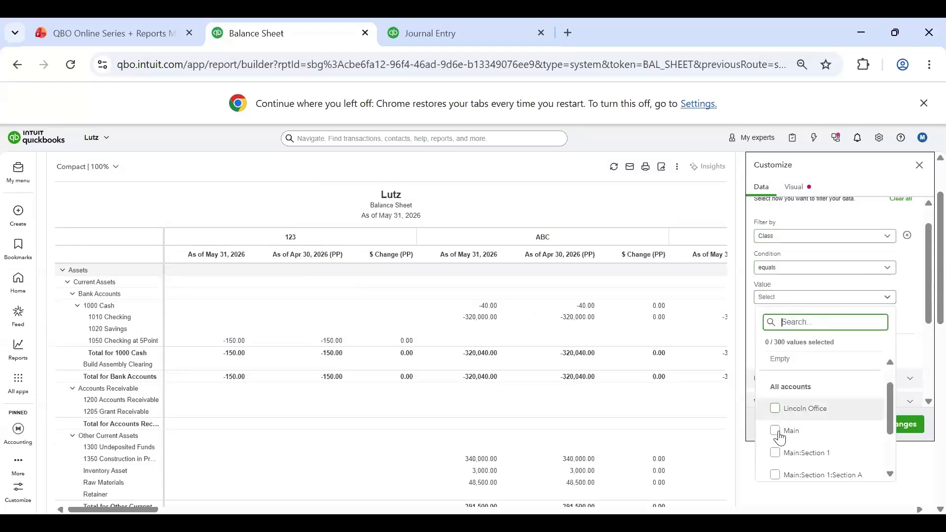
pyautogui.click(780, 436)
pyautogui.scroll(-2, 781, 444)
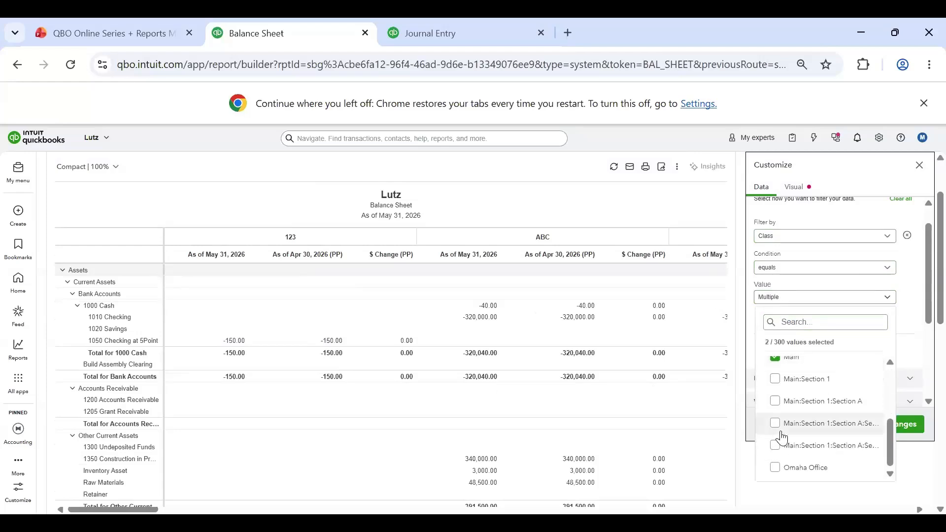
pyautogui.click(776, 468)
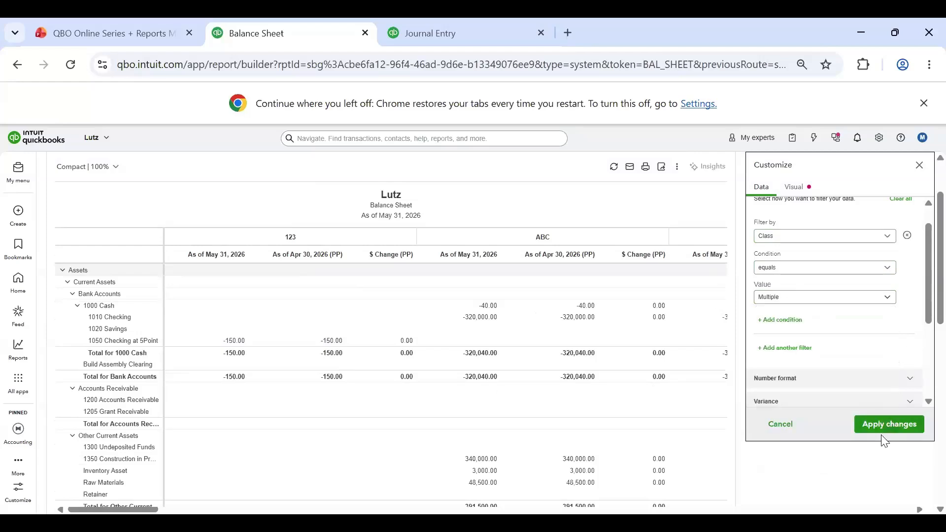
pyautogui.click(883, 433)
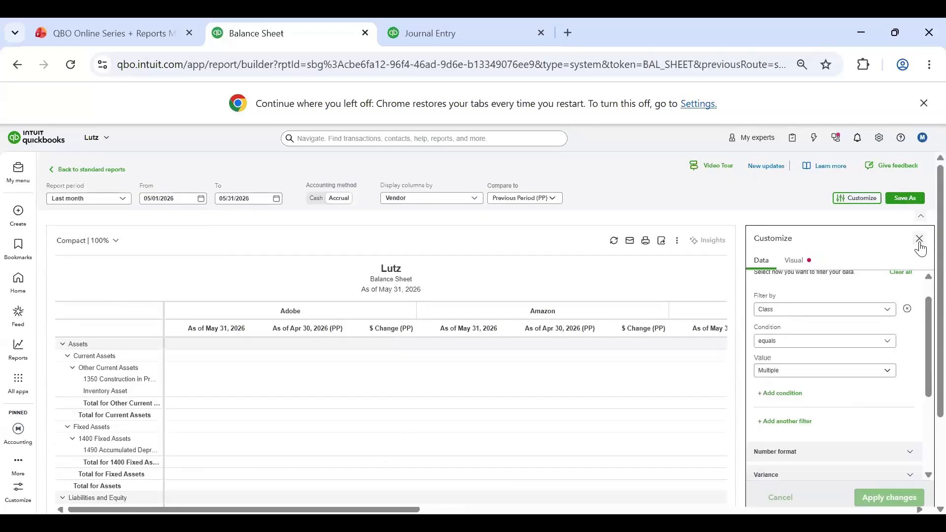
# Step: Close the customization settings and examine the filtered Balance Sheet from its header to the equity section
pyautogui.click(920, 242)
pyautogui.scroll(-3, 355, 323)
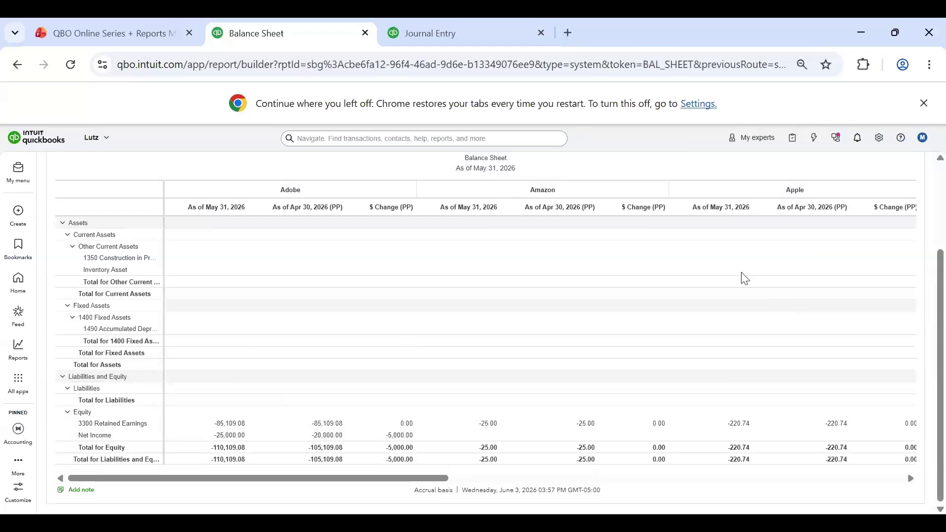
pyautogui.scroll(3, 396, 406)
pyautogui.scroll(-3, 254, 398)
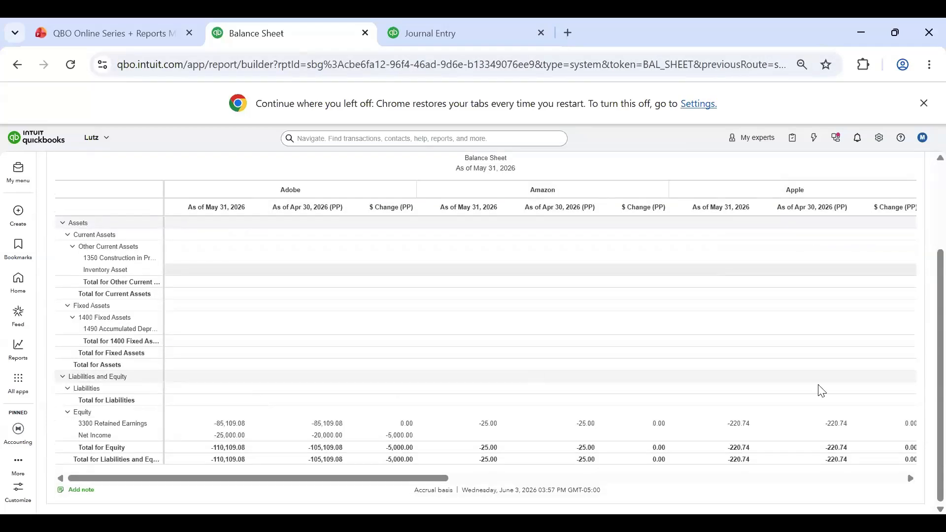
# Step: Give the Balance Sheet a light blue banded row color, apply it, and close the customization settings to review the report
pyautogui.scroll(3, 705, 380)
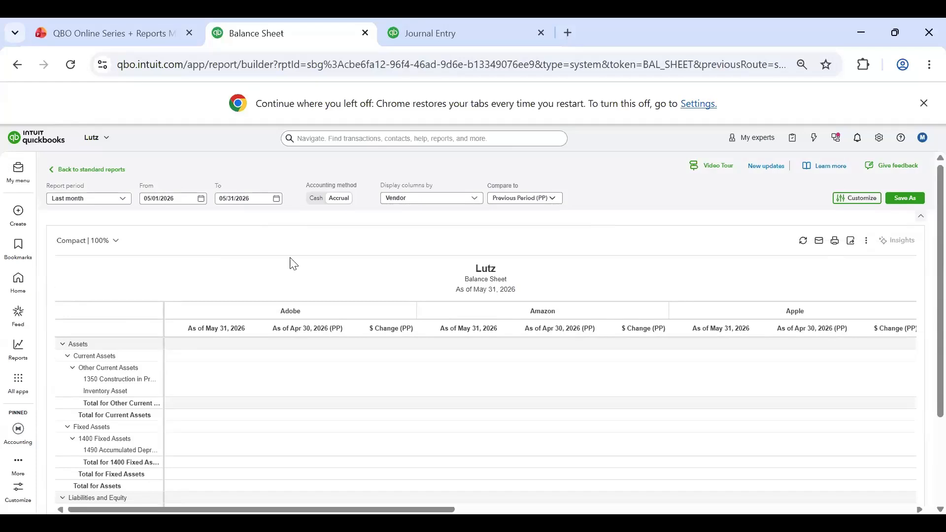
pyautogui.scroll(-3, 292, 264)
pyautogui.scroll(5, 647, 302)
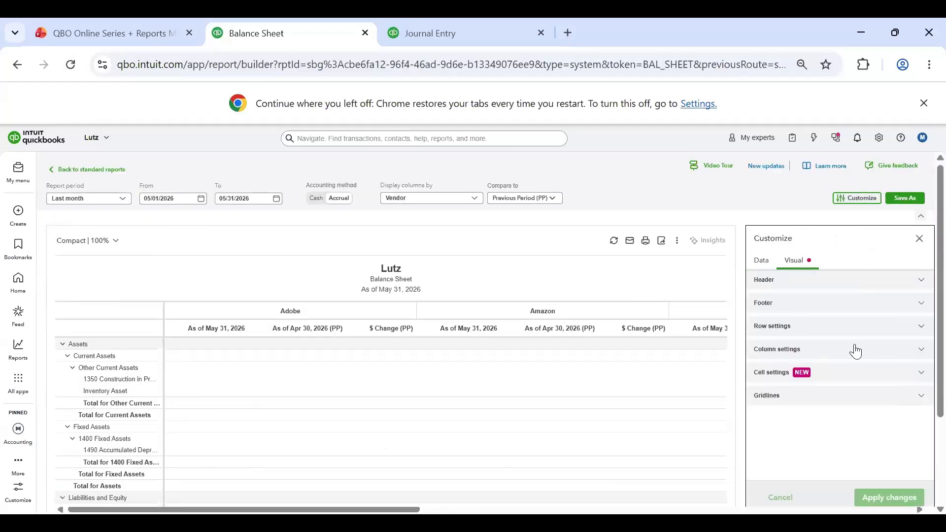
pyautogui.click(921, 328)
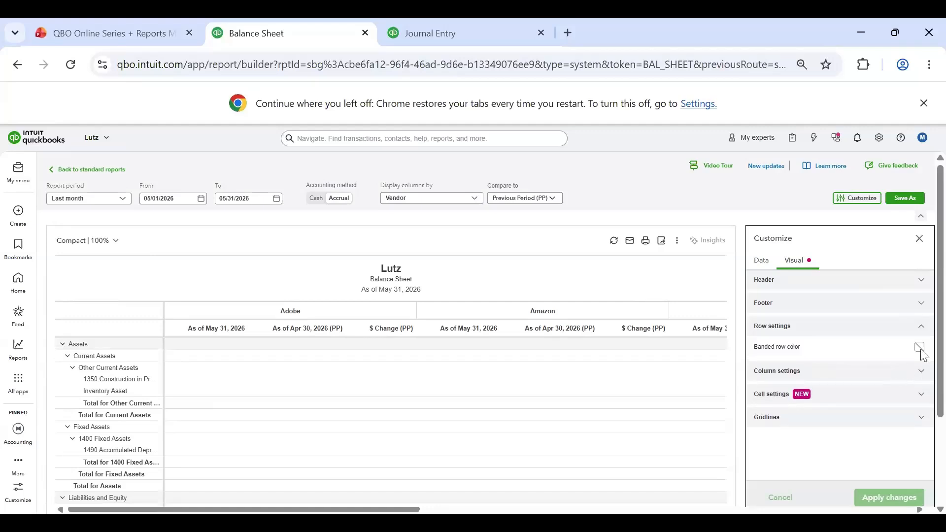
pyautogui.click(920, 347)
pyautogui.click(890, 506)
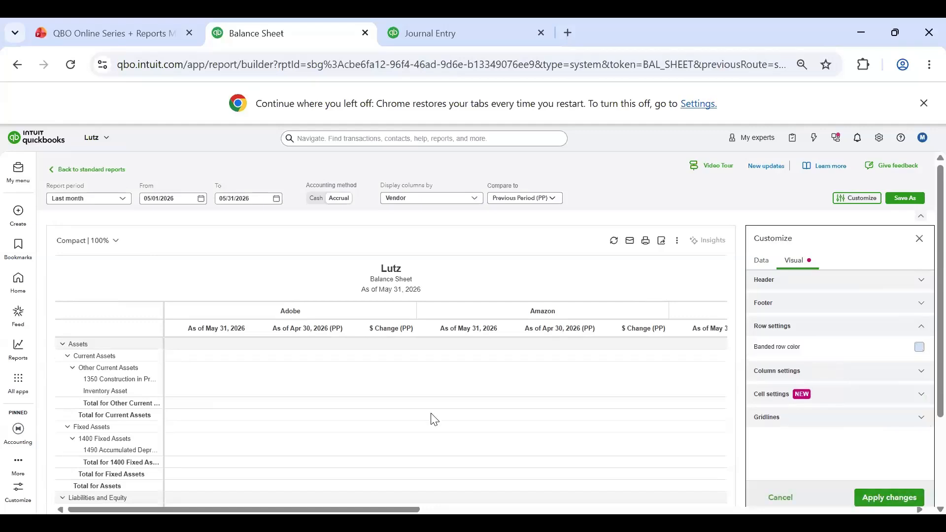
pyautogui.click(920, 240)
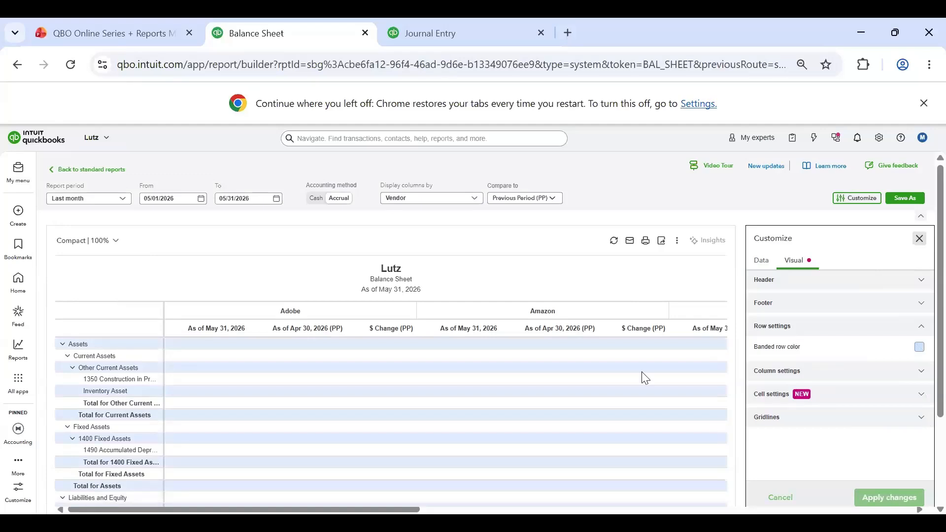
pyautogui.scroll(-3, 490, 313)
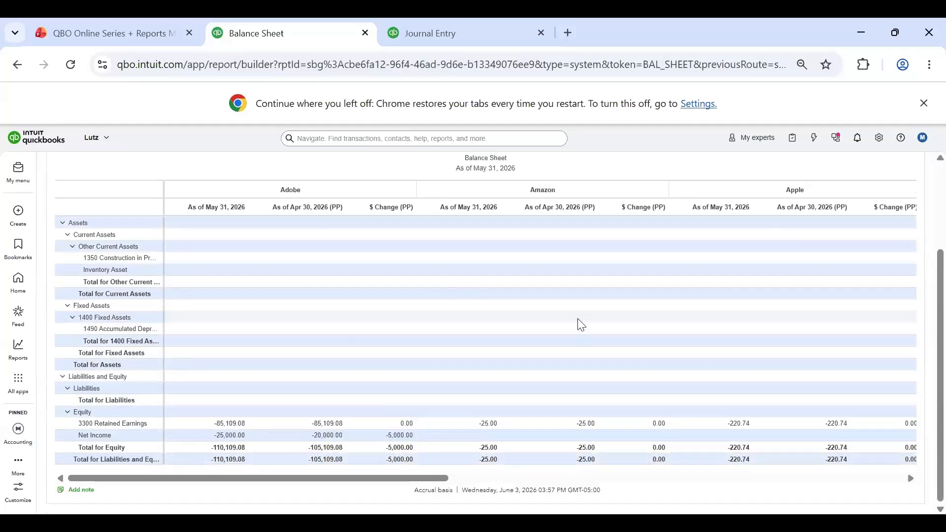
pyautogui.scroll(3, 579, 323)
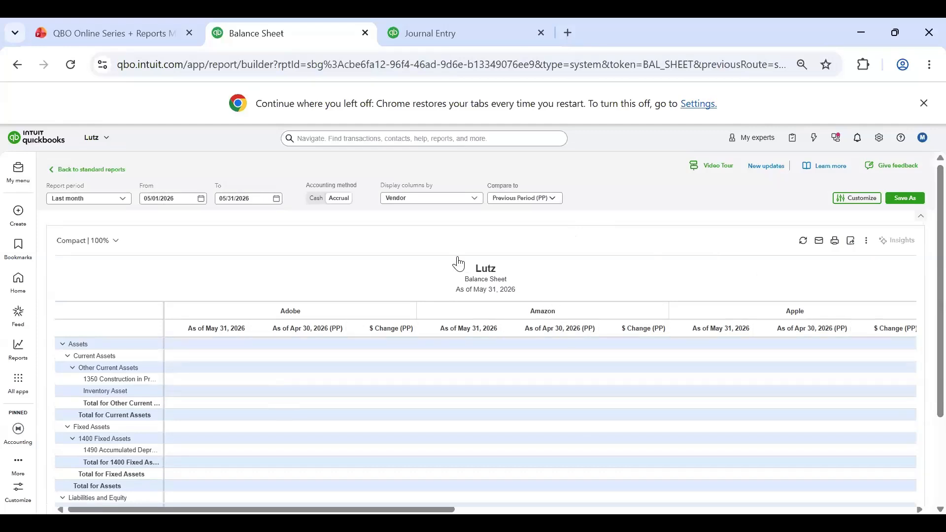
# Step: Save the customized report as a new report named "Balance Sheet - by vendor by class", shared with None
pyautogui.click(900, 197)
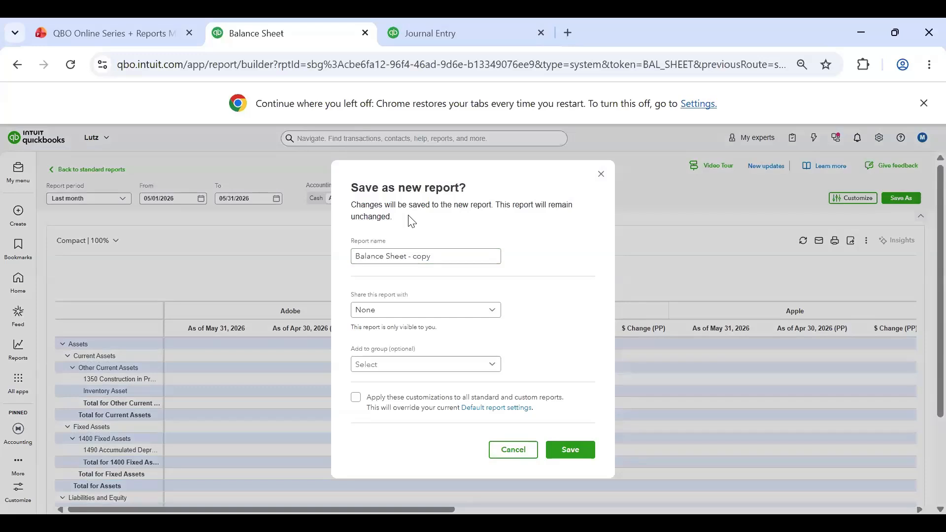
pyautogui.click(451, 259)
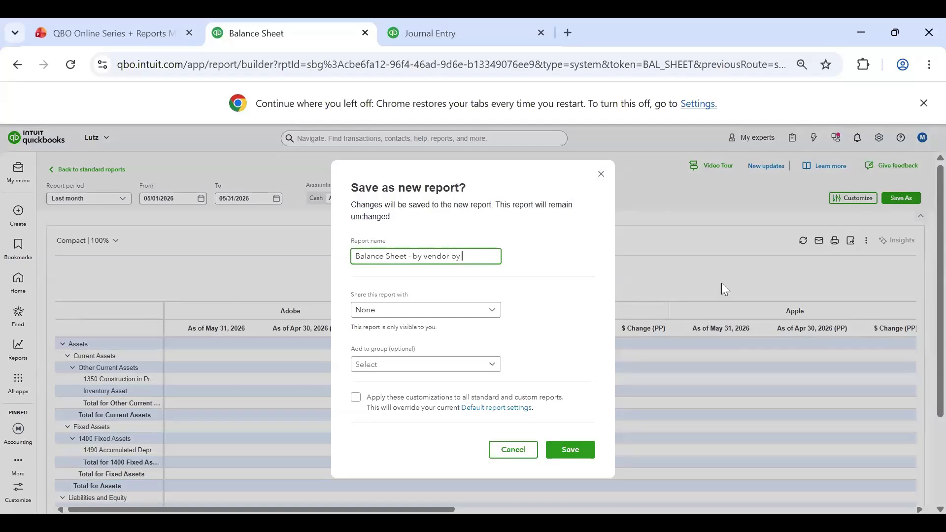
pyautogui.write('ss')
pyautogui.click(501, 269)
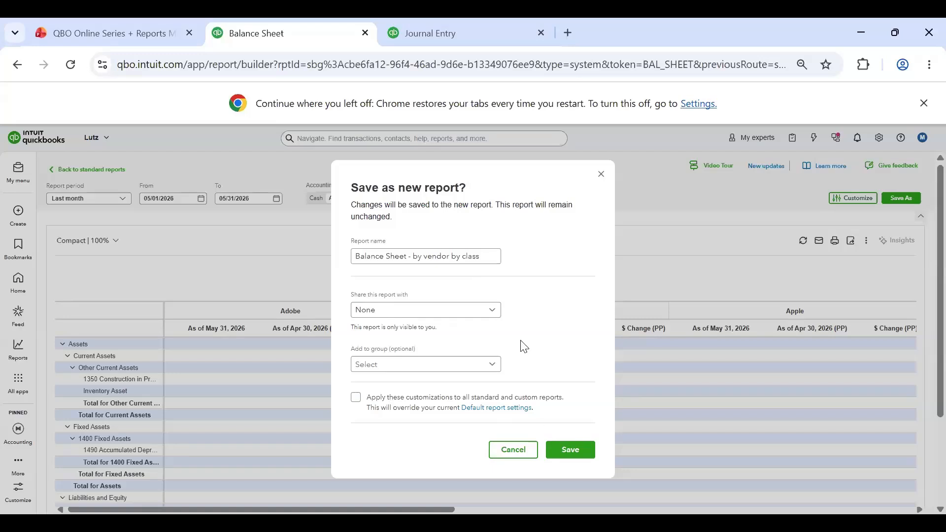
pyautogui.click(437, 312)
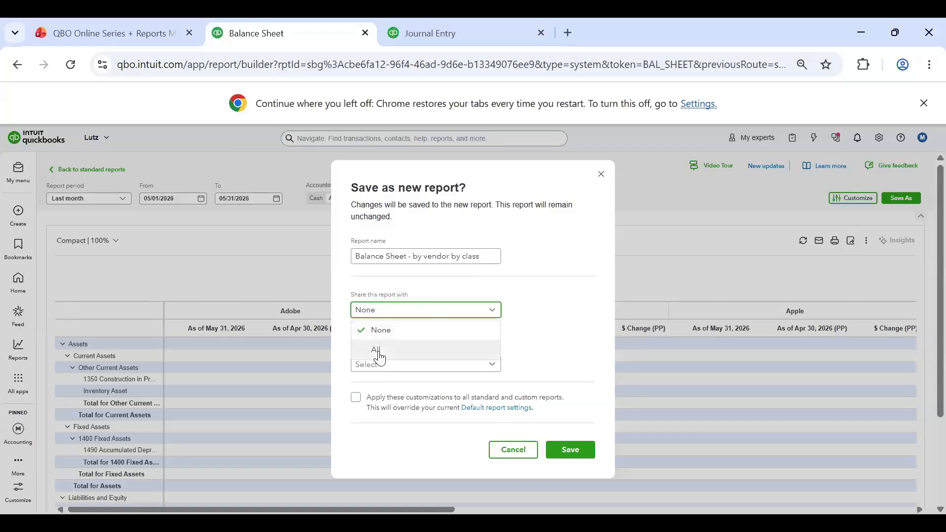
pyautogui.click(548, 318)
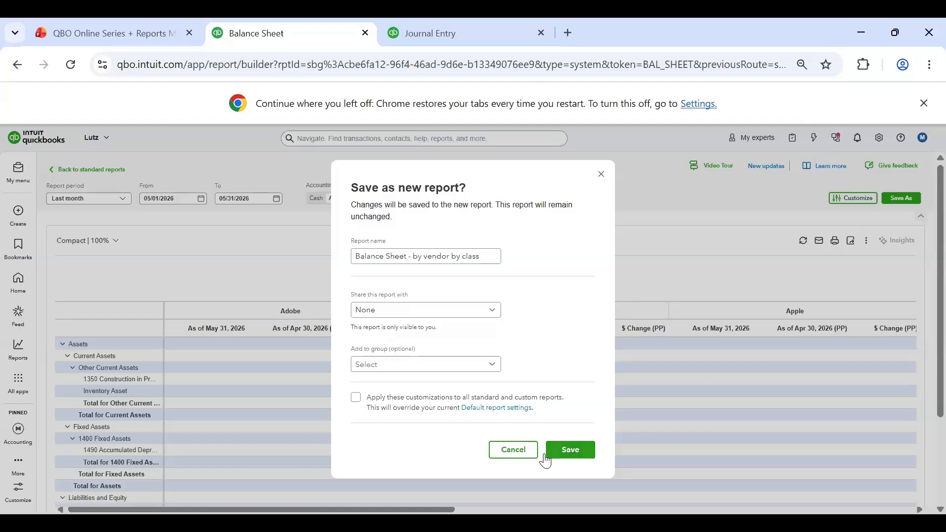
pyautogui.click(560, 451)
pyautogui.click(569, 447)
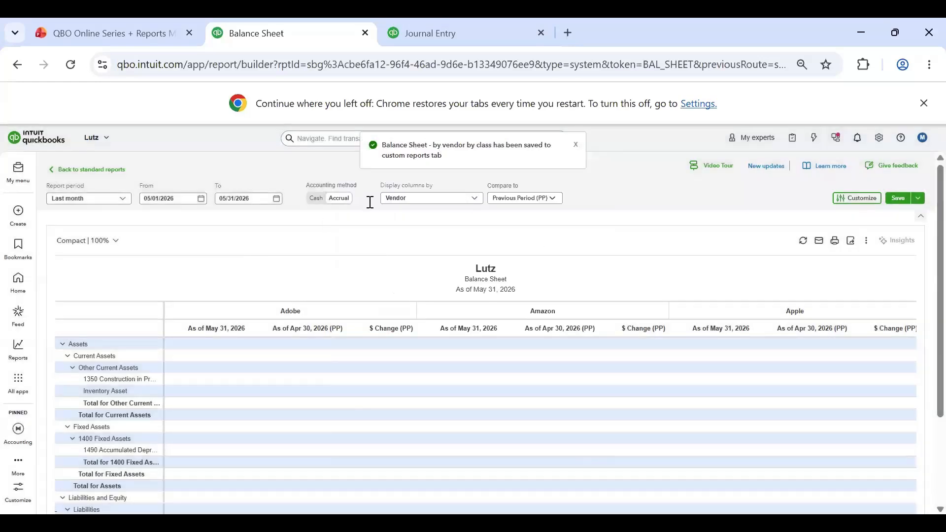
# Step: Return to the standard reports and reopen the favorite Balance Sheet to check its default layout from bank accounts to liabilities
pyautogui.click(83, 169)
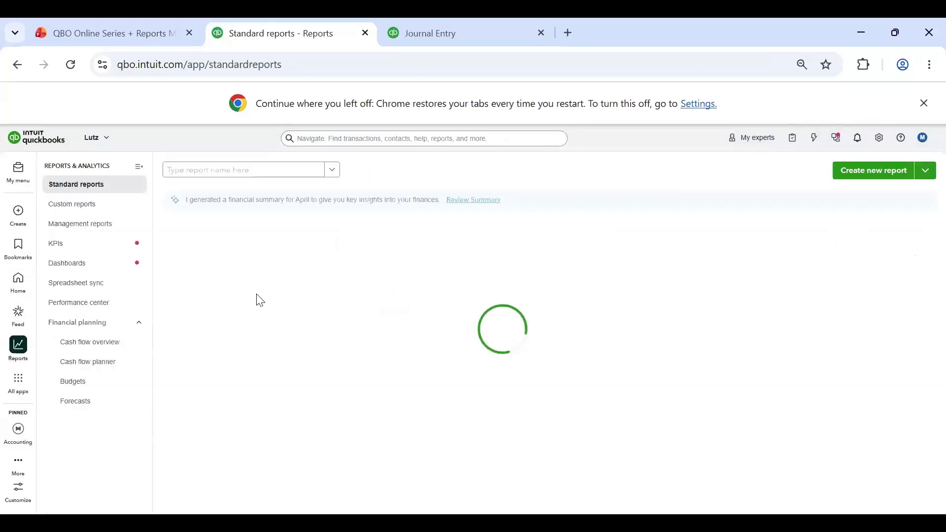
pyautogui.click(210, 284)
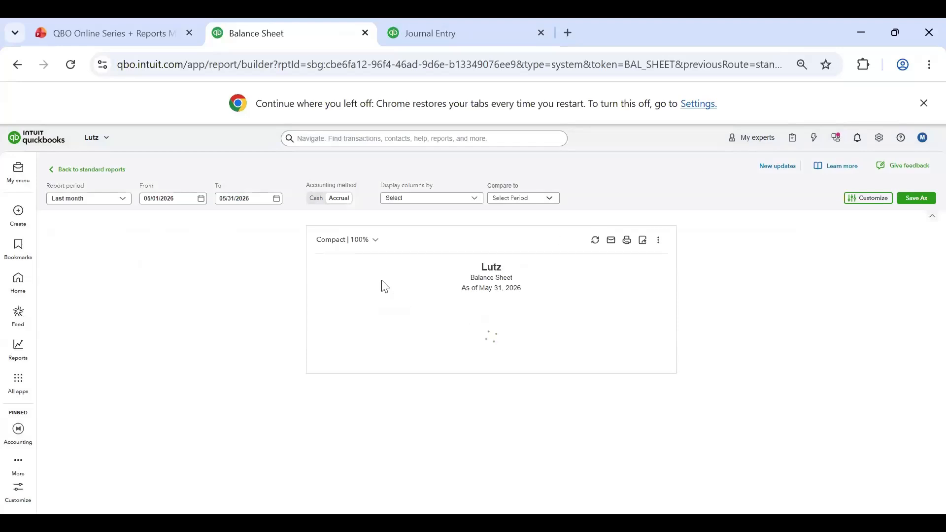
pyautogui.scroll(-4, 647, 351)
pyautogui.scroll(-2, 440, 324)
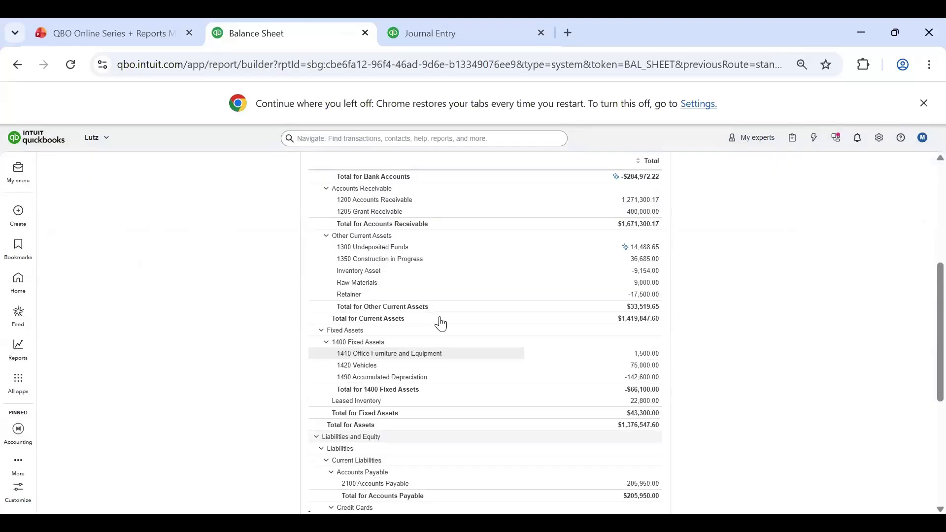
pyautogui.scroll(6, 476, 316)
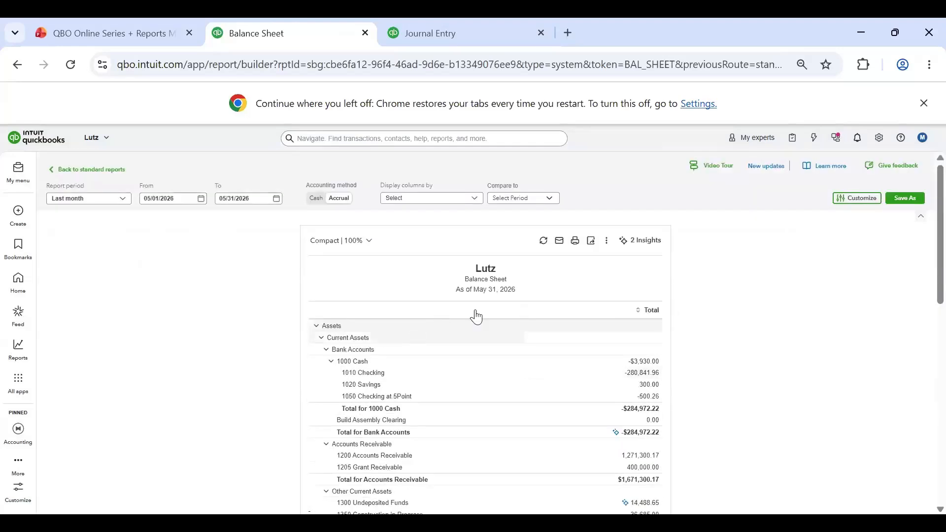
# Step: Examine the date ranges in the custom reports list and open "Balance Sheet - by vendor by class" for editing
pyautogui.click(90, 170)
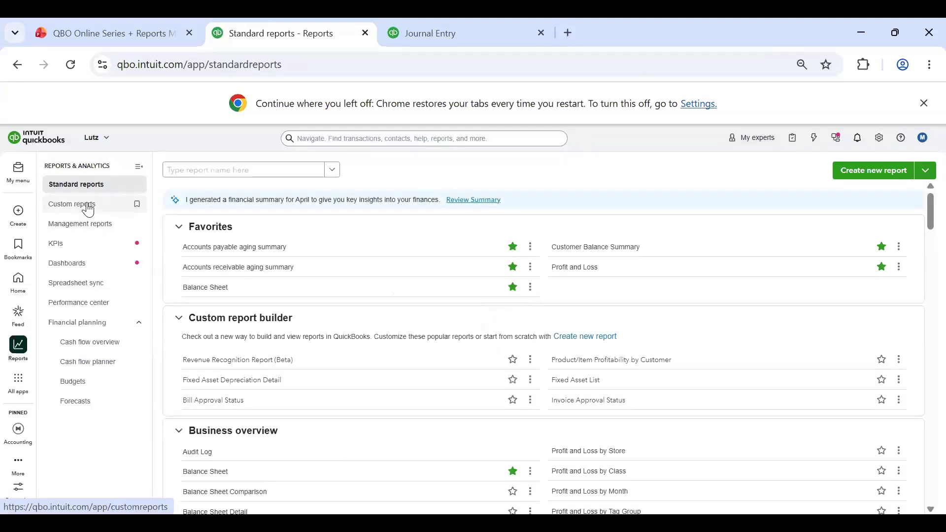
pyautogui.click(88, 209)
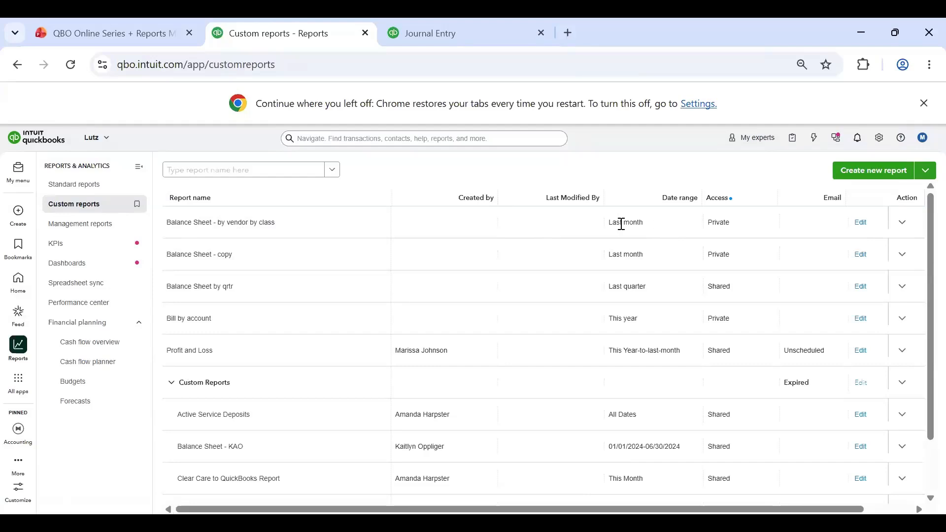
pyautogui.moveTo(623, 225); pyautogui.dragTo(639, 225)
pyautogui.moveTo(631, 291); pyautogui.dragTo(635, 320)
pyautogui.moveTo(643, 255); pyautogui.dragTo(652, 232)
pyautogui.click(628, 222)
pyautogui.moveTo(611, 448)
pyautogui.mouseDown()
pyautogui.moveTo(653, 450)
pyautogui.moveTo(611, 446)
pyautogui.mouseUp()
pyautogui.click(612, 448)
pyautogui.keyDown('shift'); pyautogui.click(675, 450); pyautogui.keyUp('shift')
pyautogui.click(640, 448)
pyautogui.keyDown('shift'); pyautogui.click(686, 452); pyautogui.keyUp('shift')
pyautogui.click(686, 452)
pyautogui.click(862, 223)
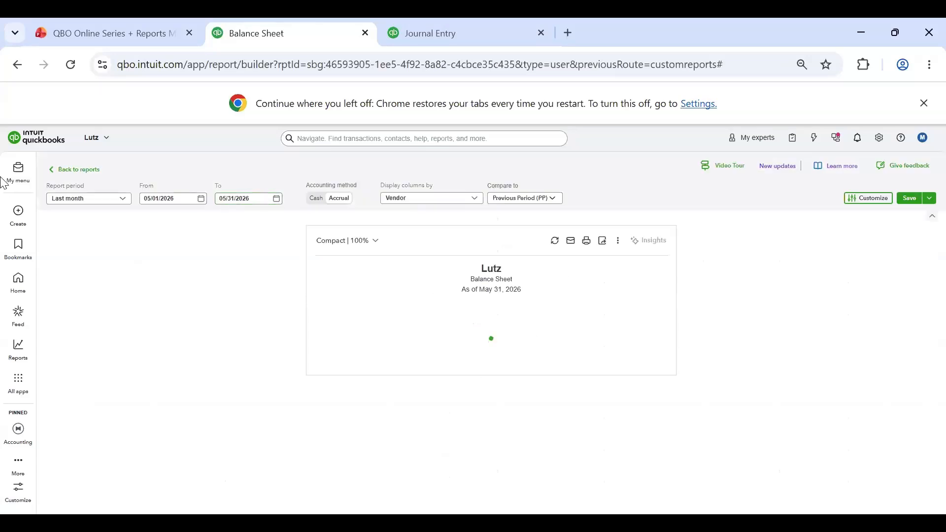
# Step: Open the Profit and Loss report from the standard reports favorites and look over its extra options and contents
pyautogui.click(84, 168)
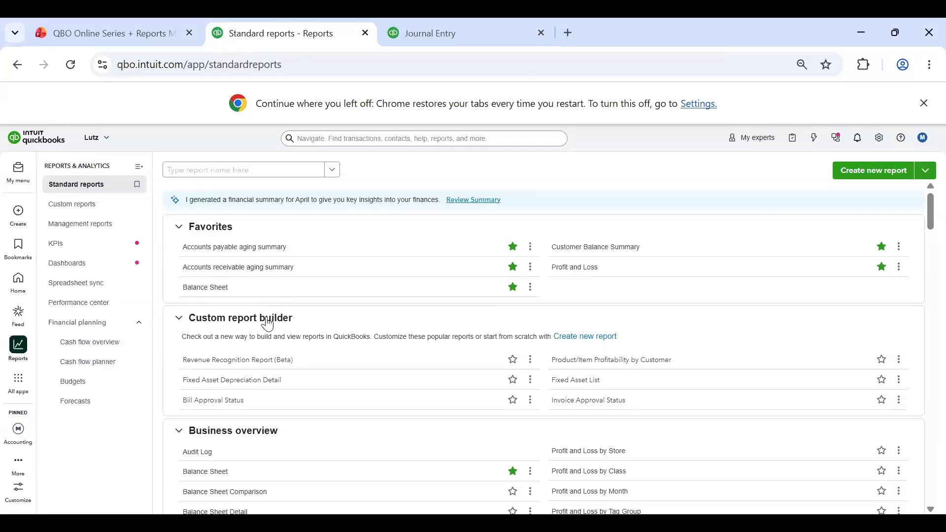
pyautogui.click(580, 272)
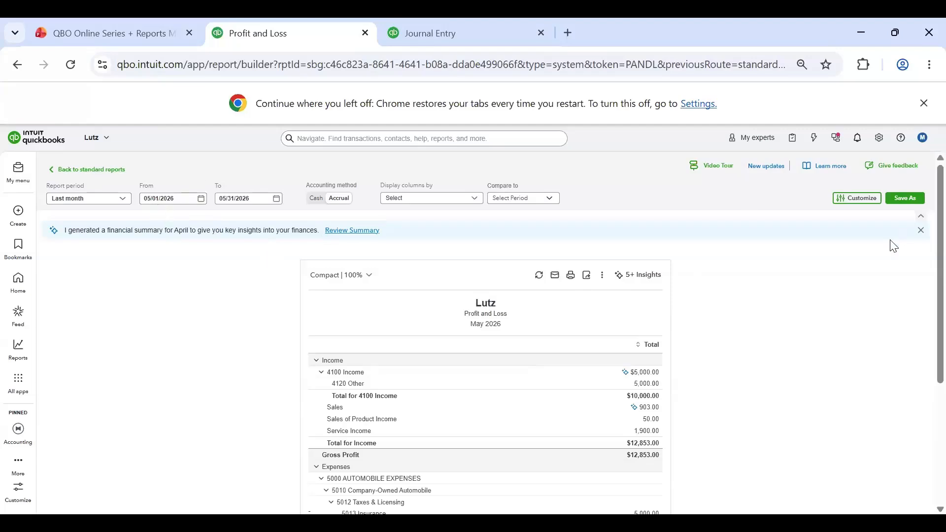
pyautogui.click(602, 275)
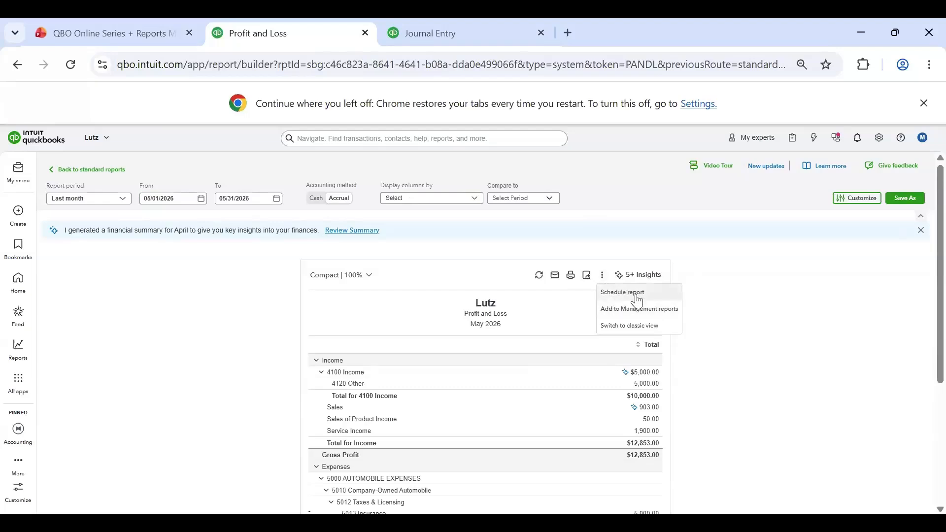
pyautogui.click(562, 319)
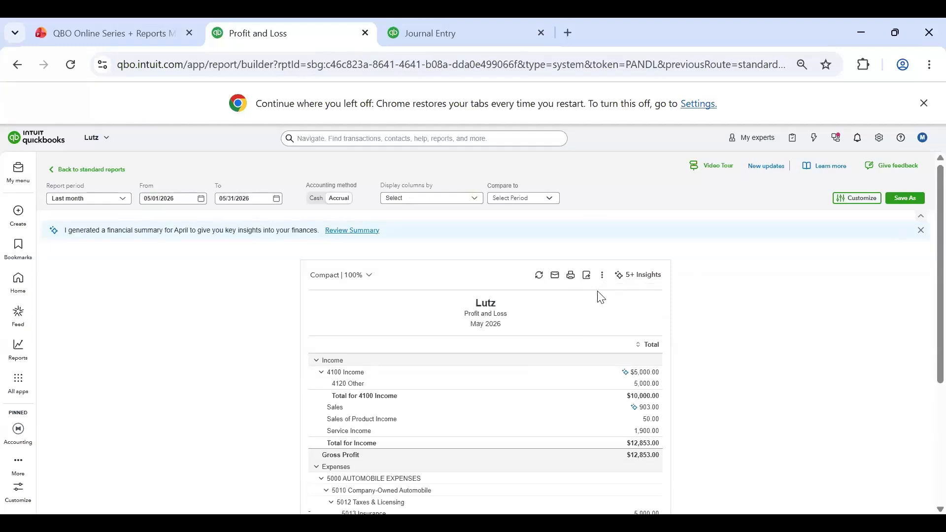
pyautogui.click(603, 277)
pyautogui.click(529, 331)
pyautogui.scroll(-2, 443, 284)
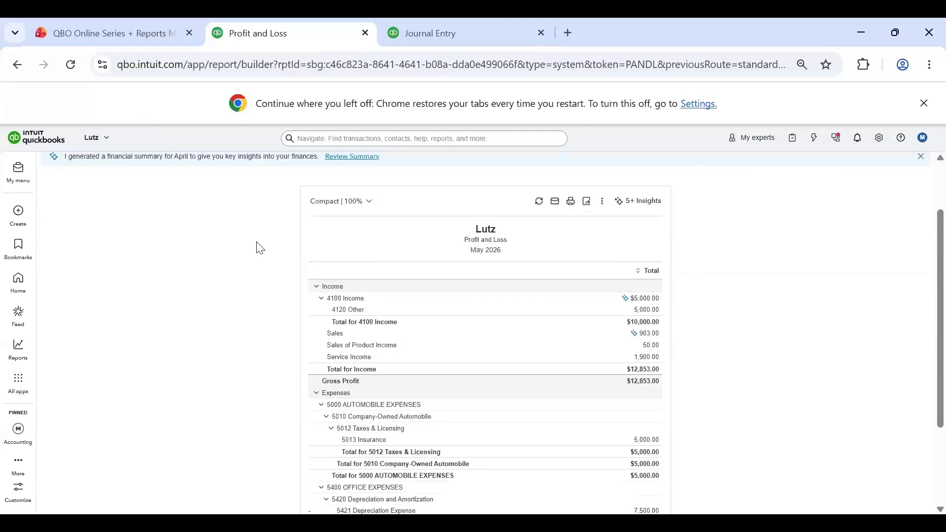
pyautogui.scroll(2, 519, 290)
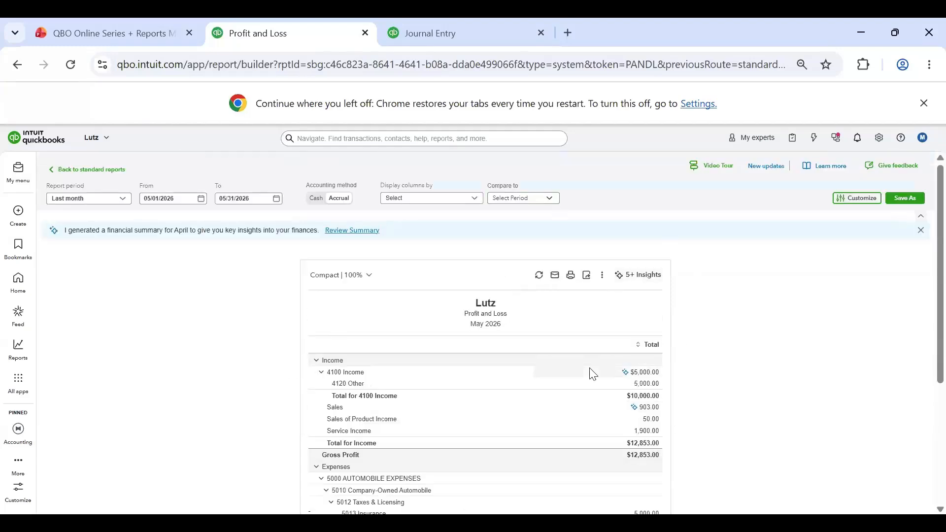
# Step: Start a workflow to schedule the Profit and Loss report and check its name and the Schedule and send action
pyautogui.click(604, 275)
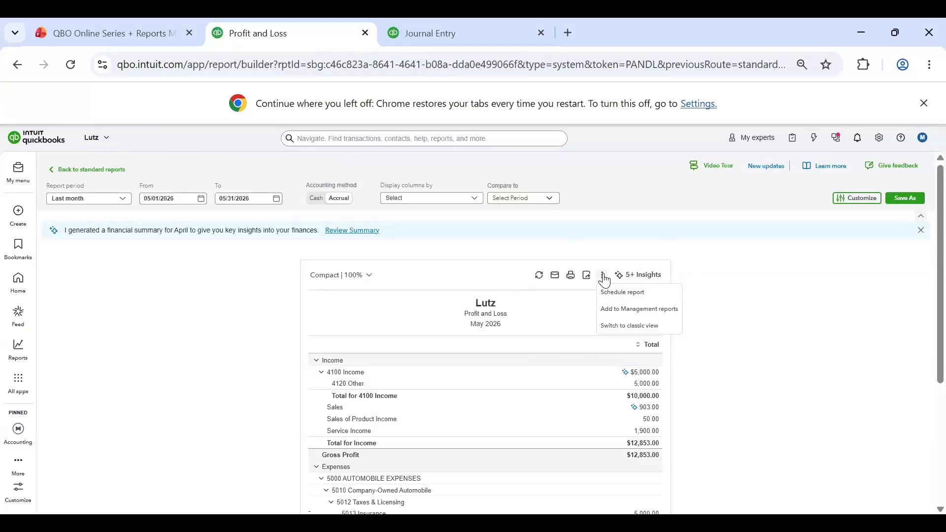
pyautogui.click(623, 292)
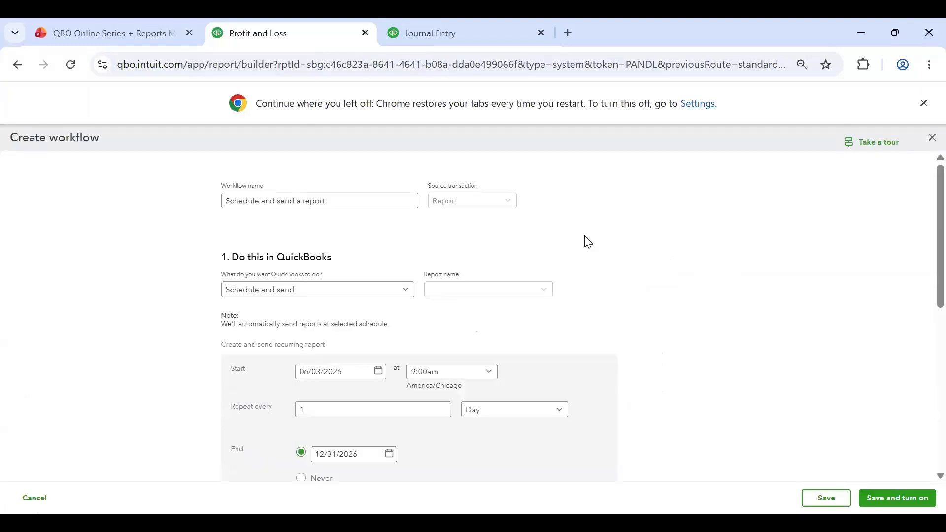
pyautogui.click(306, 197)
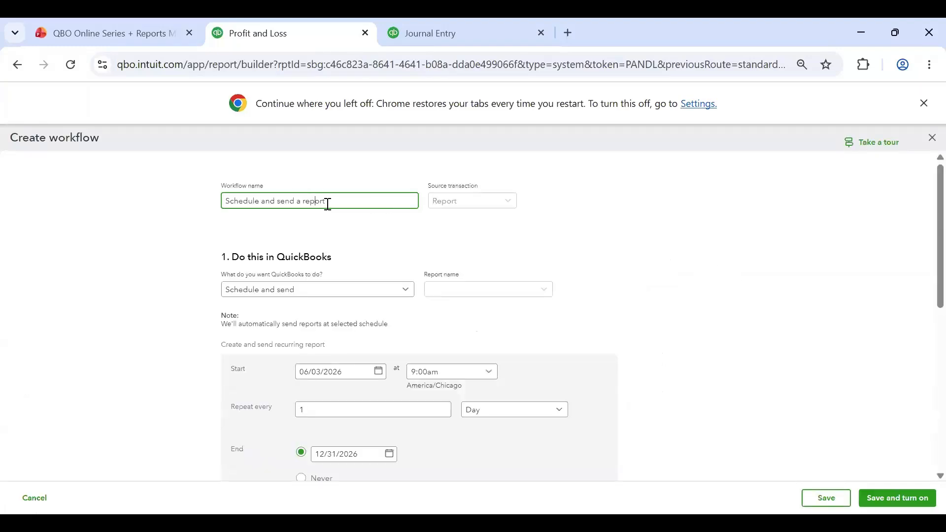
pyautogui.moveTo(327, 202); pyautogui.dragTo(169, 219)
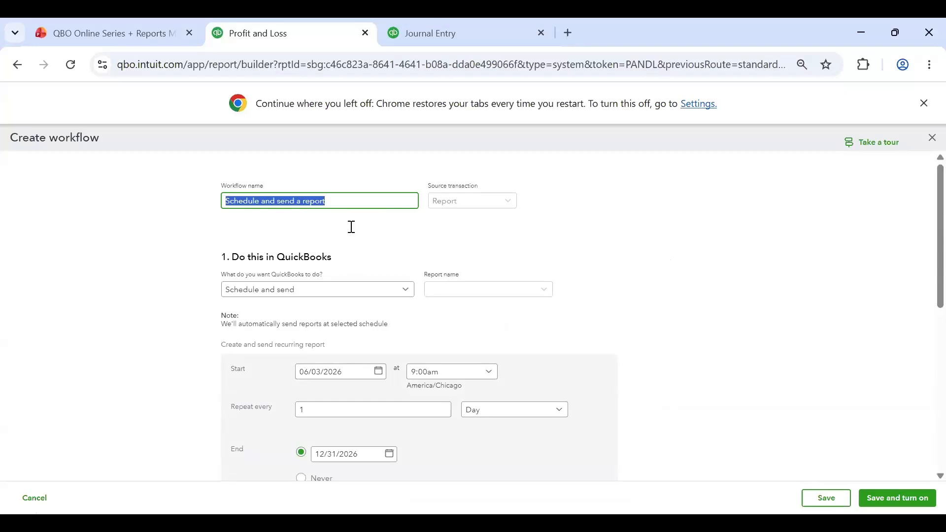
pyautogui.click(311, 202)
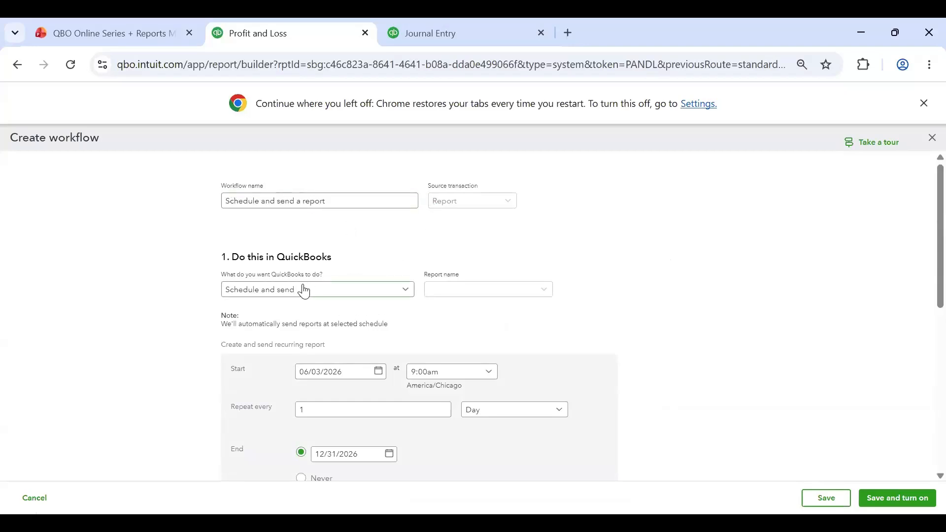
pyautogui.click(289, 291)
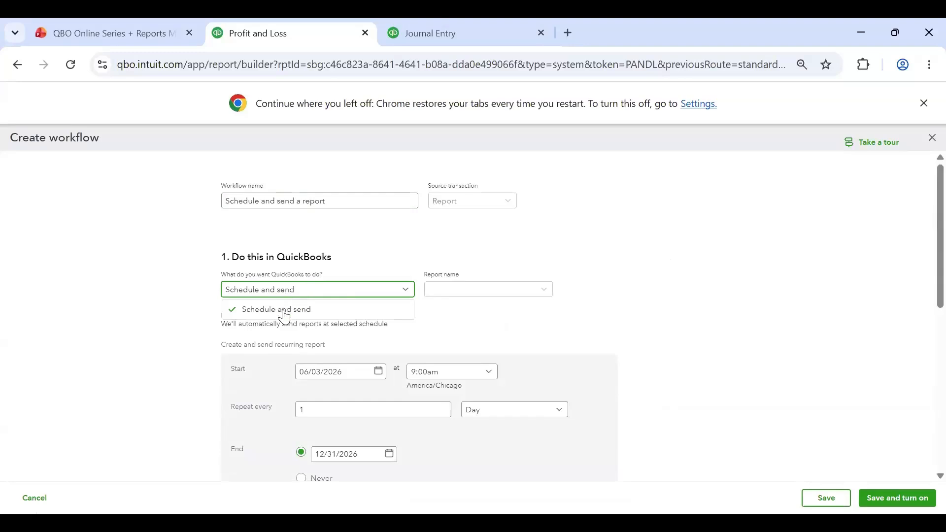
pyautogui.click(207, 273)
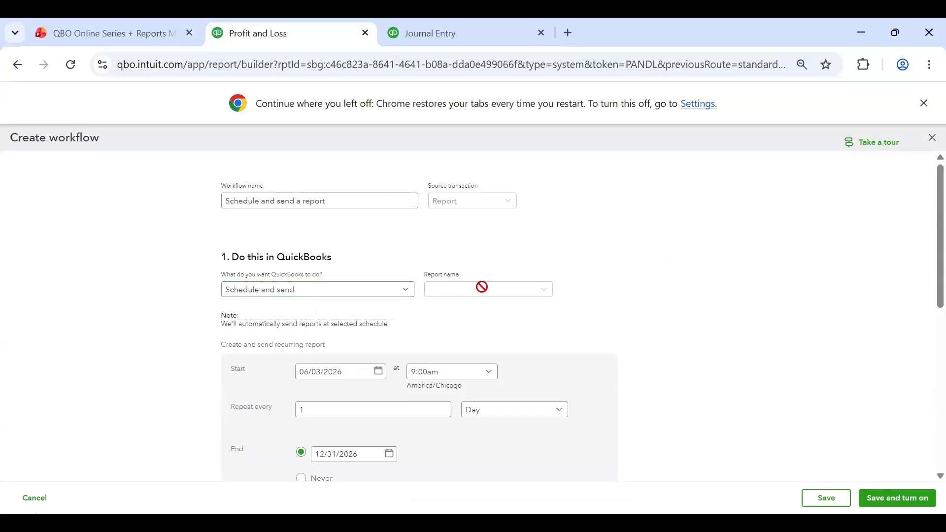
# Step: Examine the workflow's recurrence settings, including start date, repeat interval and end date, and the company email section
pyautogui.scroll(-2, 466, 186)
pyautogui.scroll(2, 465, 187)
pyautogui.moveTo(332, 199); pyautogui.dragTo(199, 207)
pyautogui.click(342, 235)
pyautogui.scroll(-3, 402, 232)
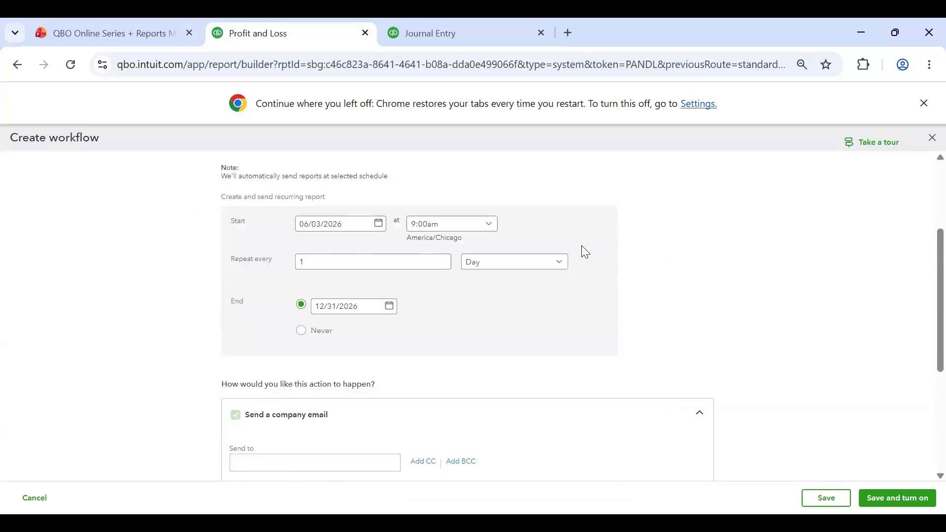
pyautogui.scroll(3, 427, 272)
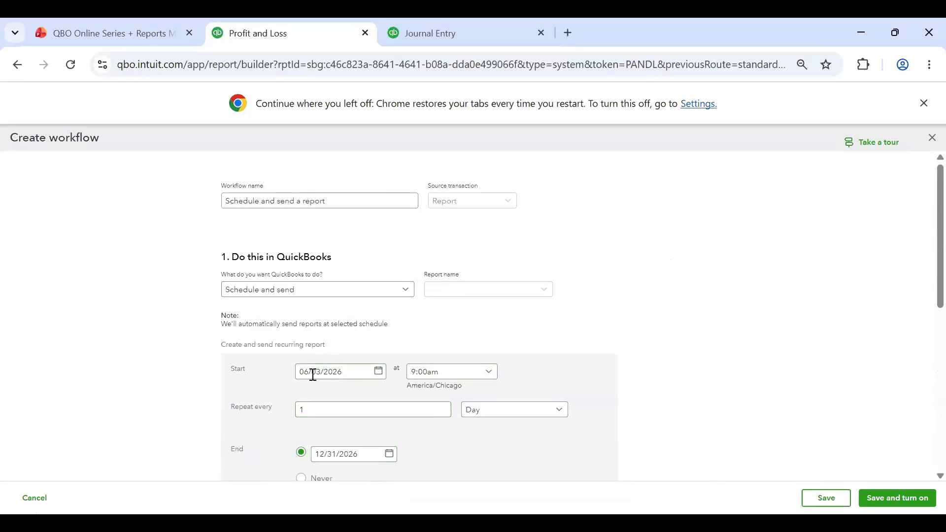
# Step: Set the recurring report's start time to 5:00pm
pyautogui.click(364, 375)
pyautogui.click(489, 373)
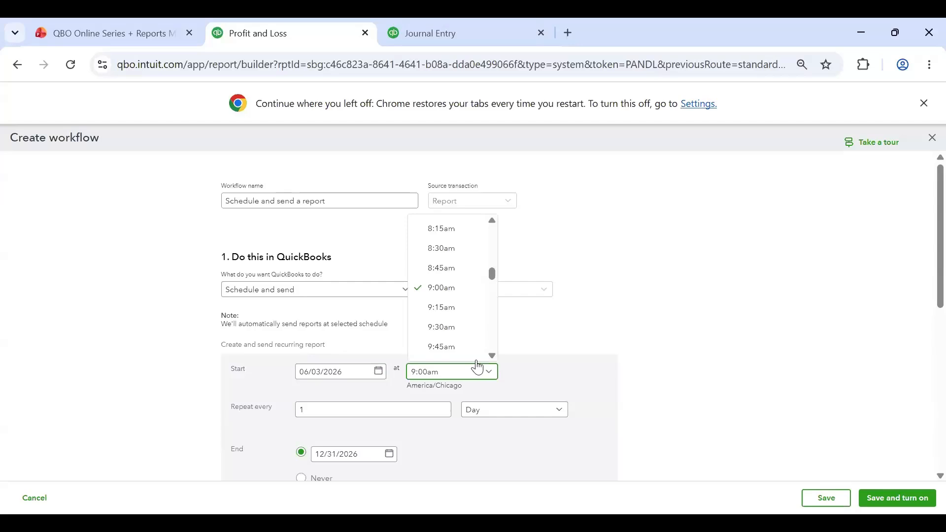
pyautogui.scroll(-12, 463, 285)
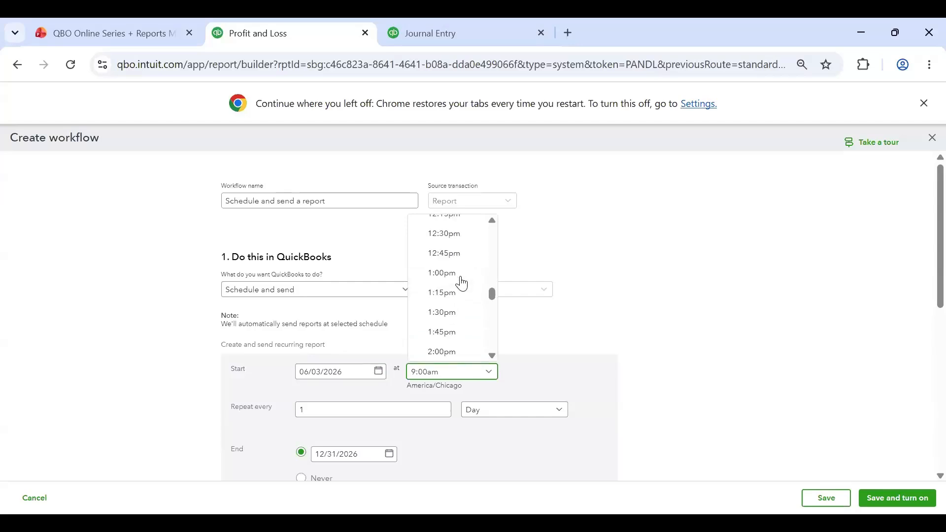
pyautogui.scroll(-1, 453, 301)
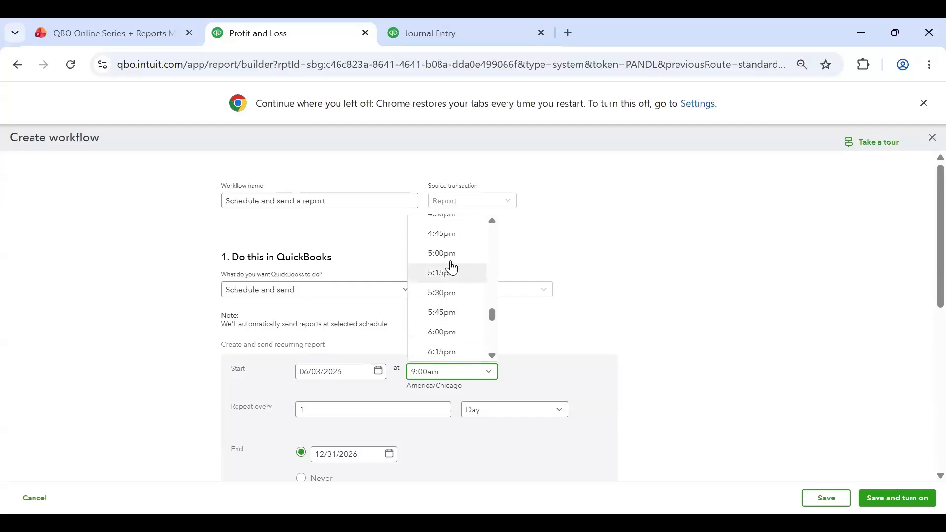
pyautogui.click(450, 270)
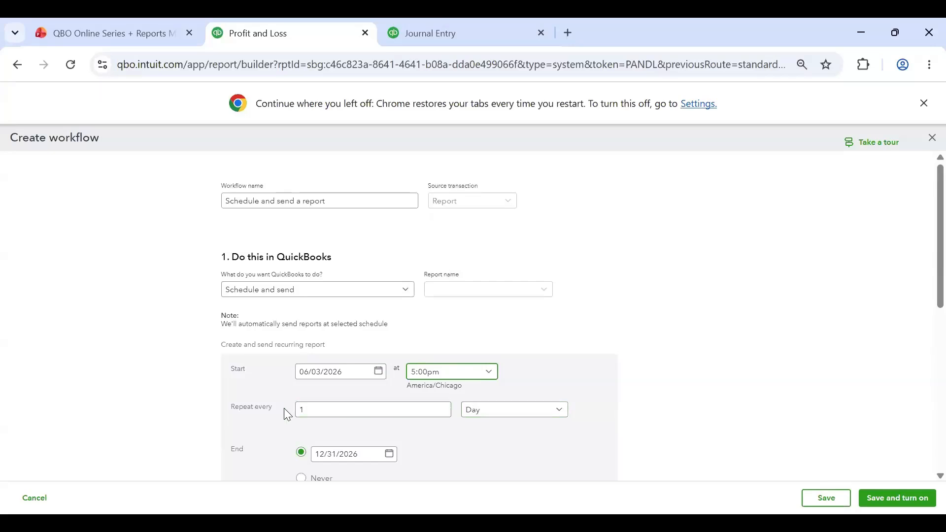
pyautogui.click(441, 372)
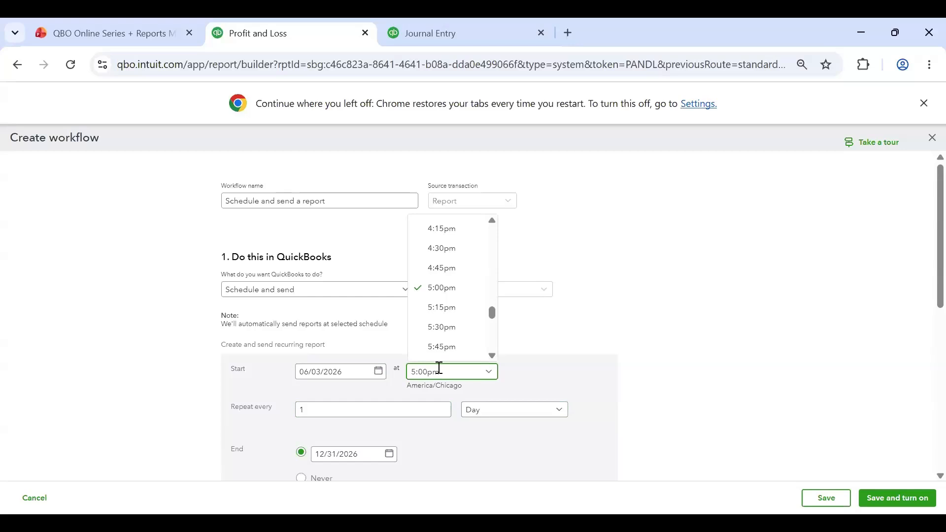
pyautogui.click(435, 385)
# Step: Set the recurring report schedule to never end
pyautogui.scroll(-3, 390, 379)
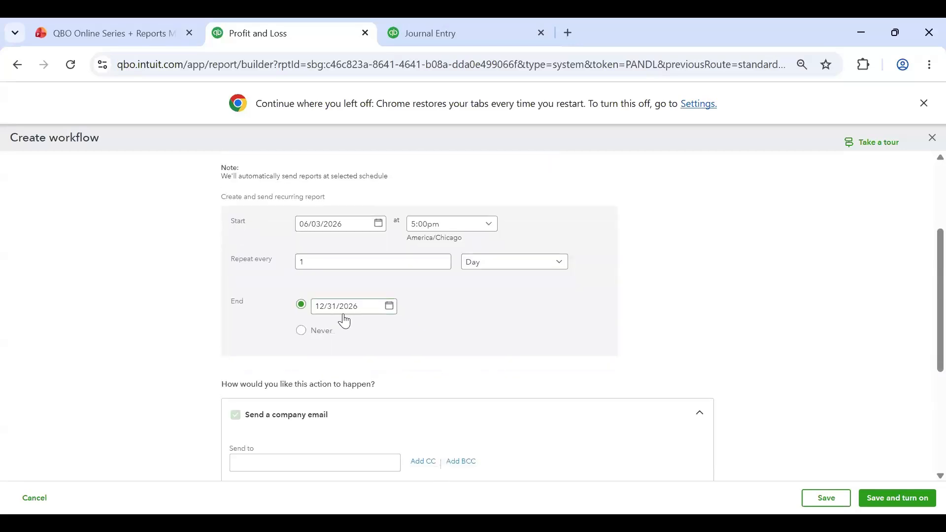
pyautogui.click(301, 331)
pyautogui.click(385, 258)
# Step: Enter "Daily P&L" as the subject of the company email
pyautogui.scroll(-5, 481, 321)
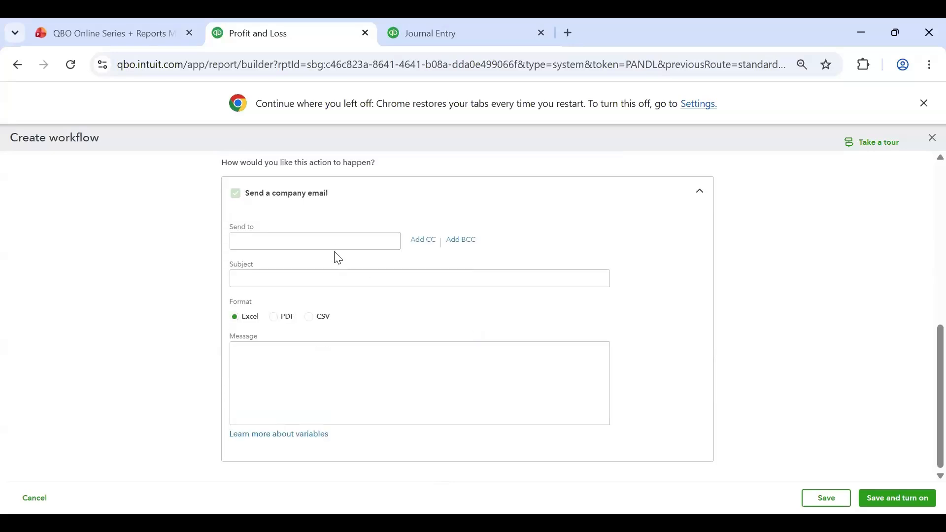
pyautogui.click(328, 241)
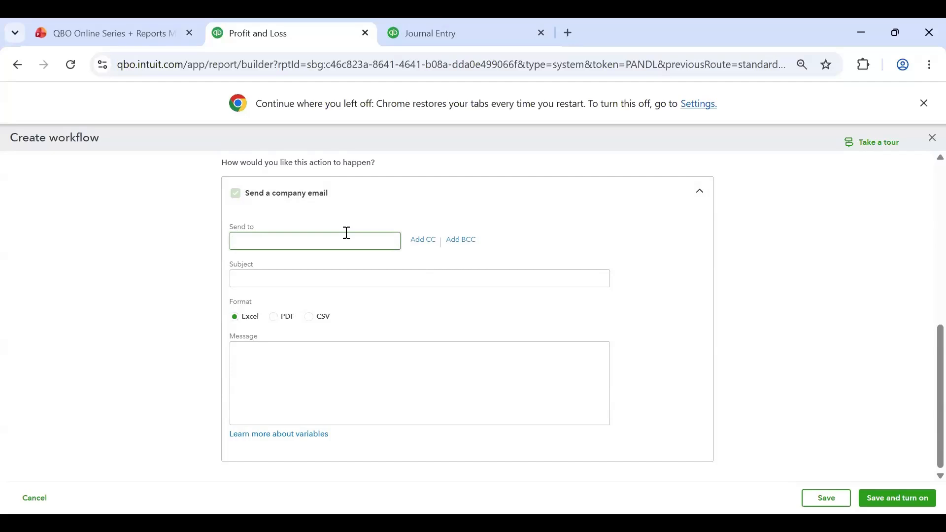
pyautogui.click(286, 287)
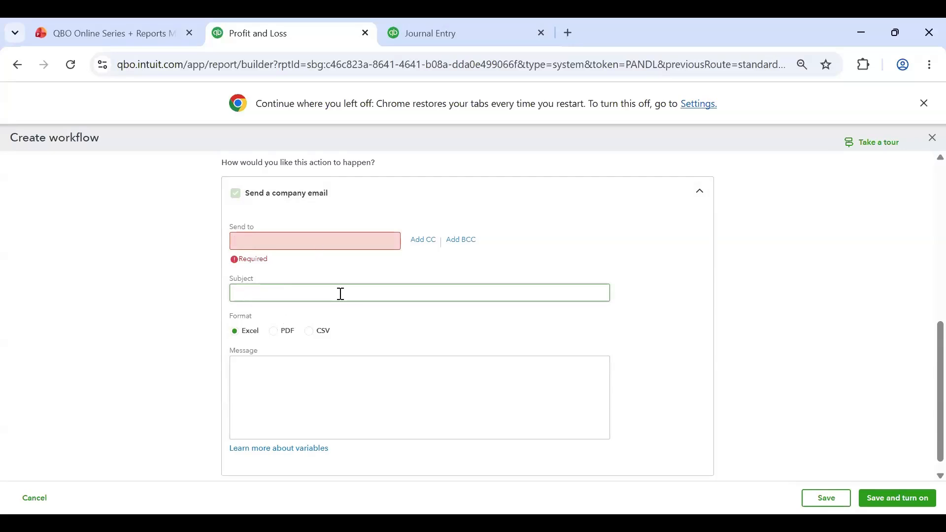
pyautogui.write('P&')
pyautogui.press('BackSpace')
pyautogui.press('BackSpace')
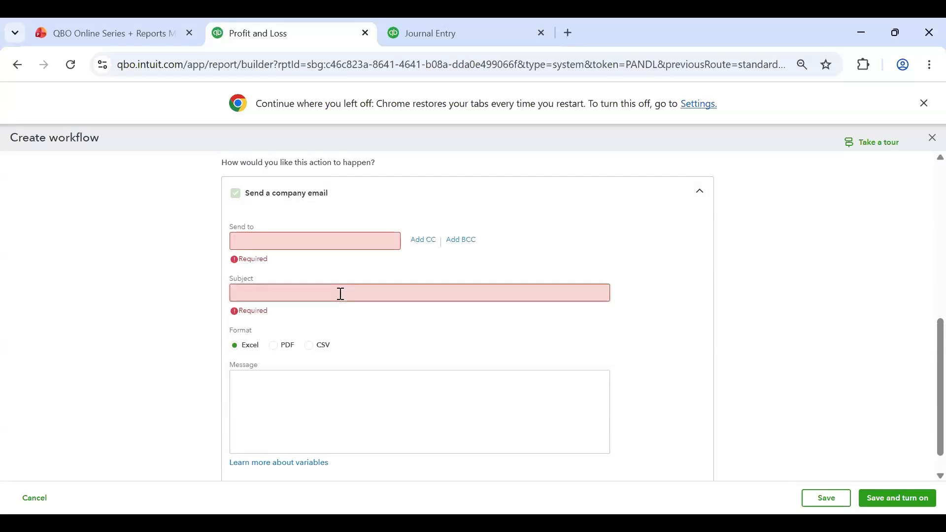
pyautogui.write('Daily P&L')
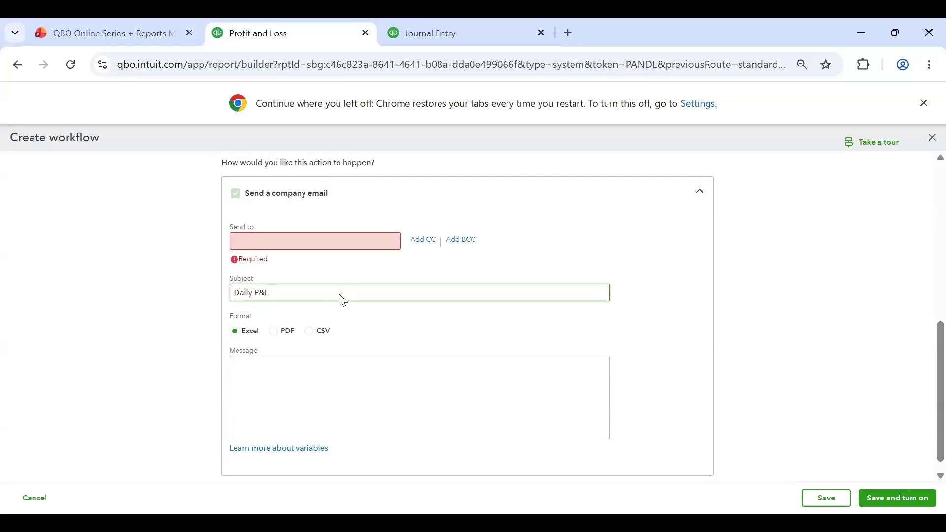
pyautogui.click(400, 337)
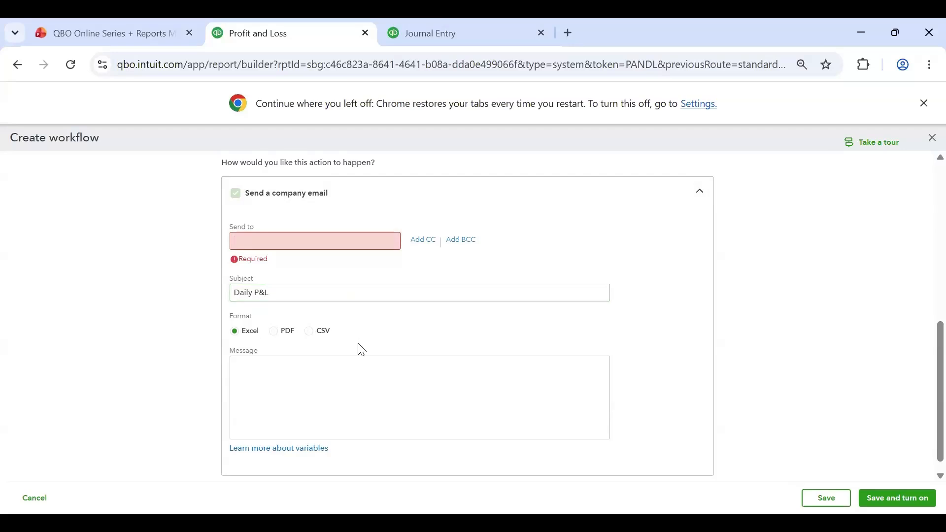
# Step: Enter the email message "Hi, here is the daily P&L!" and set the attached report's format to PDF
pyautogui.click(274, 332)
pyautogui.click(312, 333)
pyautogui.click(232, 332)
pyautogui.click(277, 380)
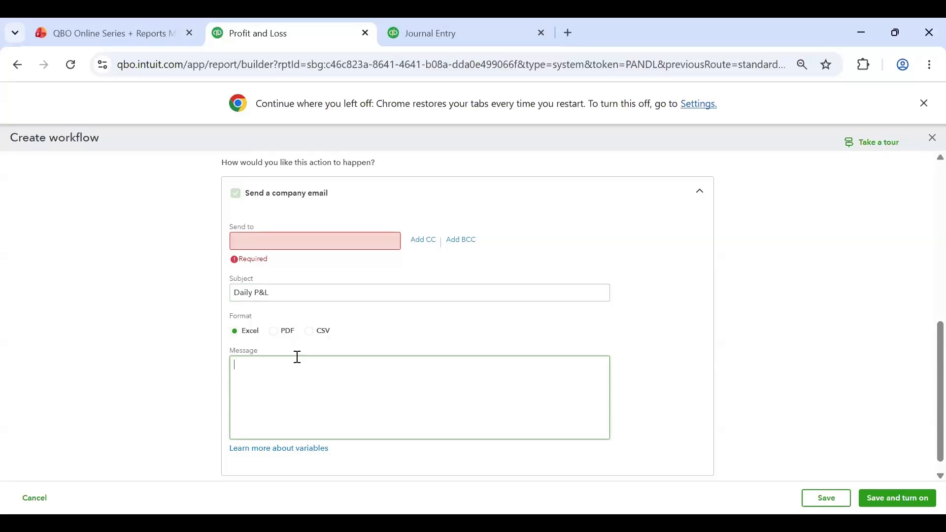
pyautogui.write('Hi here is the daily P&L!')
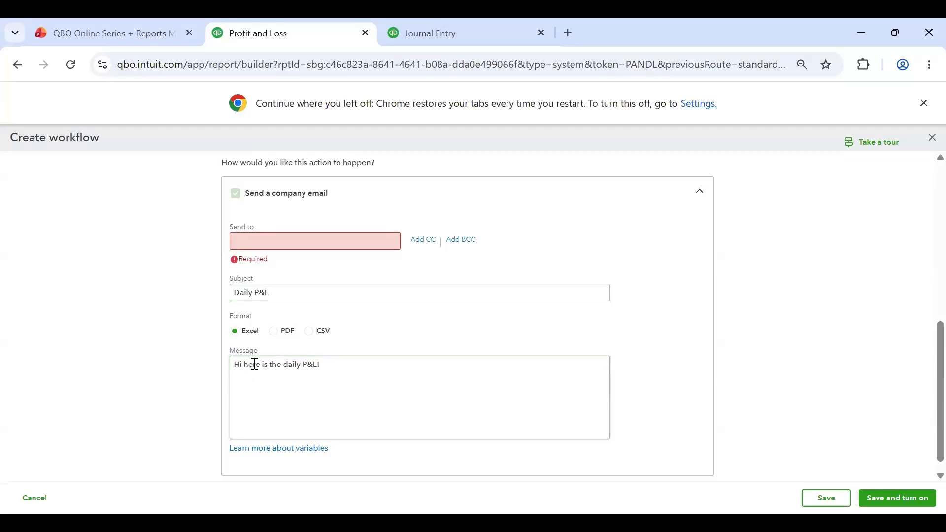
pyautogui.write(',')
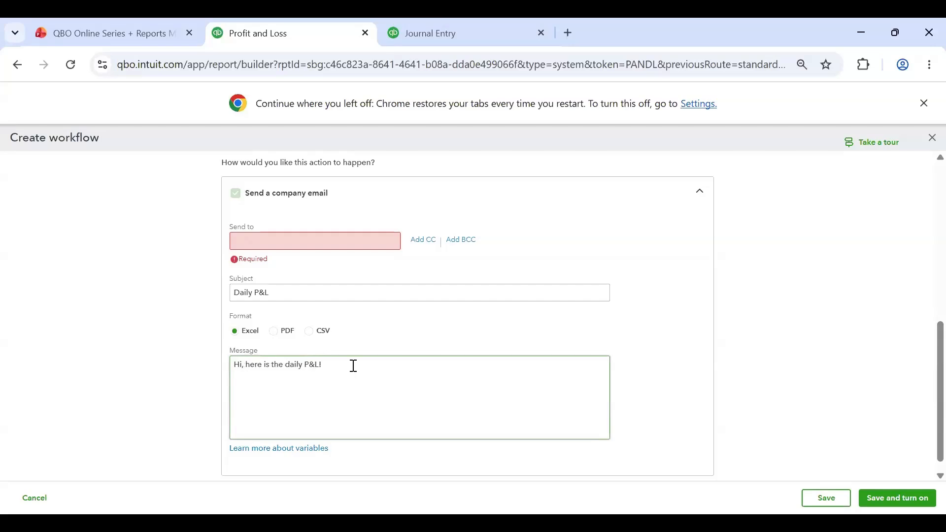
pyautogui.click(477, 333)
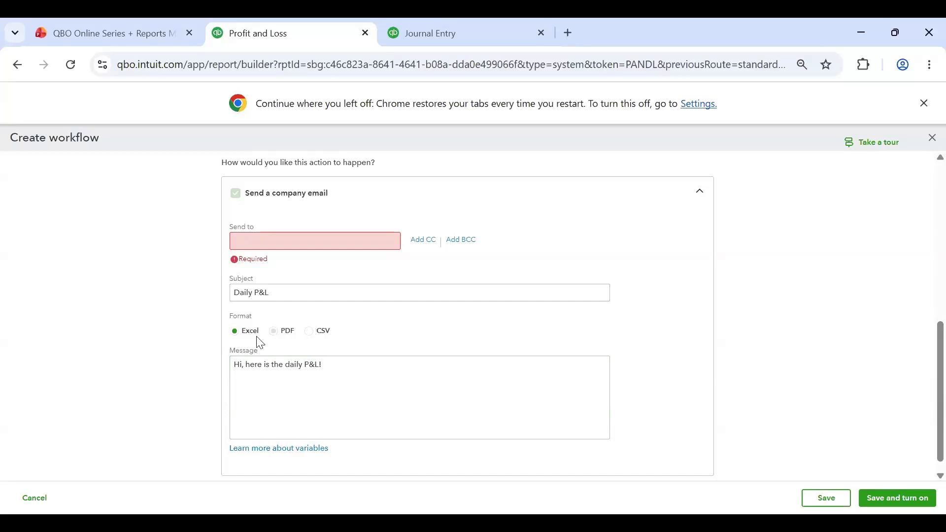
pyautogui.click(289, 332)
# Step: Review the workflow's name, recurrence schedule and company email settings
pyautogui.scroll(5, 629, 268)
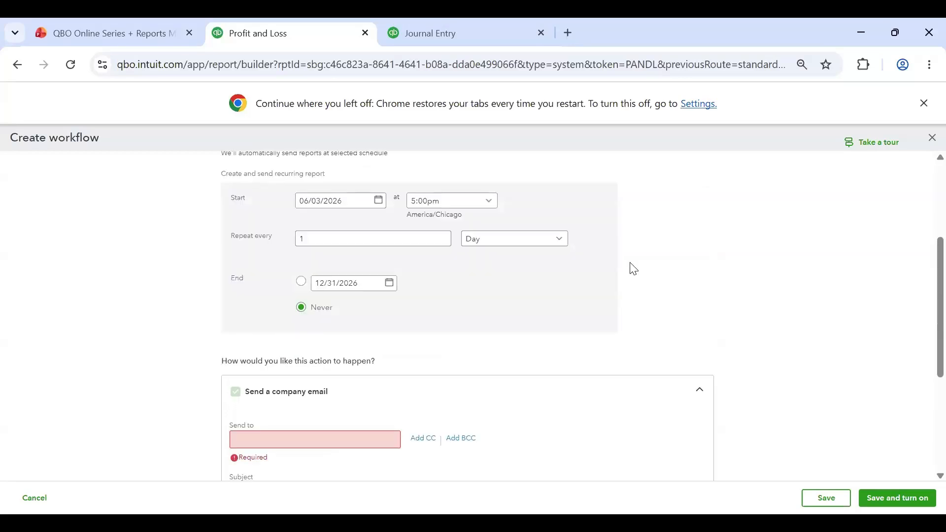
pyautogui.scroll(2, 634, 269)
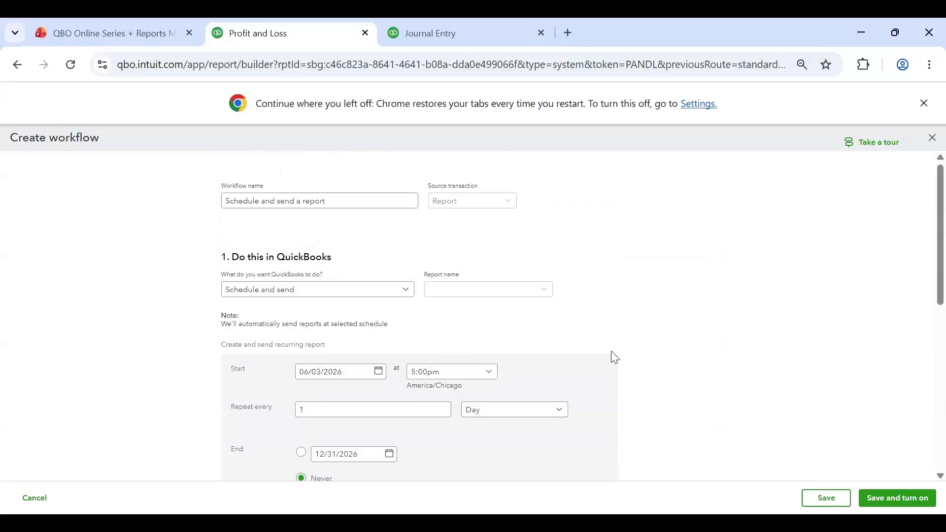
pyautogui.scroll(-8, 641, 294)
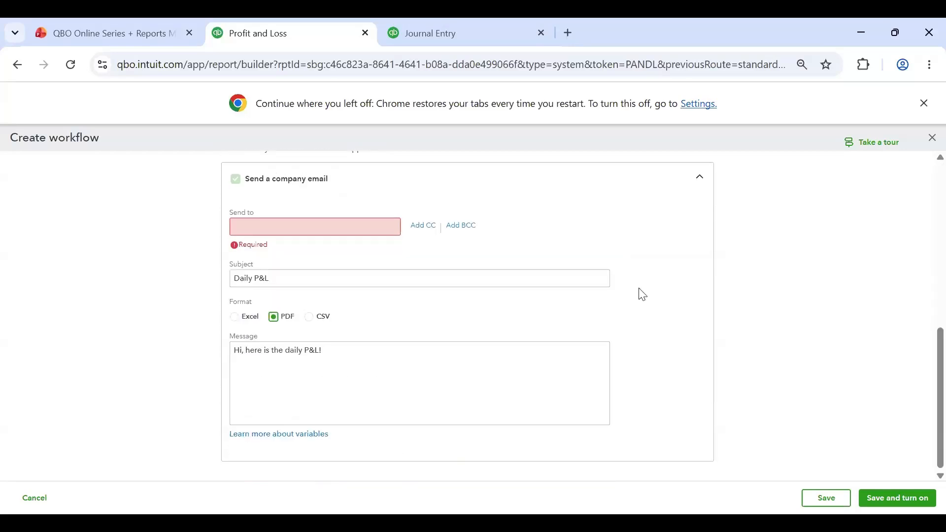
pyautogui.scroll(4, 641, 294)
pyautogui.scroll(-4, 279, 270)
pyautogui.scroll(6, 160, 268)
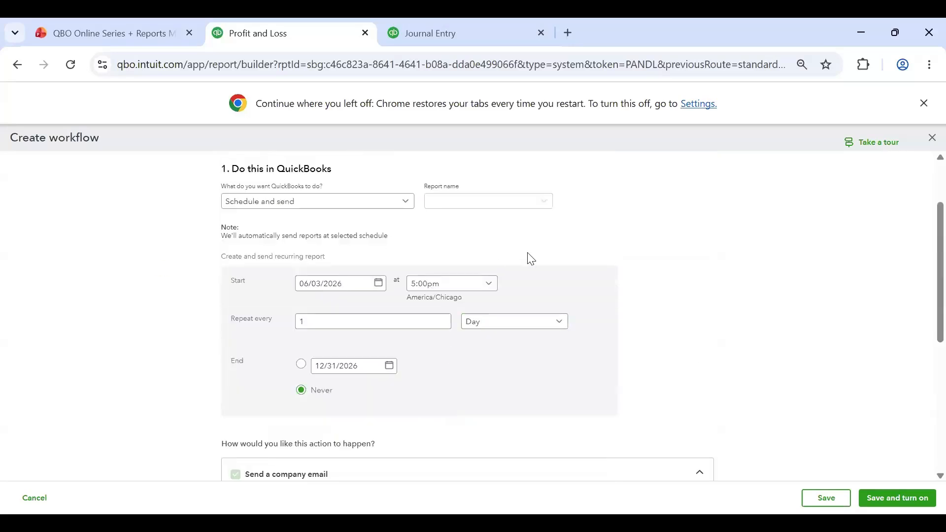
pyautogui.scroll(2, 718, 367)
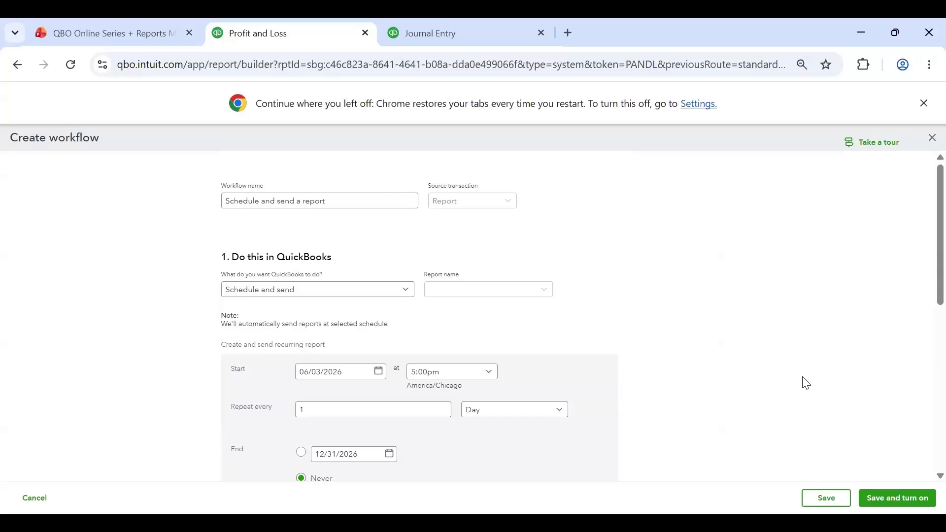
# Step: Close the workflow, discarding its unsaved changes, and return from Profit and Loss to the standard reports list
pyautogui.click(931, 138)
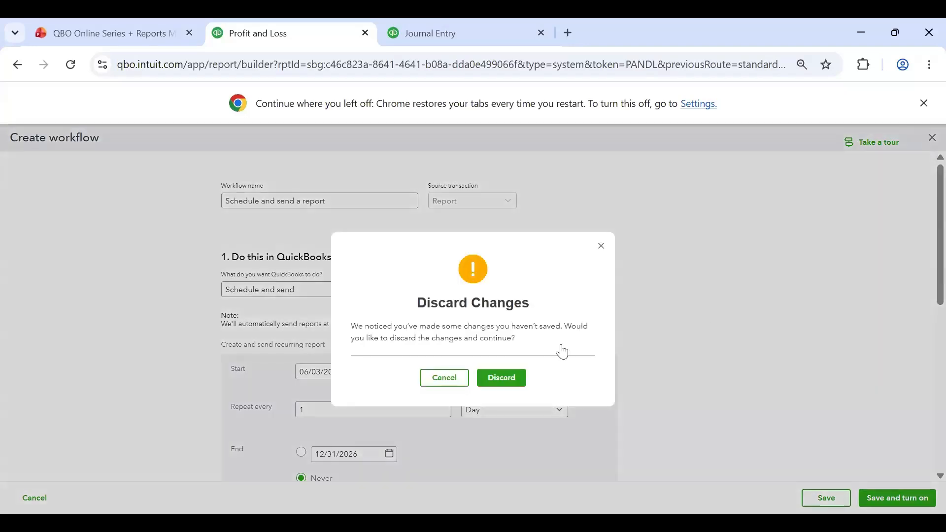
pyautogui.click(493, 383)
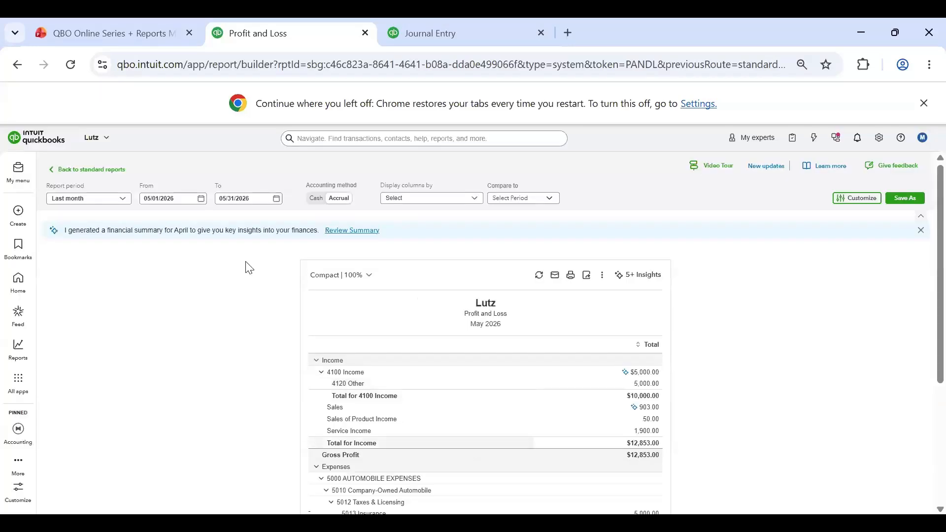
pyautogui.click(64, 170)
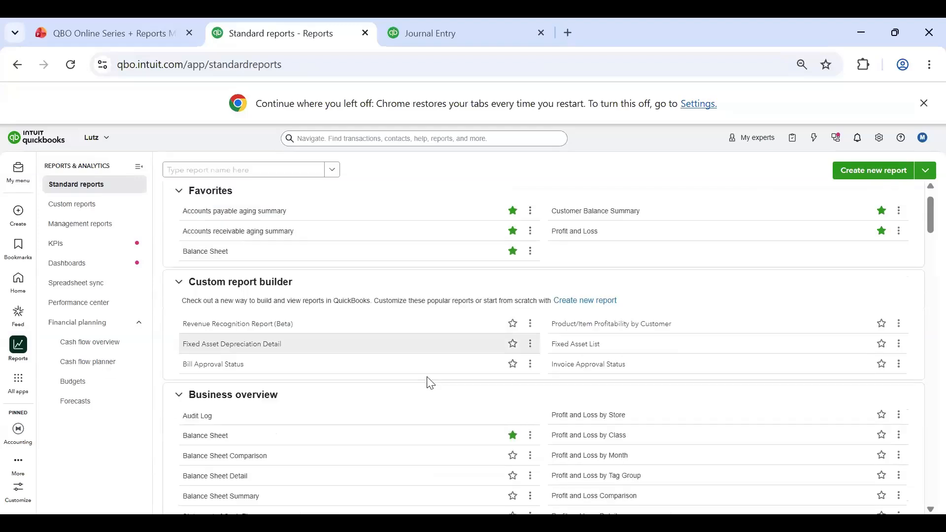
# Step: Look through the standard report categories, from Favorites and Business overview down to What you owe
pyautogui.scroll(-5, 436, 364)
pyautogui.scroll(5, 345, 315)
pyautogui.scroll(-7, 314, 335)
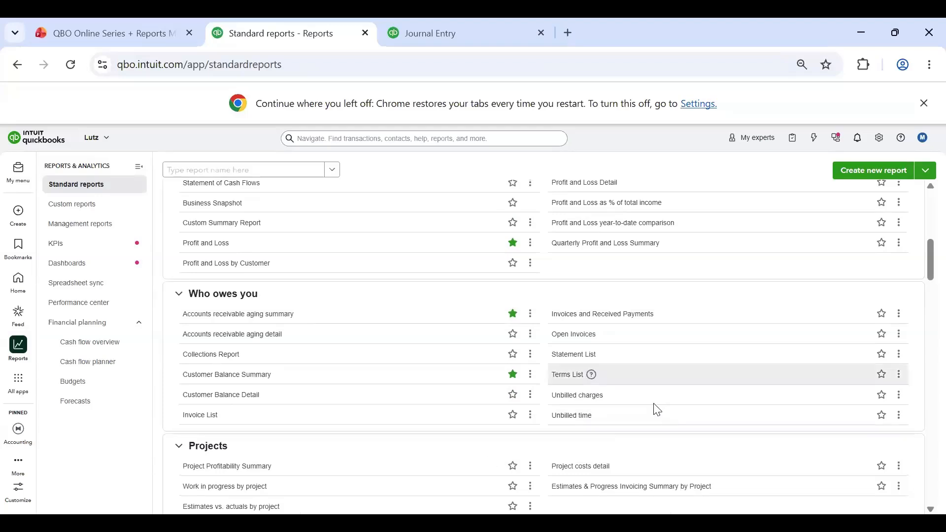
pyautogui.scroll(10, 436, 344)
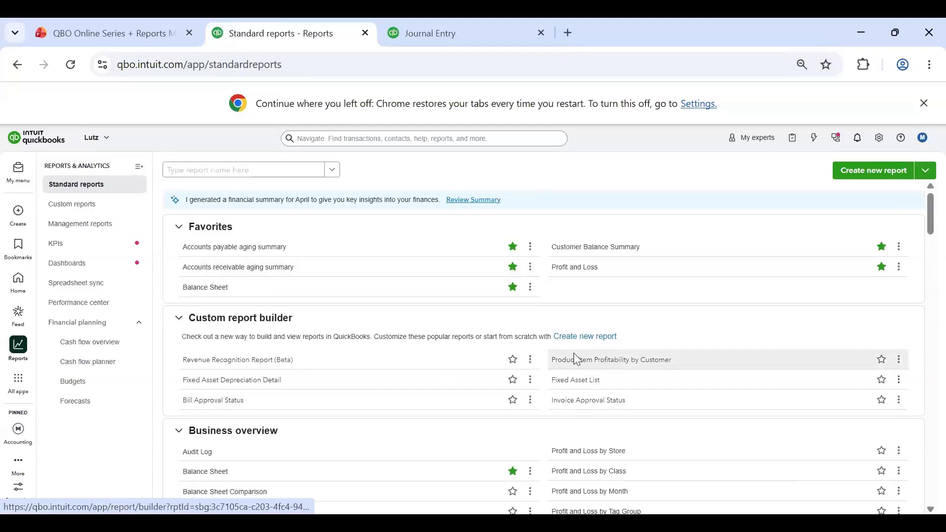
pyautogui.scroll(-6, 576, 359)
pyautogui.scroll(-6, 575, 359)
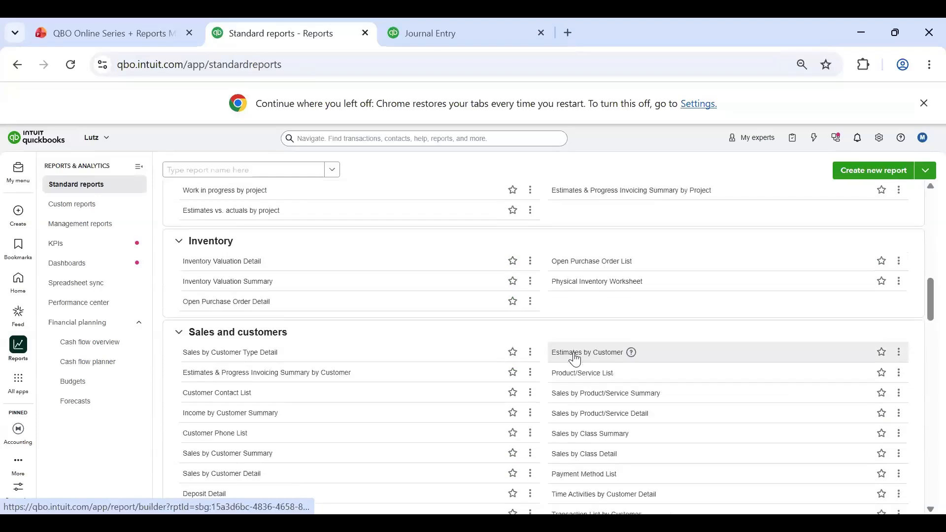
pyautogui.scroll(-5, 549, 394)
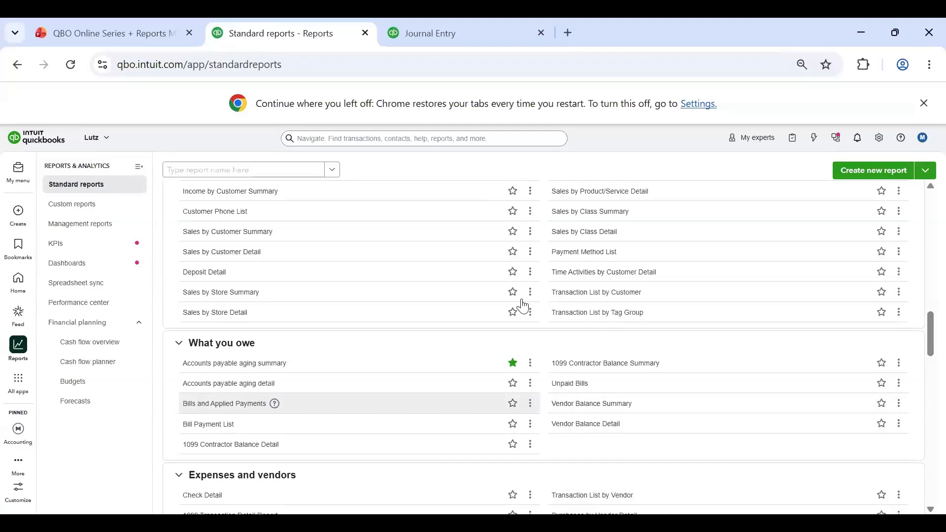
pyautogui.scroll(20, 524, 303)
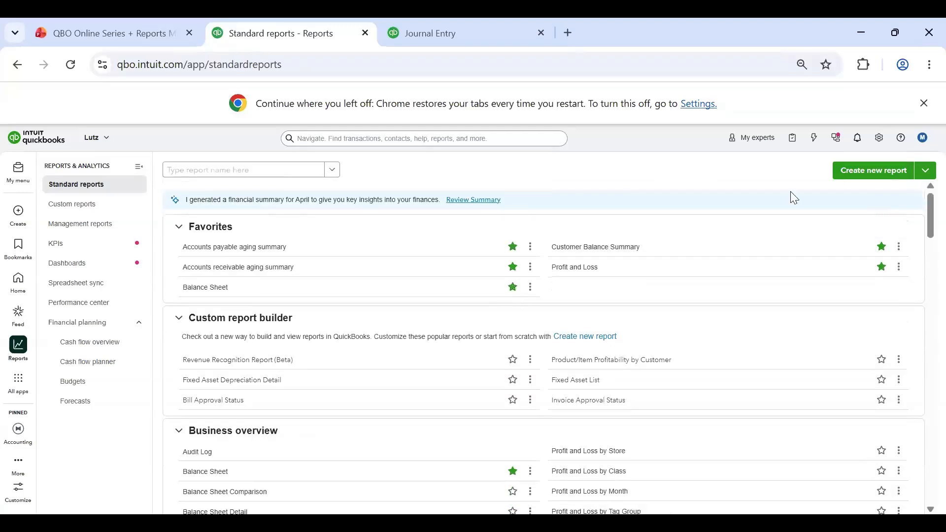
# Step: Create a new custom report using the Blank report type
pyautogui.click(866, 174)
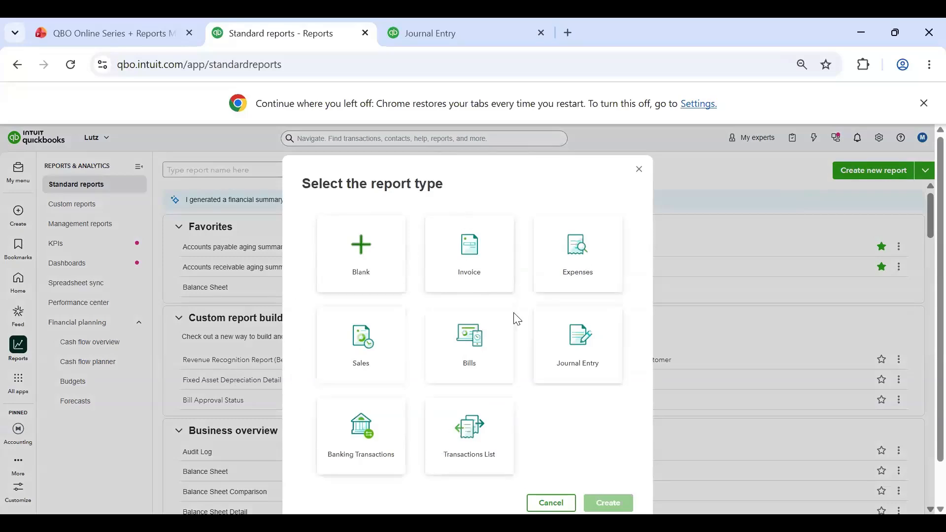
pyautogui.click(352, 271)
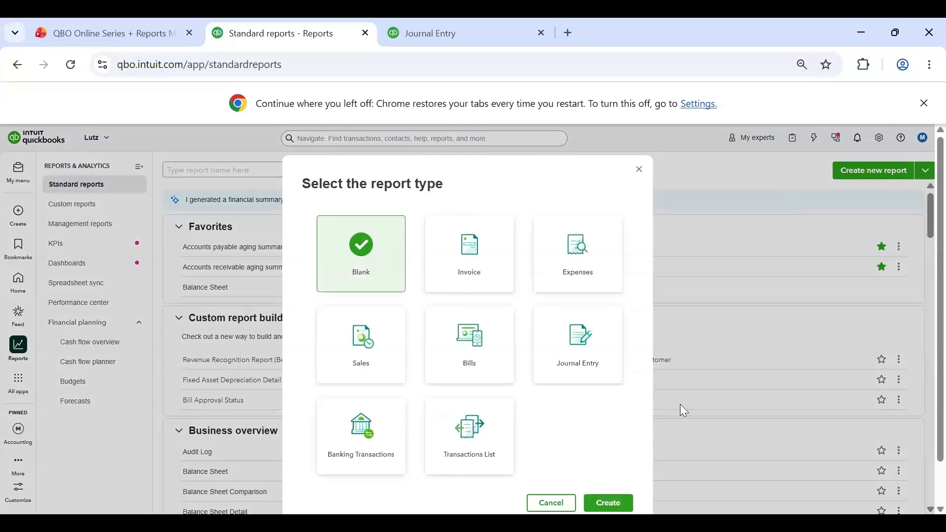
pyautogui.click(627, 506)
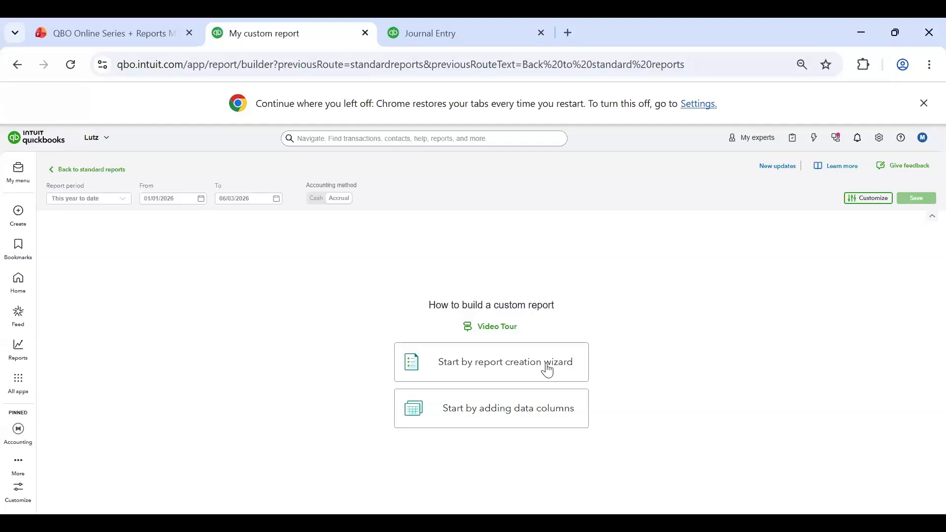
# Step: Generate a "Bills by class for last 12 months" report with the report creation wizard
pyautogui.click(452, 371)
pyautogui.click(484, 301)
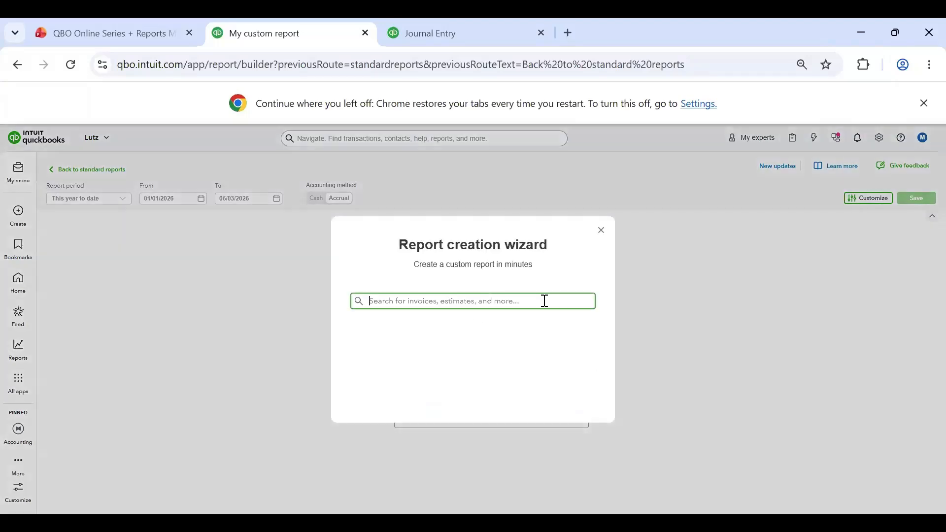
pyautogui.scroll(-3, 444, 342)
pyautogui.scroll(-5, 457, 387)
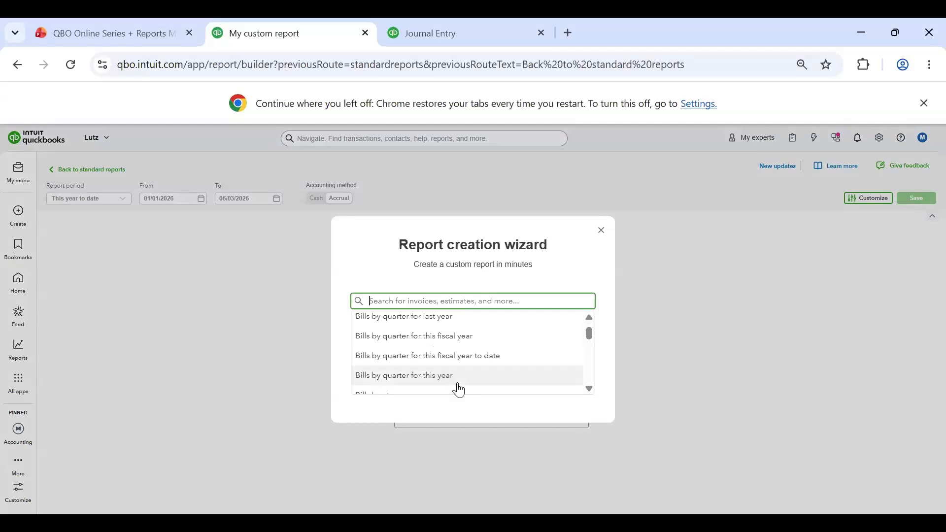
pyautogui.scroll(2, 451, 345)
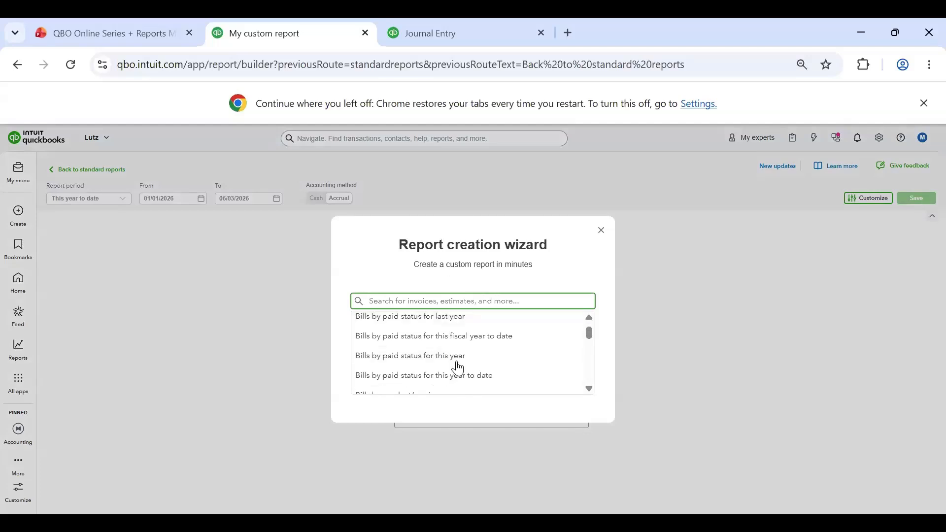
pyautogui.scroll(3, 457, 368)
pyautogui.scroll(8, 458, 368)
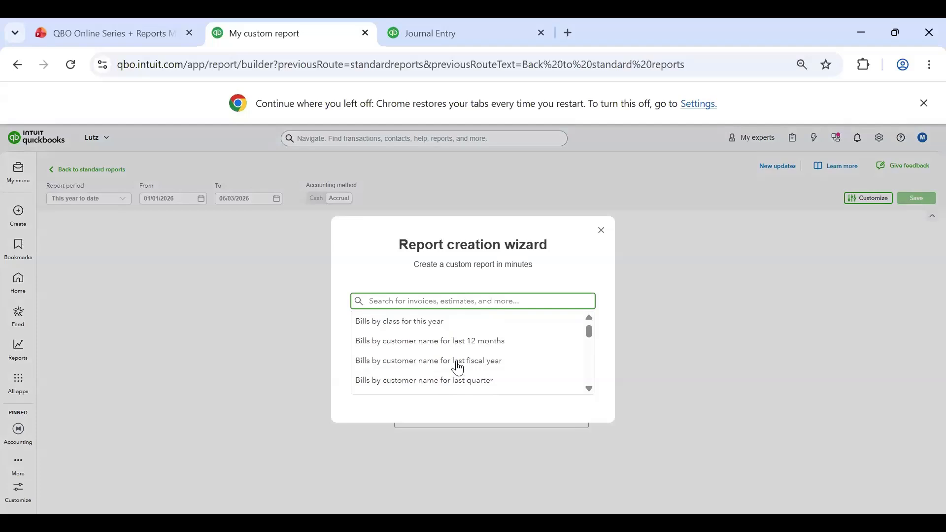
pyautogui.scroll(-2, 394, 370)
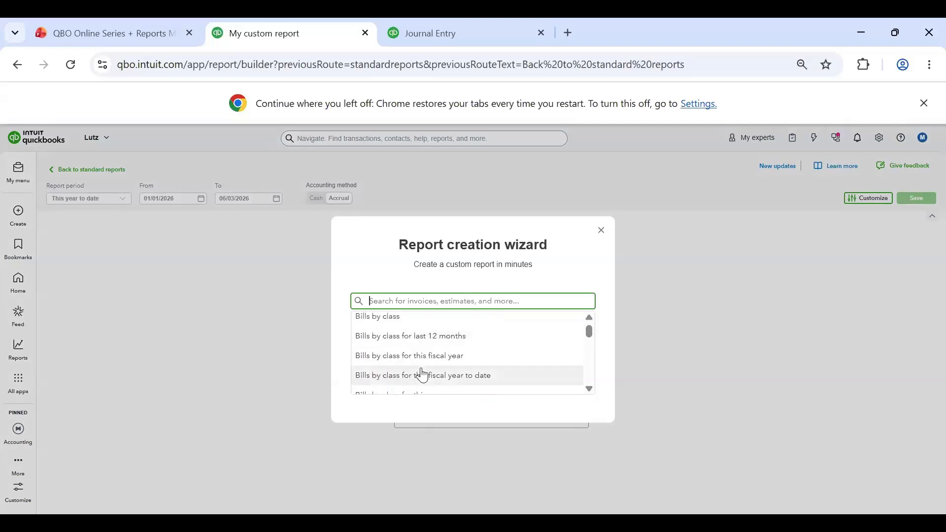
pyautogui.click(437, 344)
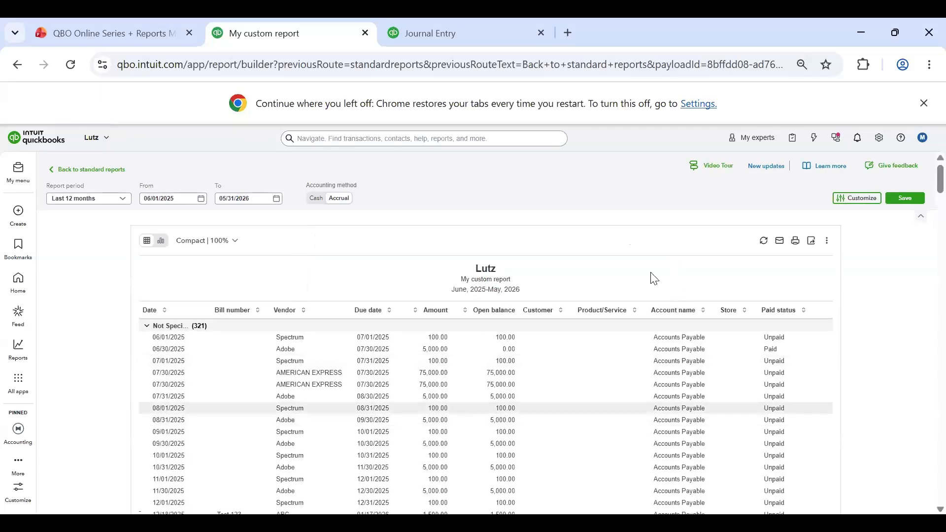
# Step: Look through the bills report and collapse its Not Specified, Omaha Office and Lincoln Office groups
pyautogui.scroll(-15, 404, 402)
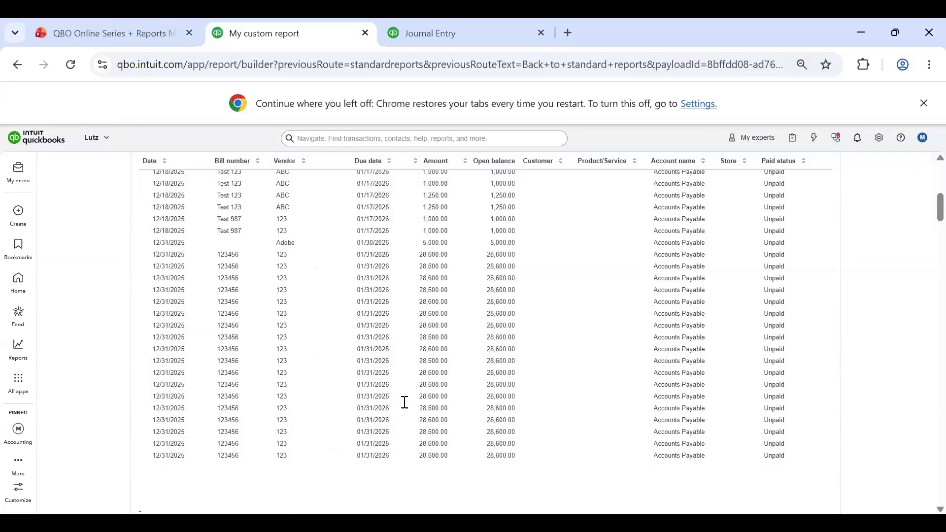
pyautogui.scroll(15, 433, 378)
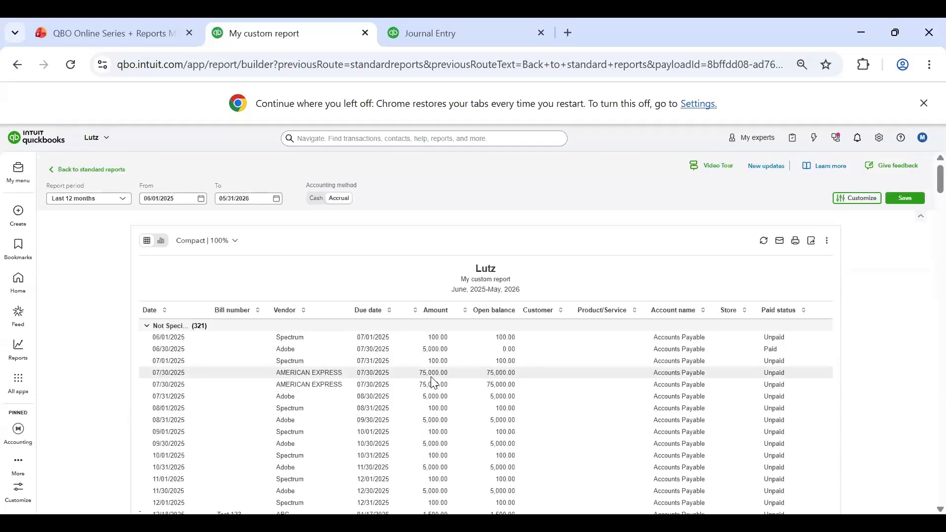
pyautogui.scroll(-10, 228, 342)
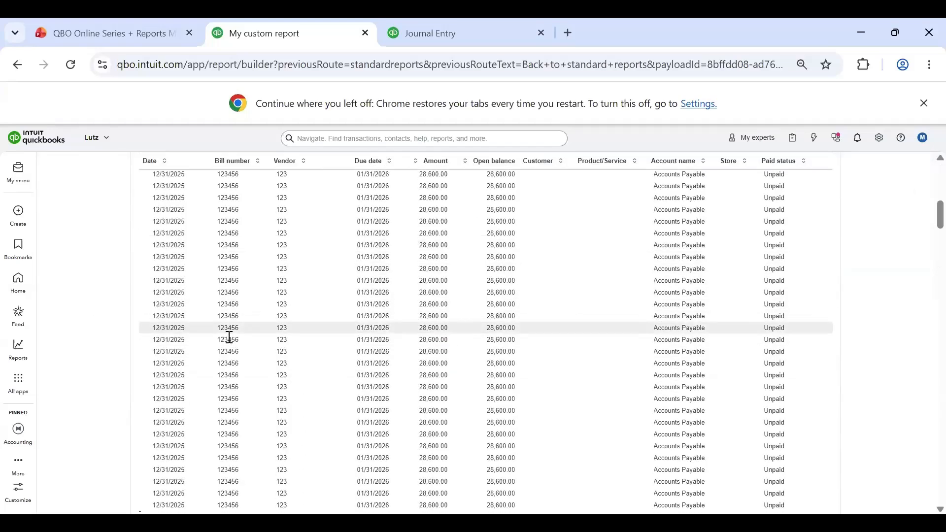
pyautogui.scroll(10, 152, 315)
pyautogui.click(148, 327)
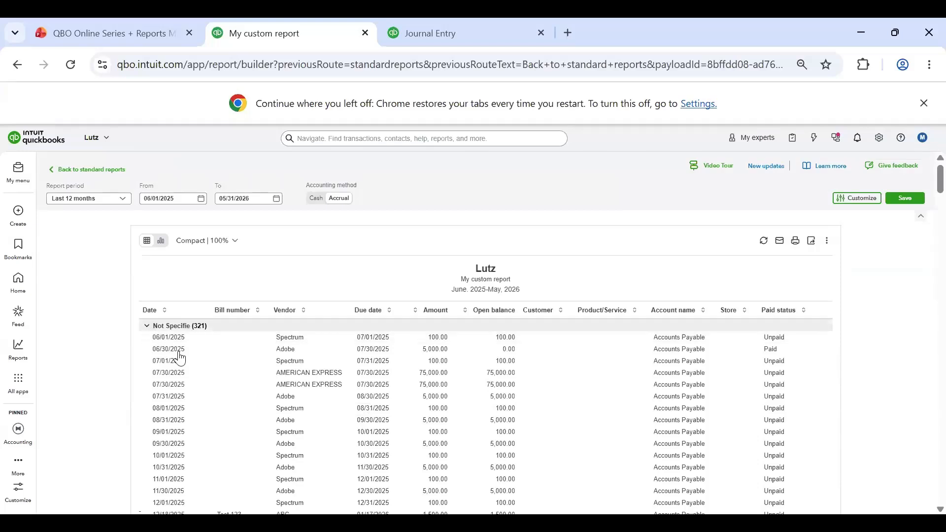
pyautogui.scroll(-2, 166, 341)
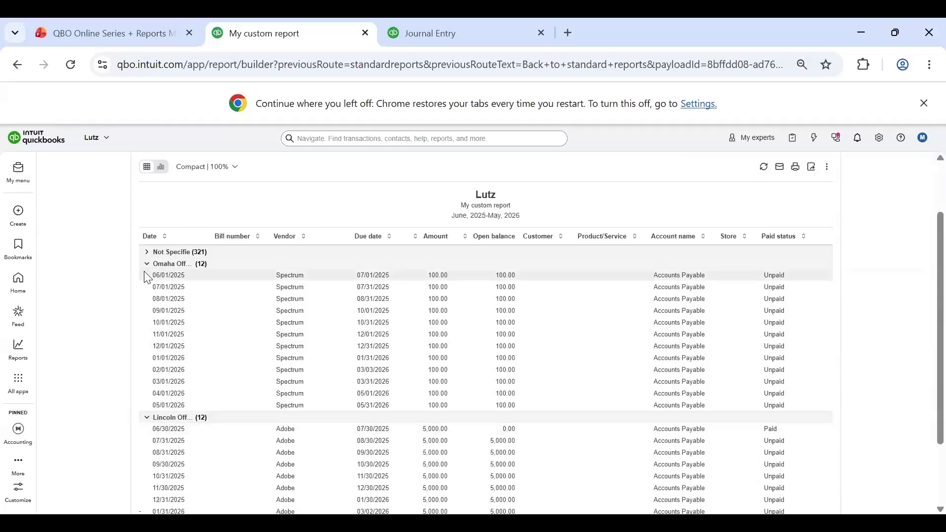
pyautogui.scroll(1, 152, 323)
pyautogui.click(151, 320)
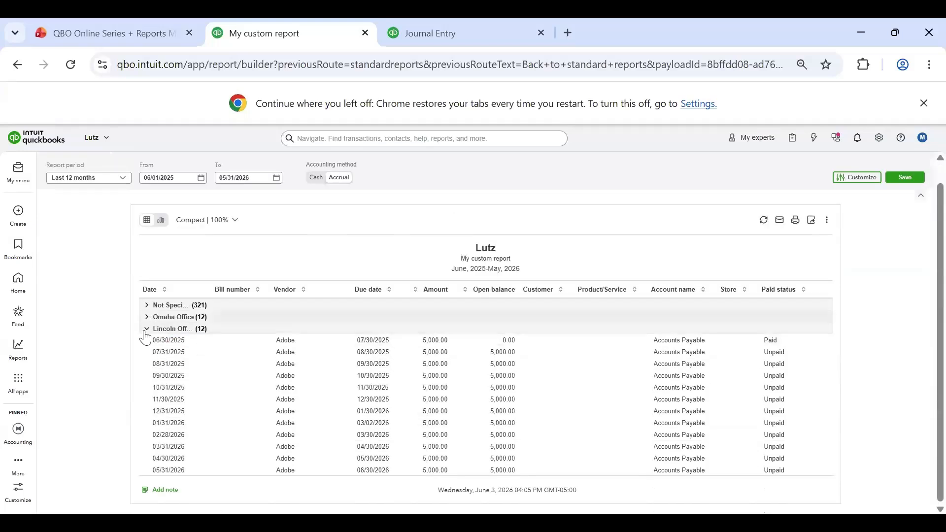
pyautogui.click(150, 330)
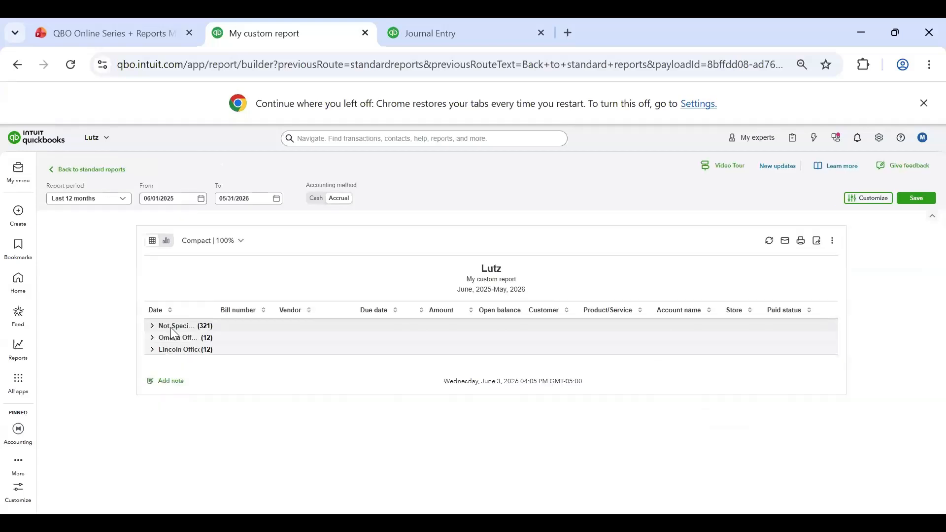
# Step: Review the bills in the Not Specified group, collapse it again, and expand the Omaha Office group
pyautogui.doubleClick(199, 327)
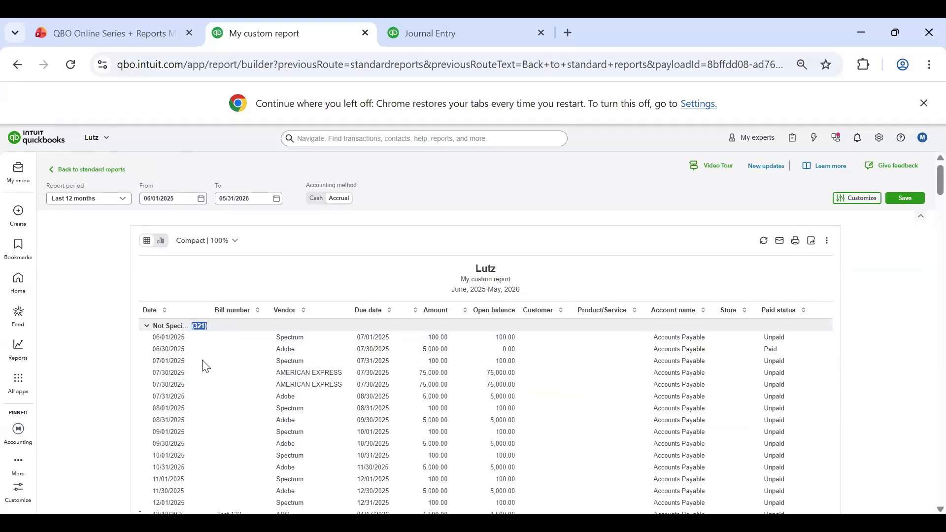
pyautogui.scroll(-15, 206, 365)
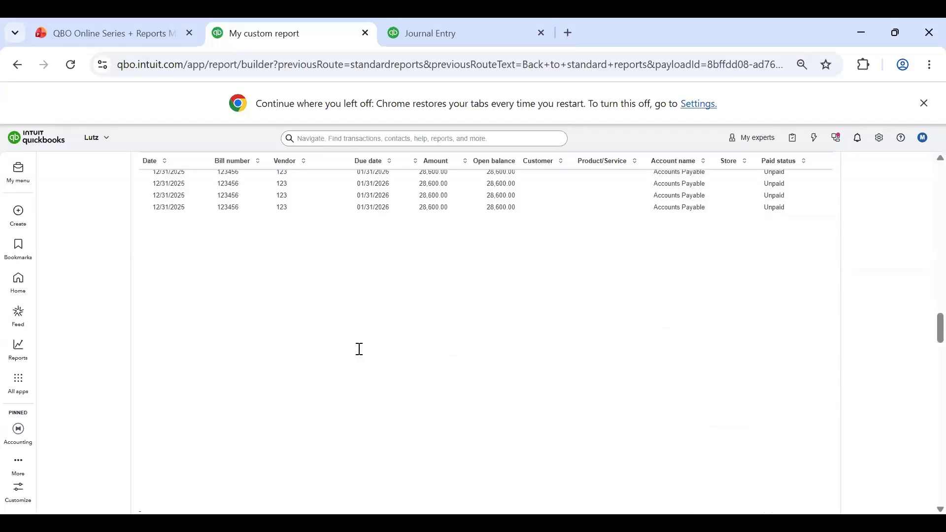
pyautogui.scroll(15, 360, 349)
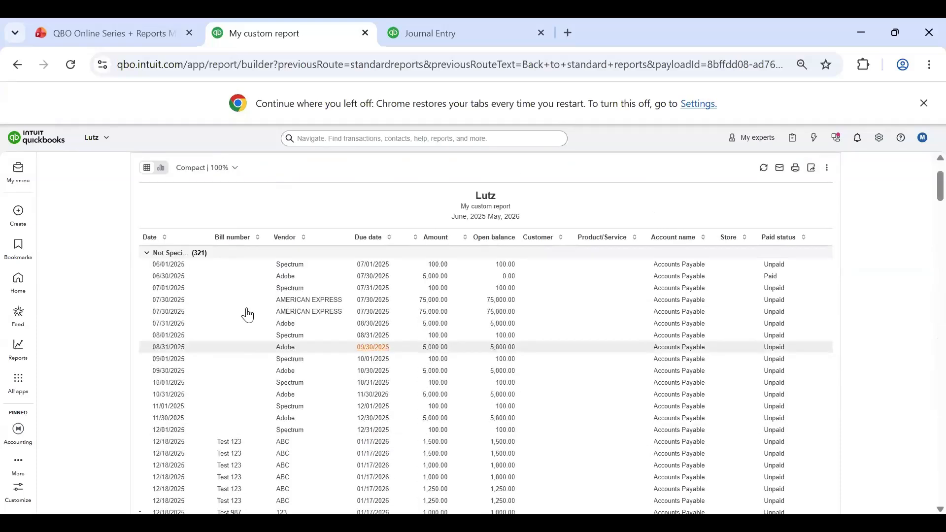
pyautogui.scroll(2, 248, 314)
pyautogui.click(147, 326)
pyautogui.click(150, 338)
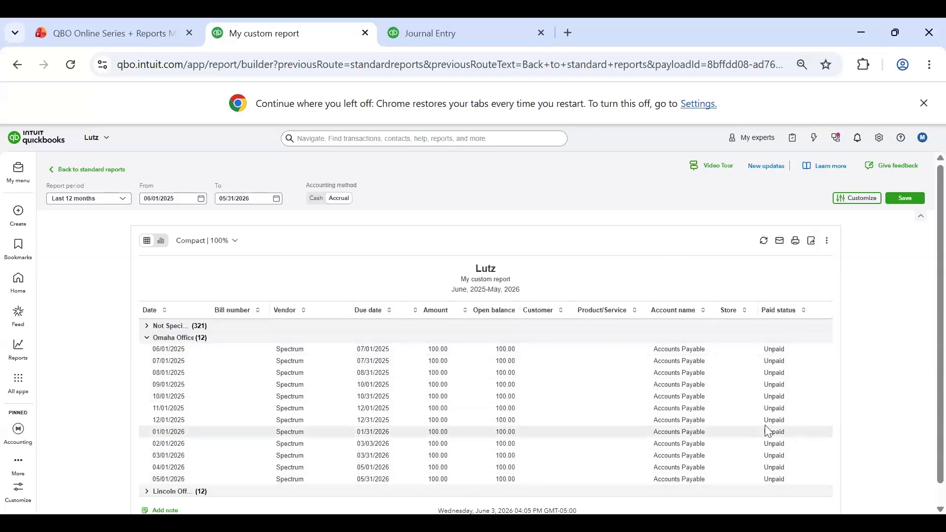
pyautogui.scroll(-1, 519, 350)
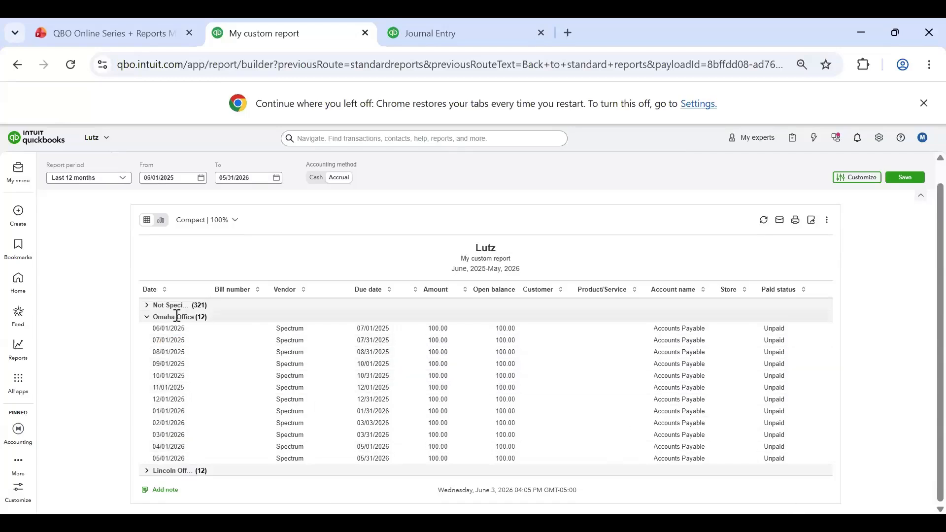
# Step: Check the report's From and To date fields and look over its customization options, leaving the settings unapplied
pyautogui.click(160, 173)
pyautogui.click(240, 180)
pyautogui.click(168, 174)
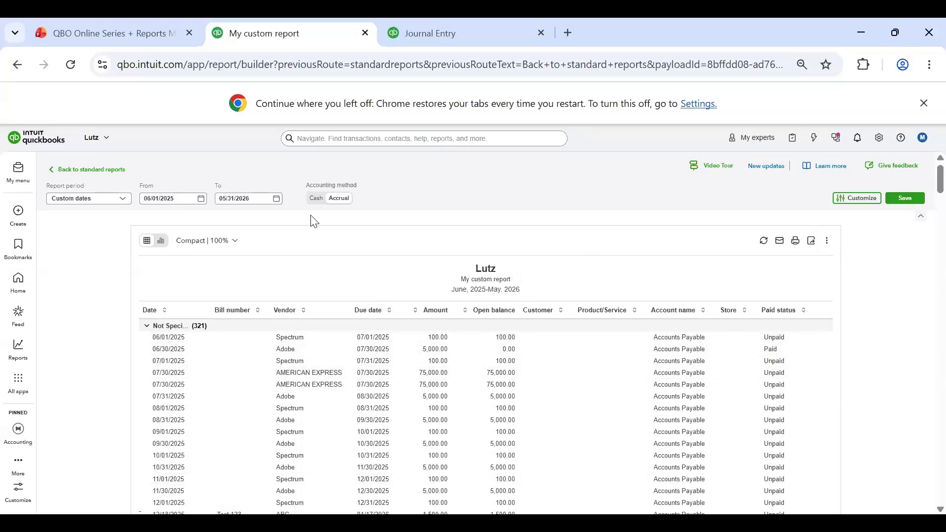
pyautogui.click(858, 199)
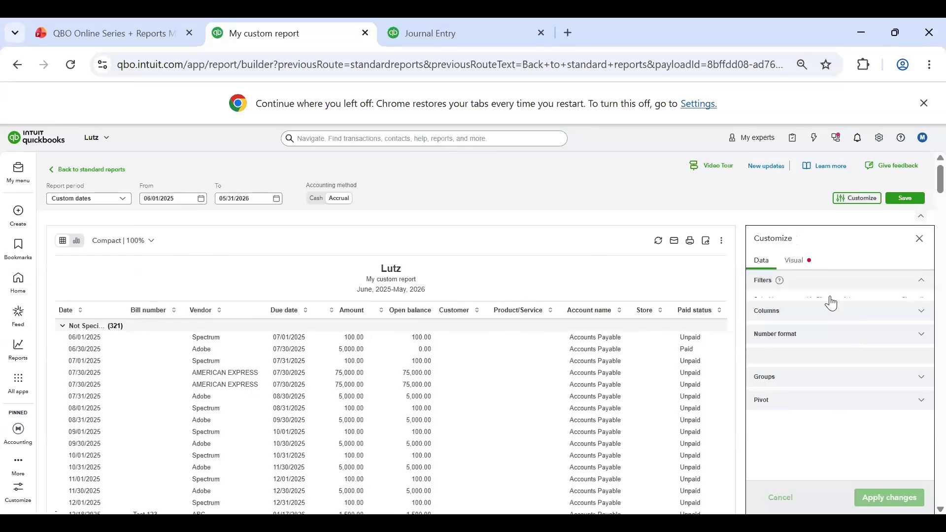
pyautogui.scroll(-3, 794, 404)
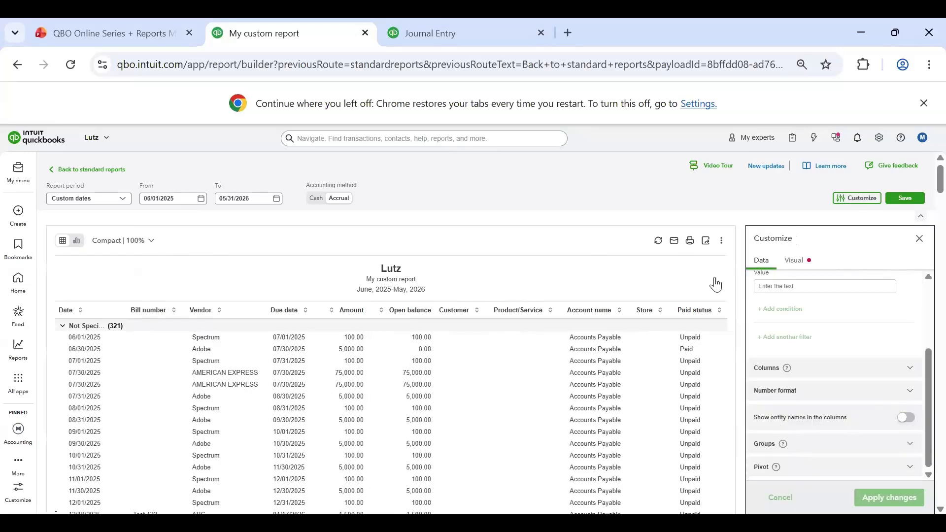
pyautogui.click(920, 238)
# Step: Return to the standard reports list and open the Balance Sheet to review its asset accounts
pyautogui.click(74, 171)
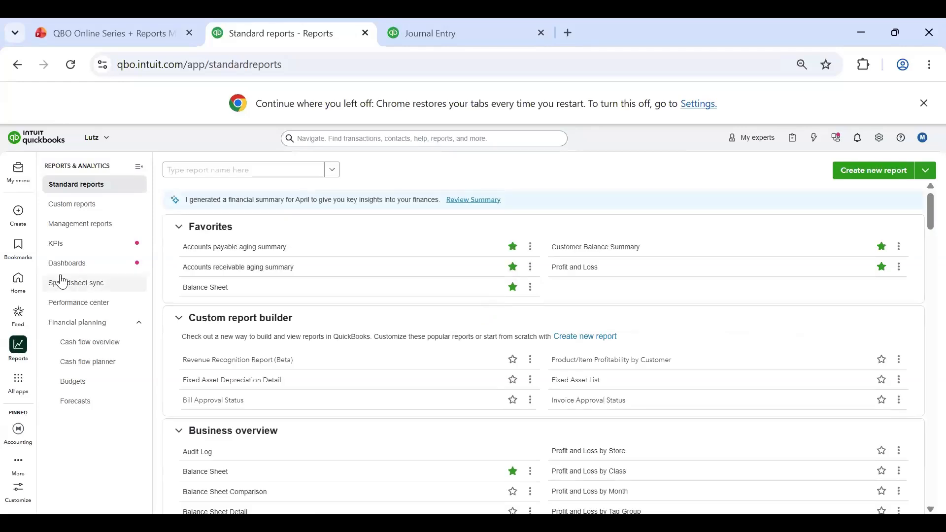
pyautogui.click(205, 289)
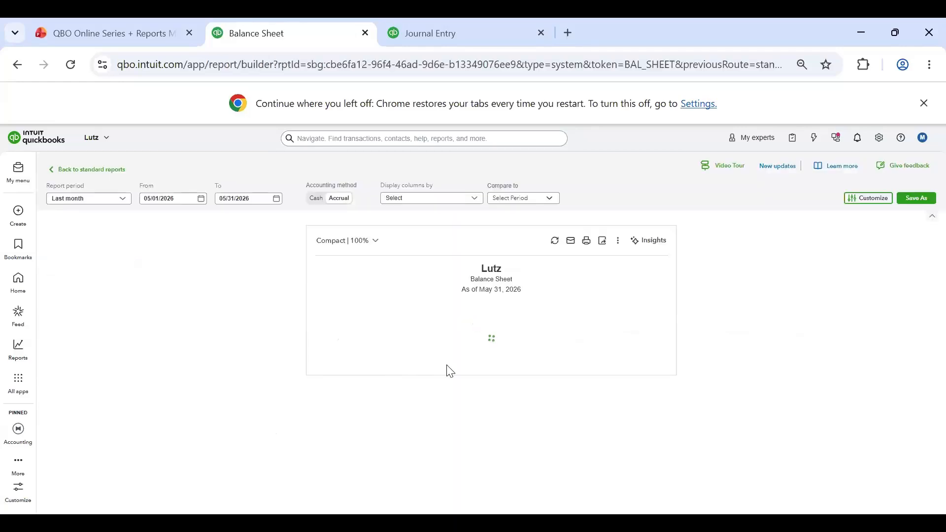
pyautogui.scroll(-3, 671, 279)
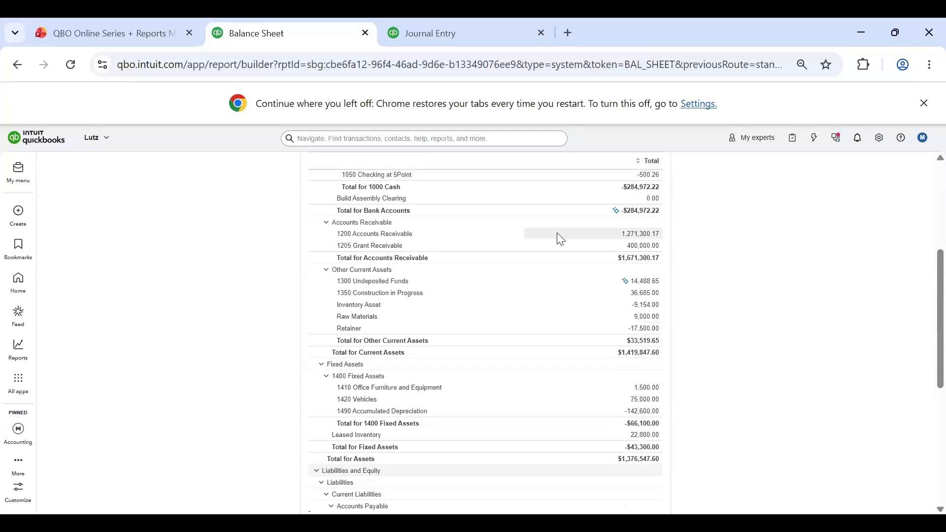
pyautogui.scroll(3, 560, 238)
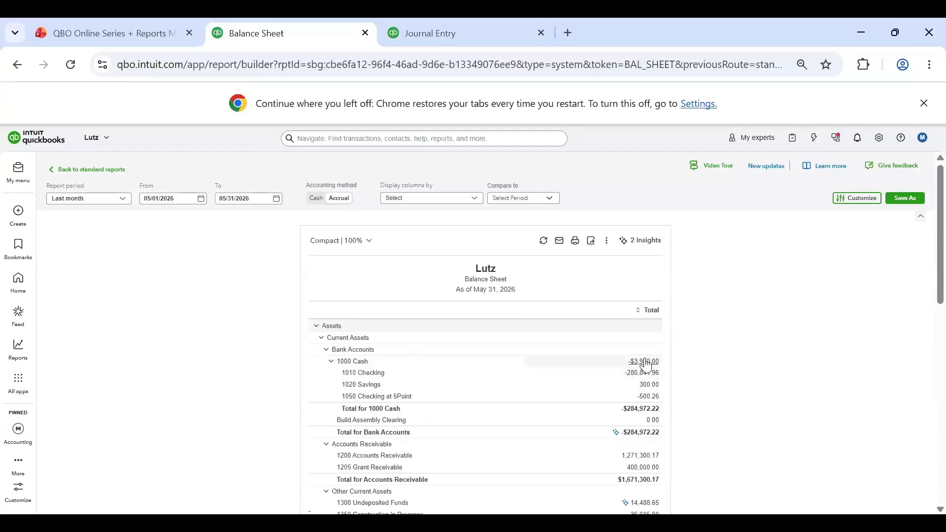
pyautogui.scroll(-1, 596, 401)
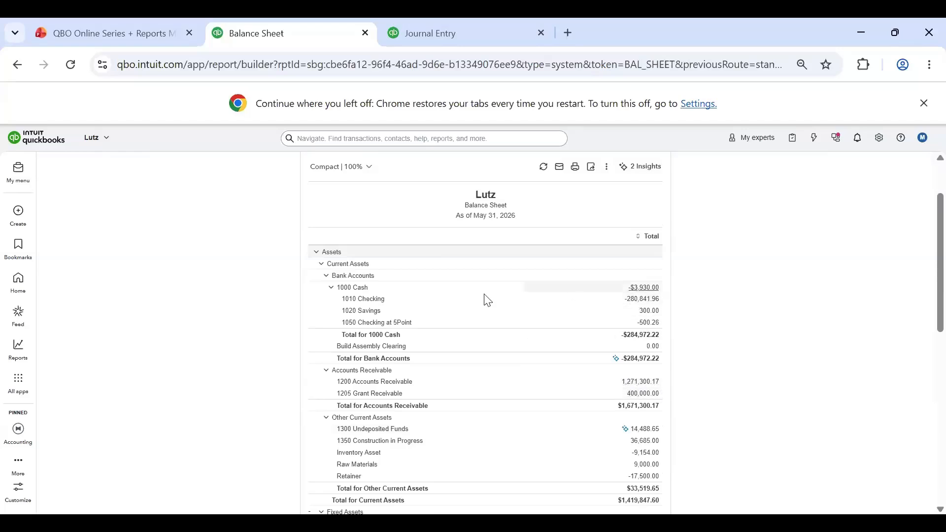
# Step: View the transactions behind the 1010 Checking balance for Last year and return to the Balance Sheet
pyautogui.click(644, 298)
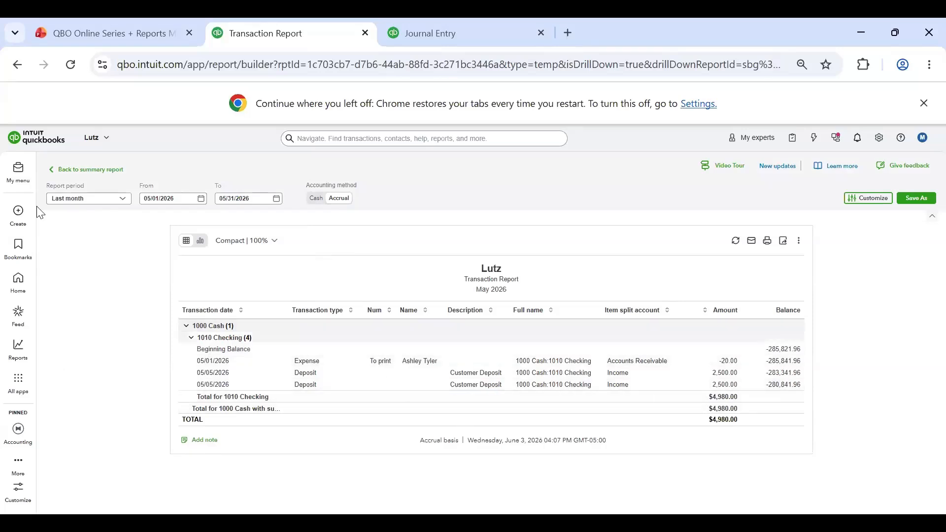
pyautogui.click(109, 200)
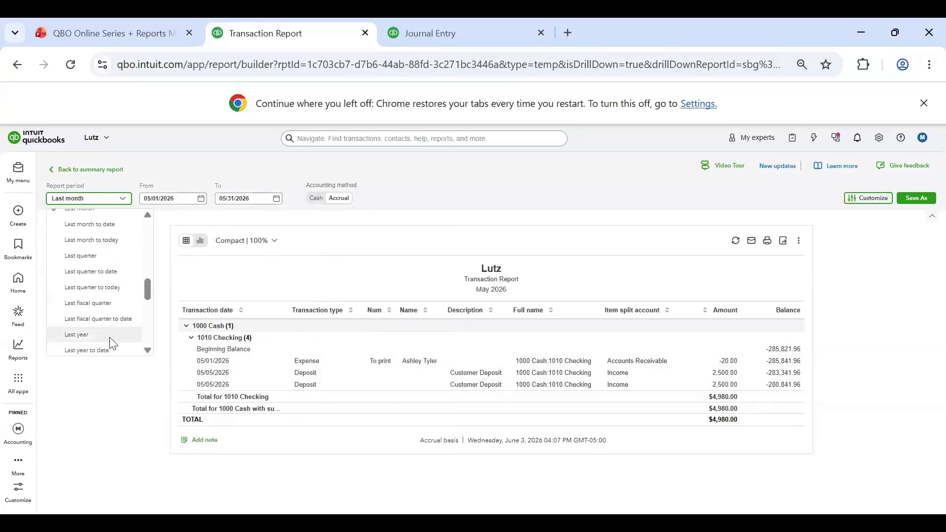
pyautogui.click(111, 339)
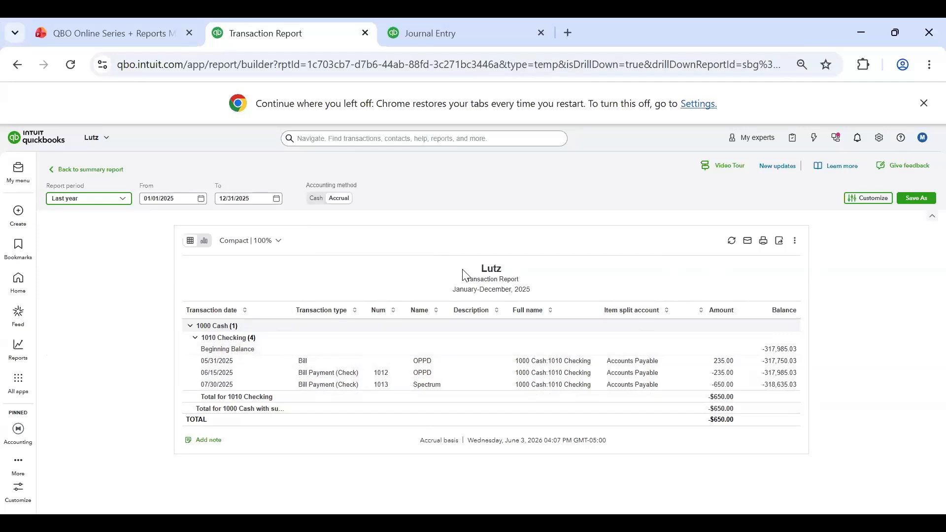
pyautogui.click(85, 172)
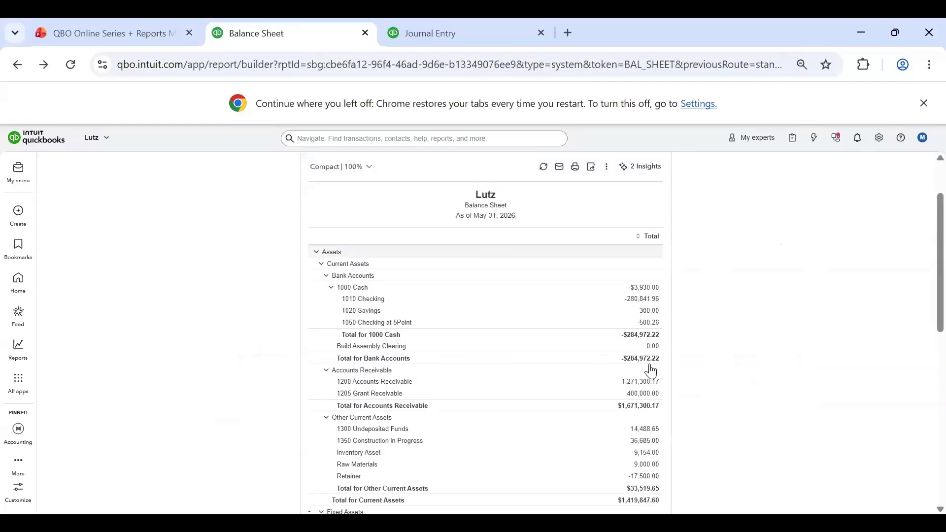
# Step: Drill into the 1010 Checking balance and examine the transaction report's filter and column customization options
pyautogui.click(643, 300)
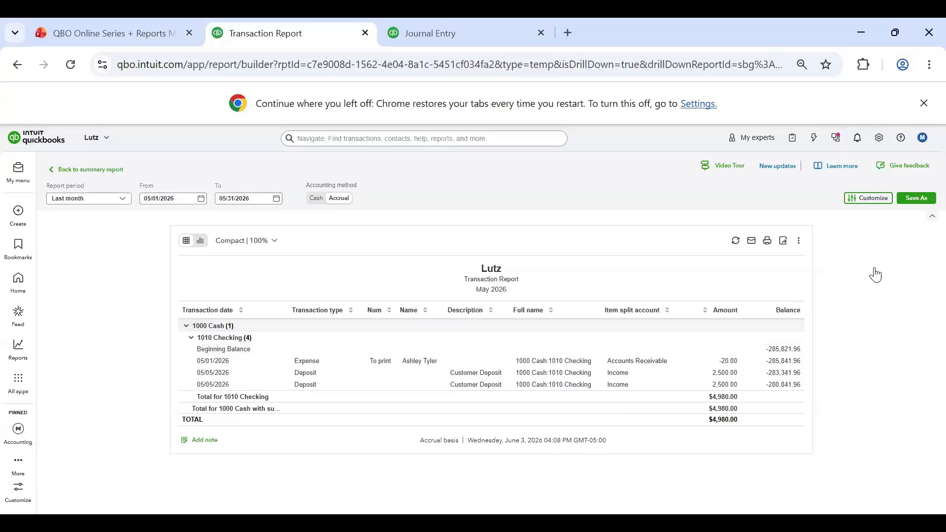
pyautogui.click(868, 198)
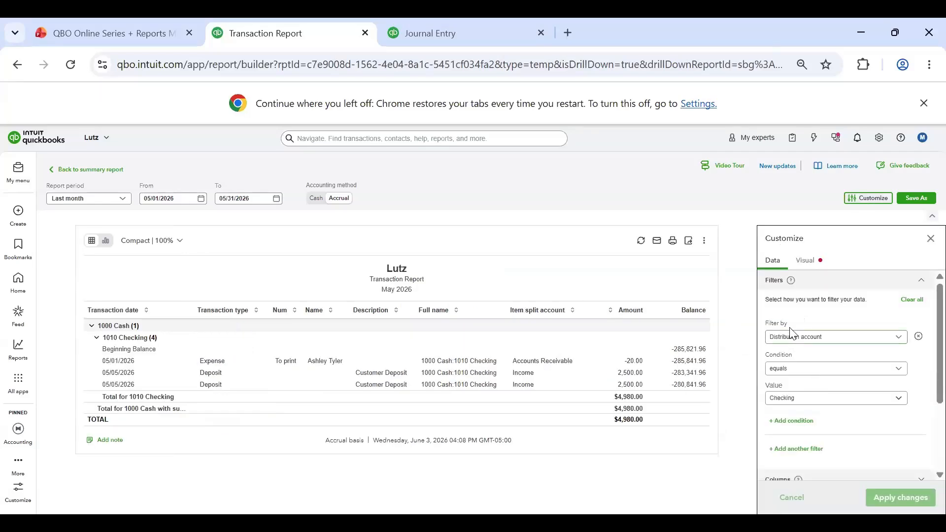
pyautogui.scroll(-3, 869, 383)
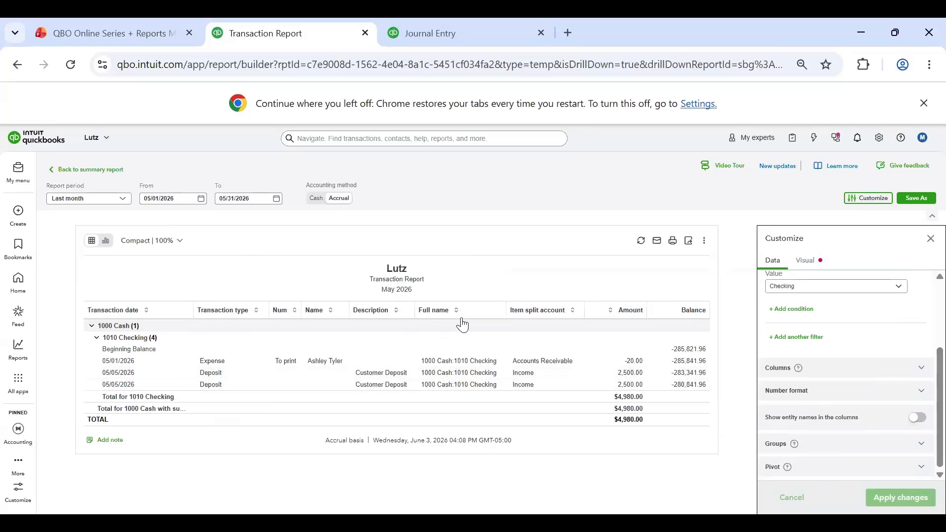
pyautogui.scroll(2, 848, 328)
pyautogui.scroll(-2, 848, 328)
pyautogui.click(922, 367)
pyautogui.scroll(-2, 848, 325)
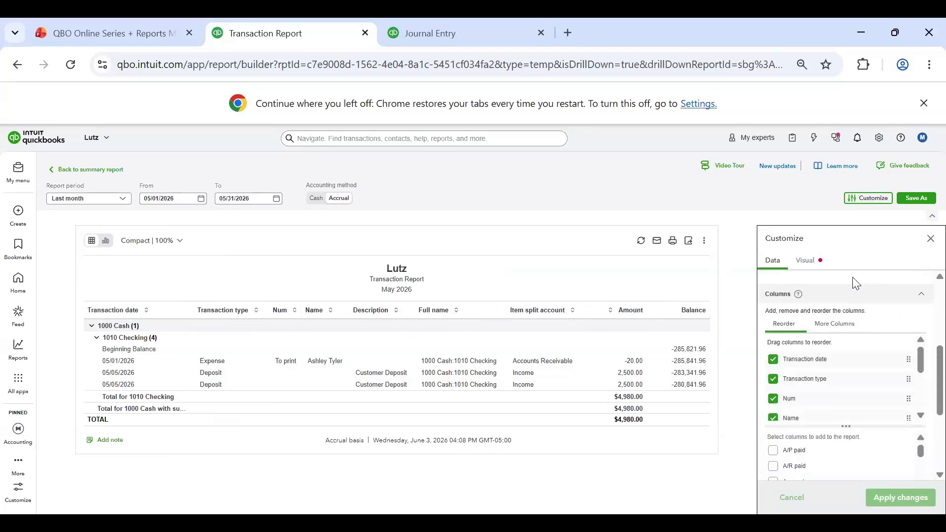
pyautogui.scroll(-2, 856, 281)
pyautogui.scroll(5, 853, 320)
pyautogui.scroll(1, 856, 390)
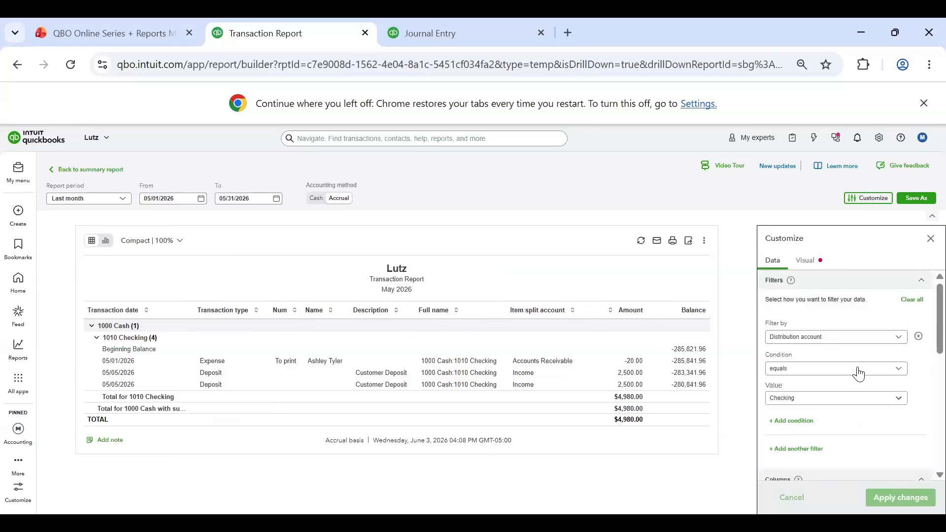
# Step: Look over the Checking transaction report's column list, close its customization settings unapplied, and return to the Balance Sheet
pyautogui.scroll(-5, 823, 345)
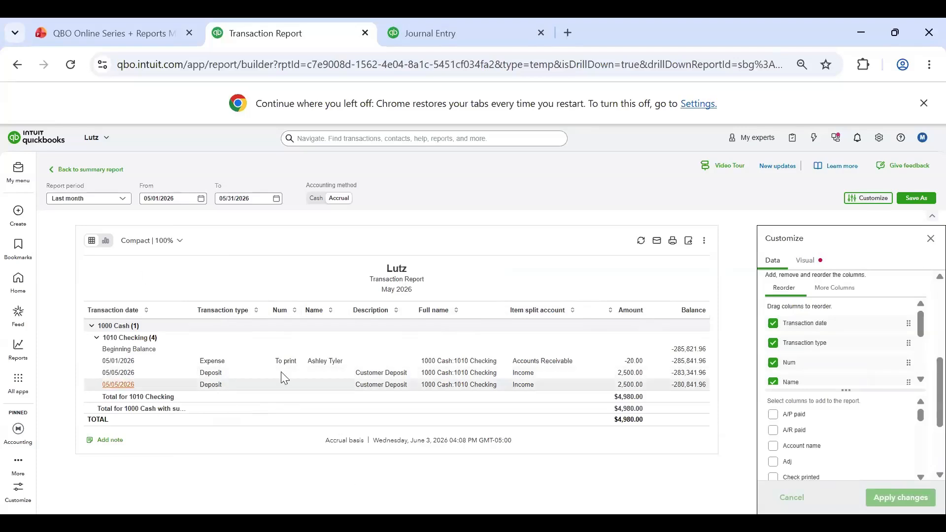
pyautogui.click(930, 241)
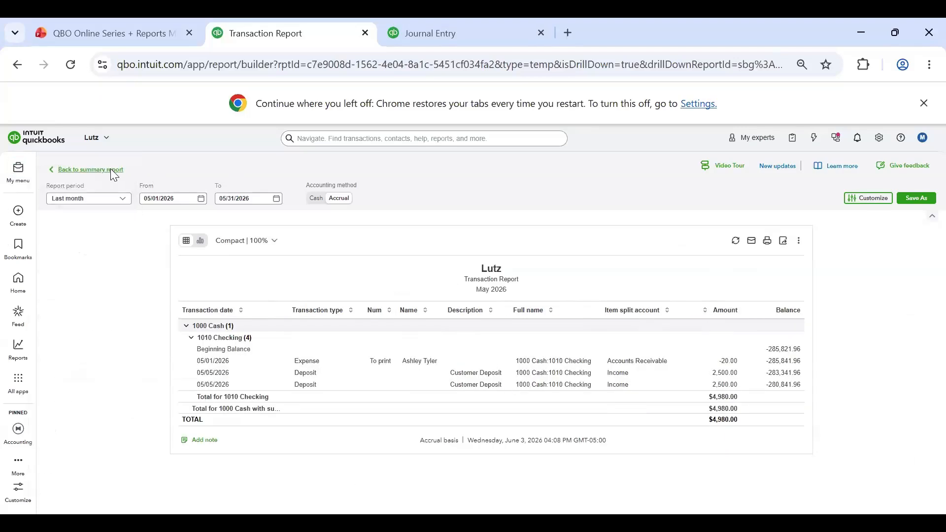
pyautogui.click(112, 171)
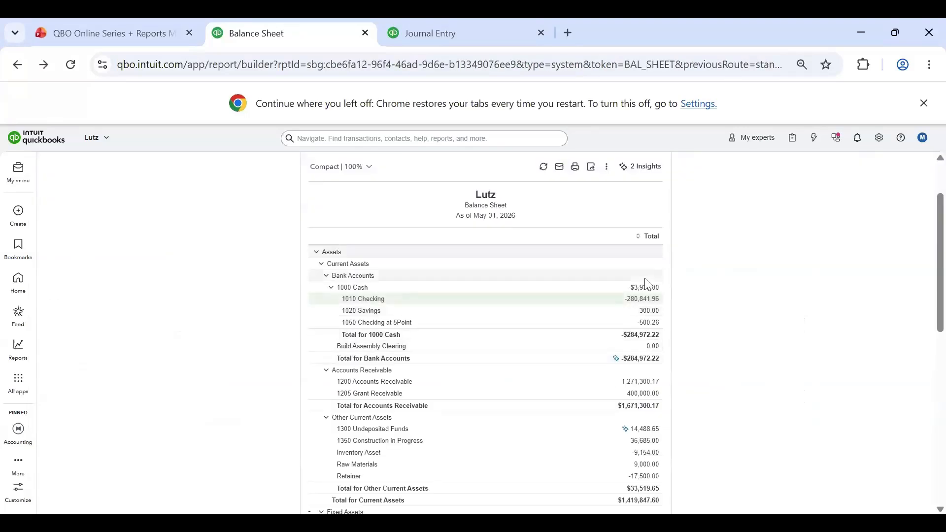
# Step: View the transactions behind the 1000 Cash balance for Last year and return to the Balance Sheet
pyautogui.click(639, 292)
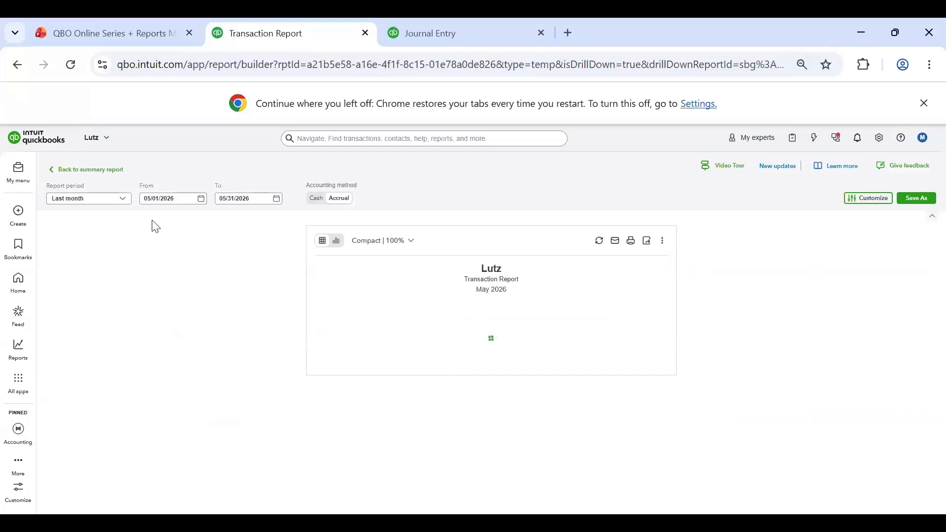
pyautogui.click(91, 199)
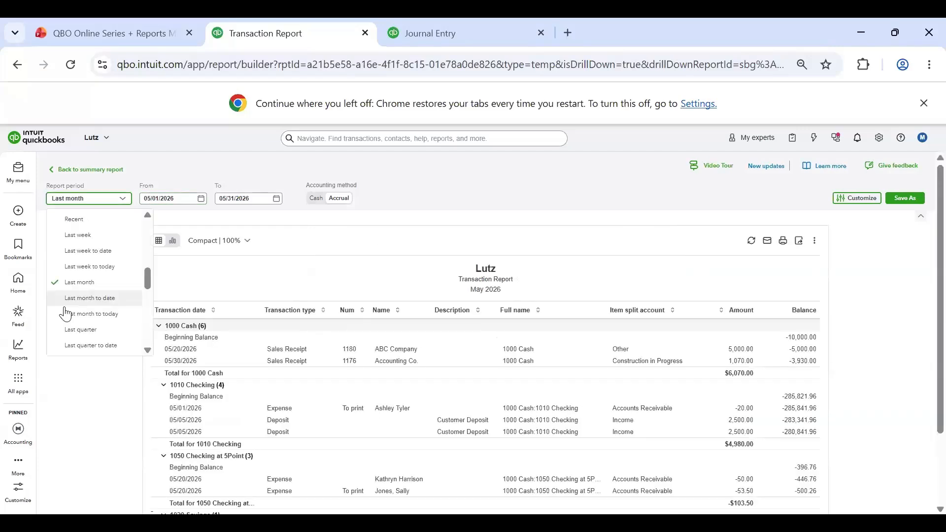
pyautogui.scroll(-2, 101, 339)
pyautogui.click(101, 338)
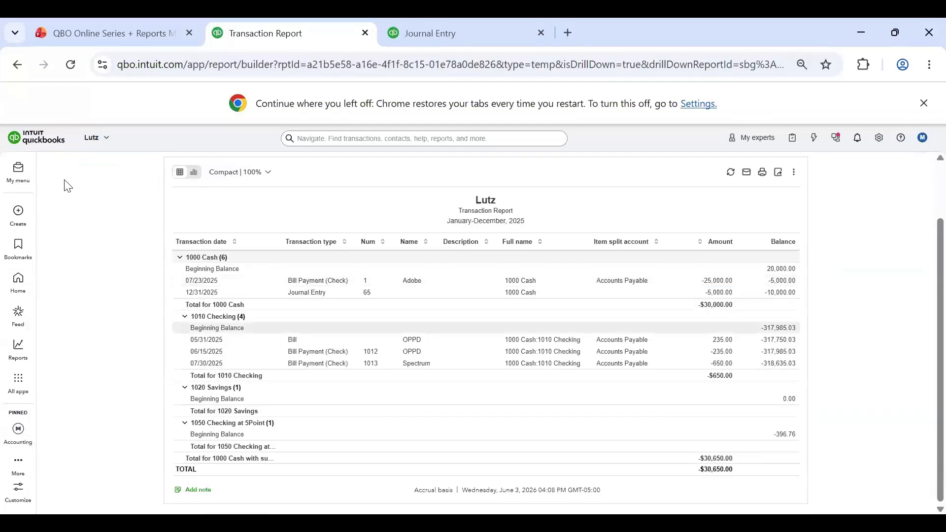
pyautogui.click(66, 171)
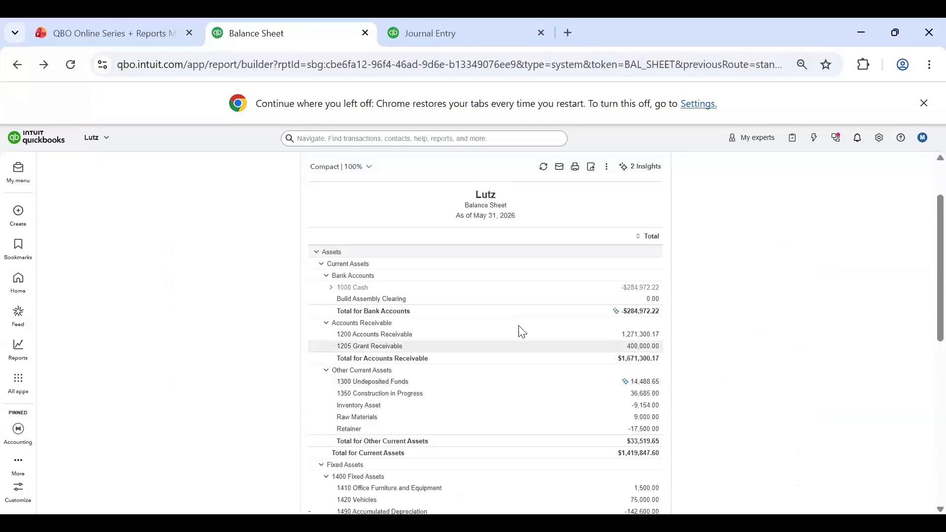
# Step: Drill into the 1200 Accounts Receivable balance and review its transactions for Last month
pyautogui.click(642, 288)
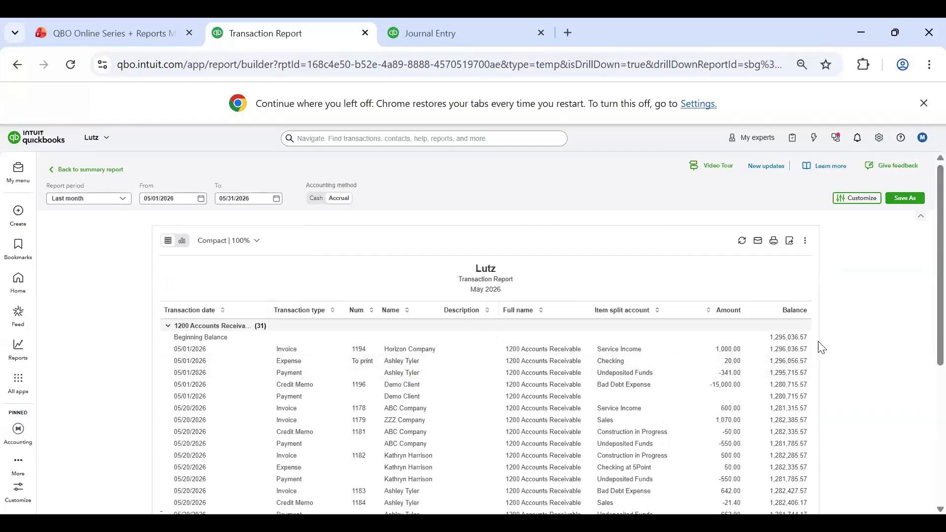
pyautogui.scroll(-10, 818, 345)
pyautogui.scroll(10, 744, 488)
pyautogui.scroll(-6, 432, 327)
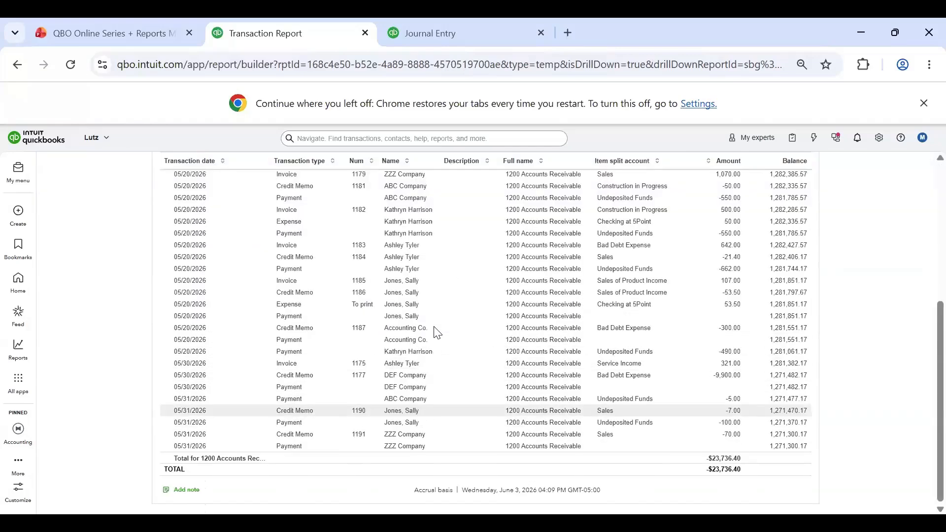
pyautogui.scroll(6, 500, 310)
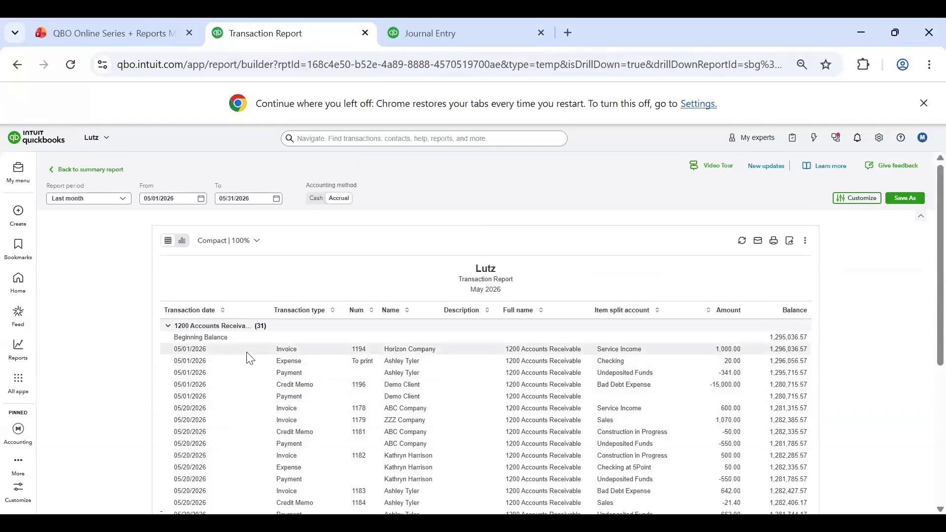
pyautogui.scroll(-5, 436, 364)
pyautogui.scroll(6, 436, 383)
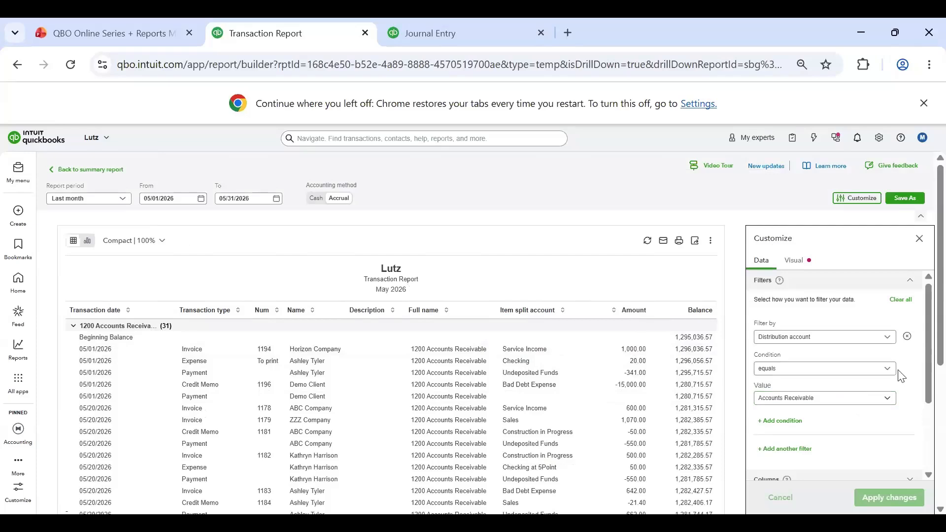
# Step: Examine the Accounts Receivable transaction report's customization settings, including the columns already shown and those available to add
pyautogui.scroll(-2, 893, 367)
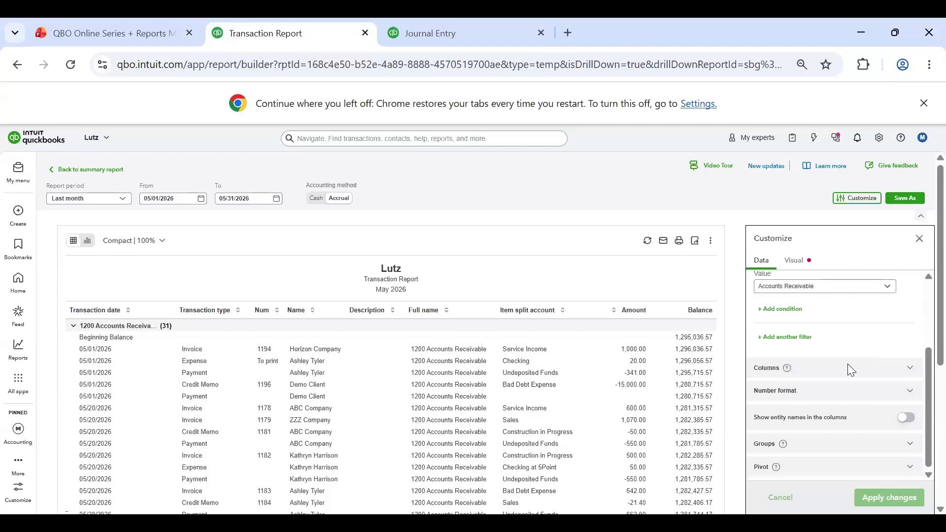
pyautogui.click(913, 367)
pyautogui.scroll(-3, 857, 325)
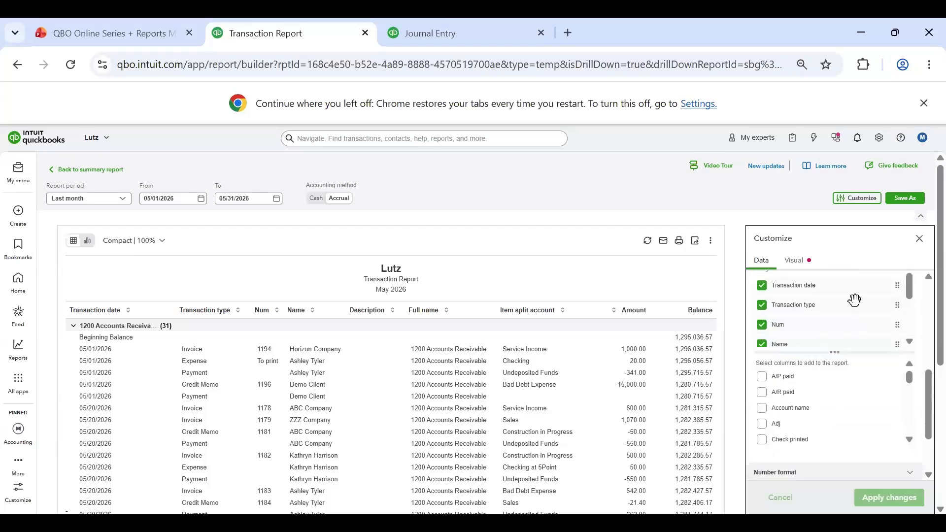
pyautogui.scroll(3, 759, 291)
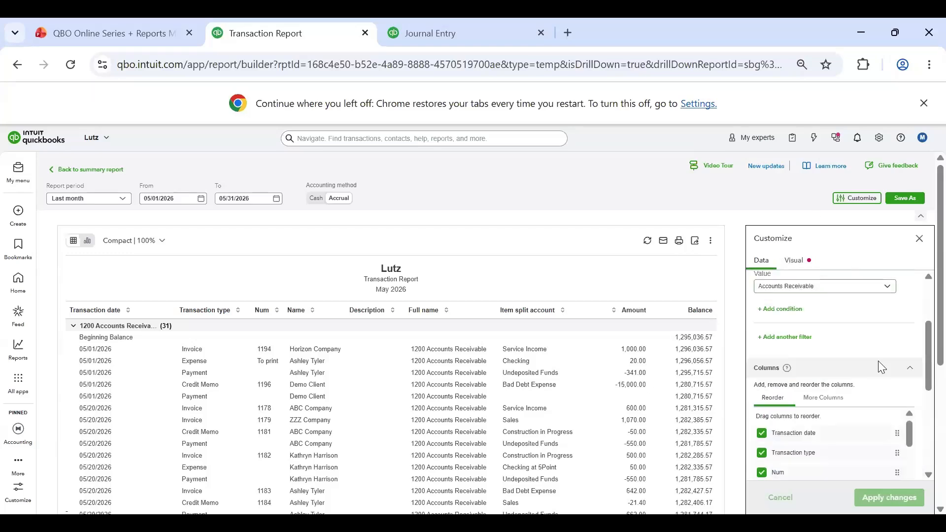
pyautogui.scroll(-2, 874, 279)
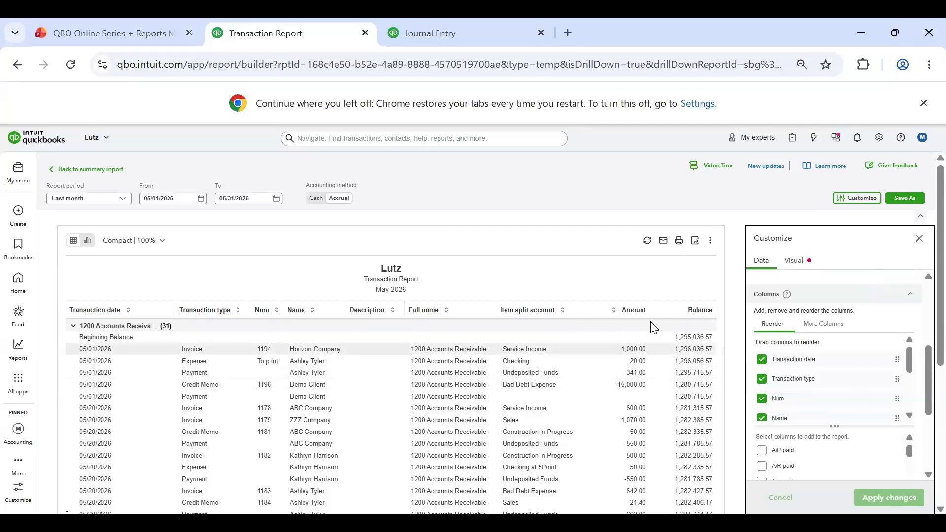
pyautogui.scroll(-2, 863, 372)
pyautogui.scroll(-2, 820, 395)
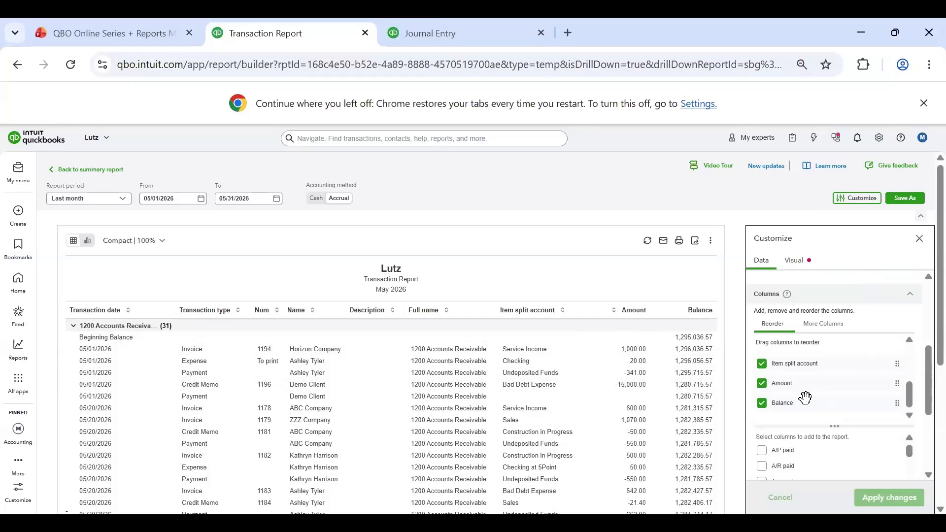
pyautogui.scroll(-3, 827, 365)
pyautogui.scroll(2, 842, 394)
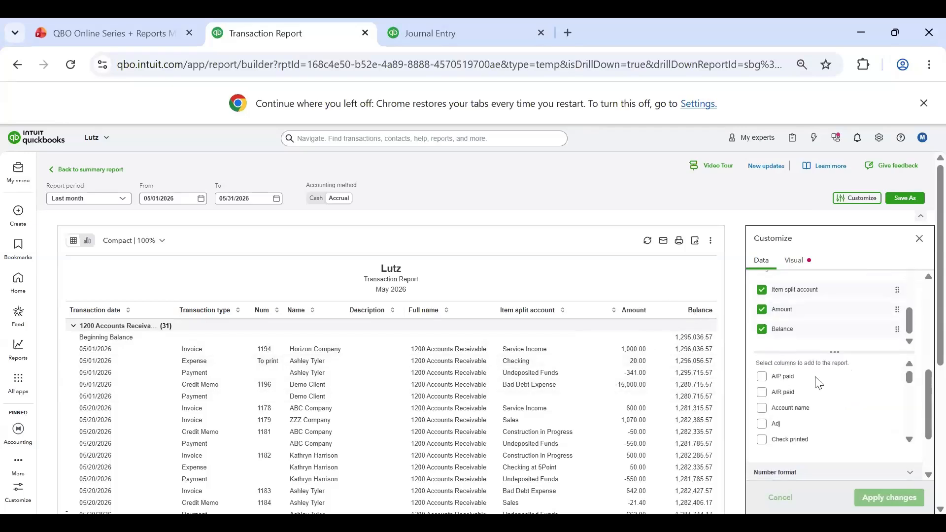
# Step: Add the Debit and Credit columns to the Accounts Receivable transaction report and apply the changes
pyautogui.scroll(-4, 775, 427)
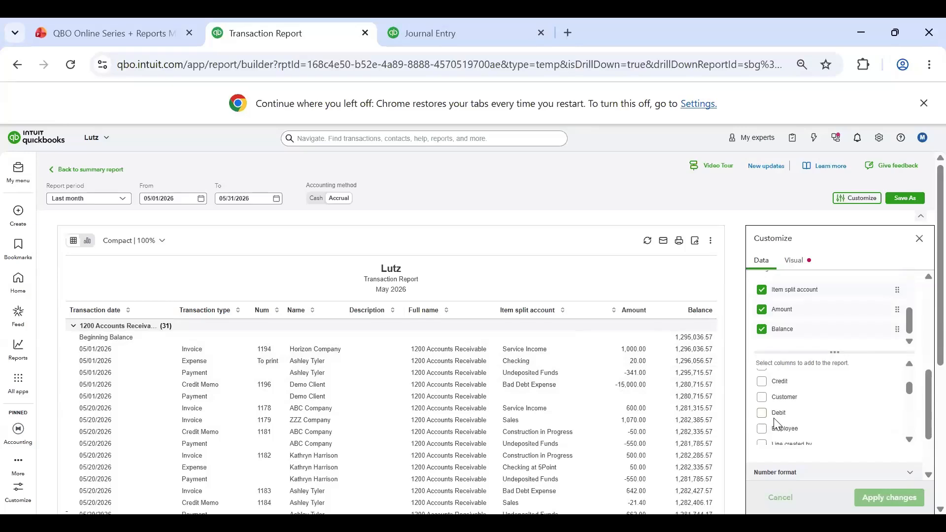
pyautogui.scroll(1, 778, 414)
pyautogui.click(762, 440)
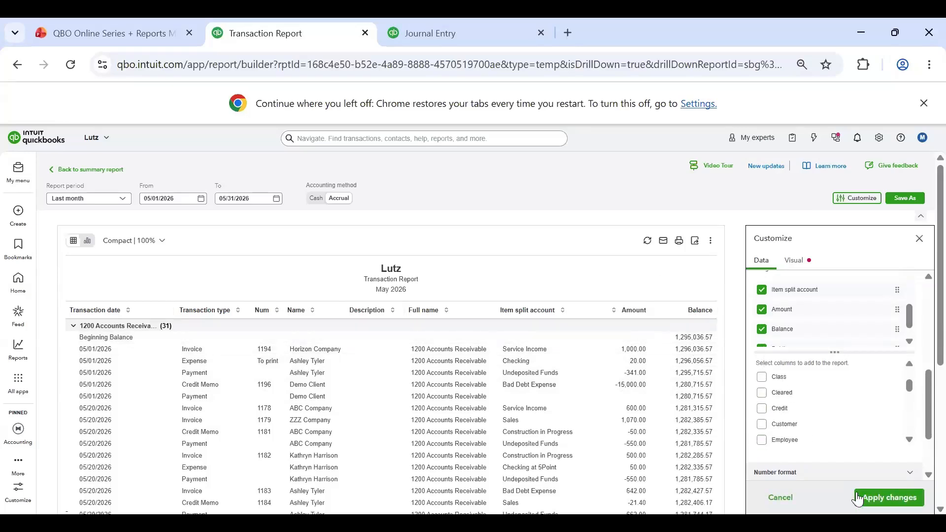
pyautogui.click(879, 498)
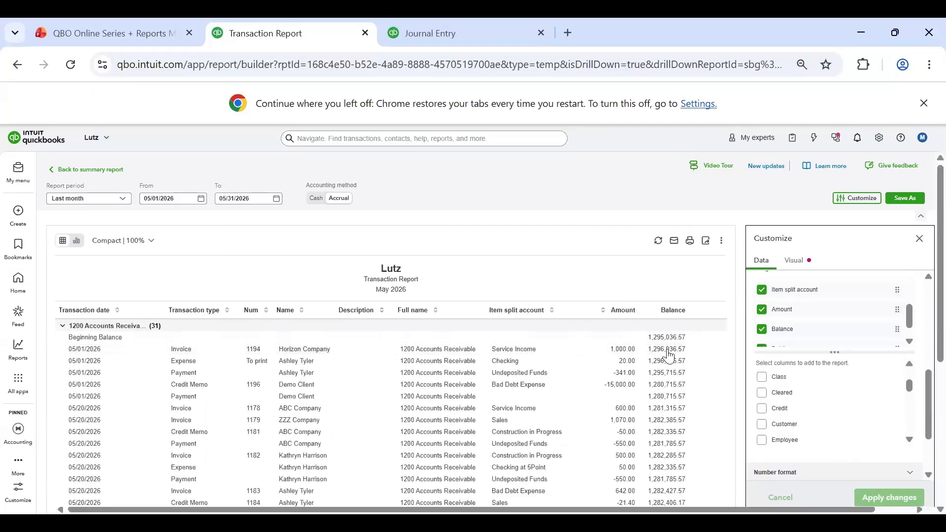
pyautogui.moveTo(609, 510); pyautogui.dragTo(647, 511)
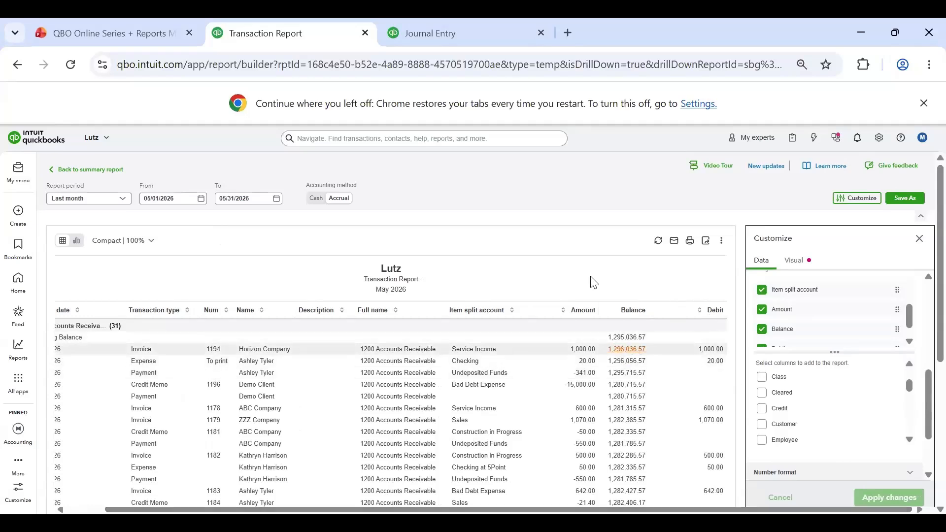
pyautogui.click(763, 412)
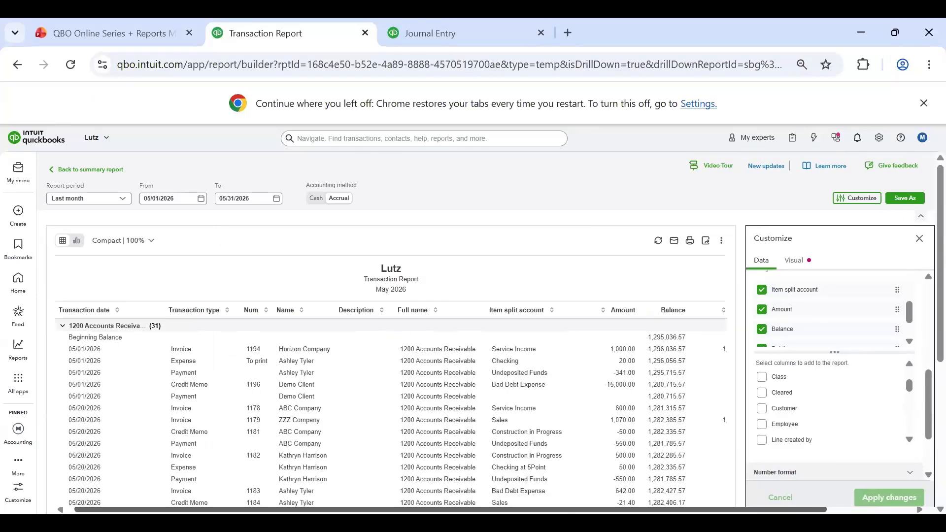
pyautogui.hscroll(2, 655, 380)
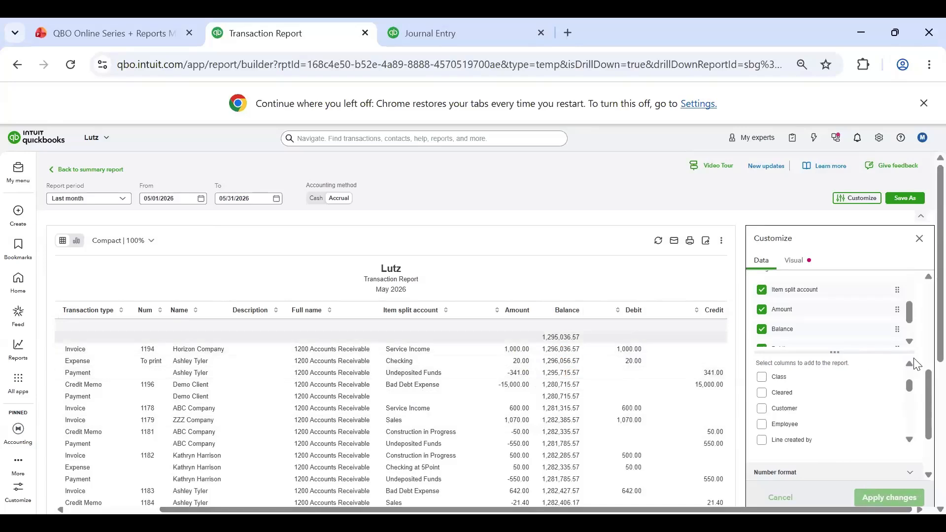
# Step: Remove the Amount column, move Balance after Credit, apply the changes, and review the rearranged report
pyautogui.click(764, 315)
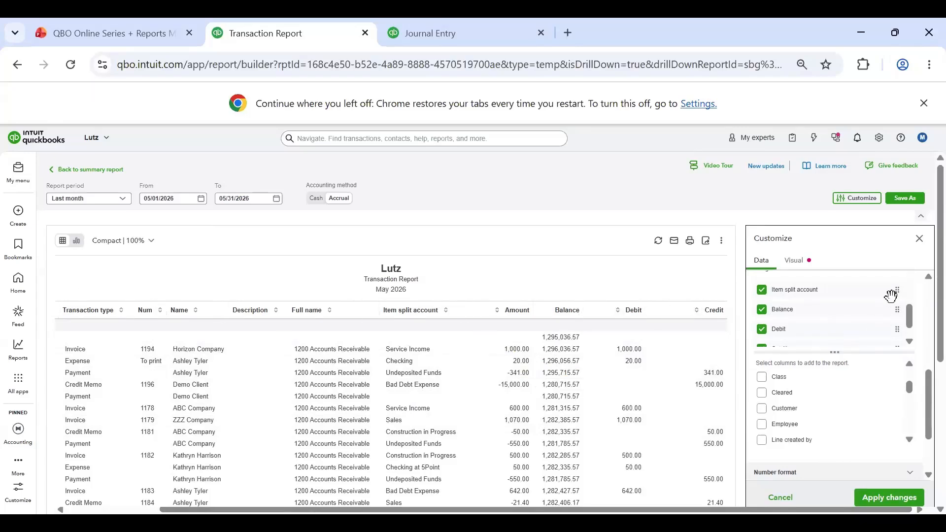
pyautogui.moveTo(841, 308); pyautogui.dragTo(841, 346)
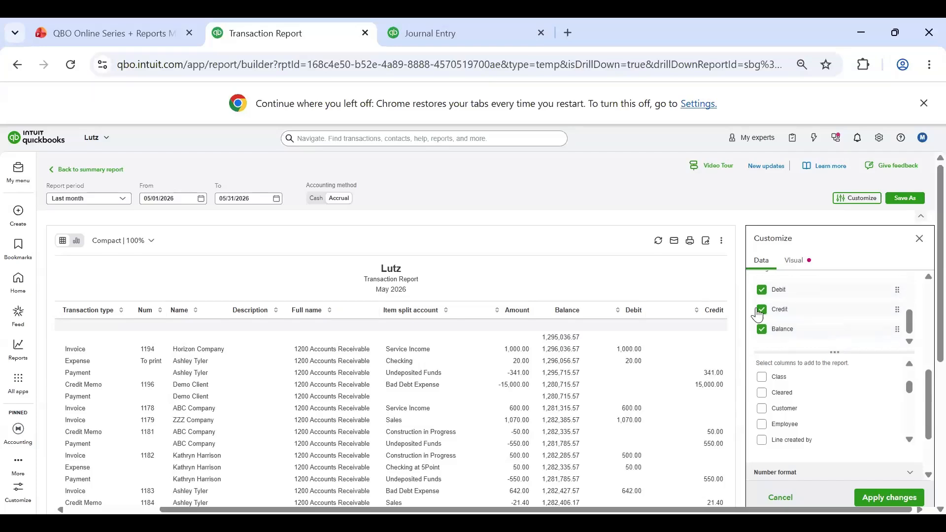
pyautogui.click(881, 499)
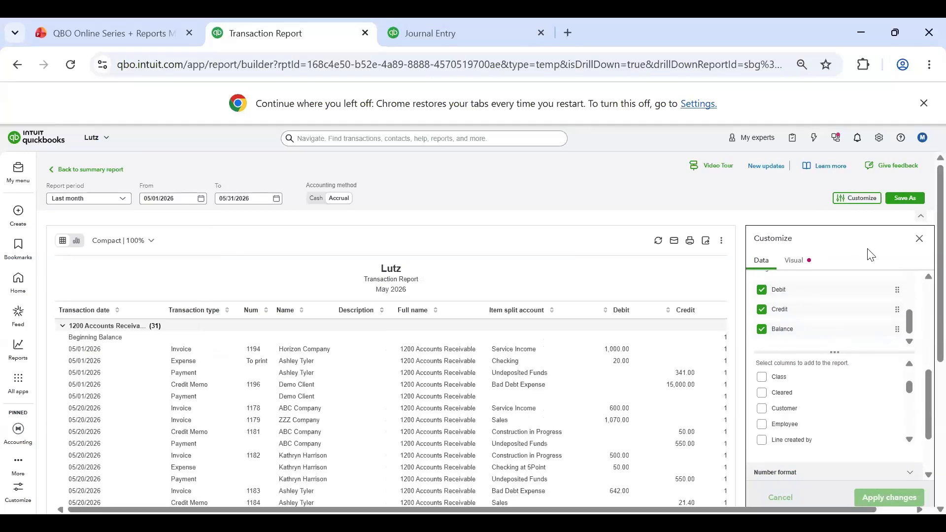
pyautogui.click(930, 239)
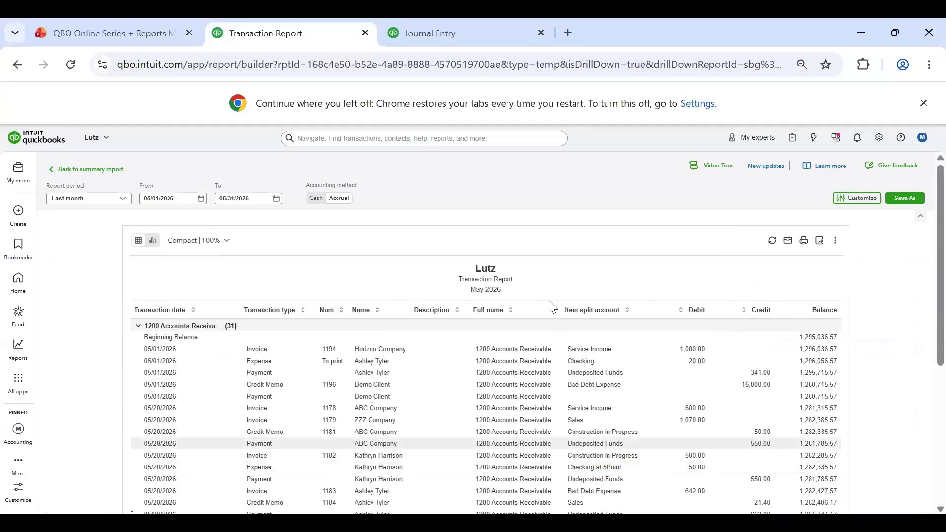
pyautogui.scroll(-5, 436, 320)
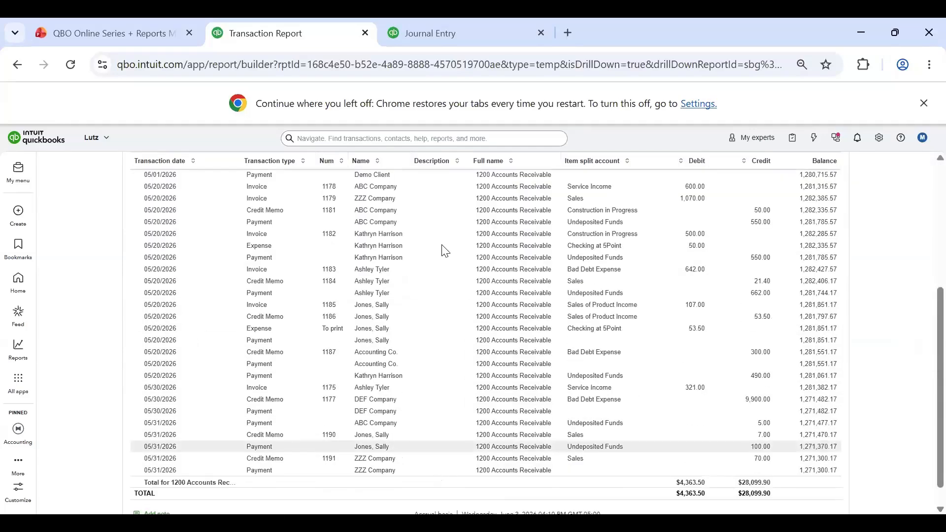
pyautogui.scroll(5, 348, 429)
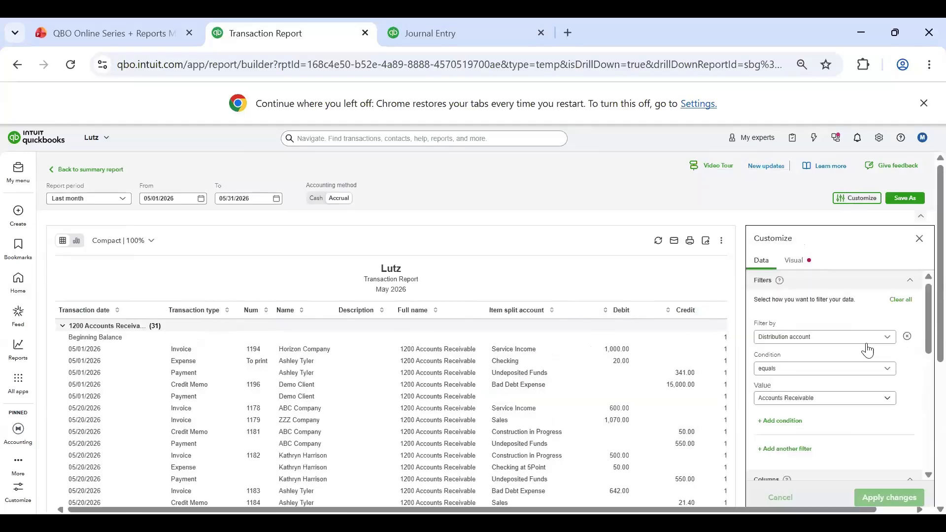
# Step: Group the Accounts Receivable transaction report by Transaction type, apply the change, and close the customization settings
pyautogui.scroll(-10, 863, 348)
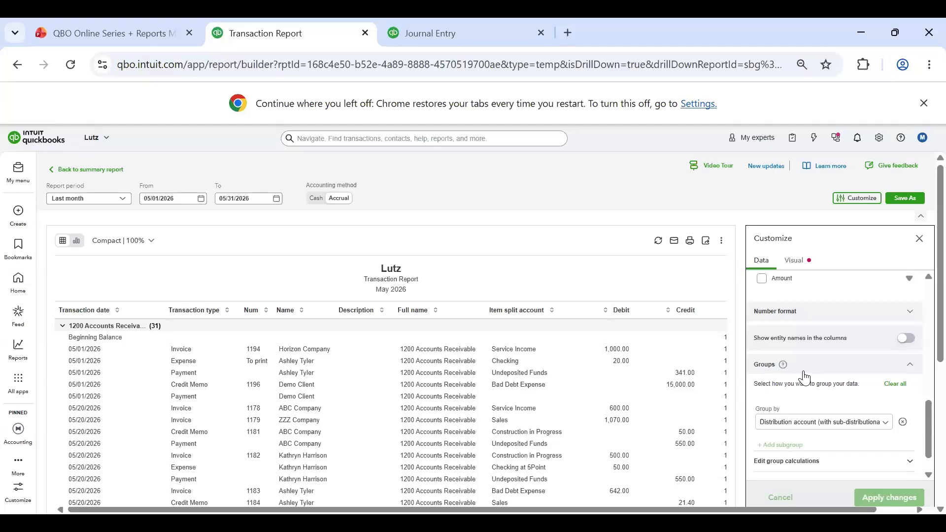
pyautogui.click(824, 422)
pyautogui.scroll(5, 826, 348)
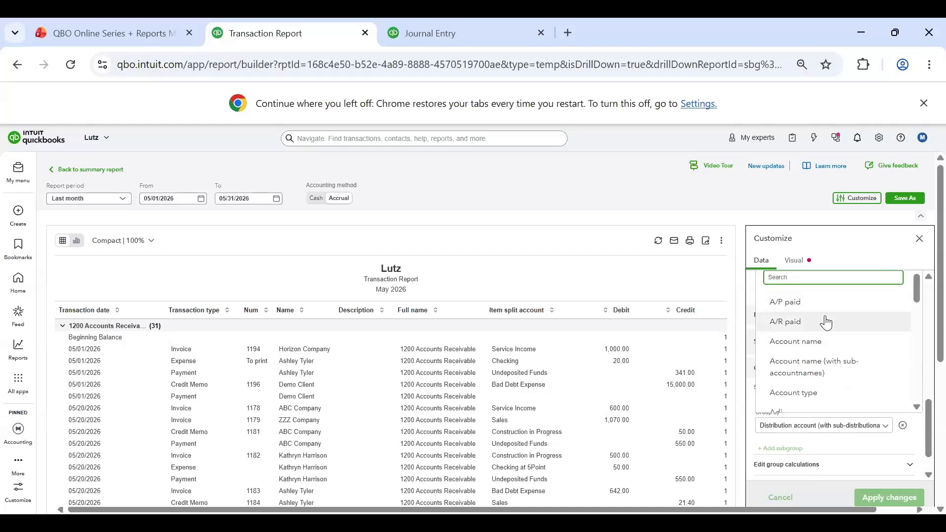
pyautogui.scroll(-15, 827, 323)
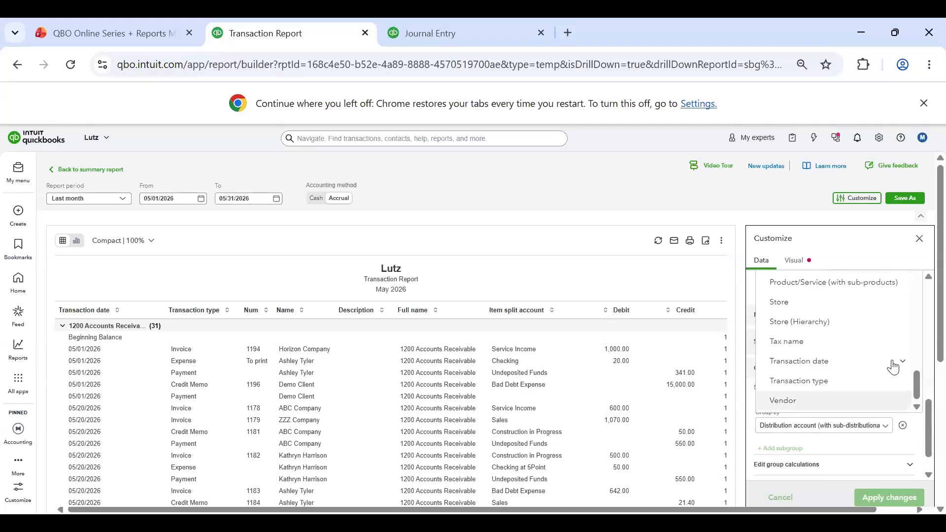
pyautogui.click(818, 388)
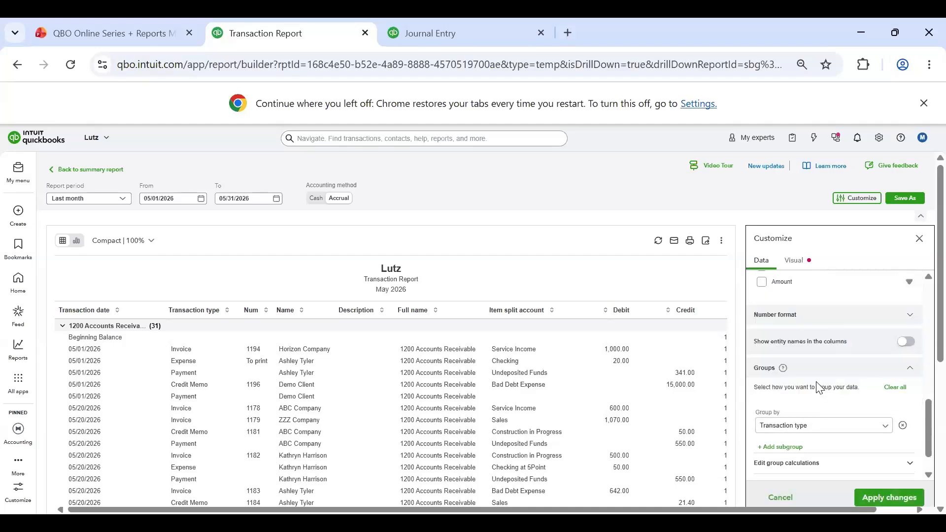
pyautogui.click(876, 499)
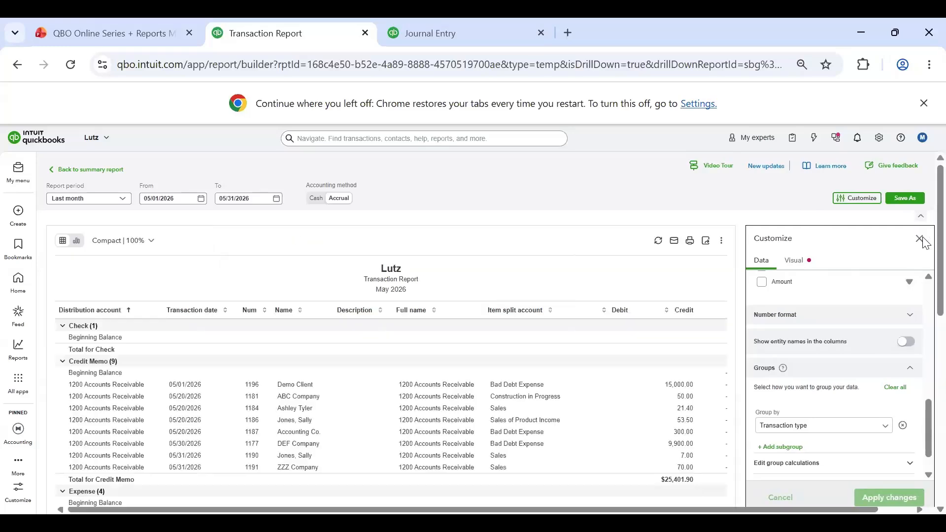
pyautogui.click(921, 240)
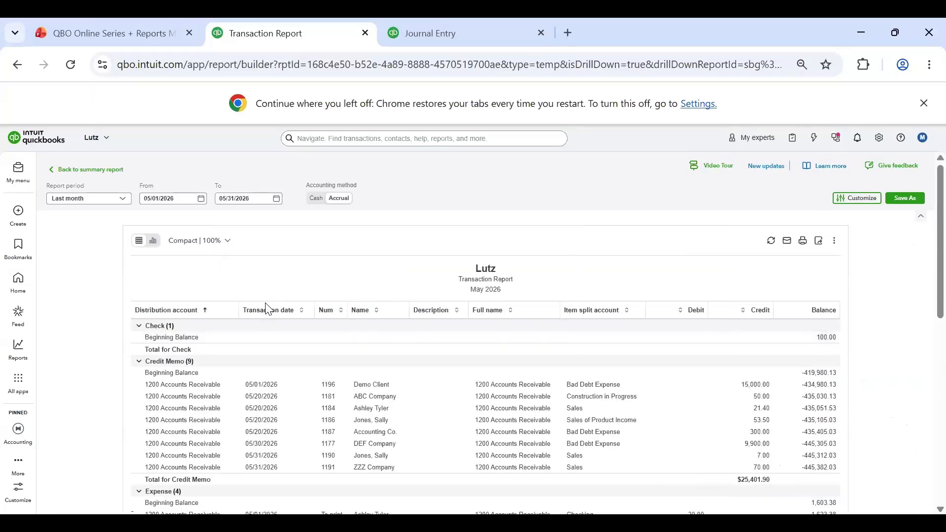
# Step: Examine the Accounts Receivable transaction report's groups by transaction type, from Check through Payment, including their debit, credit and balance columns
pyautogui.scroll(-3, 261, 194)
pyautogui.scroll(-3, 283, 179)
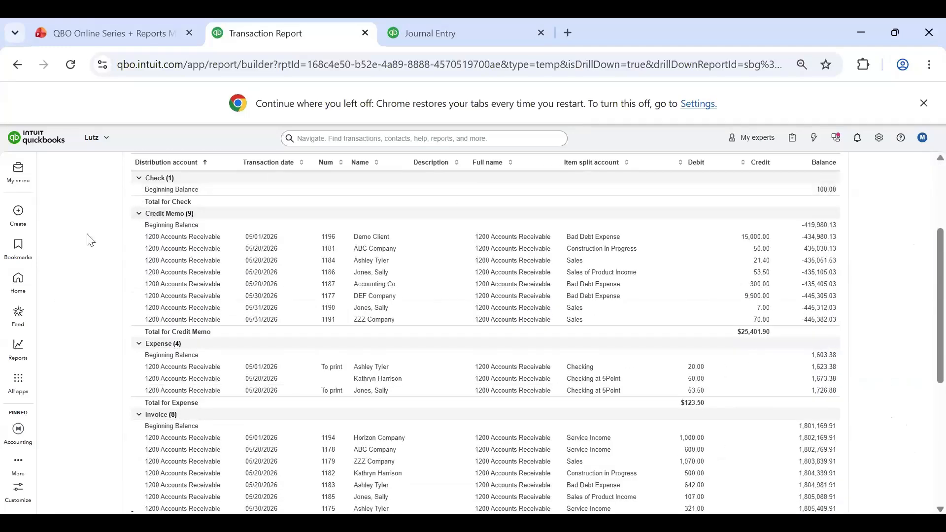
pyautogui.scroll(2, 376, 211)
pyautogui.scroll(1, 376, 210)
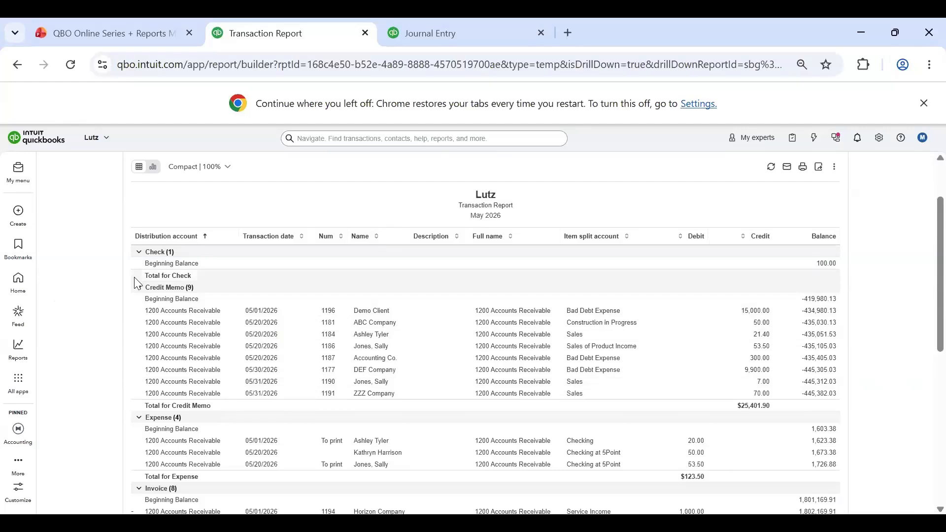
pyautogui.scroll(-2, 198, 228)
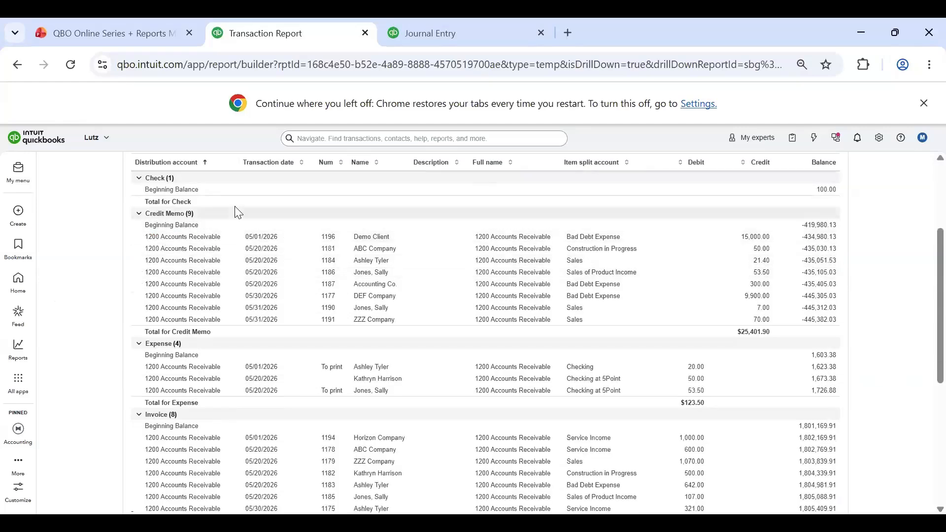
pyautogui.scroll(-2, 295, 276)
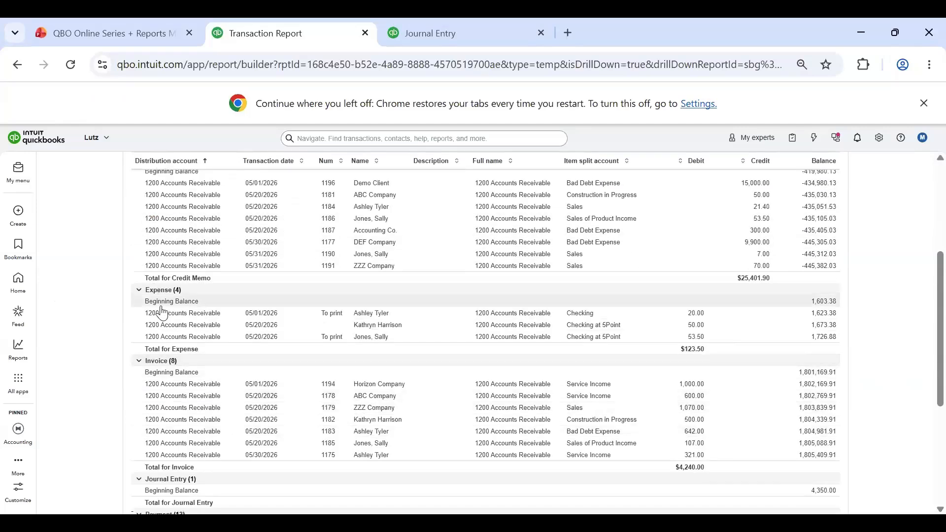
pyautogui.scroll(1, 168, 311)
pyautogui.scroll(4, 179, 313)
pyautogui.scroll(-8, 175, 333)
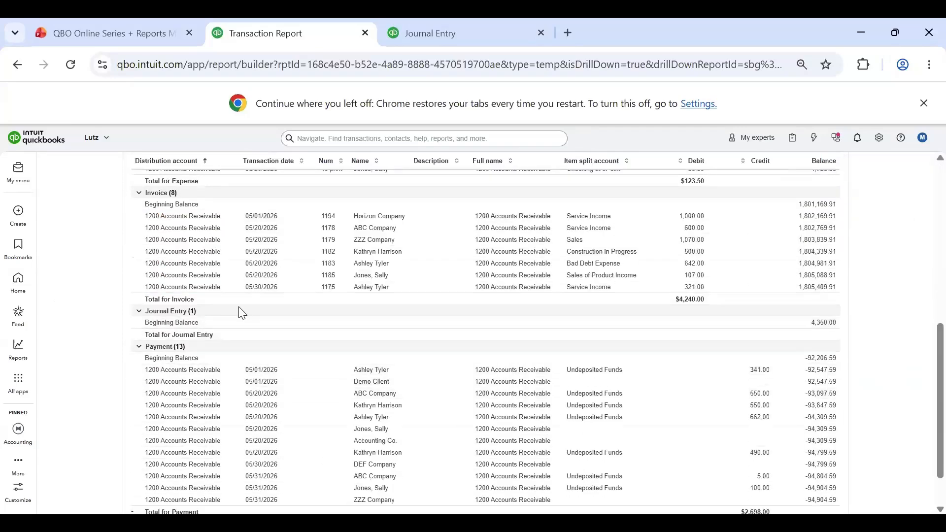
pyautogui.scroll(10, 276, 316)
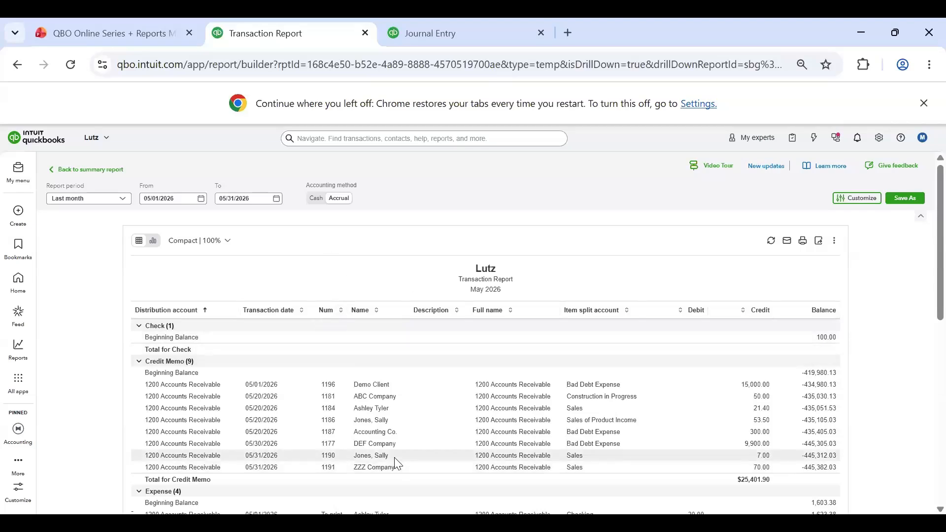
pyautogui.scroll(-5, 258, 279)
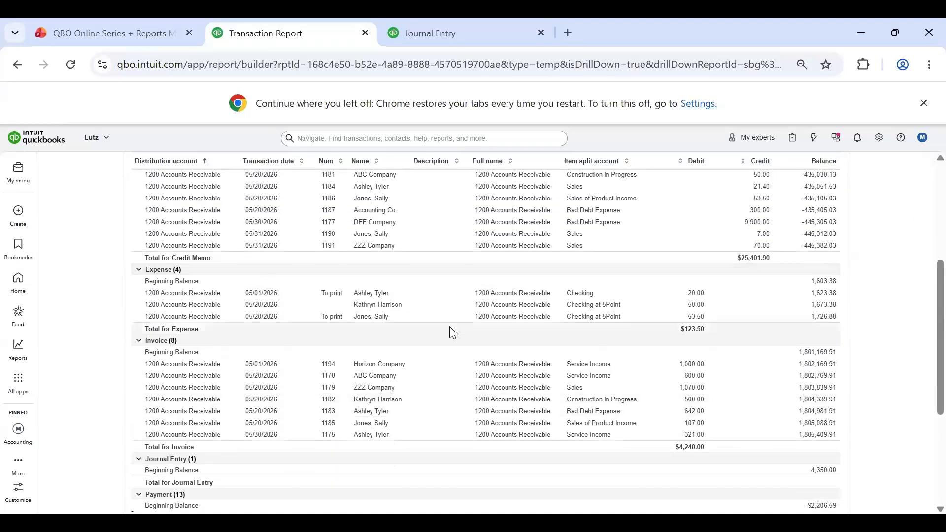
pyautogui.scroll(5, 597, 374)
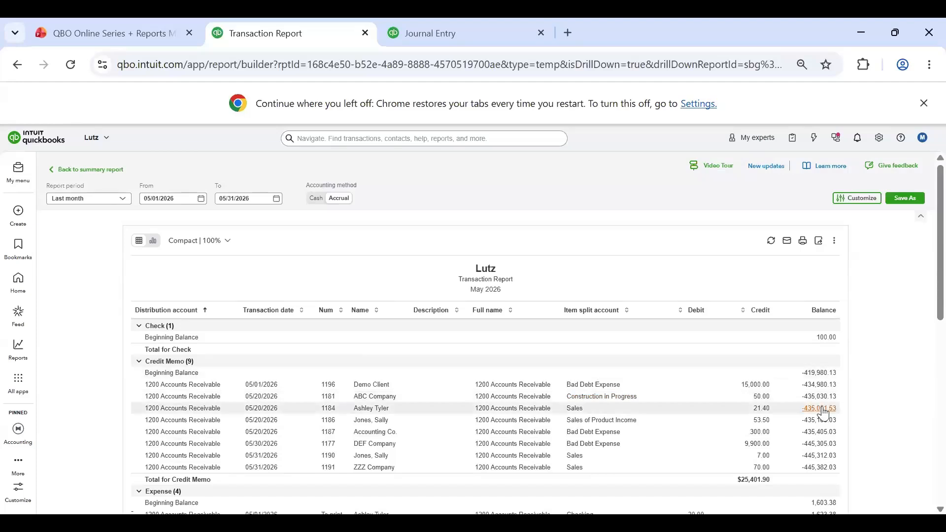
pyautogui.scroll(-6, 614, 432)
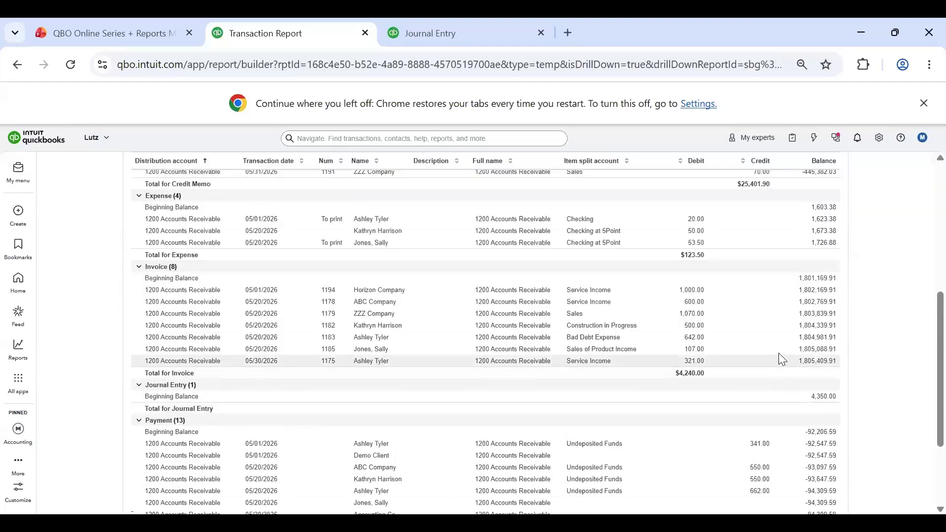
pyautogui.scroll(-3, 722, 340)
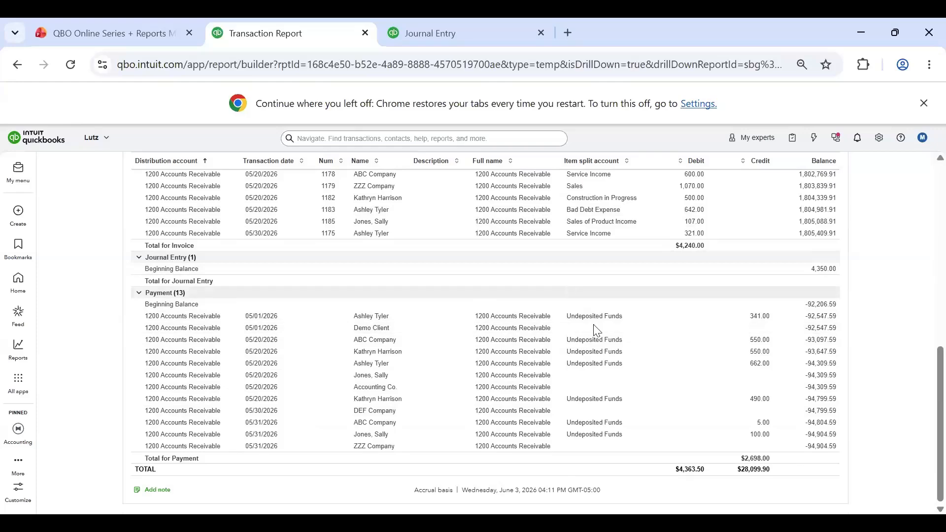
pyautogui.scroll(6, 576, 326)
pyautogui.scroll(3, 482, 254)
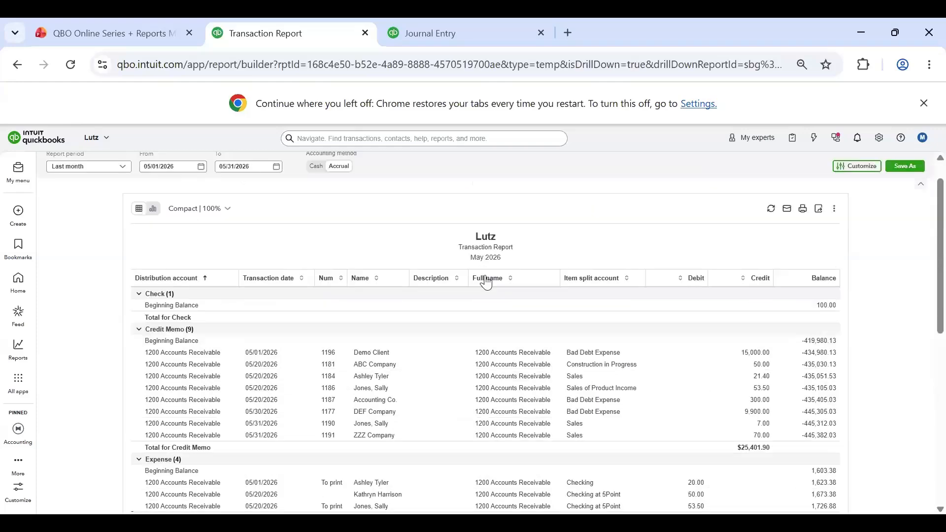
# Step: Return from the transaction report to the Balance Sheet and go back to the standard reports list
pyautogui.click(72, 172)
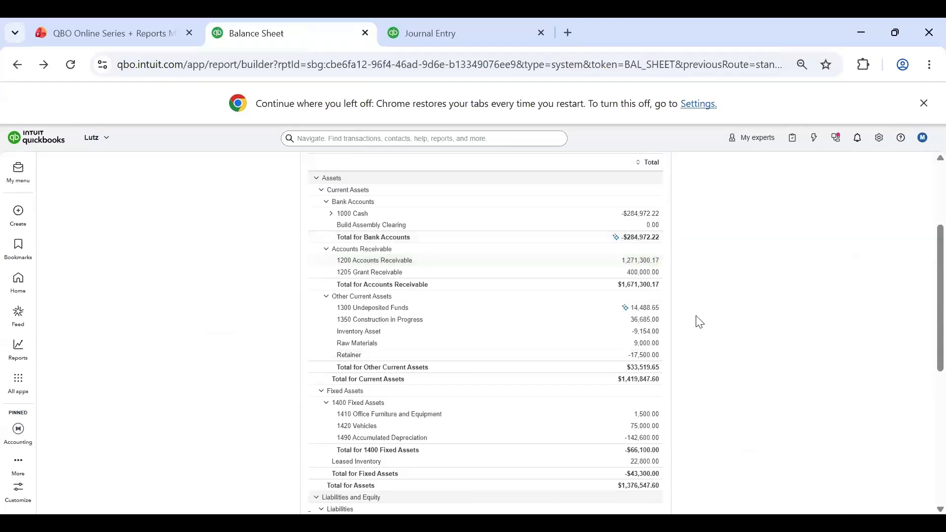
pyautogui.scroll(3, 592, 394)
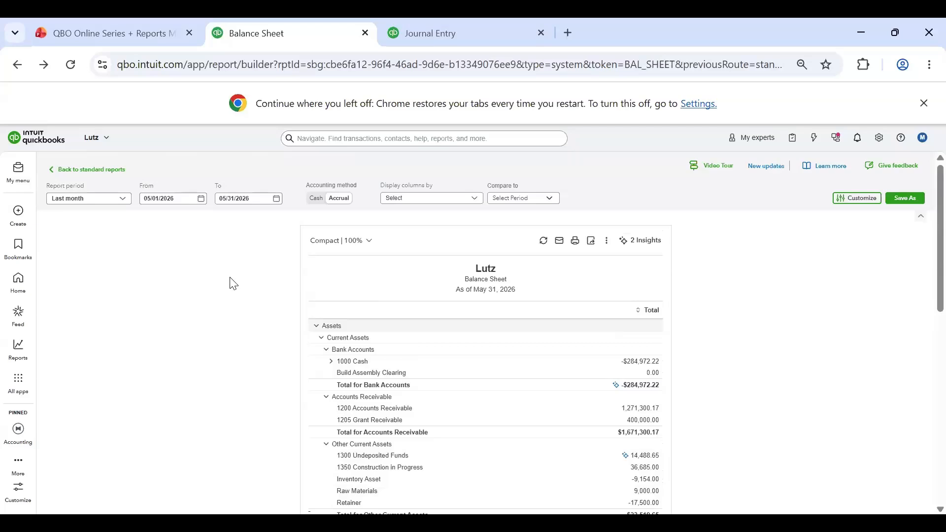
pyautogui.click(62, 171)
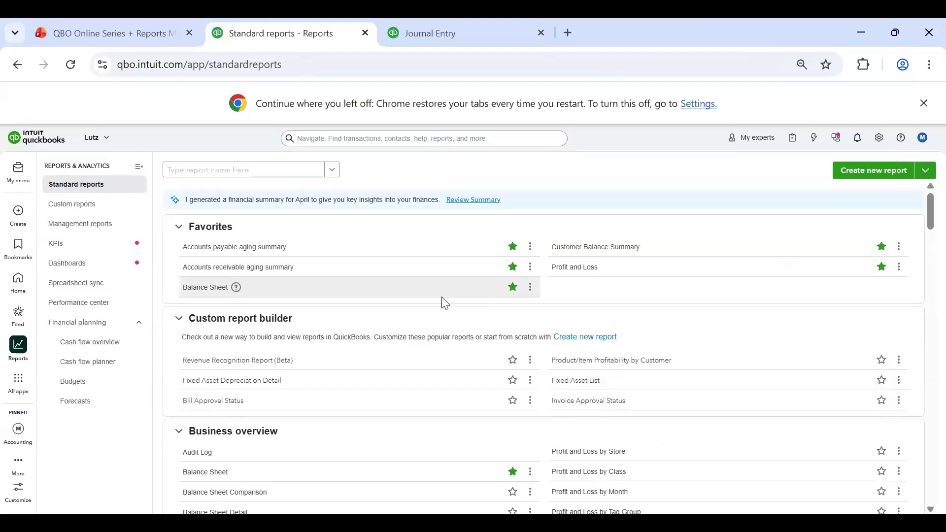
# Step: Open the company's Account and settings and look over the Company information
pyautogui.click(880, 138)
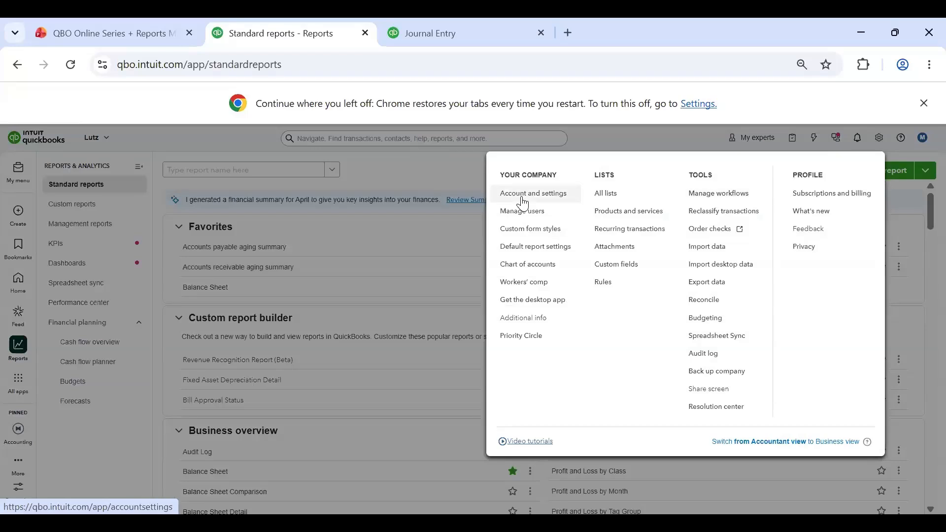
pyautogui.click(524, 202)
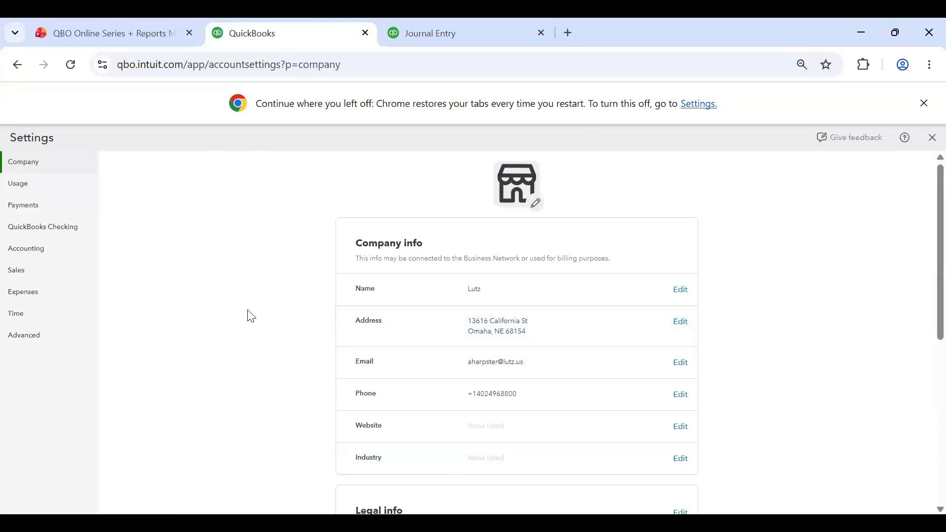
pyautogui.scroll(-6, 250, 317)
pyautogui.scroll(7, 256, 276)
# Step: Open the Advanced settings and review the accounting method, fiscal year, chart of accounts, categories and automation sections
pyautogui.click(29, 338)
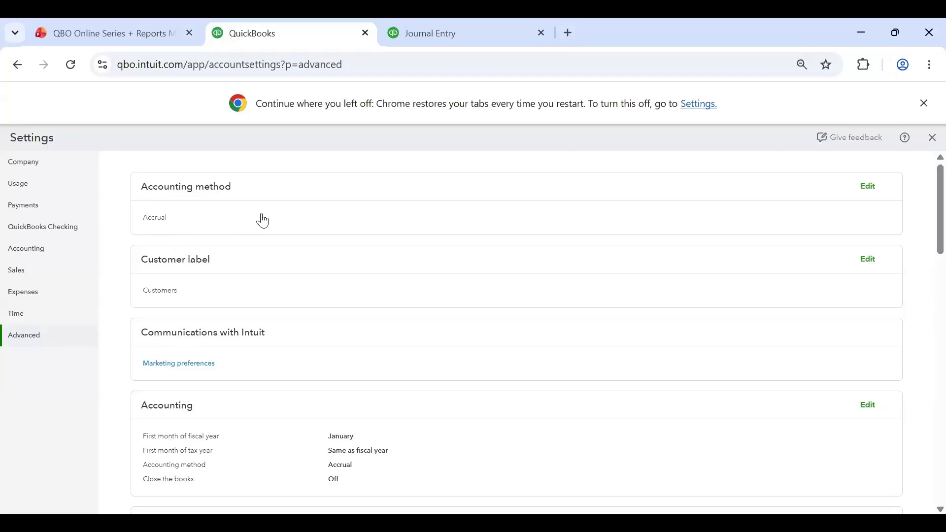
pyautogui.scroll(-1, 262, 217)
pyautogui.scroll(-1, 273, 205)
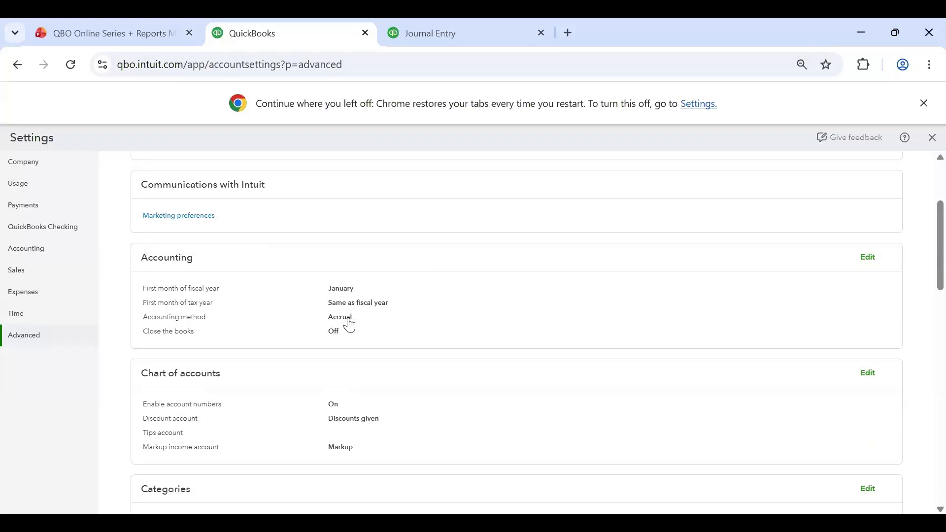
pyautogui.scroll(-2, 326, 296)
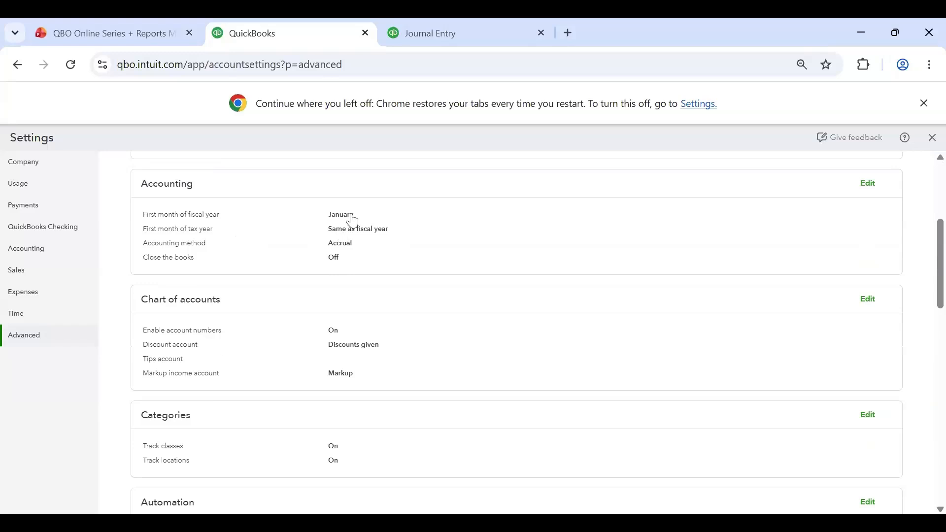
pyautogui.scroll(-2, 352, 217)
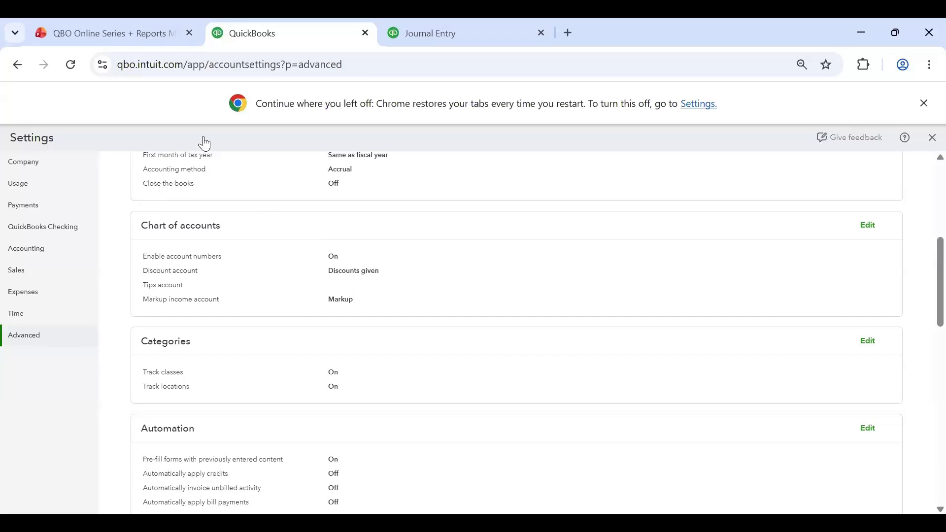
pyautogui.scroll(-5, 357, 266)
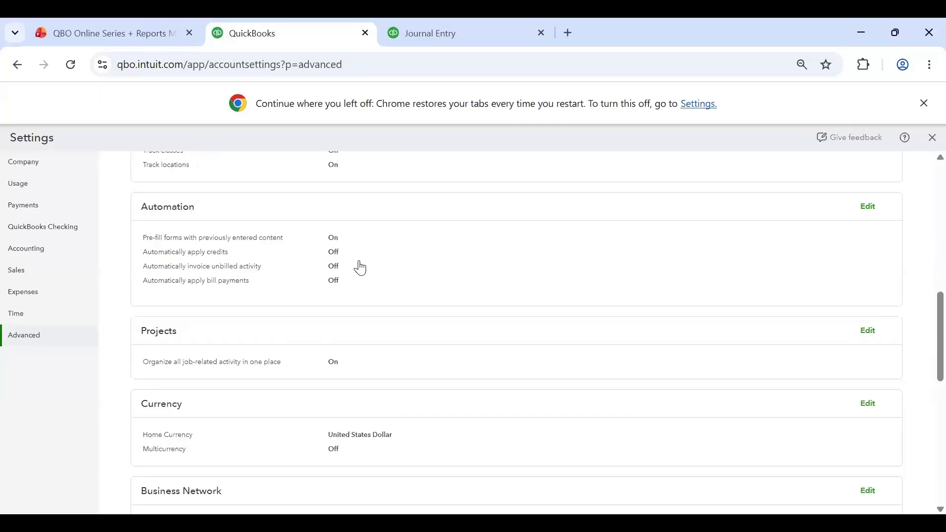
# Step: Open Other preferences for editing and review the available date format, currency format and customer label options, leaving each selection as is
pyautogui.scroll(-6, 427, 290)
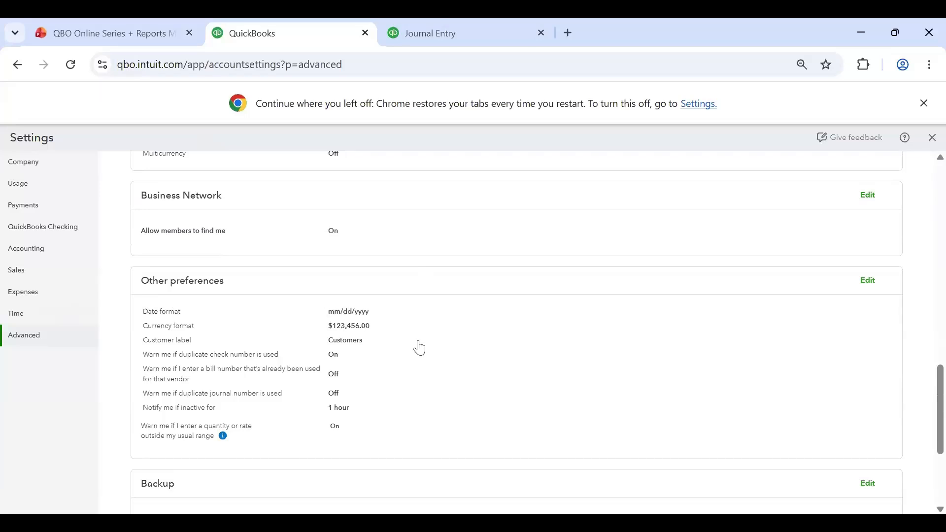
pyautogui.click(869, 281)
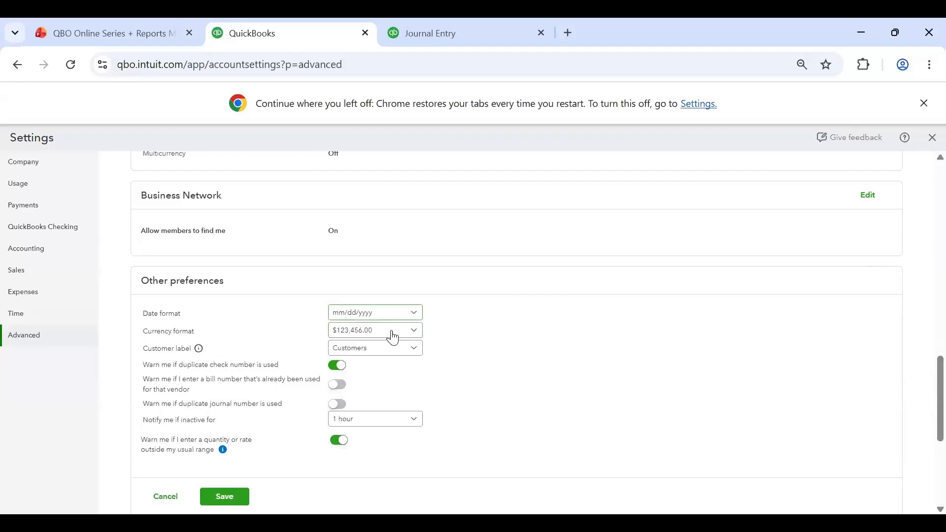
pyautogui.click(389, 314)
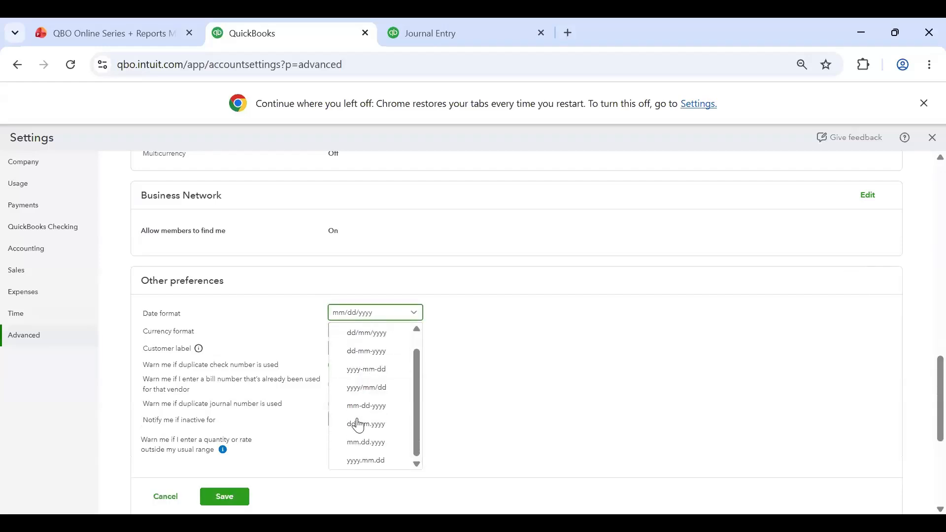
pyautogui.click(456, 355)
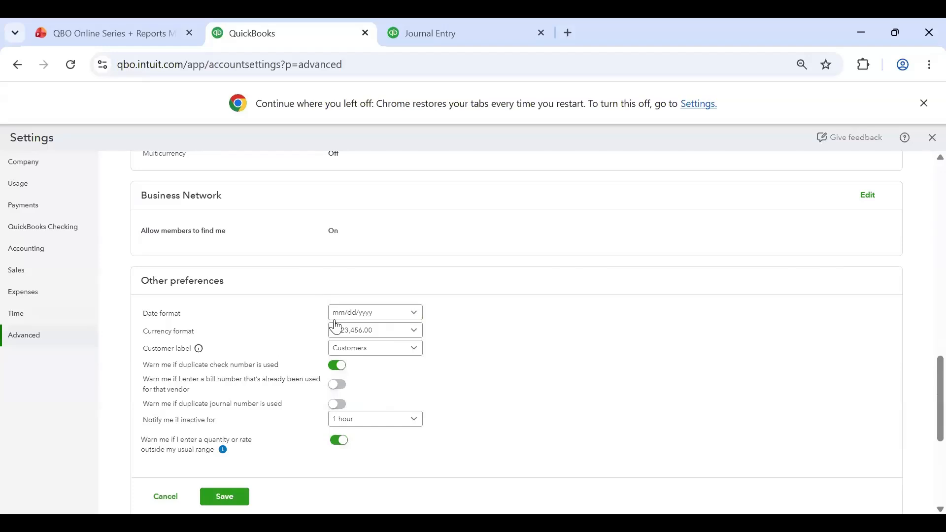
pyautogui.click(413, 333)
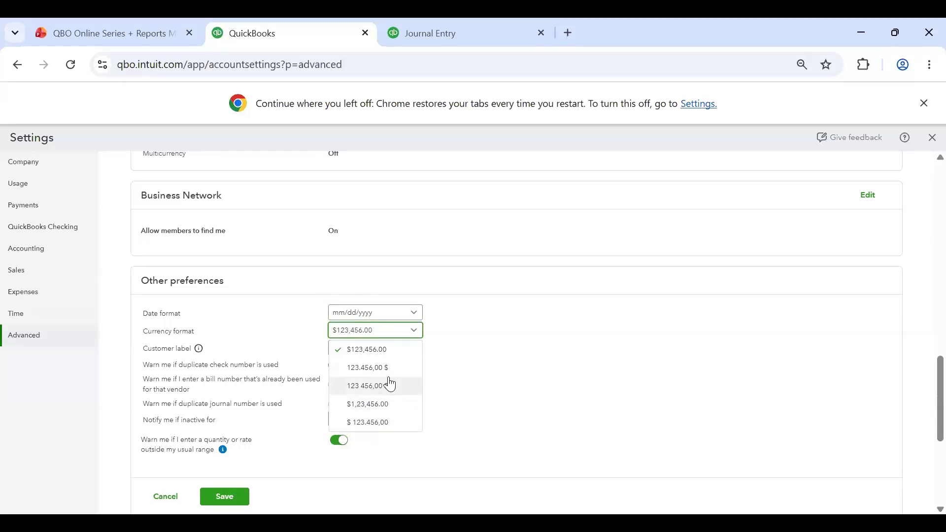
pyautogui.click(555, 309)
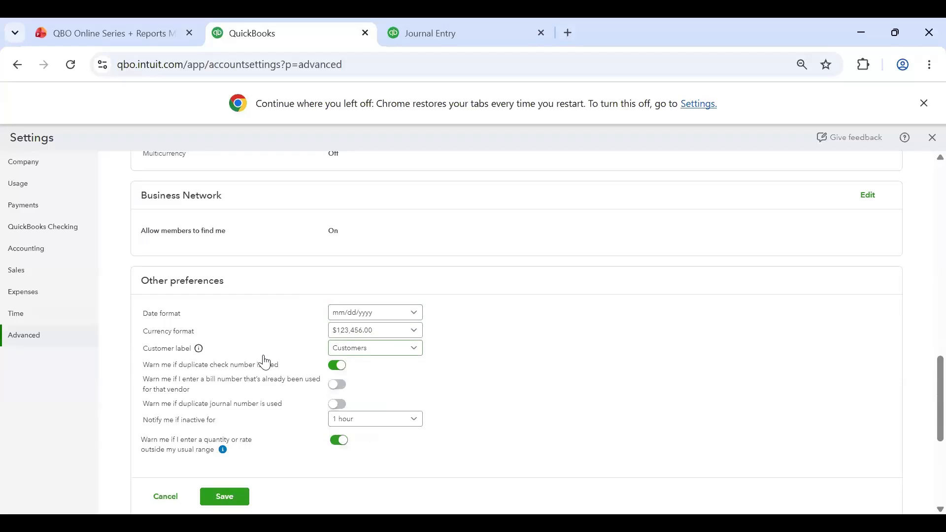
pyautogui.click(411, 351)
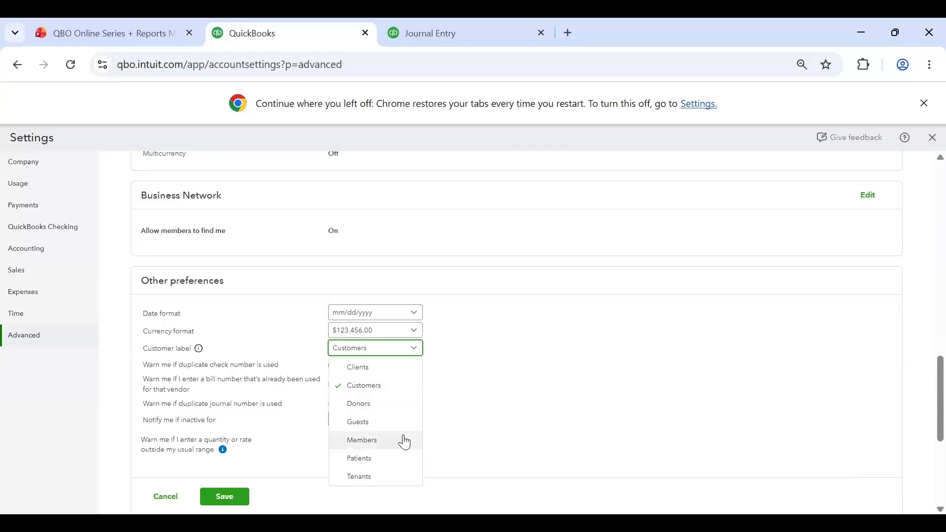
pyautogui.click(513, 397)
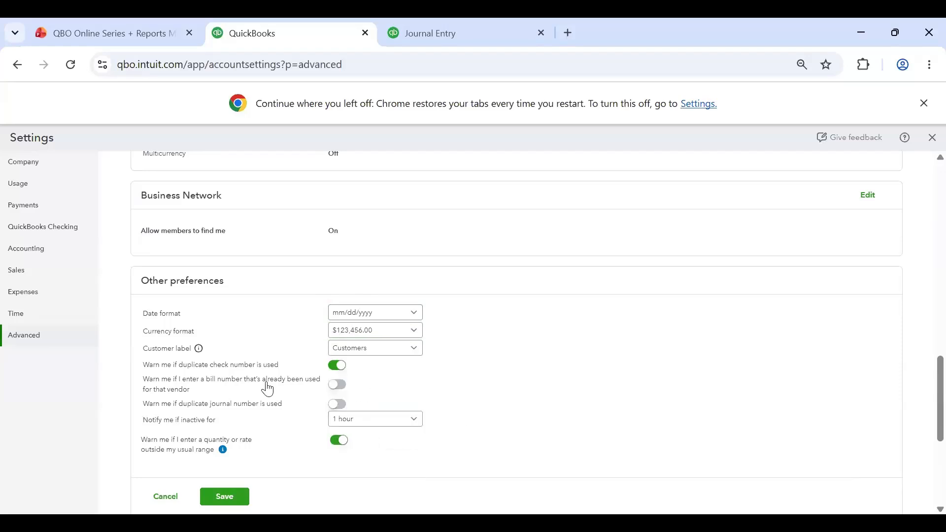